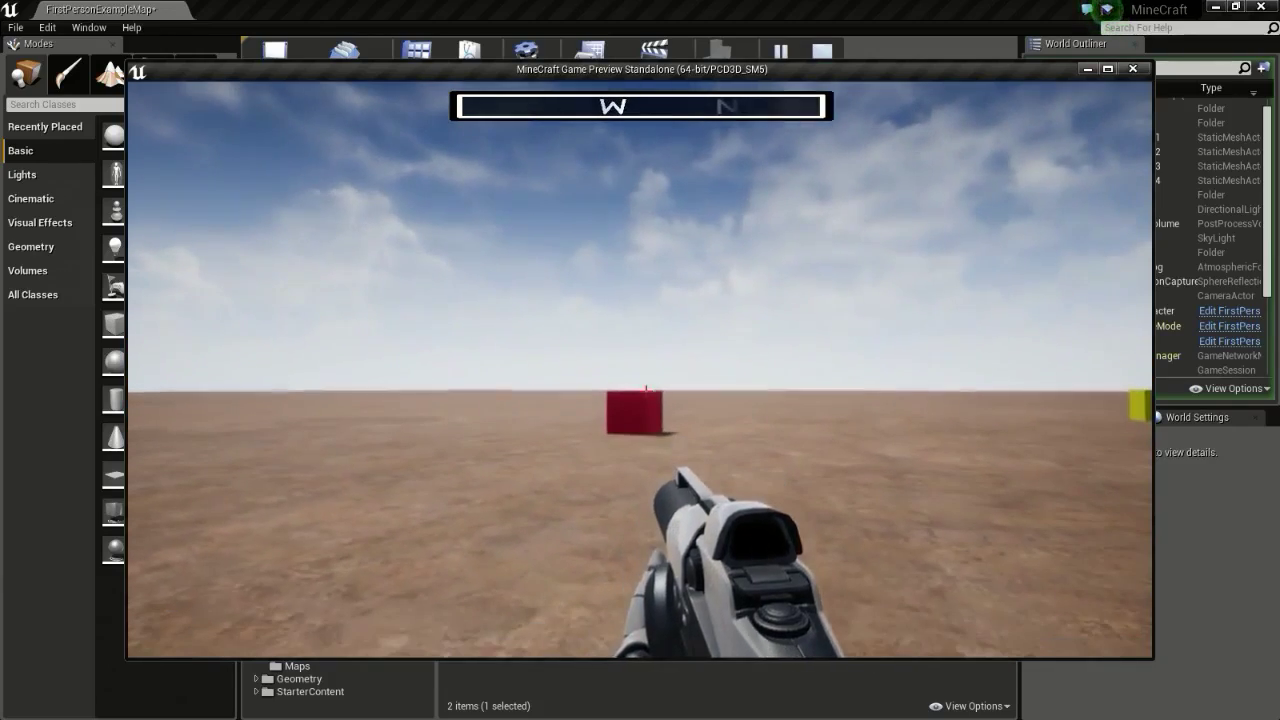
- Stop the game preview, switch to Inkscape and select the compass frame in the artwork
{"action": "key", "text": "Escape"}
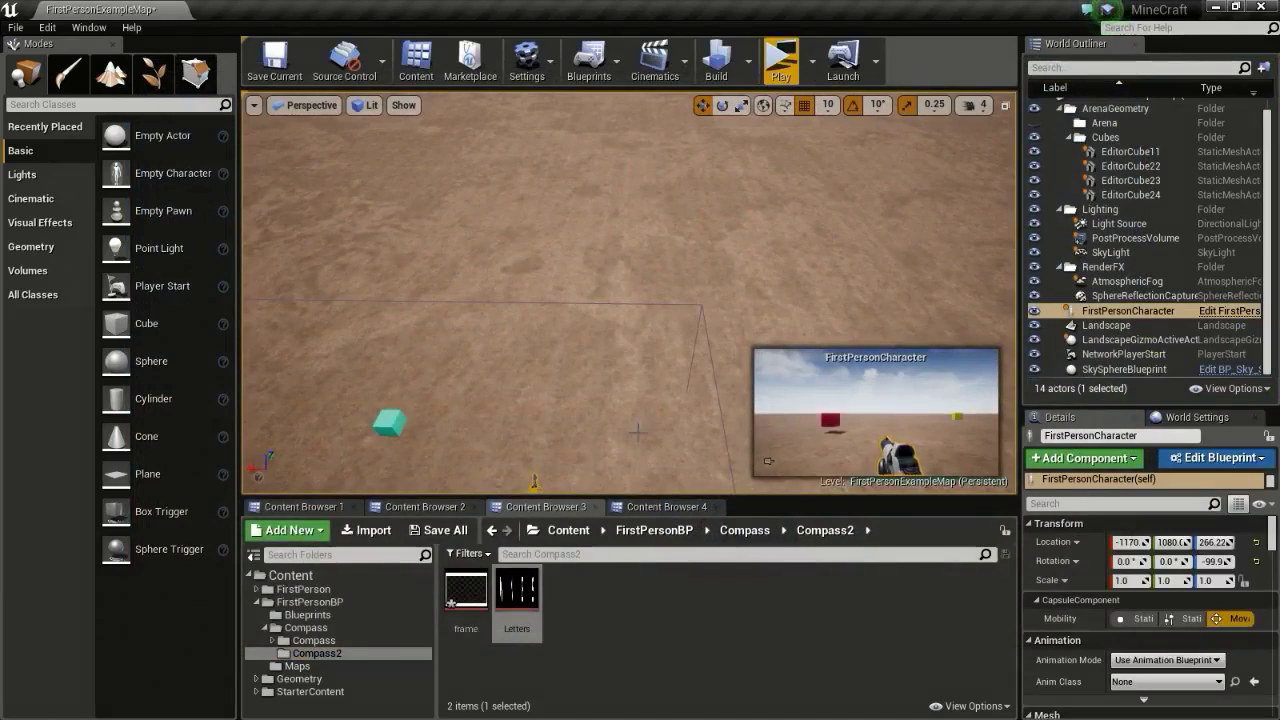
{"action": "key", "text": "alt+Tab"}
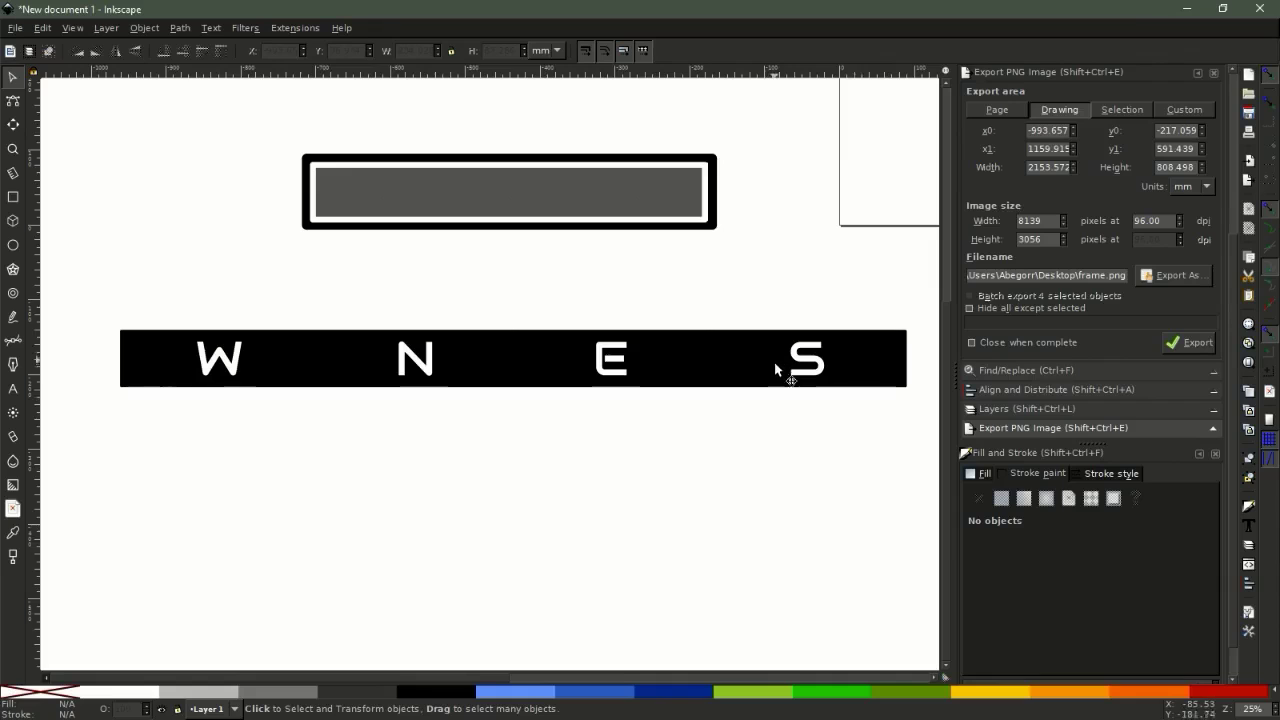
{"action": "middle_click_drag", "start_coordinate": [402, 290], "coordinate": [468, 313]}
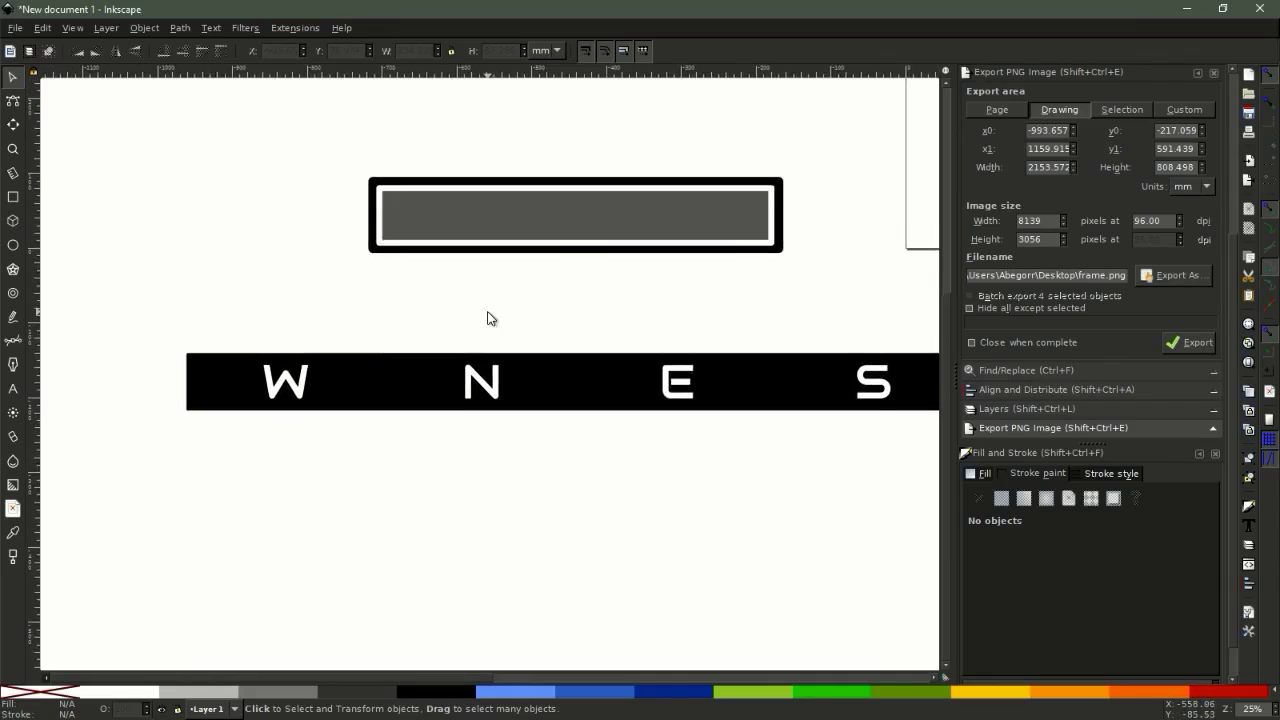
{"action": "left_click", "coordinate": [514, 232]}
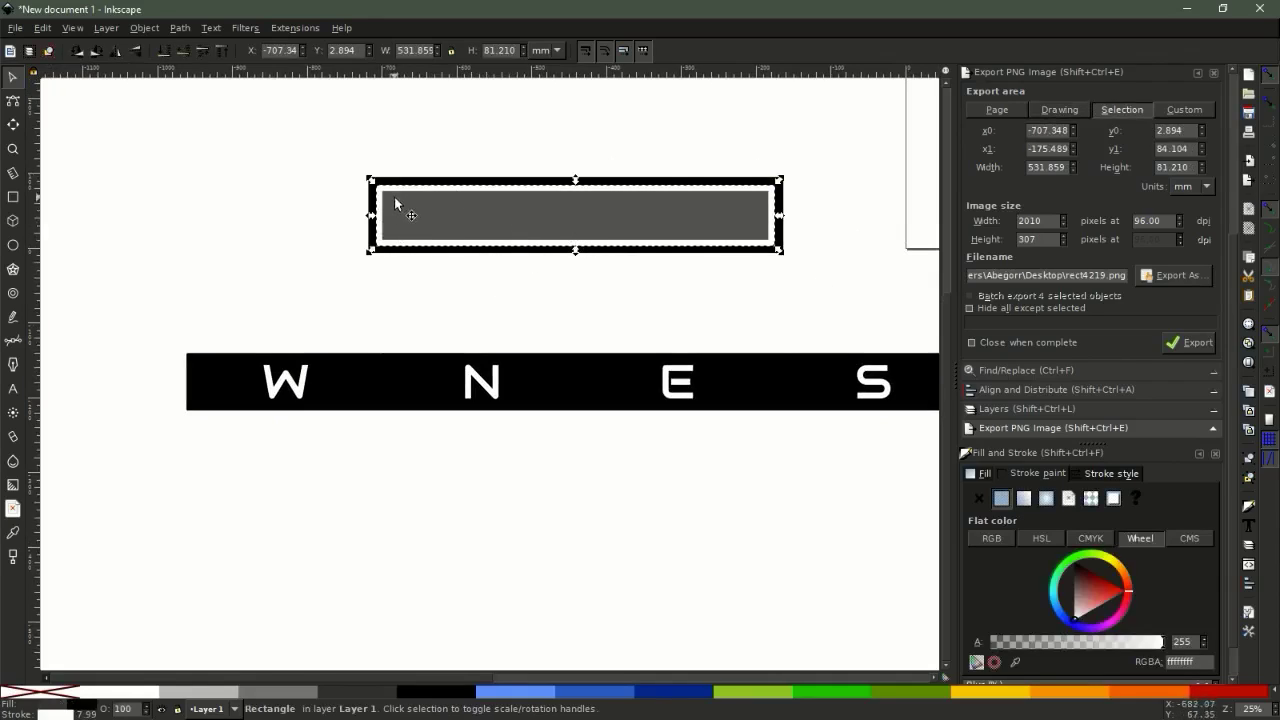
{"action": "middle_click_drag", "start_coordinate": [396, 206], "coordinate": [595, 222]}
- Draw a blue rectangle about 454 by 112 mm beside the compass frame and give it a flat red stroke
{"action": "left_click", "coordinate": [13, 197]}
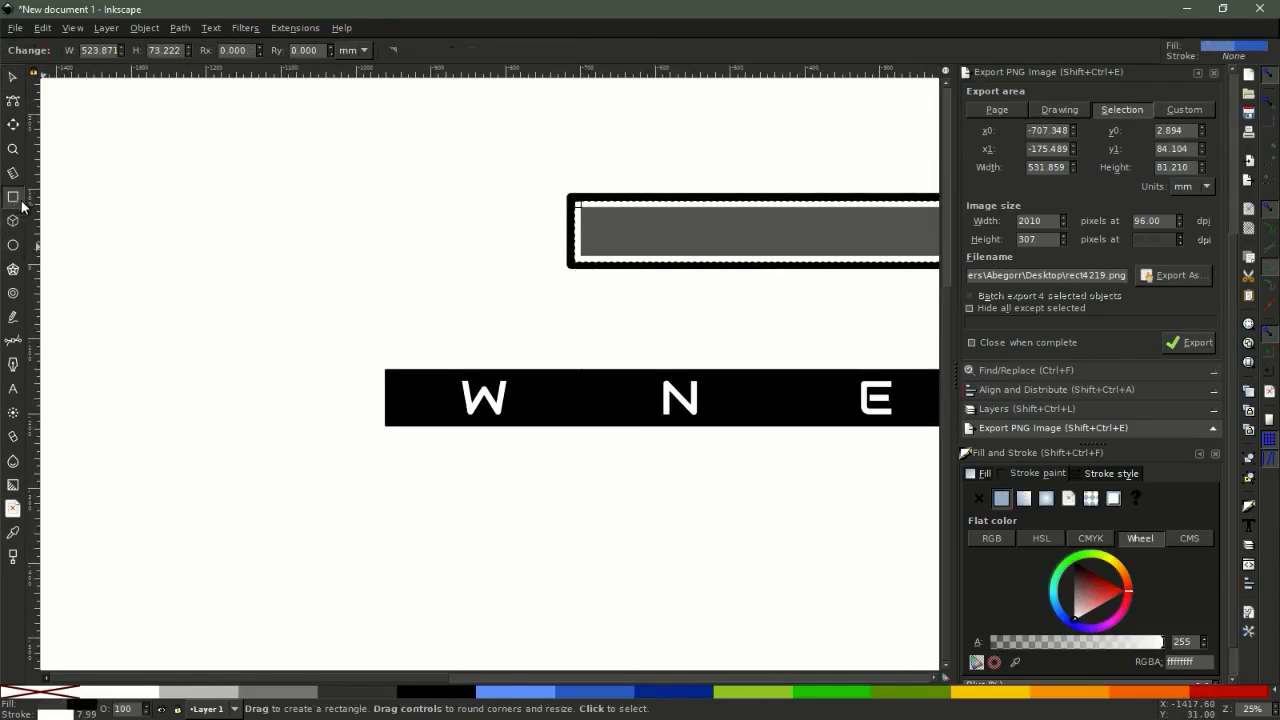
{"action": "mouse_move", "coordinate": [100, 169]}
{"action": "left_mouse_down"}
{"action": "mouse_move", "coordinate": [420, 260]}
{"action": "mouse_move", "coordinate": [440, 253]}
{"action": "left_mouse_up"}
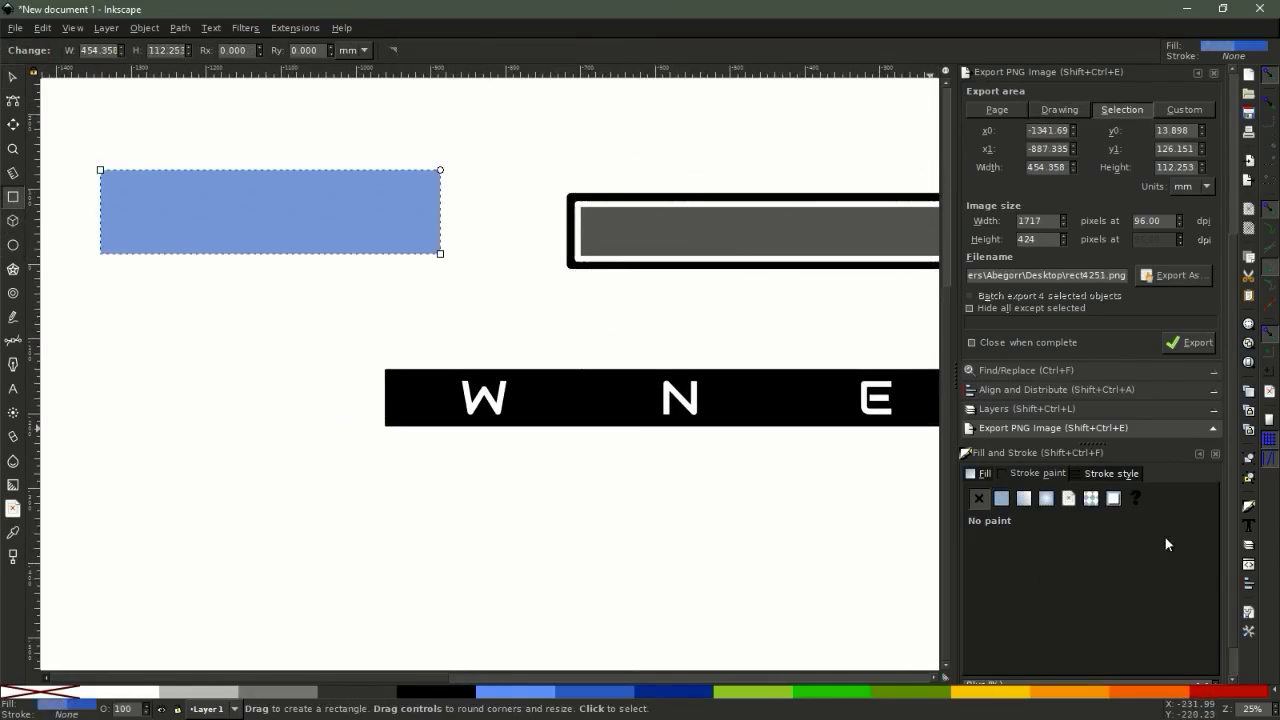
{"action": "left_click", "coordinate": [1001, 498]}
{"action": "left_click_drag", "start_coordinate": [1092, 589], "coordinate": [1178, 568]}
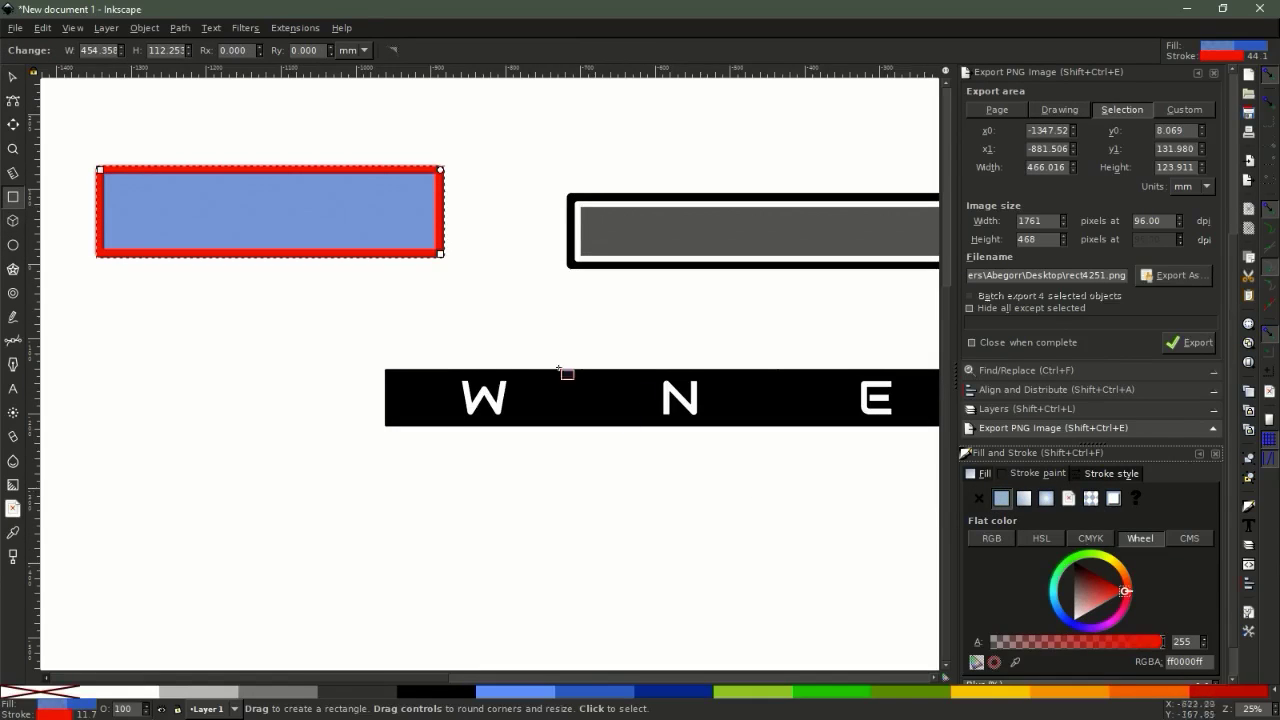
{"action": "left_click", "coordinate": [417, 286]}
- Draw a rectangle about 477 by 92 mm below the black letter strip and remove its stroke
{"action": "middle_click_drag", "start_coordinate": [445, 285], "coordinate": [342, 217]}
{"action": "middle_click_drag", "start_coordinate": [603, 294], "coordinate": [499, 270]}
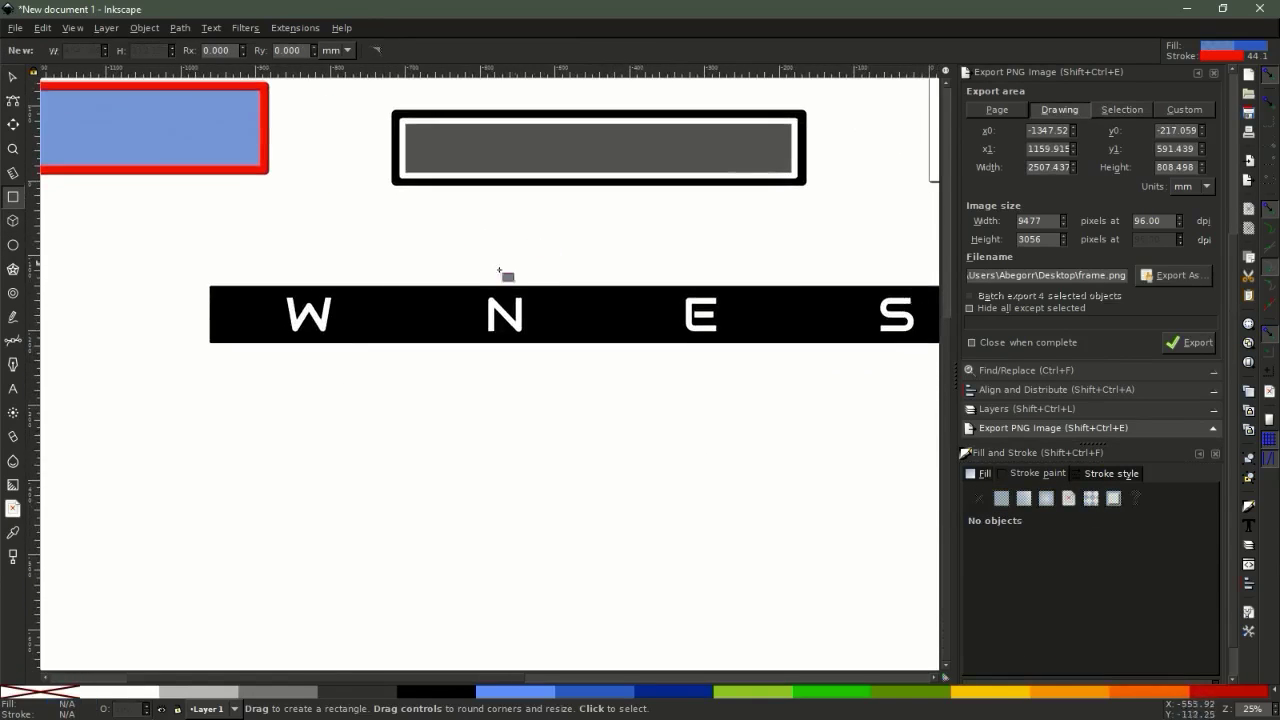
{"action": "left_click_drag", "start_coordinate": [208, 418], "coordinate": [569, 489]}
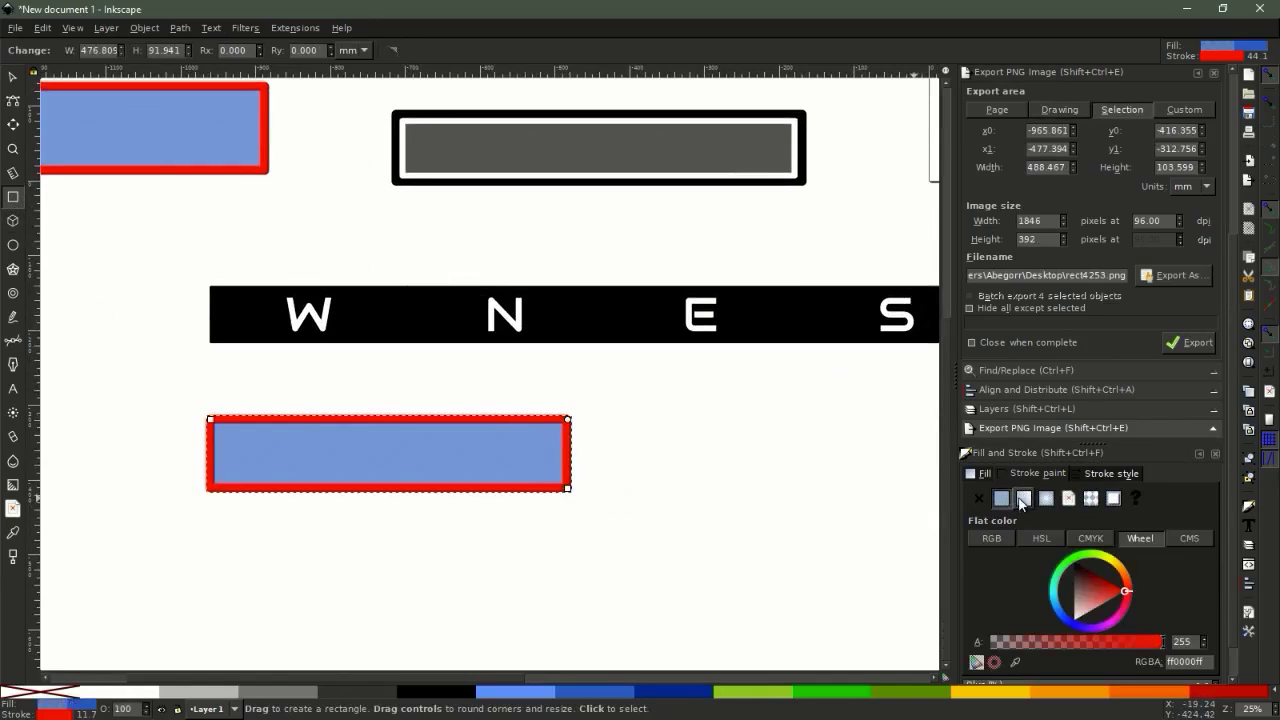
{"action": "left_click", "coordinate": [979, 498]}
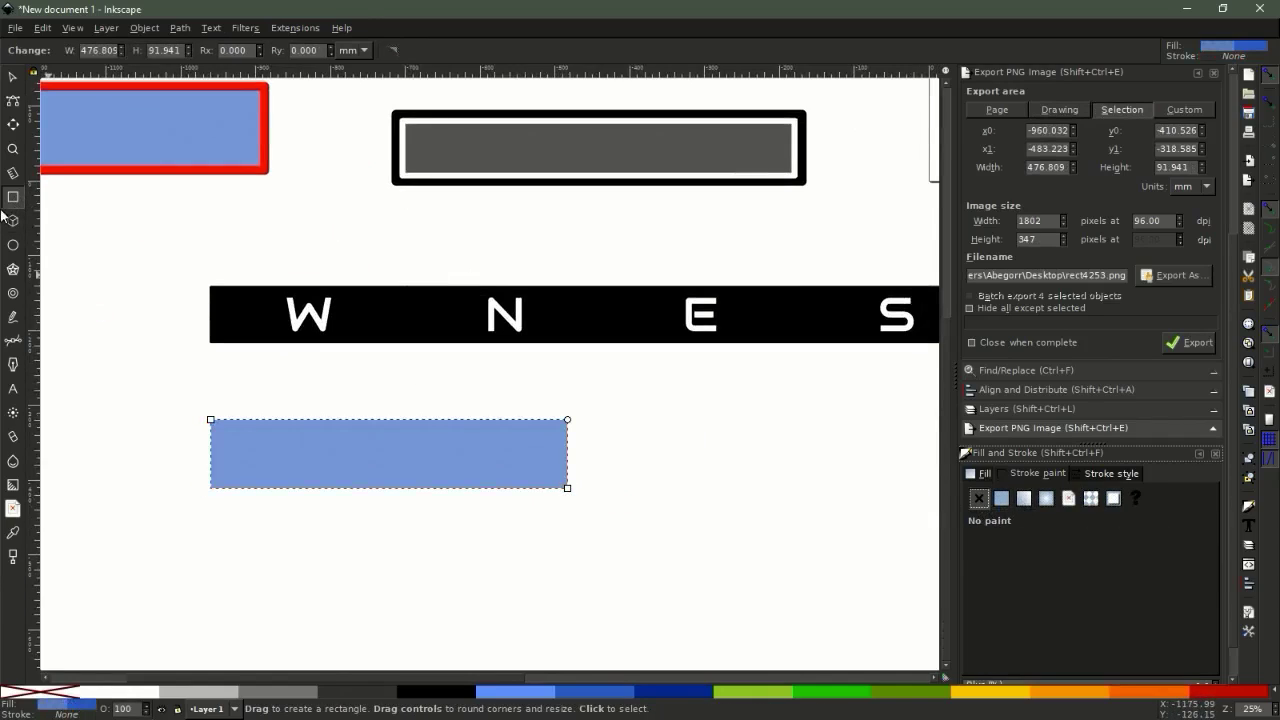
- Add the text "W" and scale it to about 94 by 72 mm over the lower blue rectangle
{"action": "left_click", "coordinate": [17, 392]}
{"action": "left_click", "coordinate": [348, 509]}
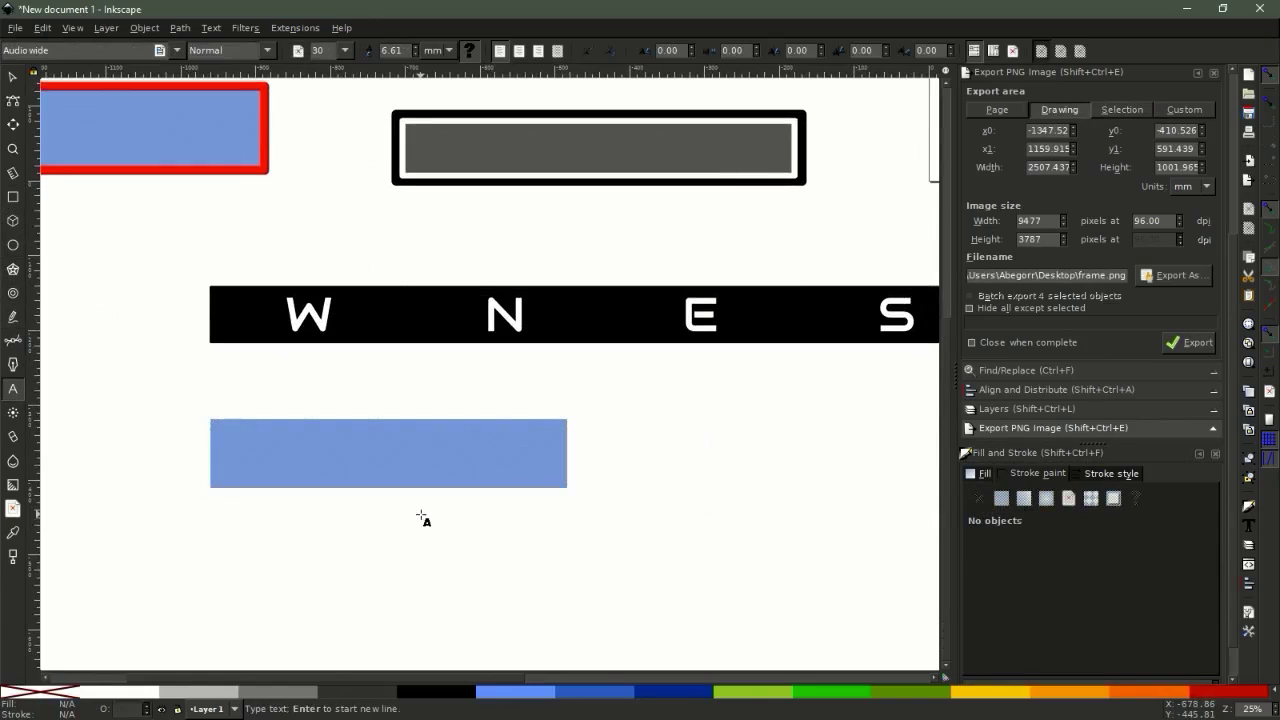
{"action": "type", "text": "M"}
{"action": "left_click", "coordinate": [8, 74]}
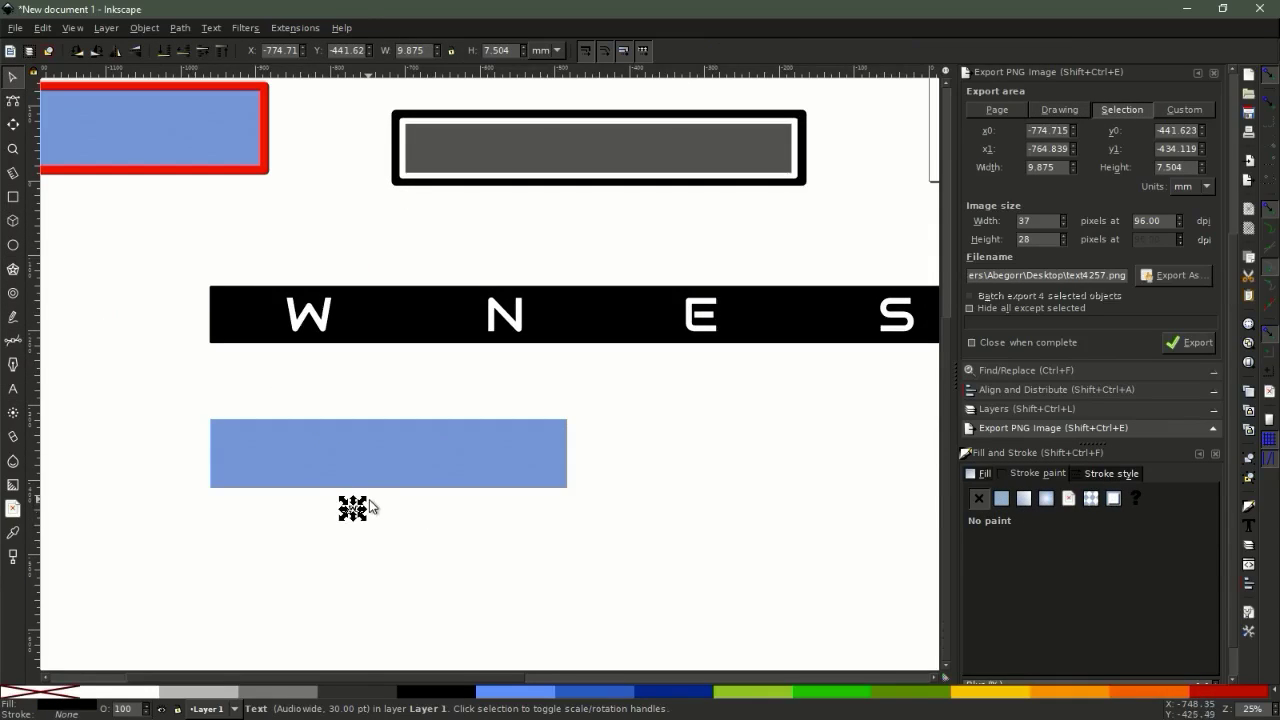
{"action": "left_click_drag", "start_coordinate": [365, 499], "coordinate": [393, 455], "text": "ctrl+shift"}
- Center the W horizontally on the lower blue rectangle, aligning relative to the last selected object
{"action": "left_click", "coordinate": [478, 462], "text": "shift"}
{"action": "left_click", "coordinate": [388, 458], "text": "shift"}
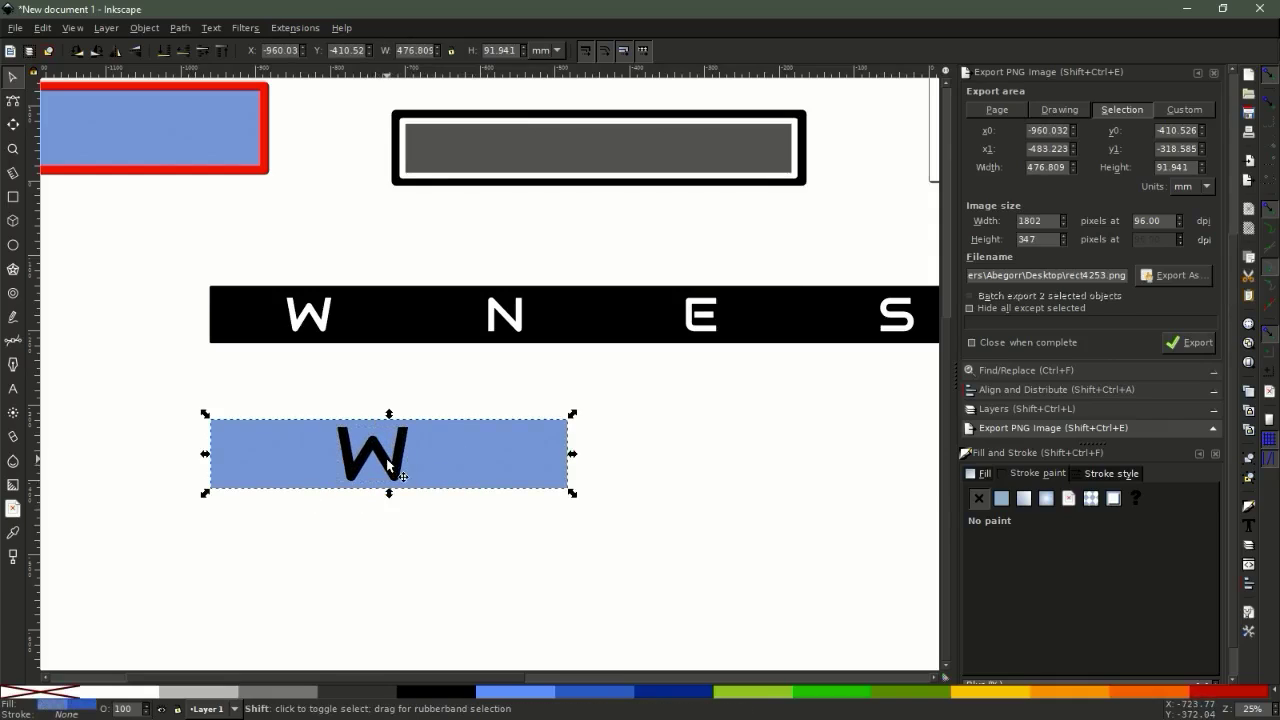
{"action": "left_click", "coordinate": [480, 449], "text": "shift"}
{"action": "left_click", "coordinate": [394, 457], "text": "shift"}
{"action": "left_click", "coordinate": [482, 449], "text": "shift"}
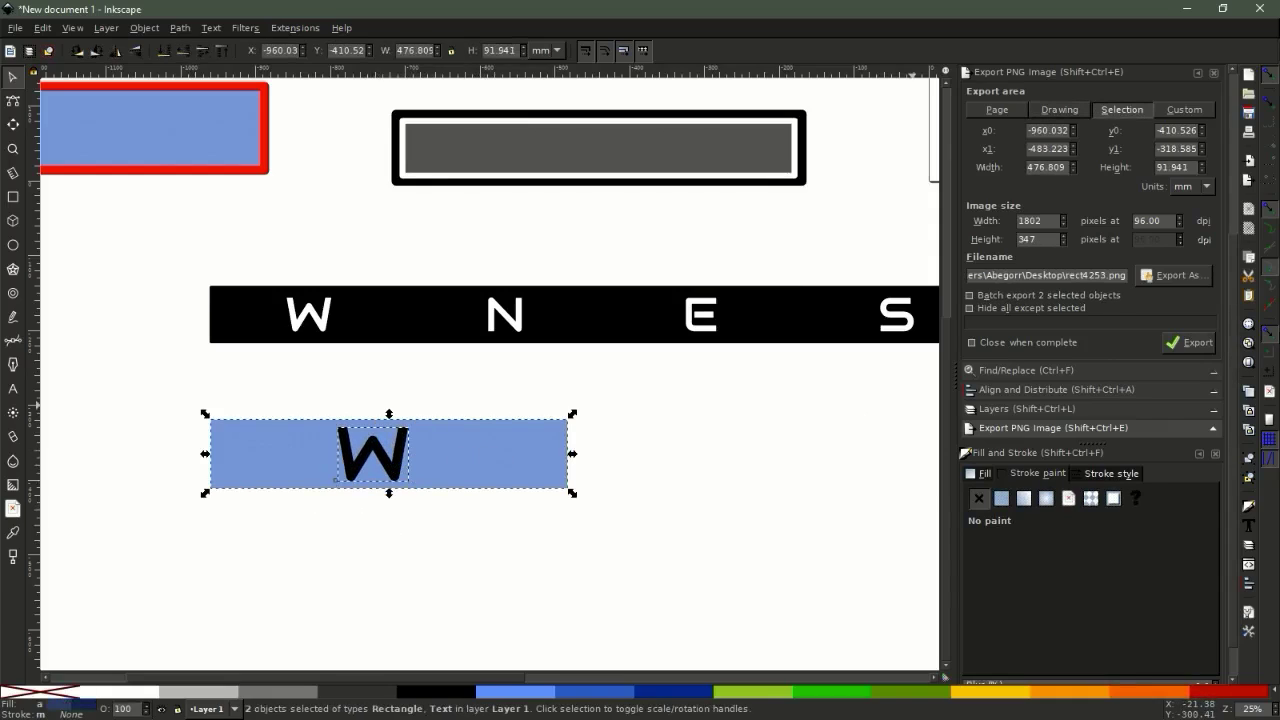
{"action": "left_click", "coordinate": [1248, 583]}
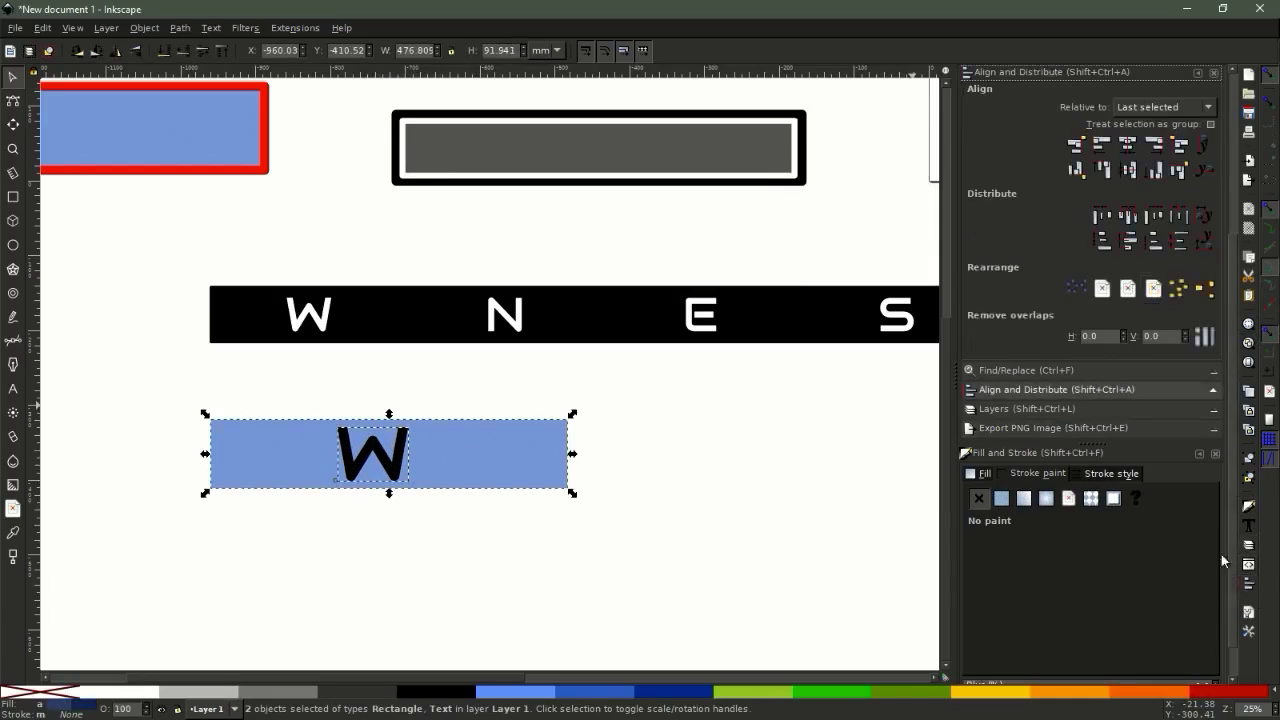
{"action": "left_click", "coordinate": [1130, 150]}
{"action": "left_click", "coordinate": [596, 519]}
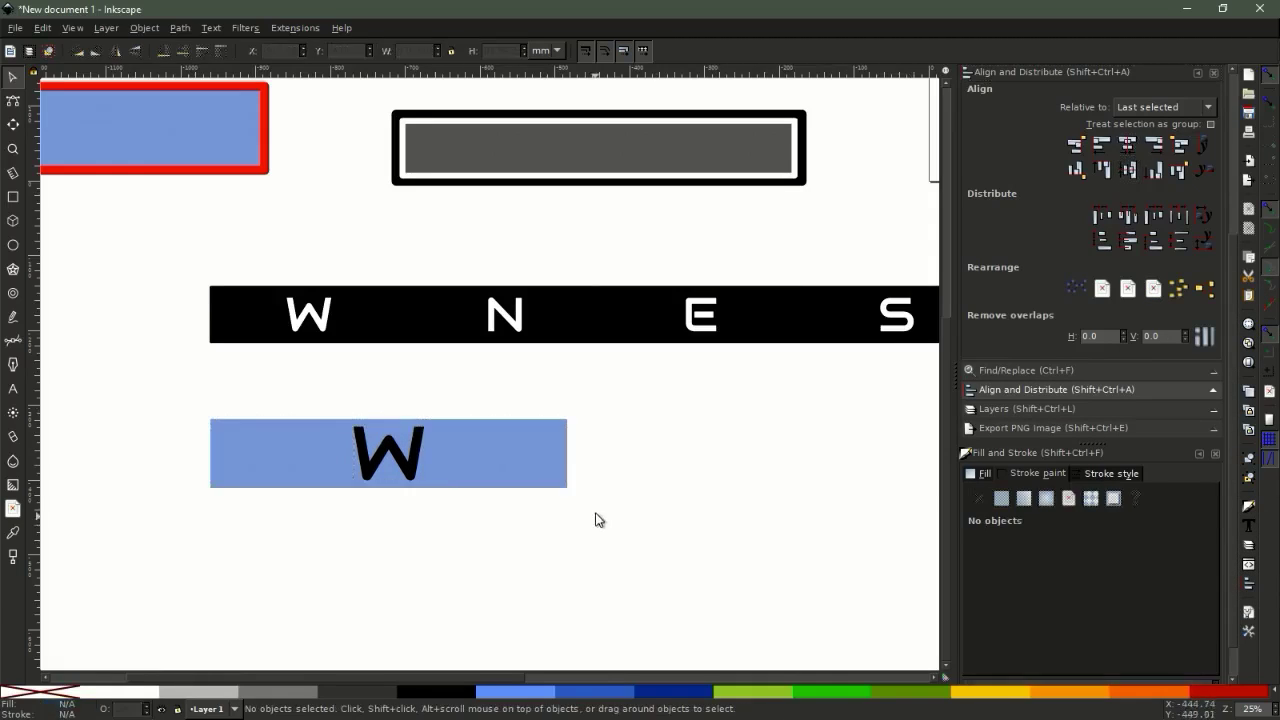
- Duplicate the lower rectangle with its W and snap the copy edge to edge on the original's right side
{"action": "left_click_drag", "start_coordinate": [143, 401], "coordinate": [701, 515]}
{"action": "key", "text": "ctrl+d"}
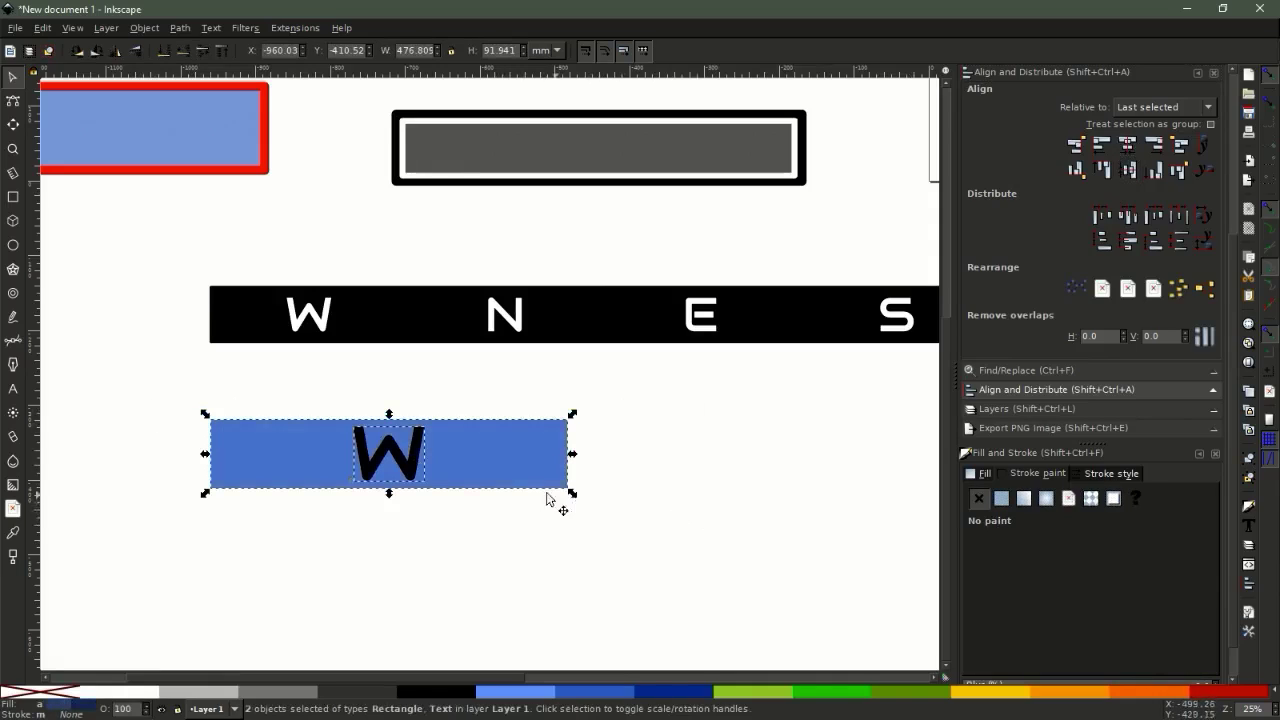
{"action": "left_click_drag", "start_coordinate": [552, 470], "coordinate": [866, 457]}
{"action": "middle_click_drag", "start_coordinate": [758, 558], "coordinate": [634, 563]}
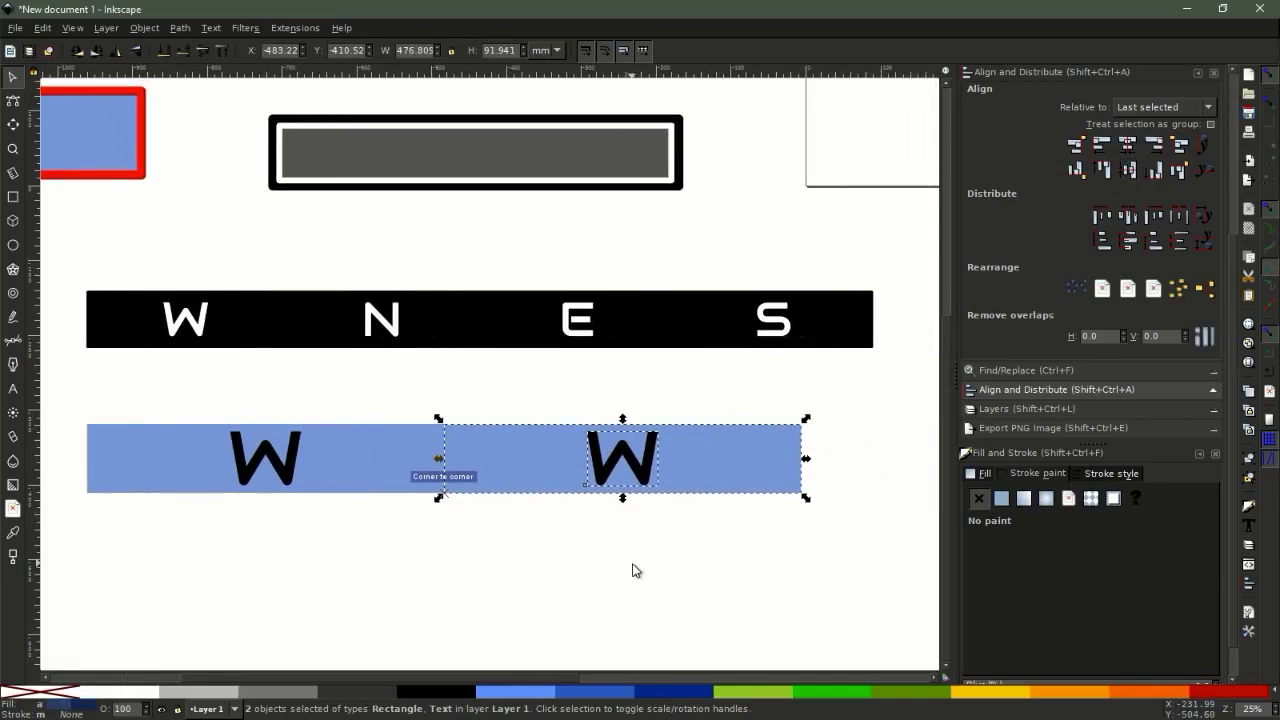
{"action": "left_click", "coordinate": [634, 563]}
- Change the letter in the duplicated rectangle to "N"
{"action": "left_click", "coordinate": [640, 458]}
{"action": "left_click", "coordinate": [628, 465]}
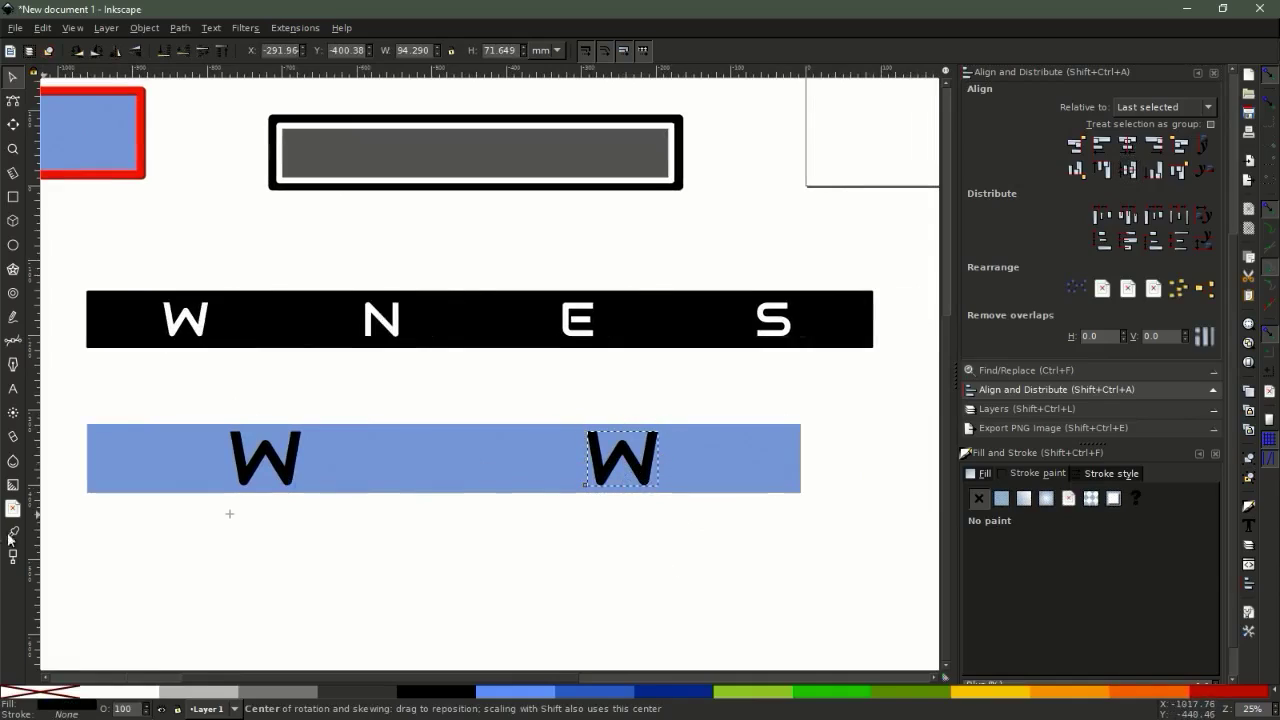
{"action": "left_click", "coordinate": [13, 389]}
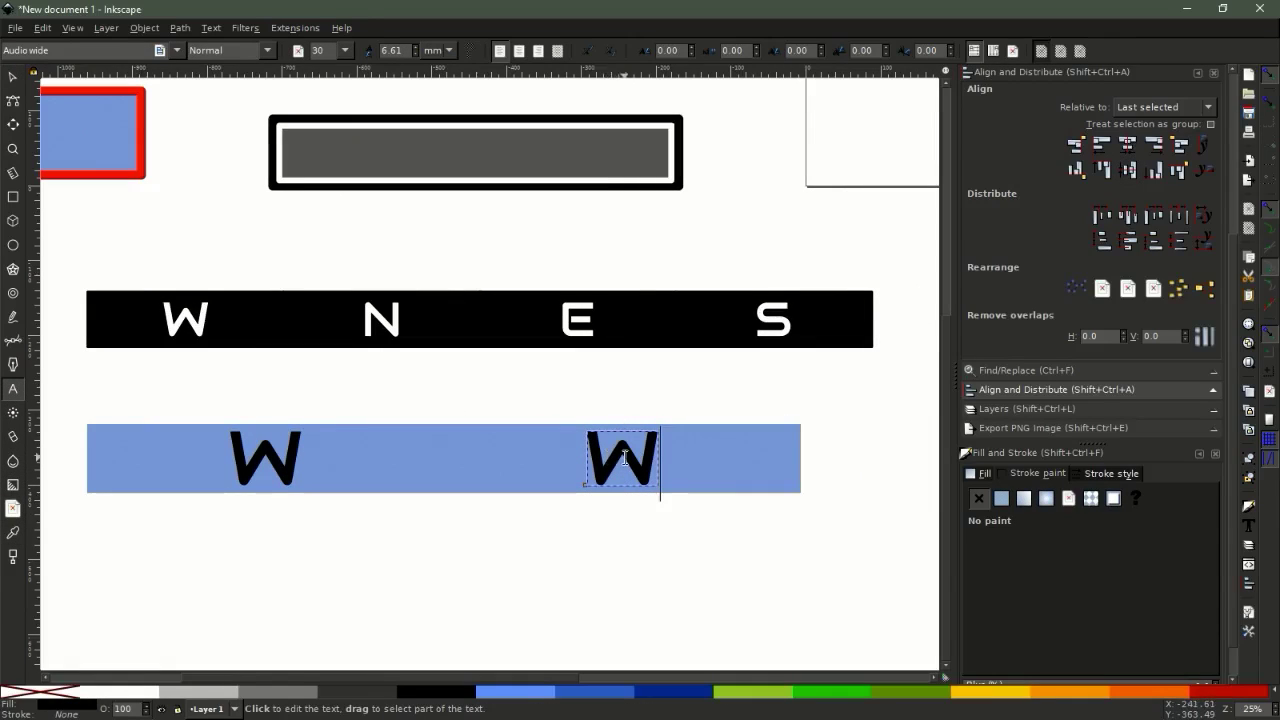
{"action": "key", "text": "BackSpace"}
{"action": "type", "text": "N"}
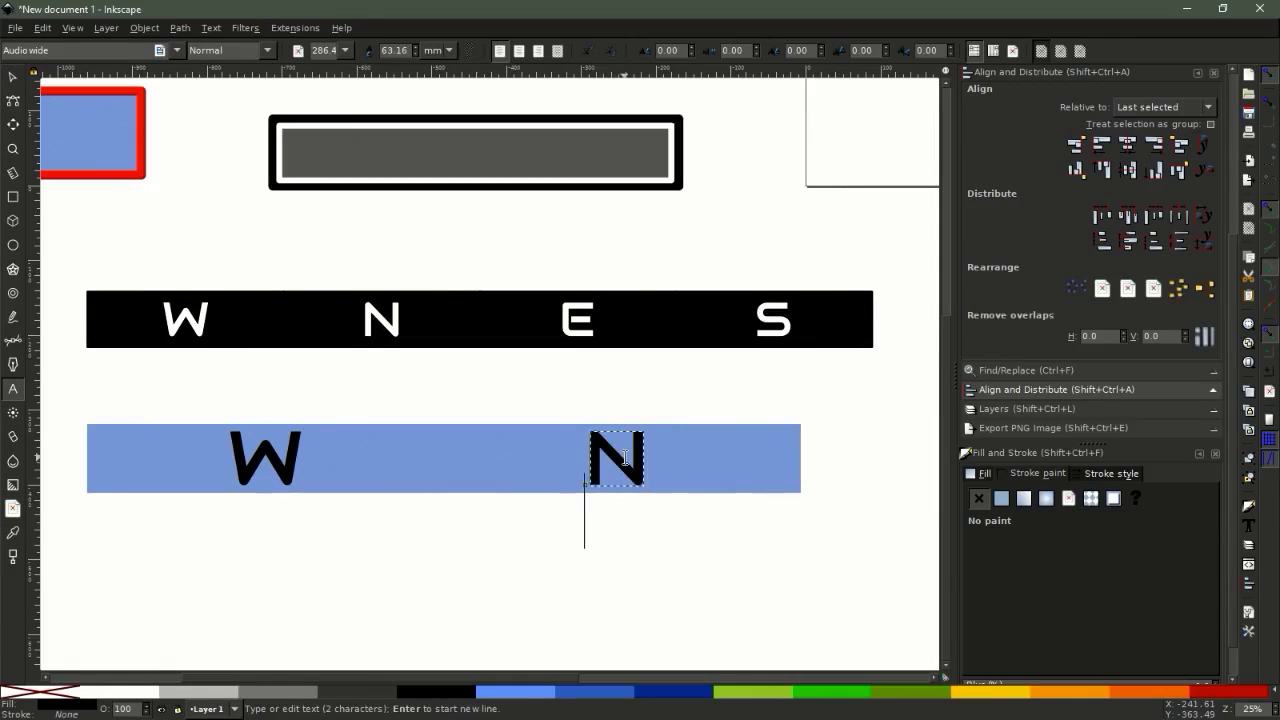
{"action": "left_click", "coordinate": [574, 398]}
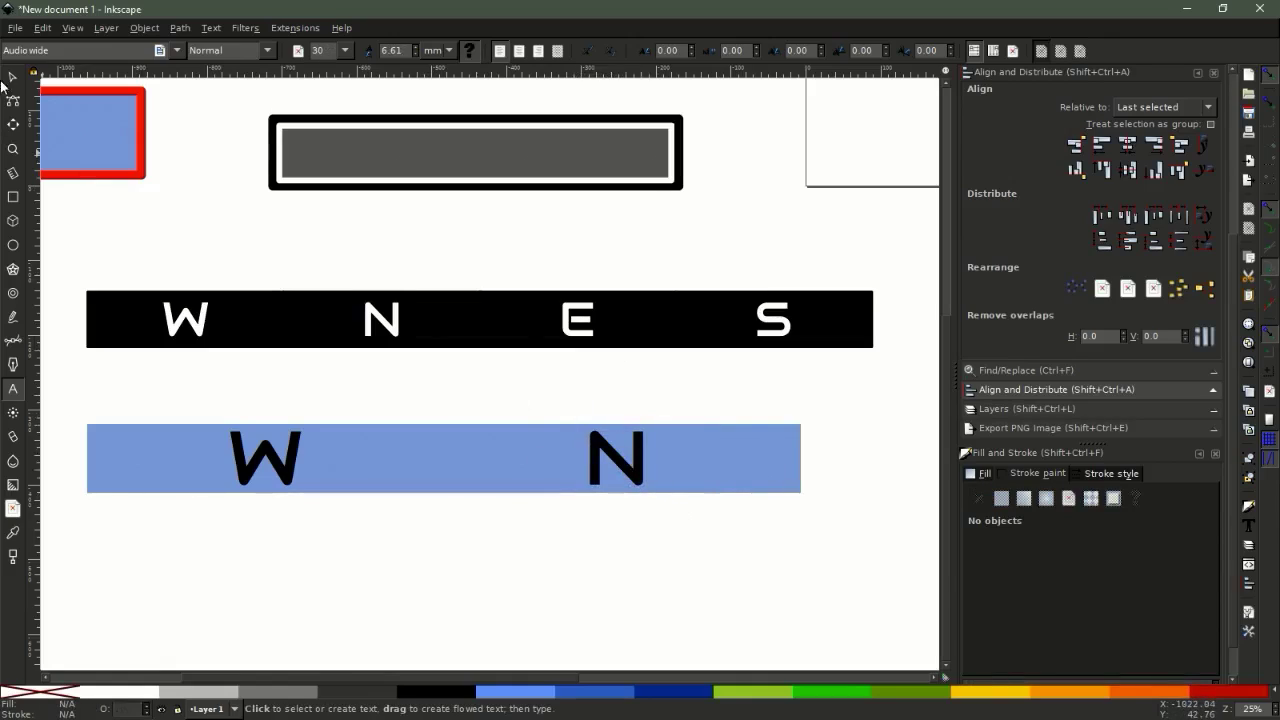
- Fill the W and N letters on the blue rectangles with white
{"action": "left_click", "coordinate": [289, 487]}
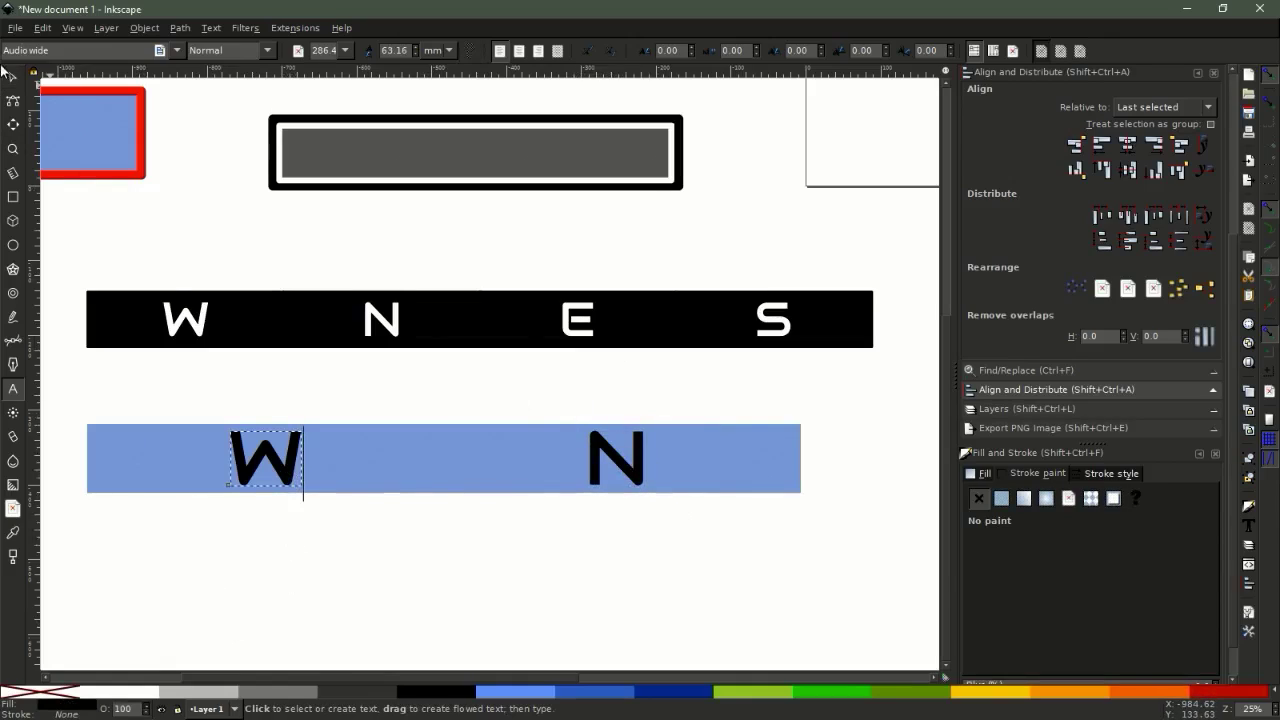
{"action": "key", "text": "F1"}
{"action": "left_click", "coordinate": [629, 487], "text": "shift"}
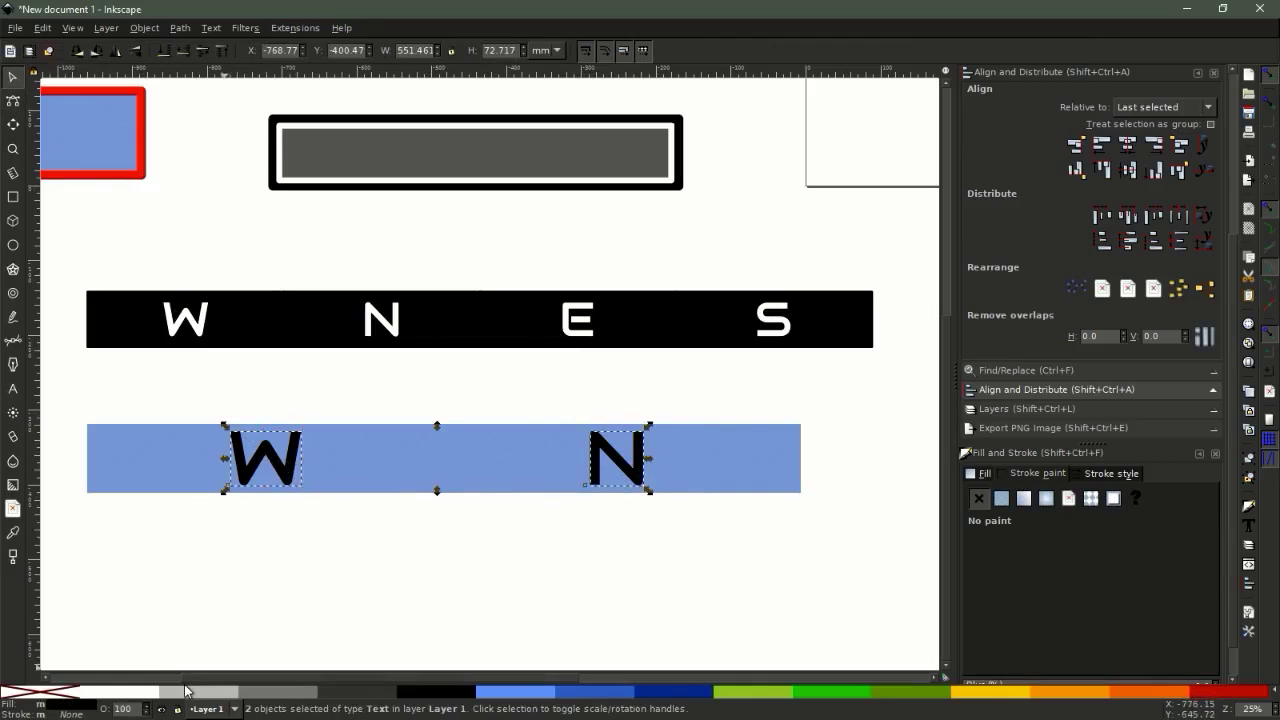
{"action": "left_click", "coordinate": [138, 691]}
{"action": "left_click", "coordinate": [482, 611]}
- Fill both rectangles behind the W and N with black and set the fill's alpha to 255
{"action": "left_click", "coordinate": [380, 462]}
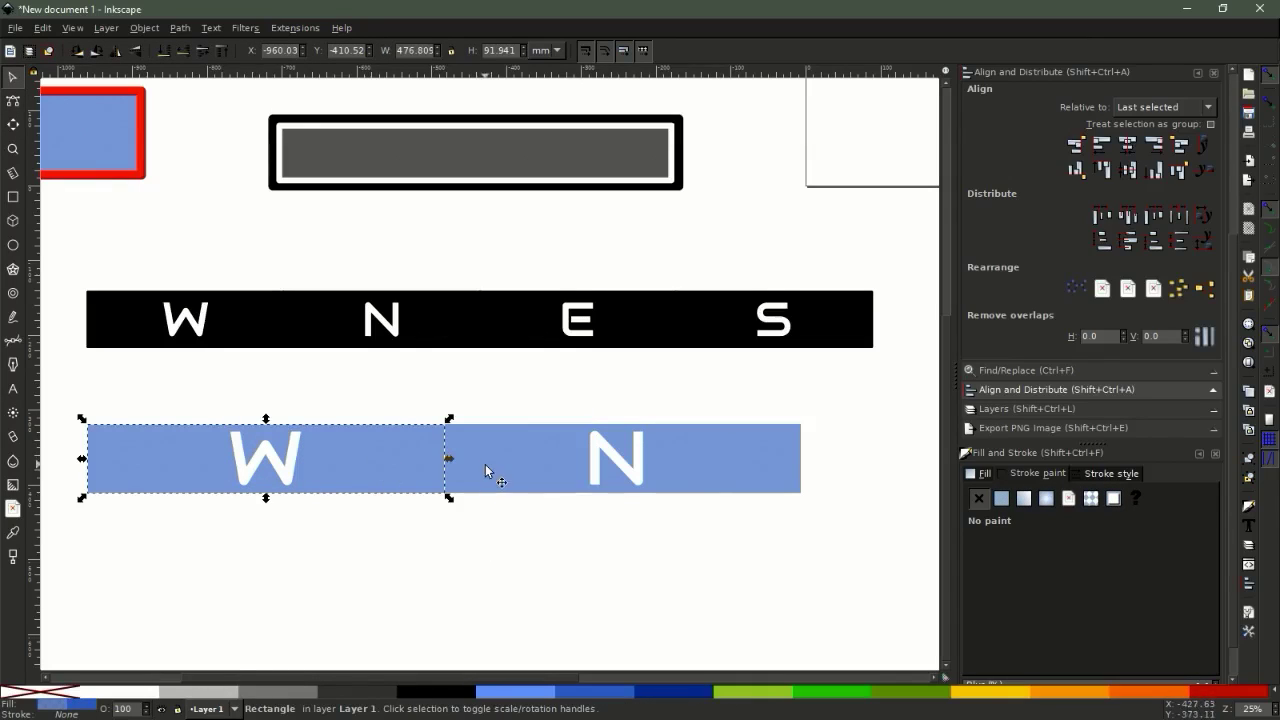
{"action": "left_click", "coordinate": [485, 464], "text": "shift"}
{"action": "left_click", "coordinate": [417, 692]}
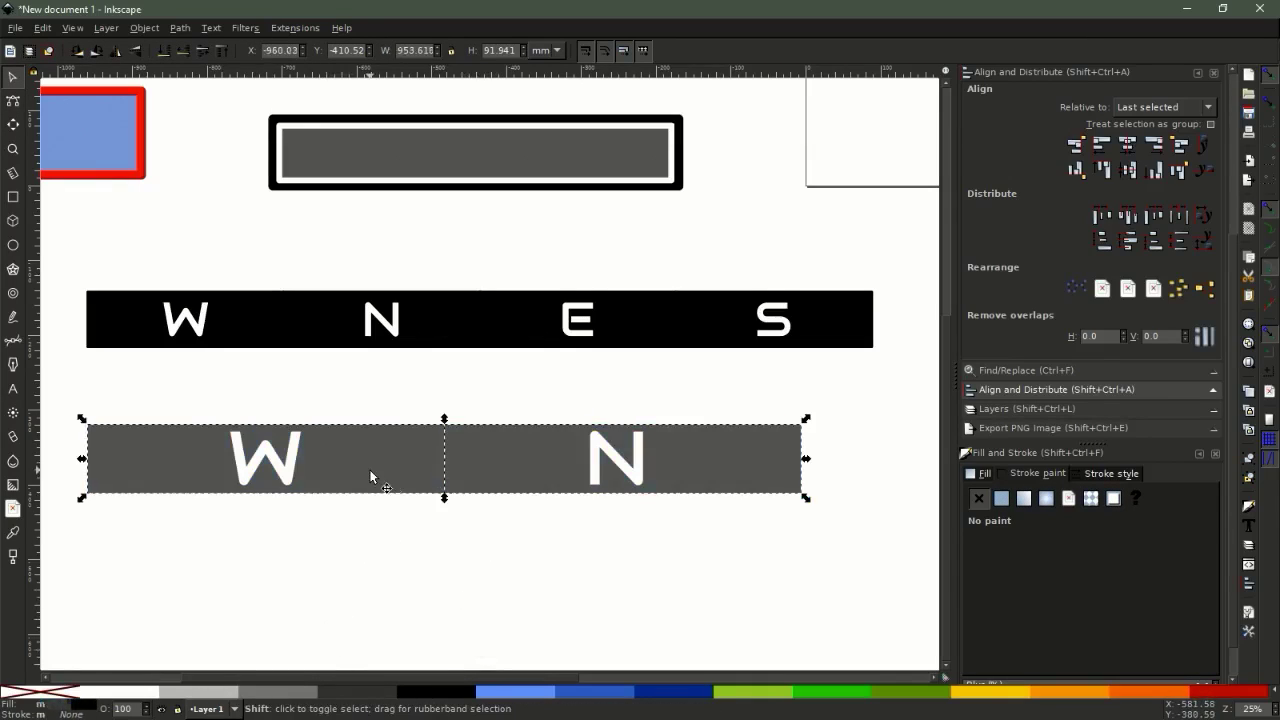
{"action": "left_click", "coordinate": [985, 474]}
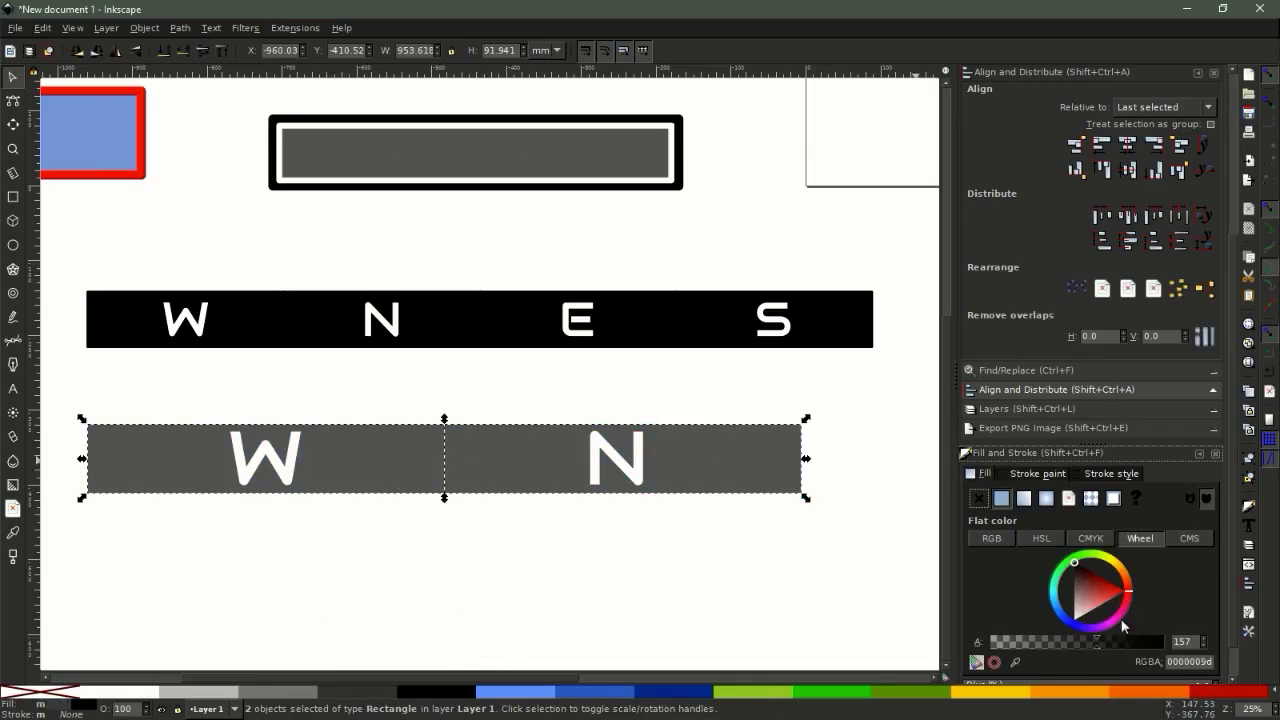
{"action": "left_click_drag", "start_coordinate": [1136, 650], "coordinate": [1219, 650]}
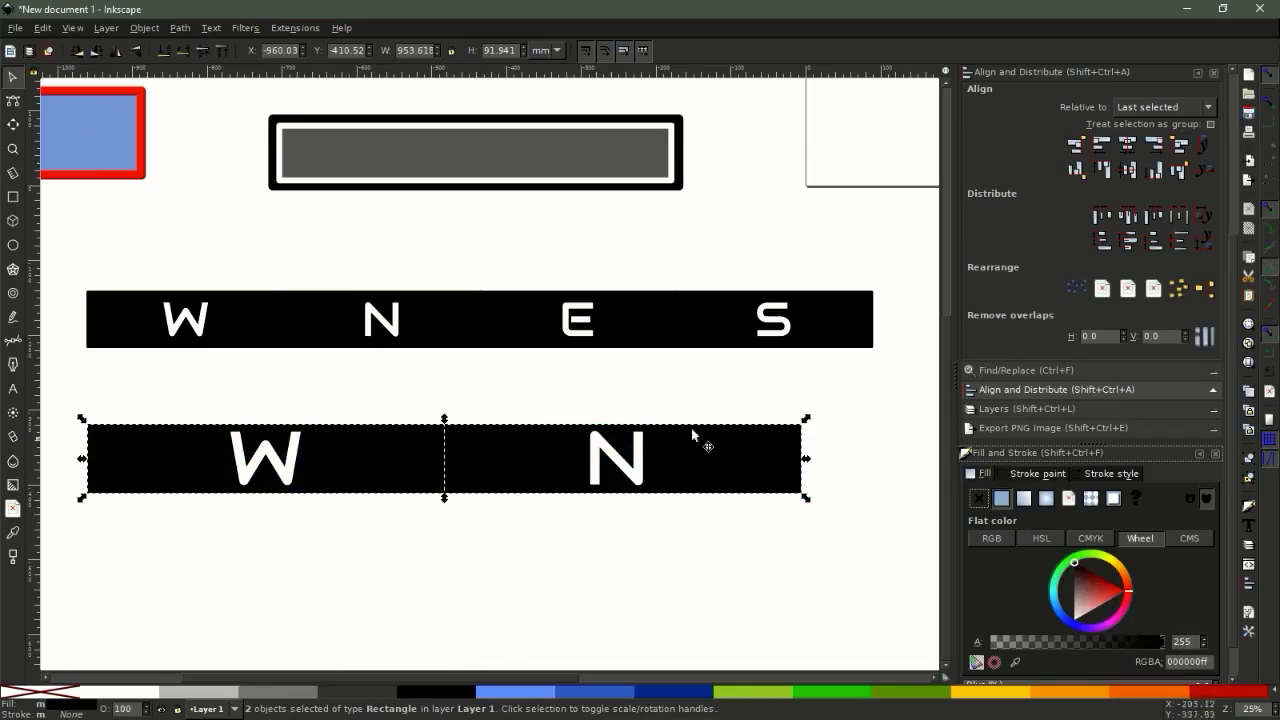
{"action": "scroll", "coordinate": [583, 543], "scroll_direction": "up", "scroll_amount": 1, "text": "ctrl"}
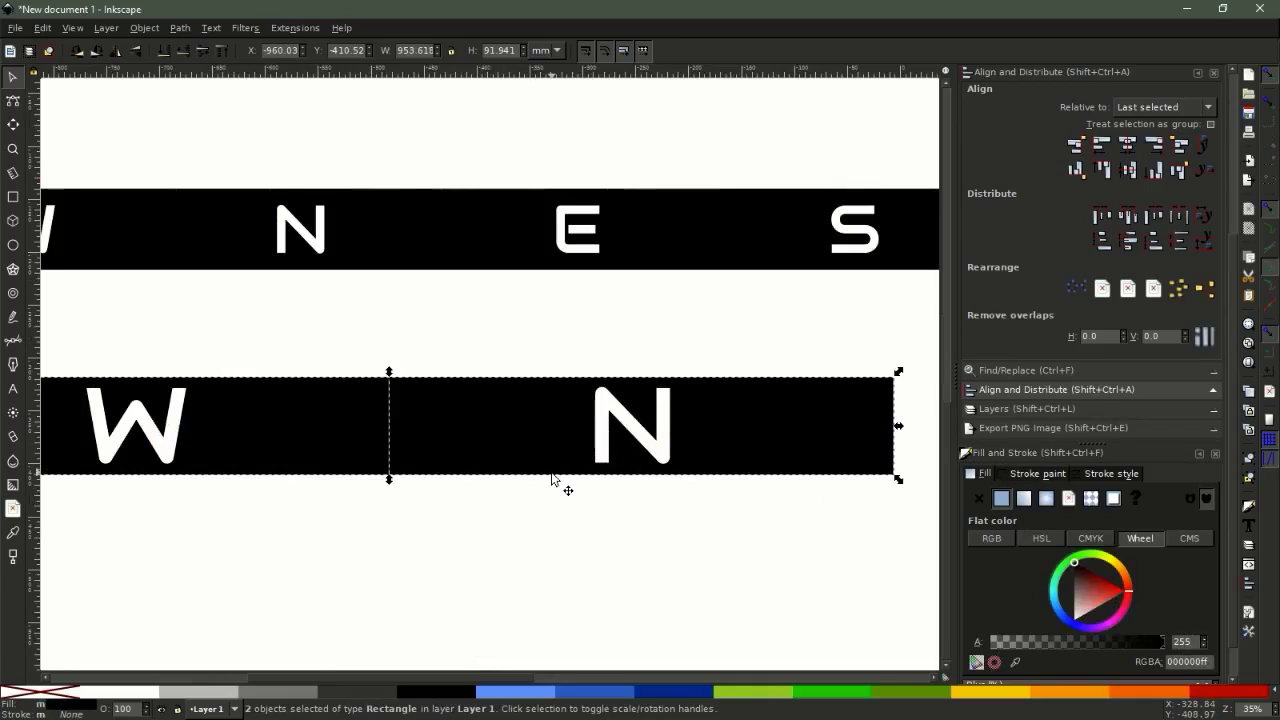
{"action": "scroll", "coordinate": [598, 458], "scroll_direction": "down", "scroll_amount": 1, "text": "ctrl"}
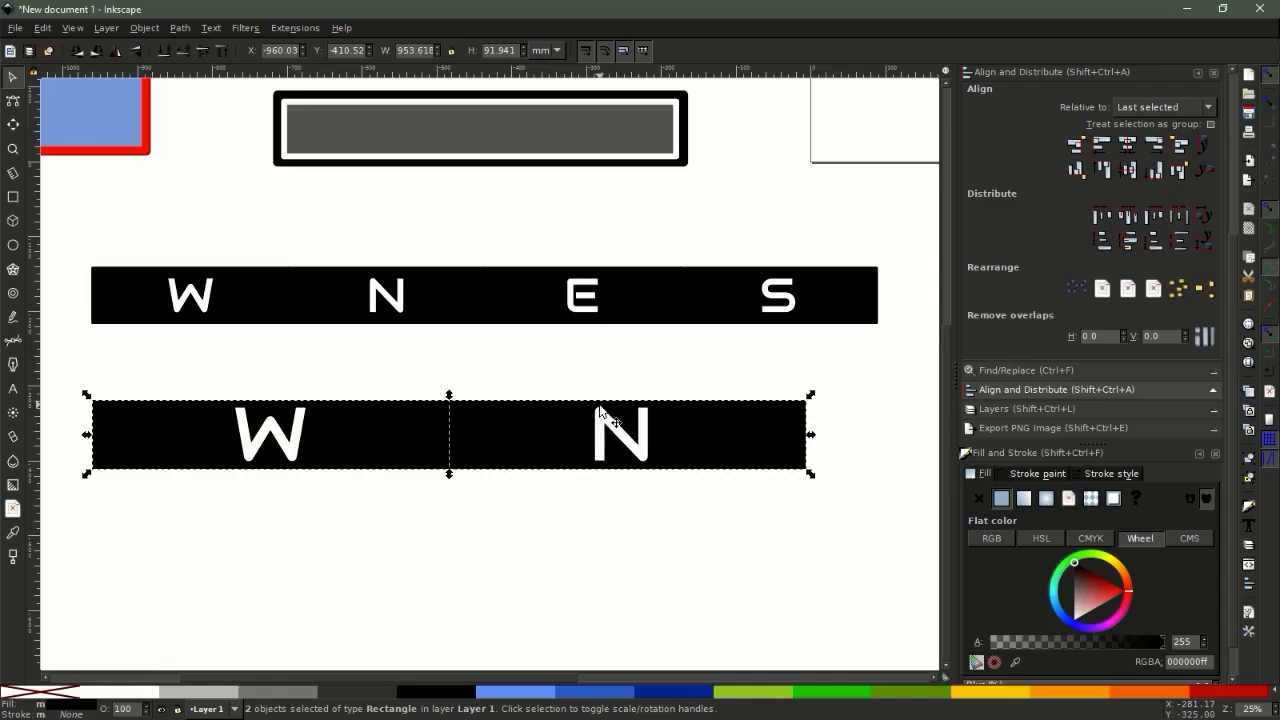
- Switch to the Unreal Editor and open the Letters and frame textures from the Compass2 folder in the main window
{"action": "key", "text": "alt+Tab"}
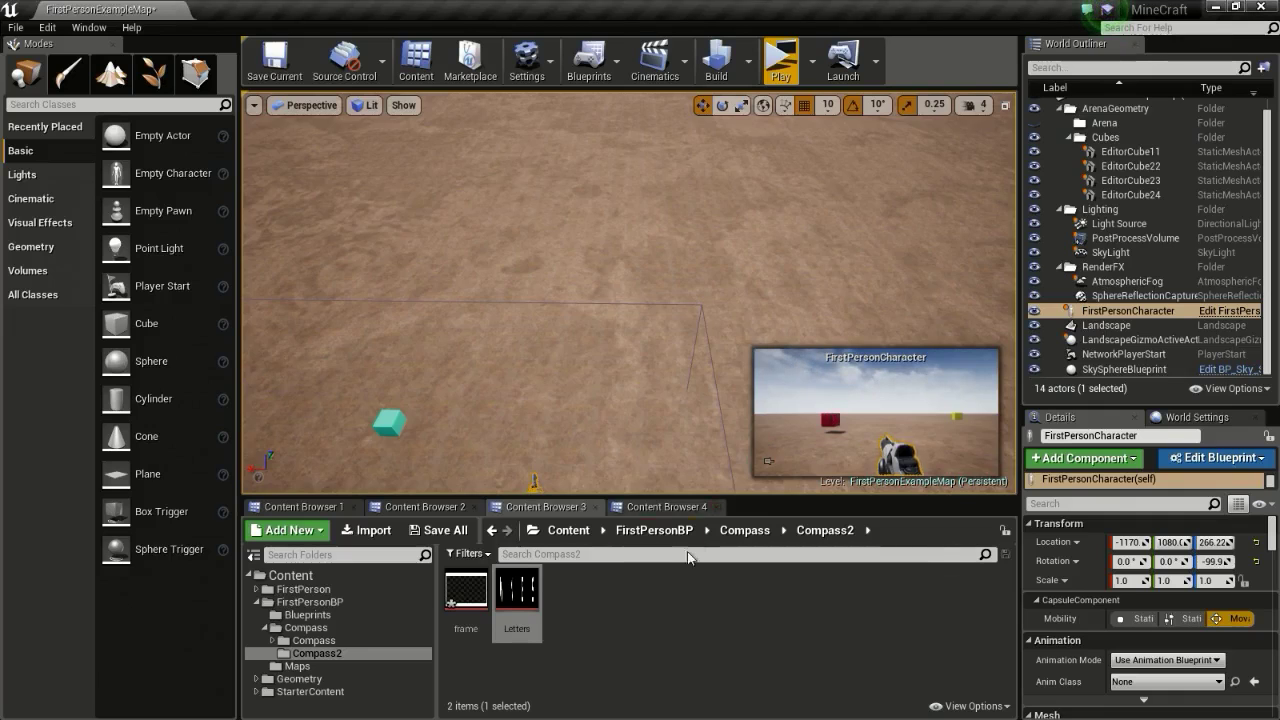
{"action": "mouse_move", "coordinate": [516, 617]}
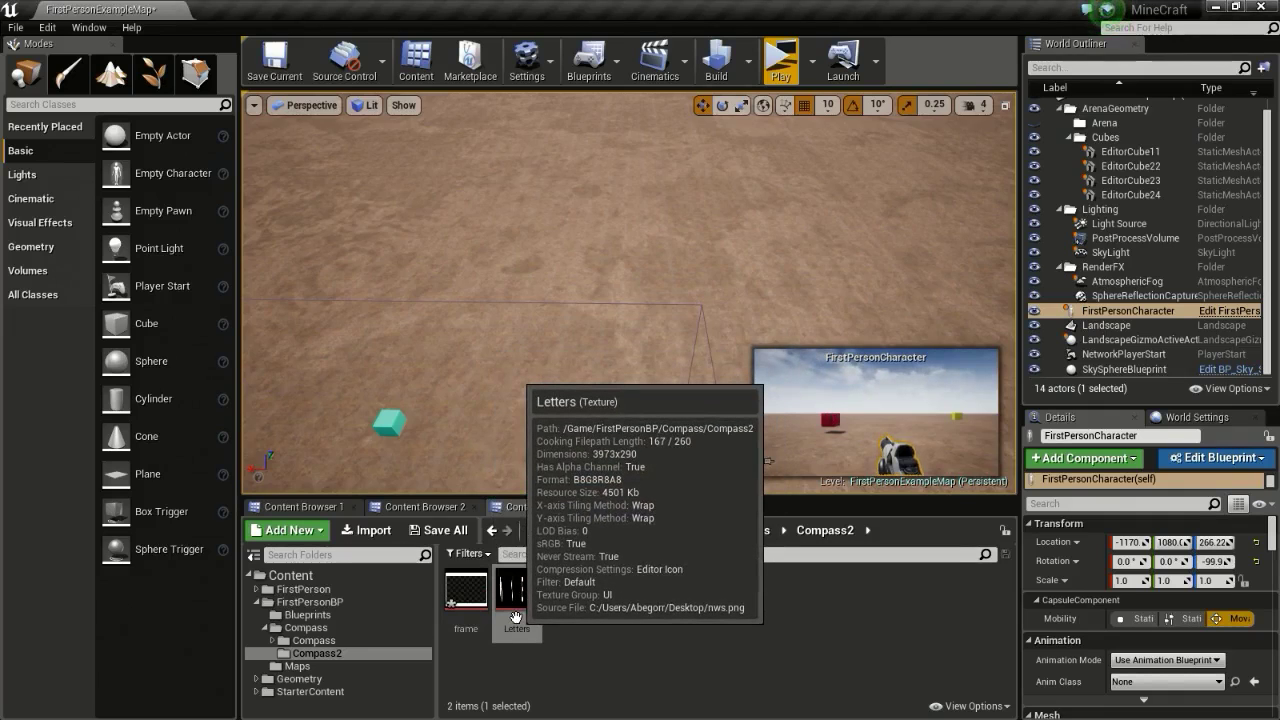
{"action": "double_click", "coordinate": [516, 600]}
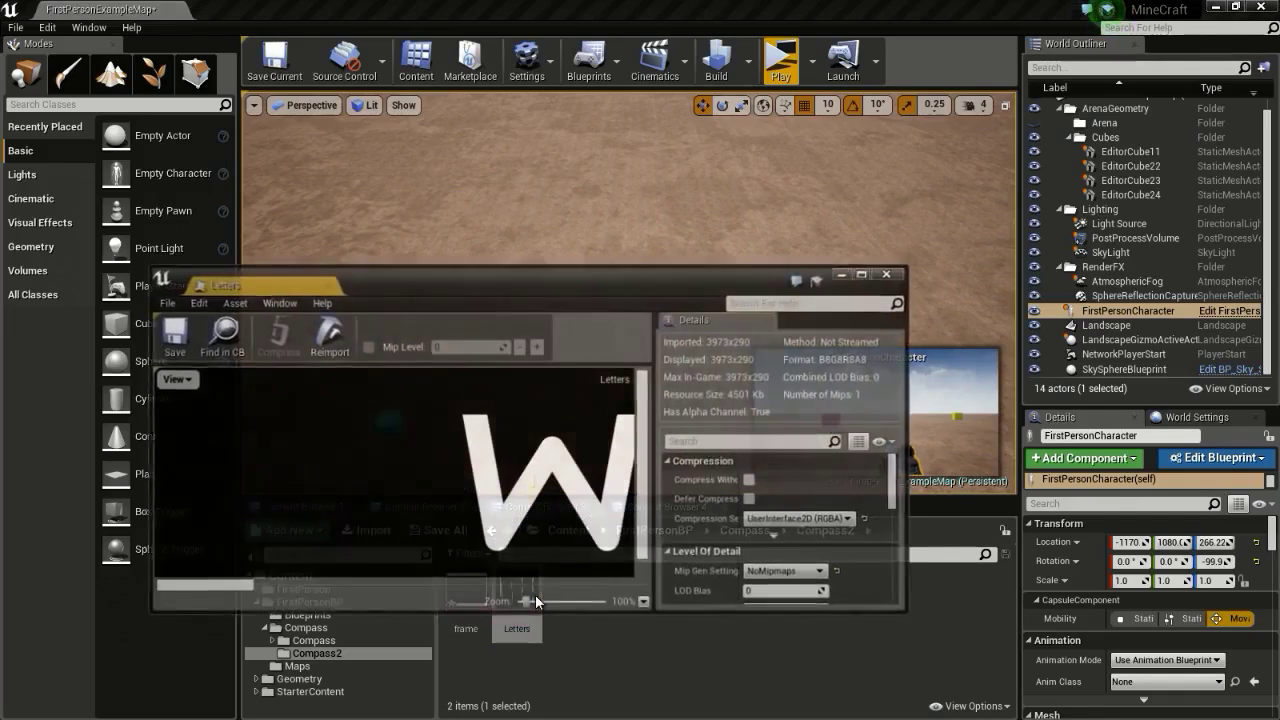
{"action": "left_click_drag", "start_coordinate": [287, 285], "coordinate": [309, 9]}
{"action": "left_click", "coordinate": [108, 9]}
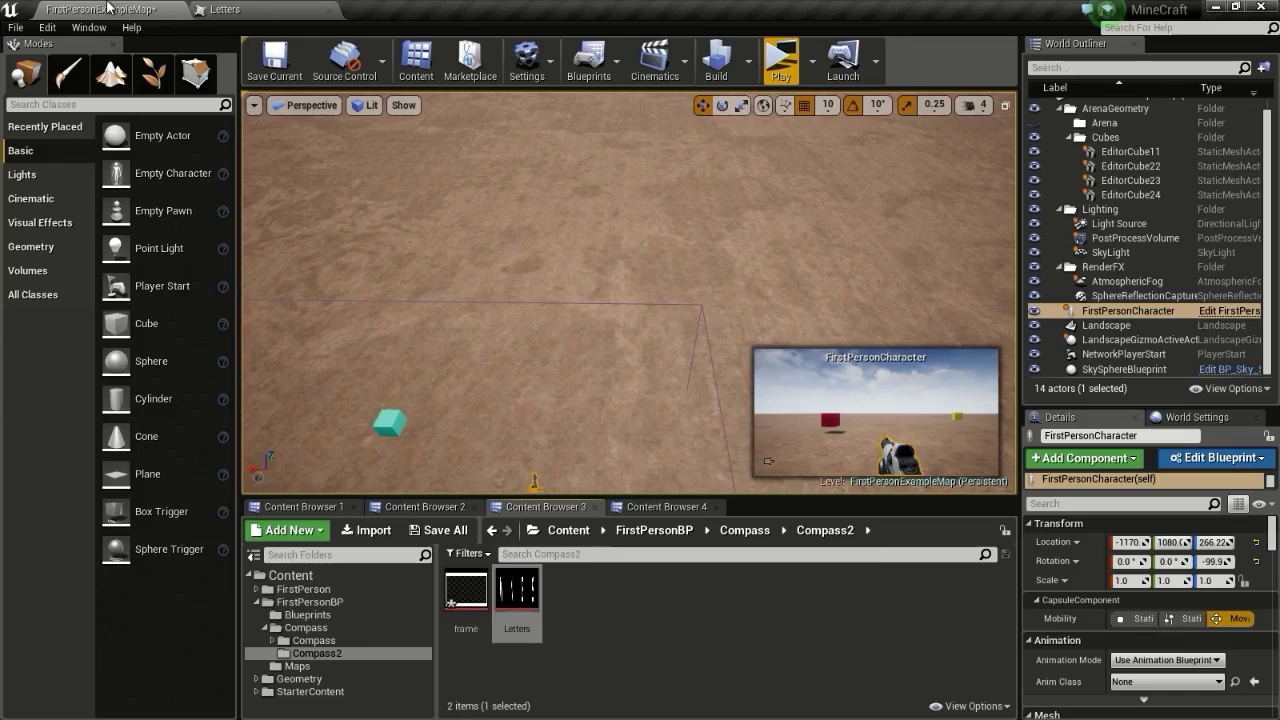
{"action": "double_click", "coordinate": [466, 592]}
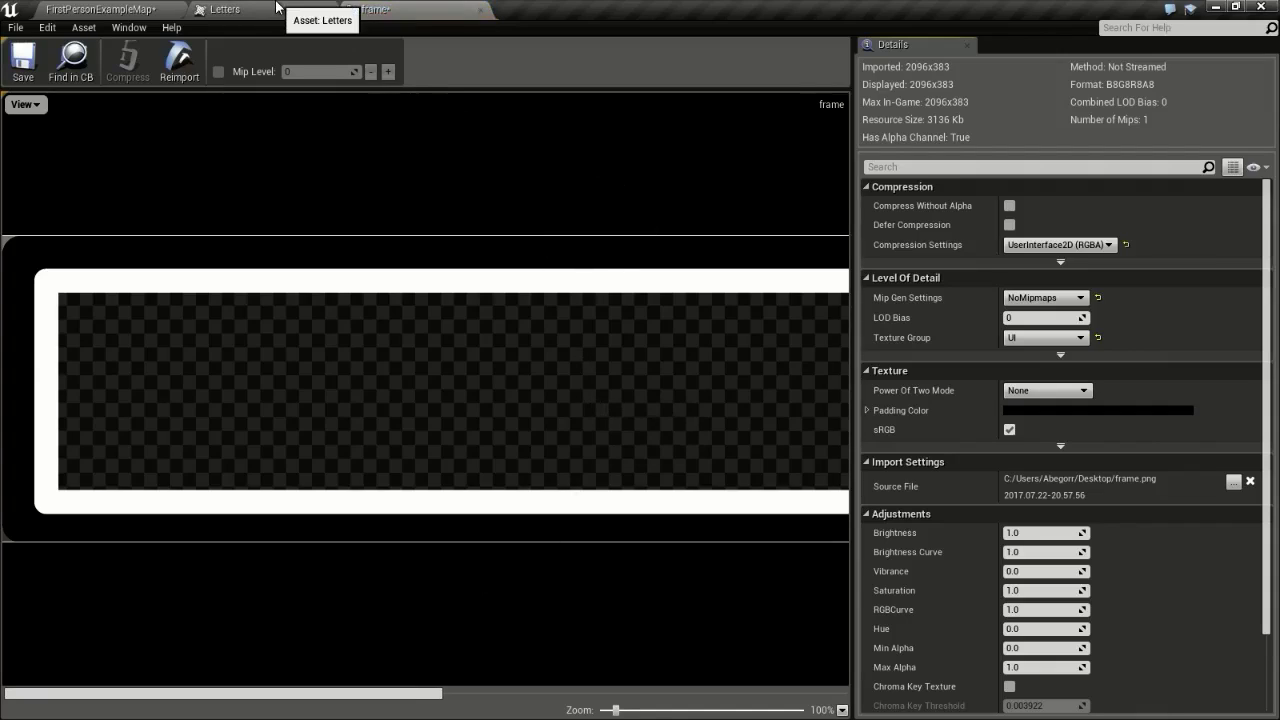
- Examine the compression, mip generation and texture group settings of the Letters texture
{"action": "left_click", "coordinate": [225, 9]}
{"action": "scroll", "coordinate": [718, 350], "scroll_direction": "down", "scroll_amount": 2}
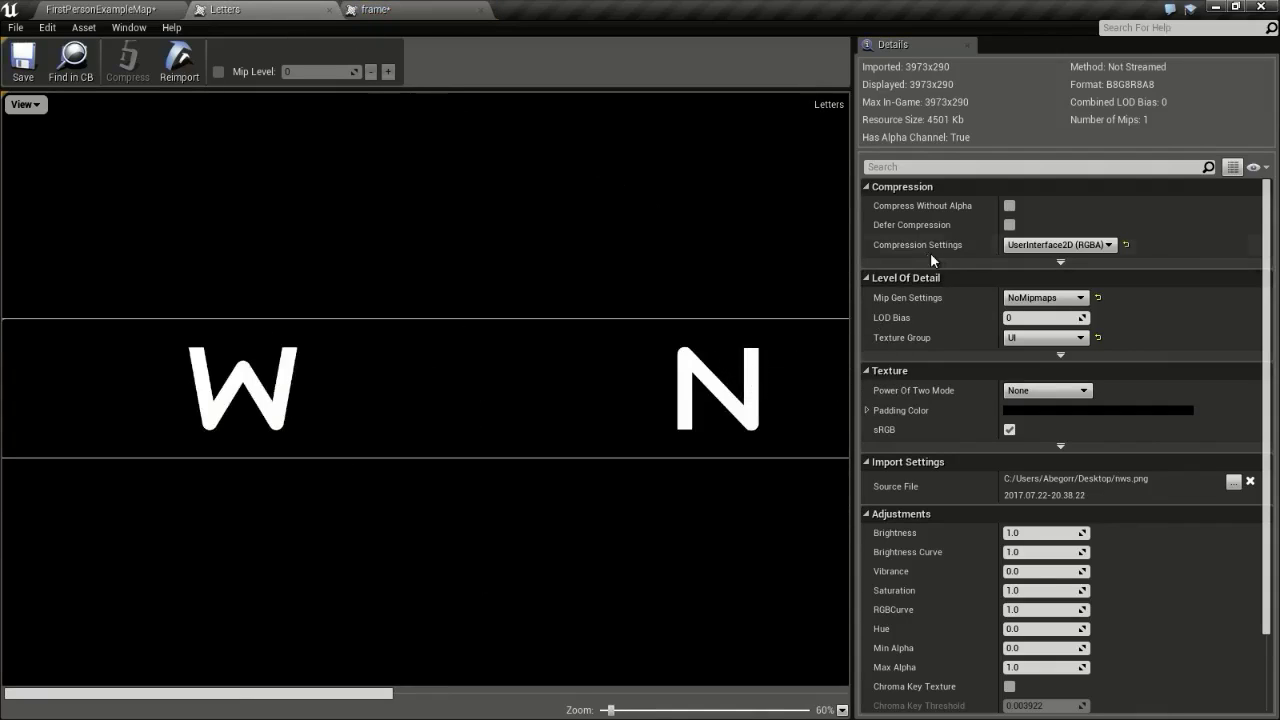
{"action": "left_click", "coordinate": [1060, 245]}
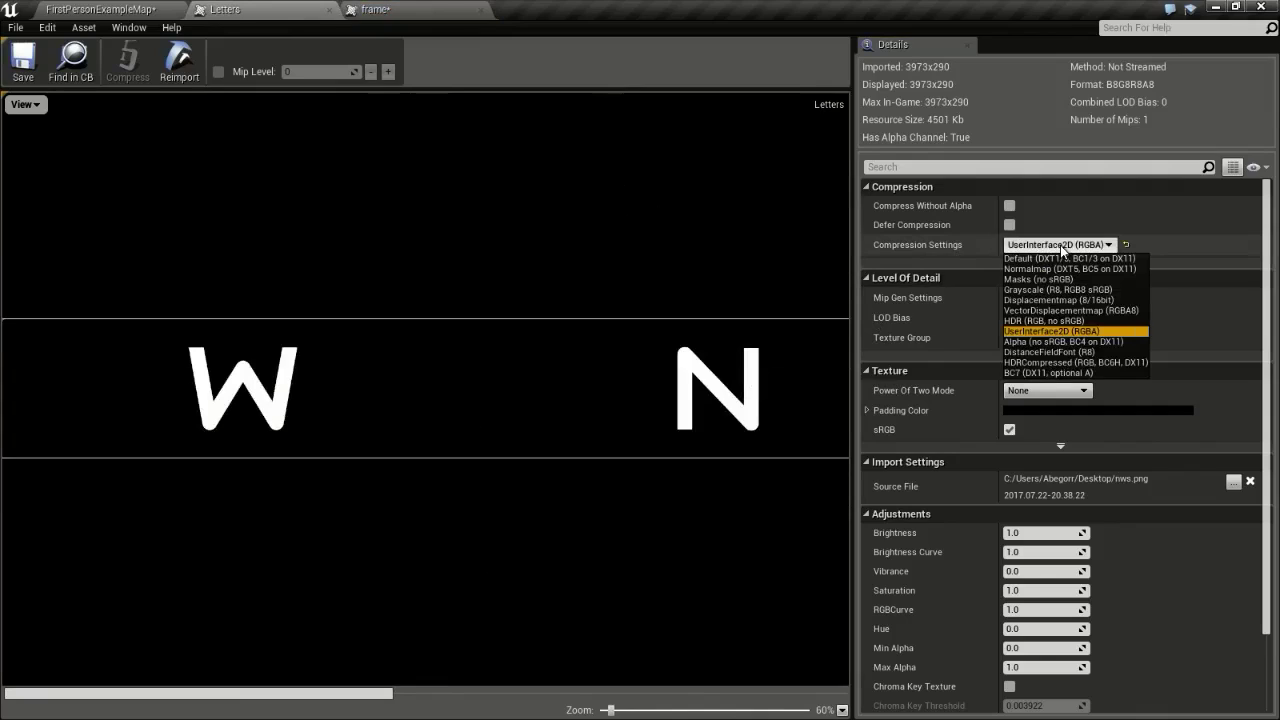
{"action": "left_click", "coordinate": [1061, 246]}
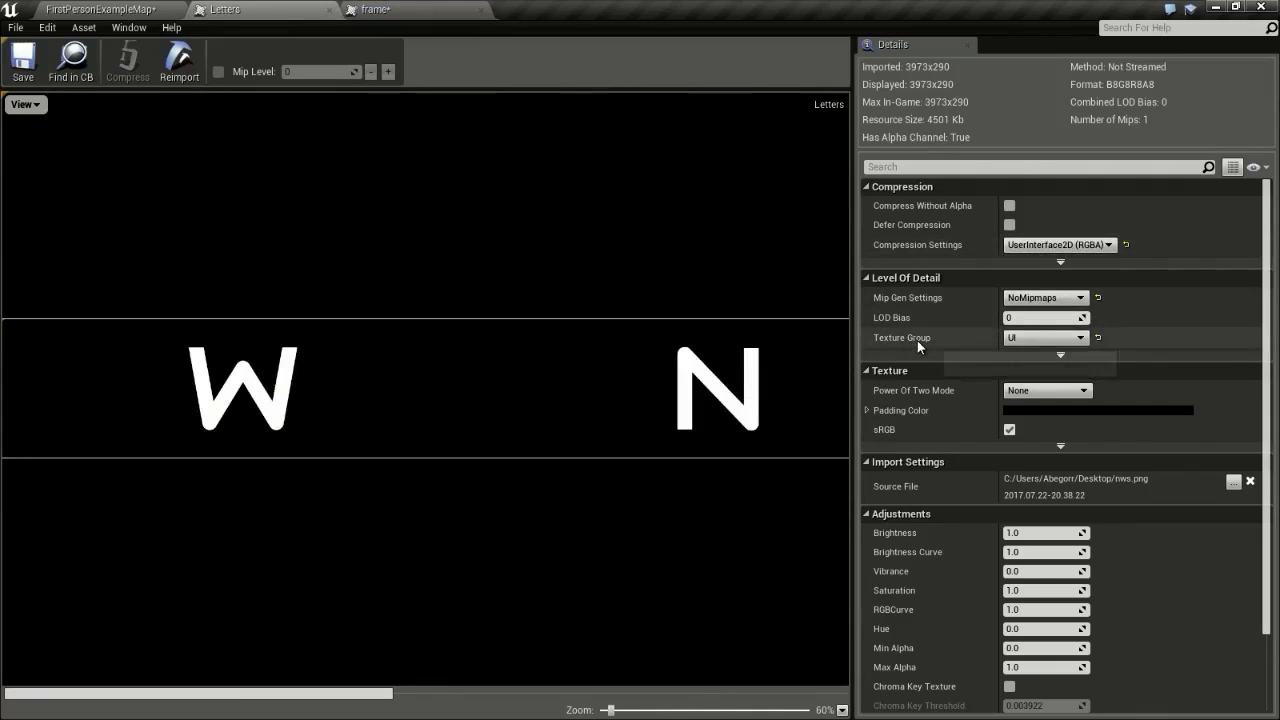
- Close the frame and Letters texture editors
{"action": "left_click", "coordinate": [463, 9]}
{"action": "scroll", "coordinate": [440, 277], "scroll_direction": "down", "scroll_amount": 3}
{"action": "left_click", "coordinate": [479, 9]}
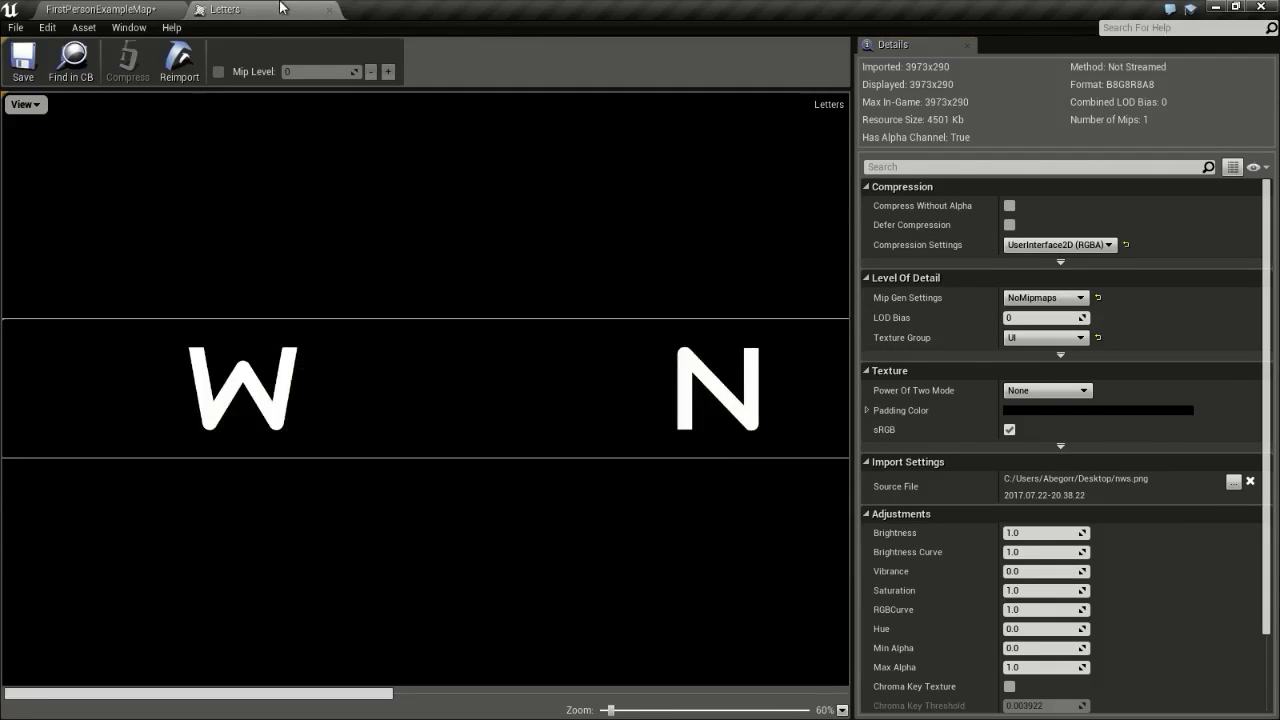
{"action": "left_click", "coordinate": [334, 9]}
- Create a material from the Letters texture and open it docked in the main editor window
{"action": "right_click", "coordinate": [517, 590]}
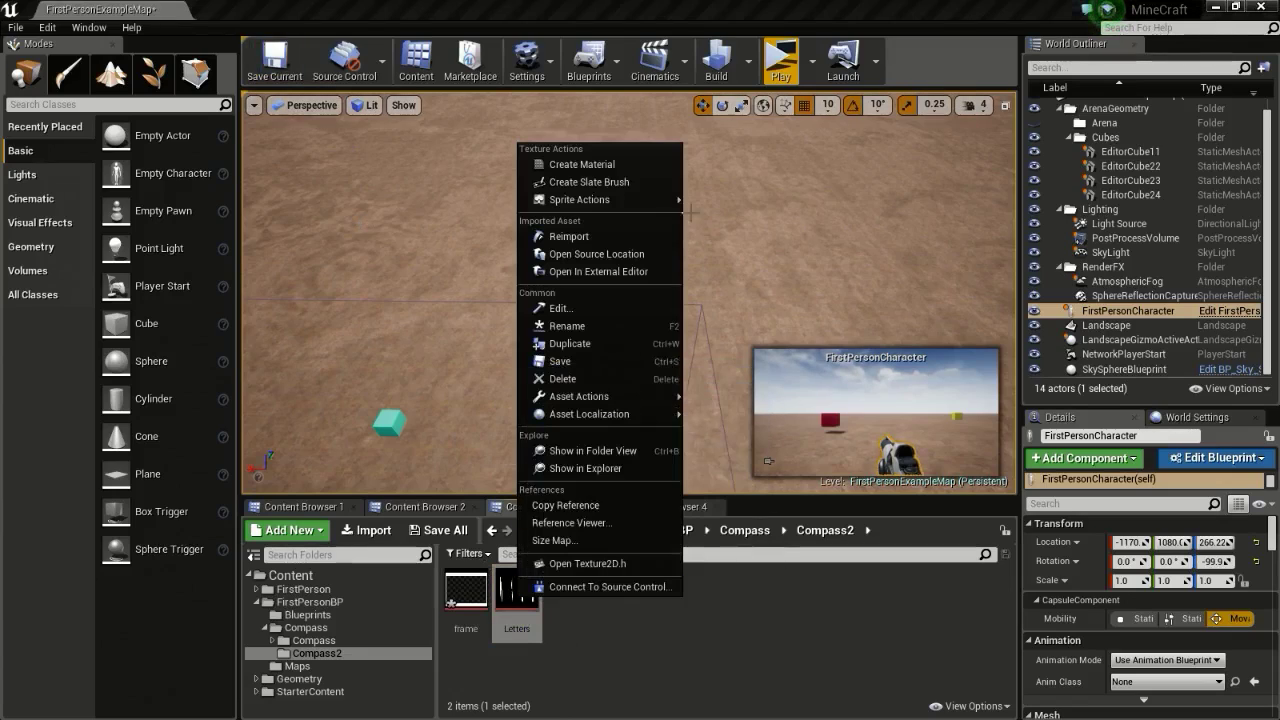
{"action": "left_click", "coordinate": [648, 171]}
{"action": "left_click", "coordinate": [646, 596]}
{"action": "double_click", "coordinate": [585, 585]}
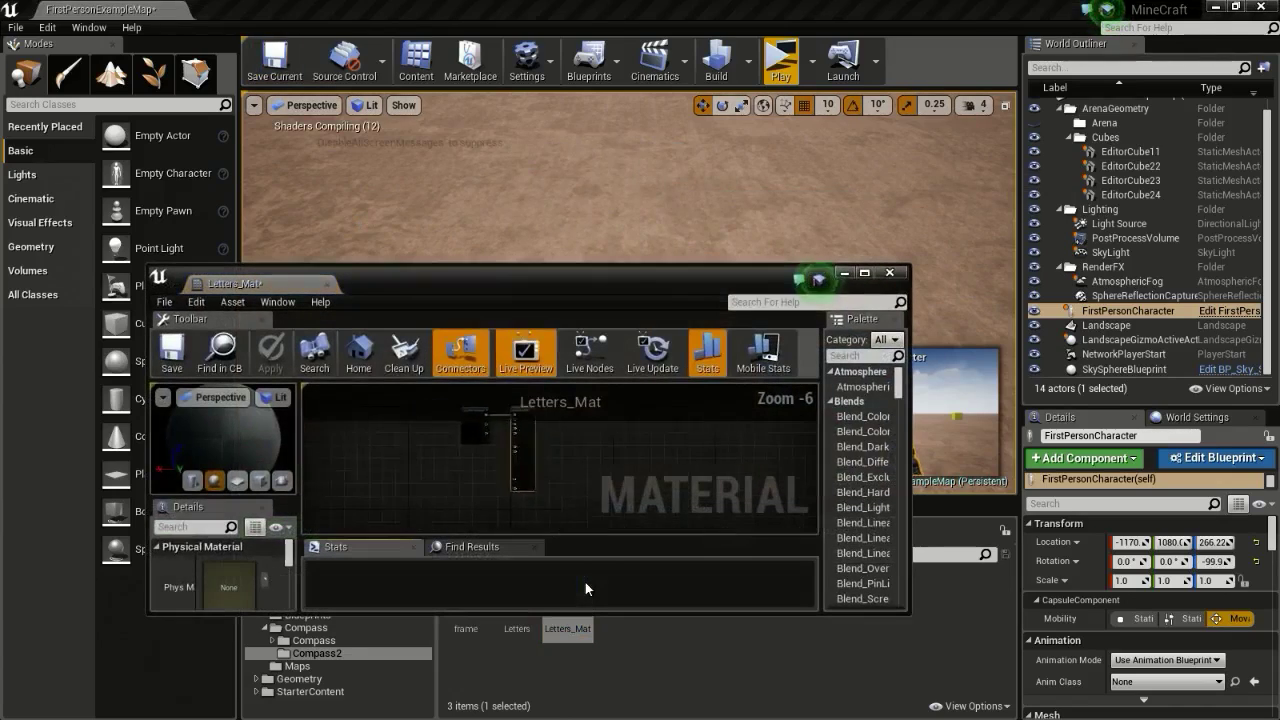
{"action": "left_click_drag", "start_coordinate": [318, 286], "coordinate": [288, 10]}
- Move the Texture Sample node farther from the material's output node and deselect it
{"action": "right_click_drag", "start_coordinate": [489, 194], "coordinate": [695, 306]}
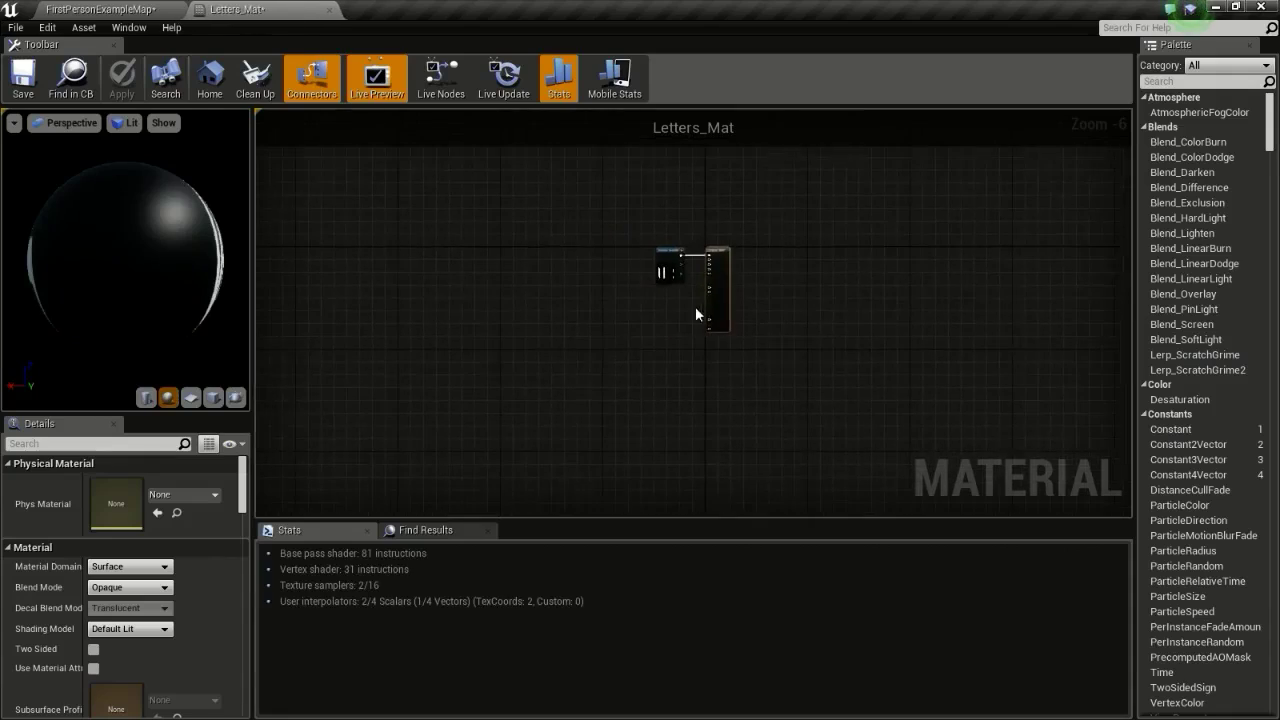
{"action": "scroll", "coordinate": [697, 302], "scroll_direction": "up", "scroll_amount": 4}
{"action": "left_click_drag", "start_coordinate": [615, 190], "coordinate": [479, 248]}
{"action": "left_click", "coordinate": [537, 343]}
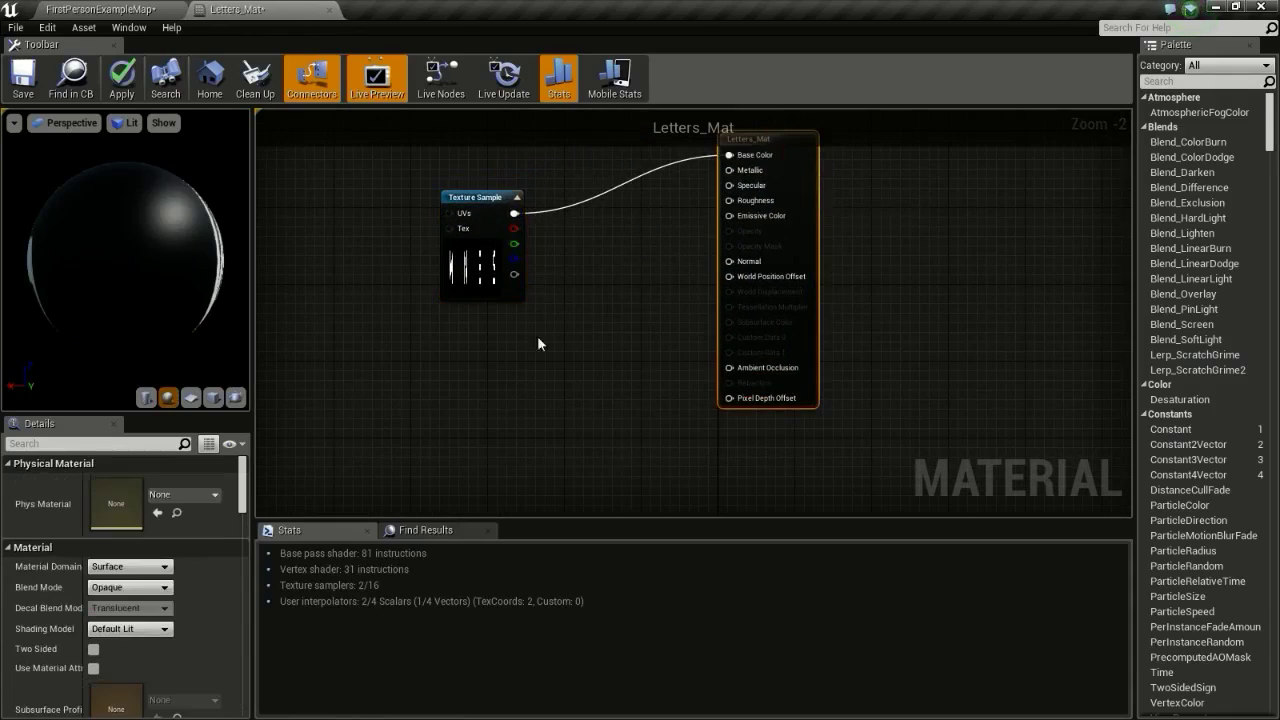
- Set the material domain to User Interface and the blend mode to Translucent
{"action": "left_click", "coordinate": [130, 567]}
{"action": "left_click", "coordinate": [126, 633]}
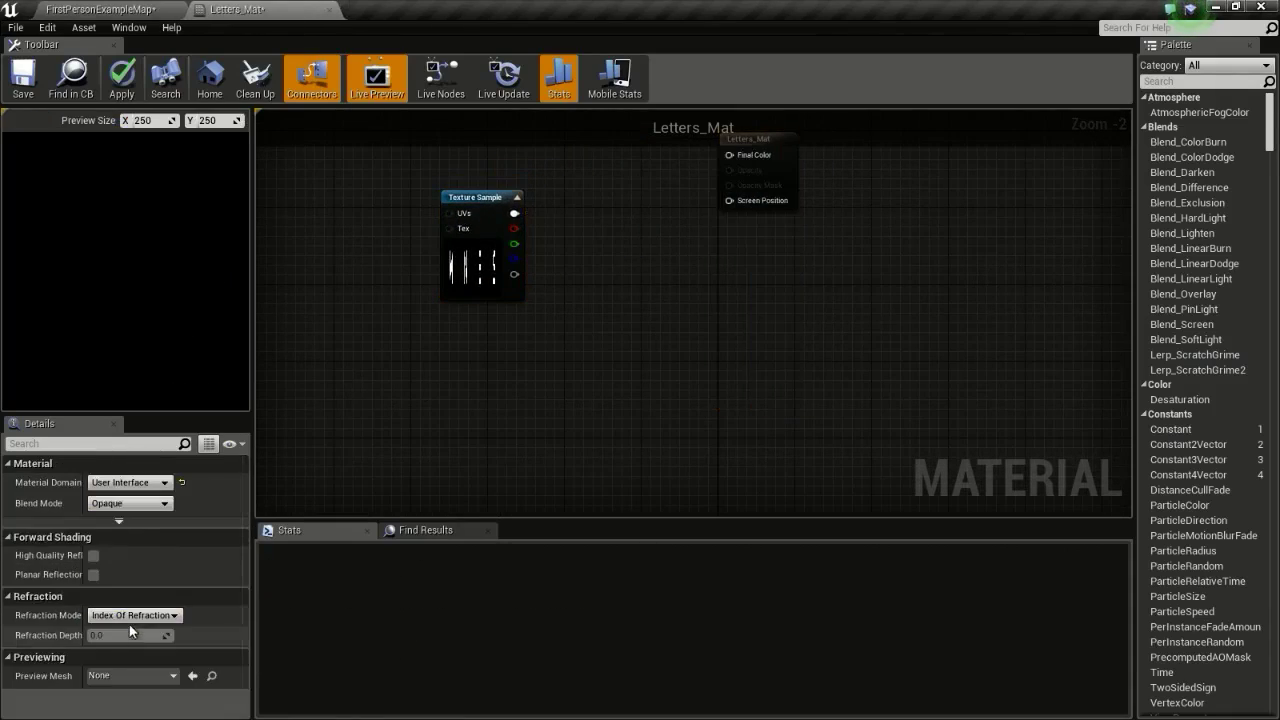
{"action": "left_click", "coordinate": [130, 503]}
{"action": "left_click", "coordinate": [138, 540]}
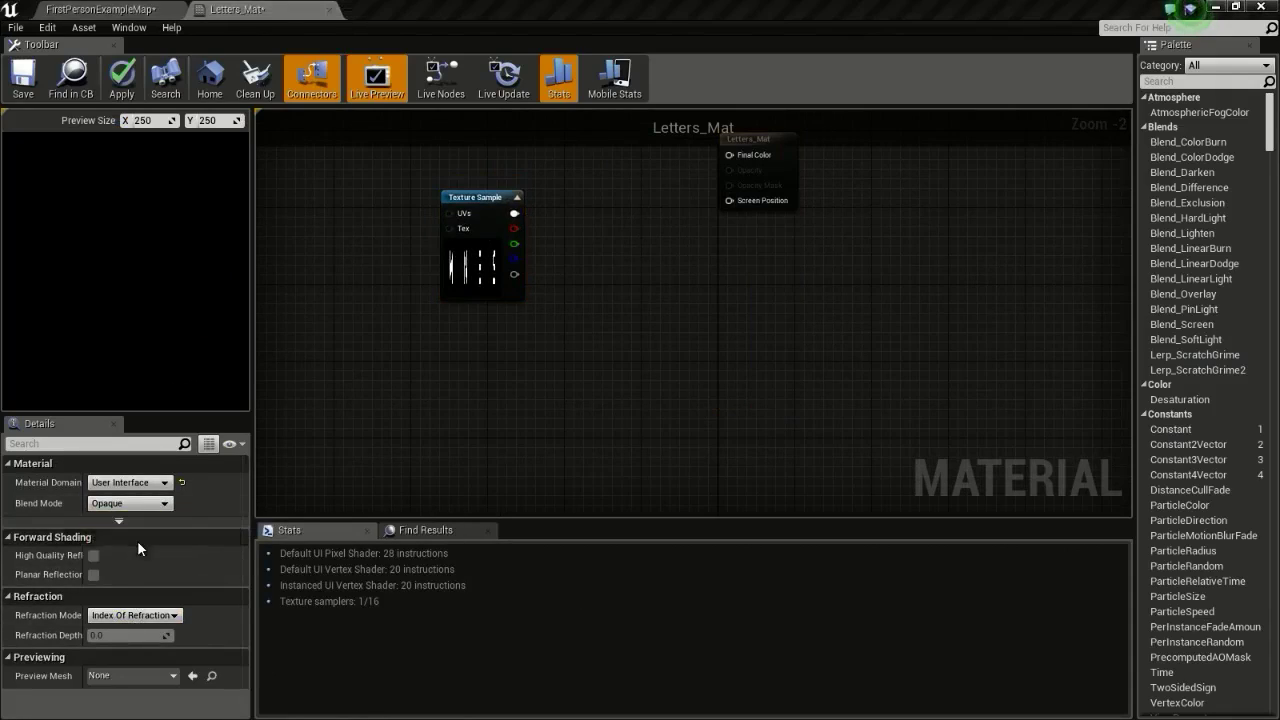
- Reposition the Texture Sample node and connect its colour output to both Final Color and Opacity of the material
{"action": "right_click_drag", "start_coordinate": [621, 322], "coordinate": [666, 493]}
{"action": "scroll", "coordinate": [618, 396], "scroll_direction": "up", "scroll_amount": 2}
{"action": "left_click_drag", "start_coordinate": [488, 364], "coordinate": [507, 294]}
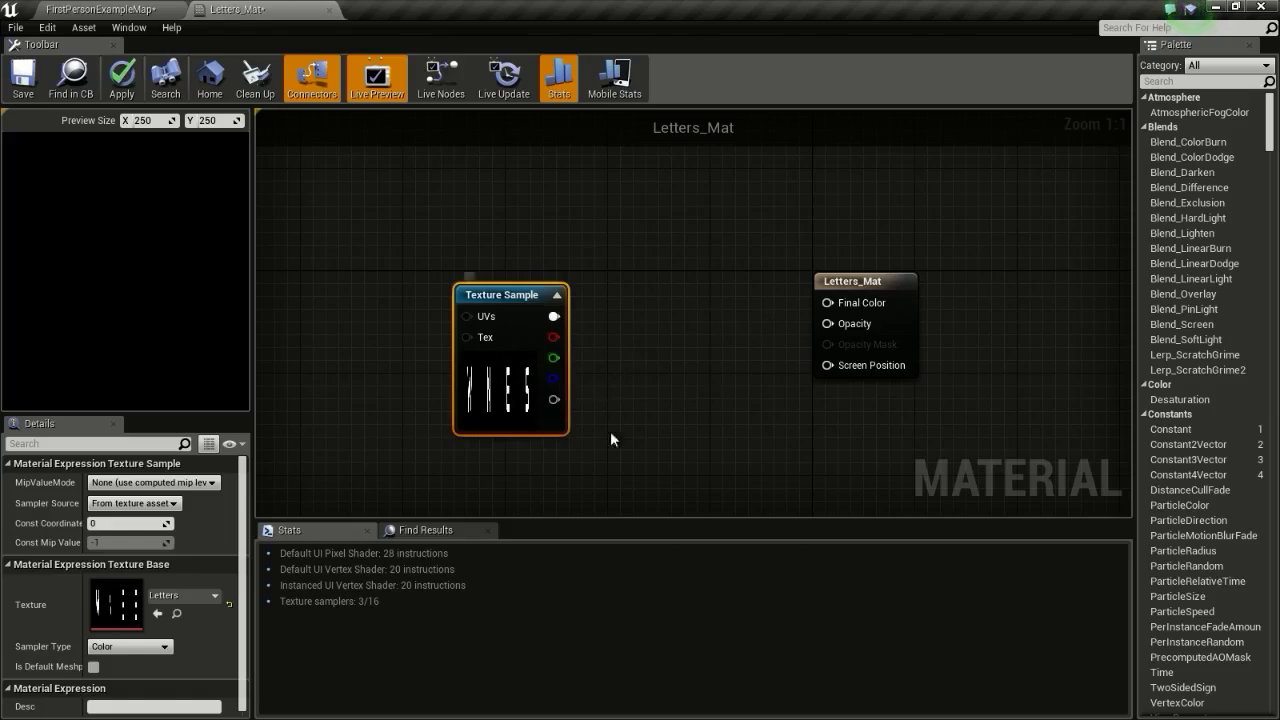
{"action": "left_click_drag", "start_coordinate": [509, 292], "coordinate": [470, 255]}
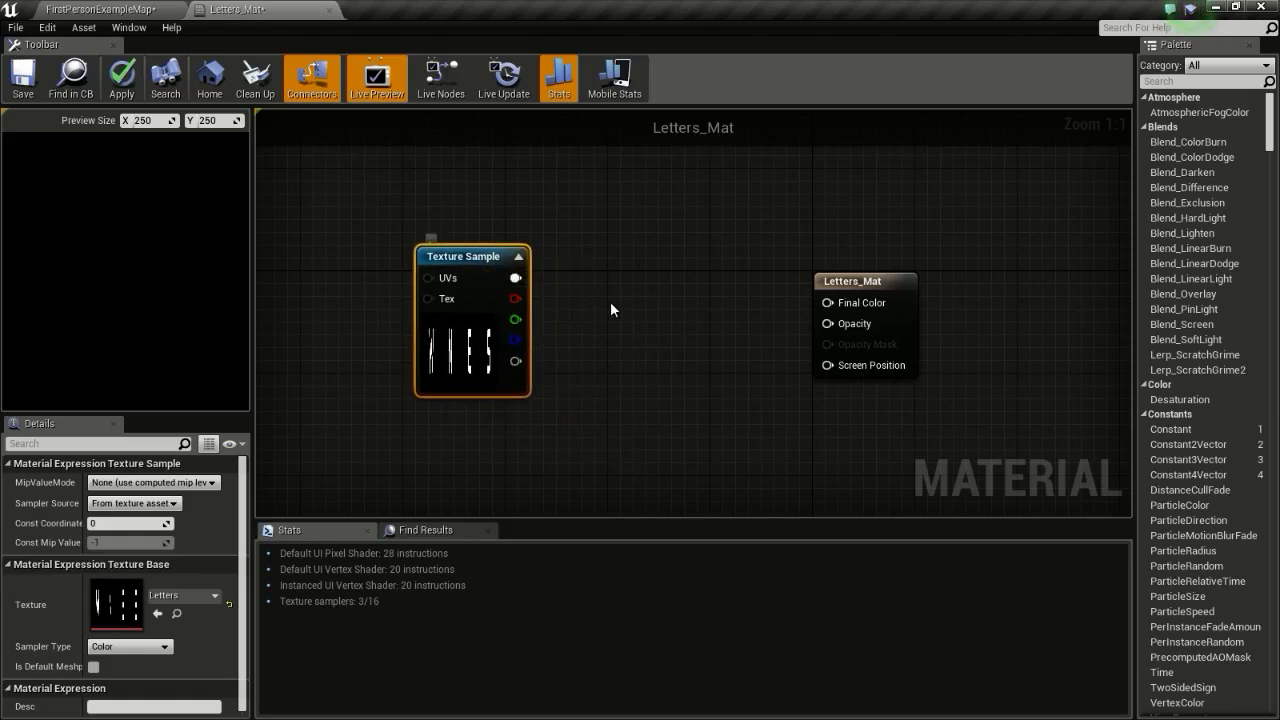
{"action": "right_click_drag", "start_coordinate": [610, 303], "coordinate": [703, 274]}
{"action": "left_click_drag", "start_coordinate": [591, 236], "coordinate": [516, 251]}
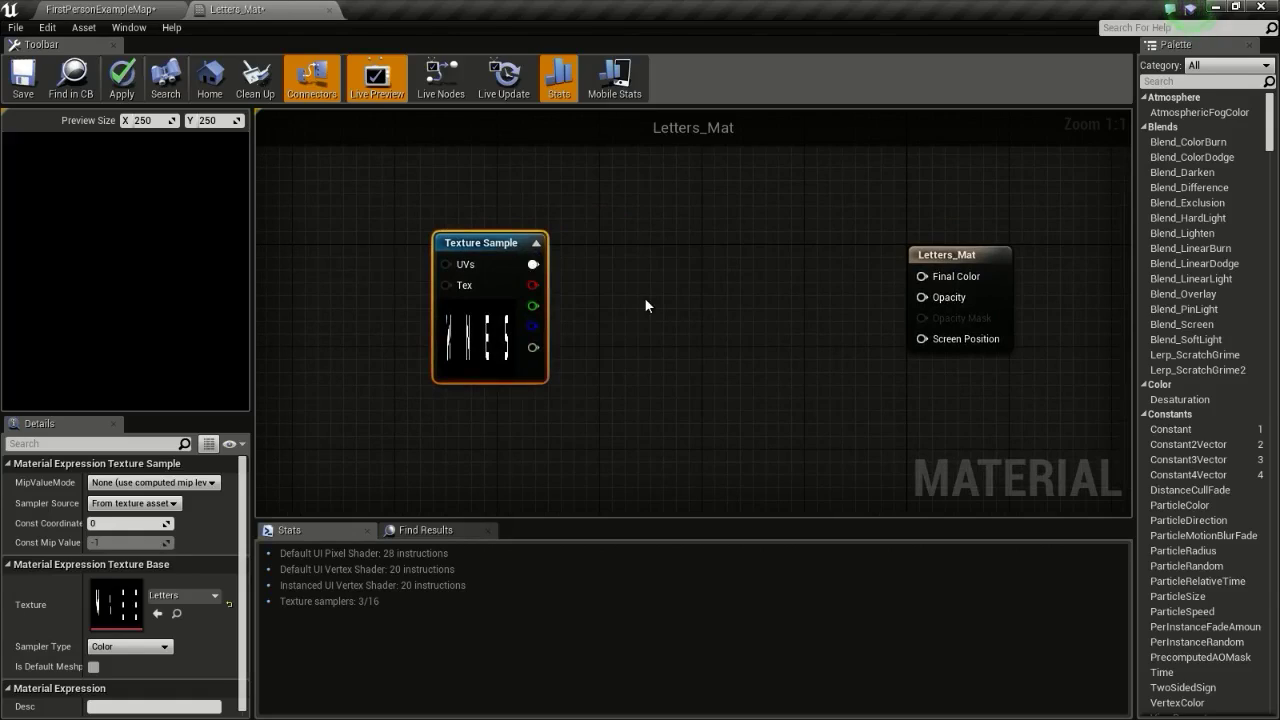
{"action": "left_click_drag", "start_coordinate": [532, 264], "coordinate": [947, 286]}
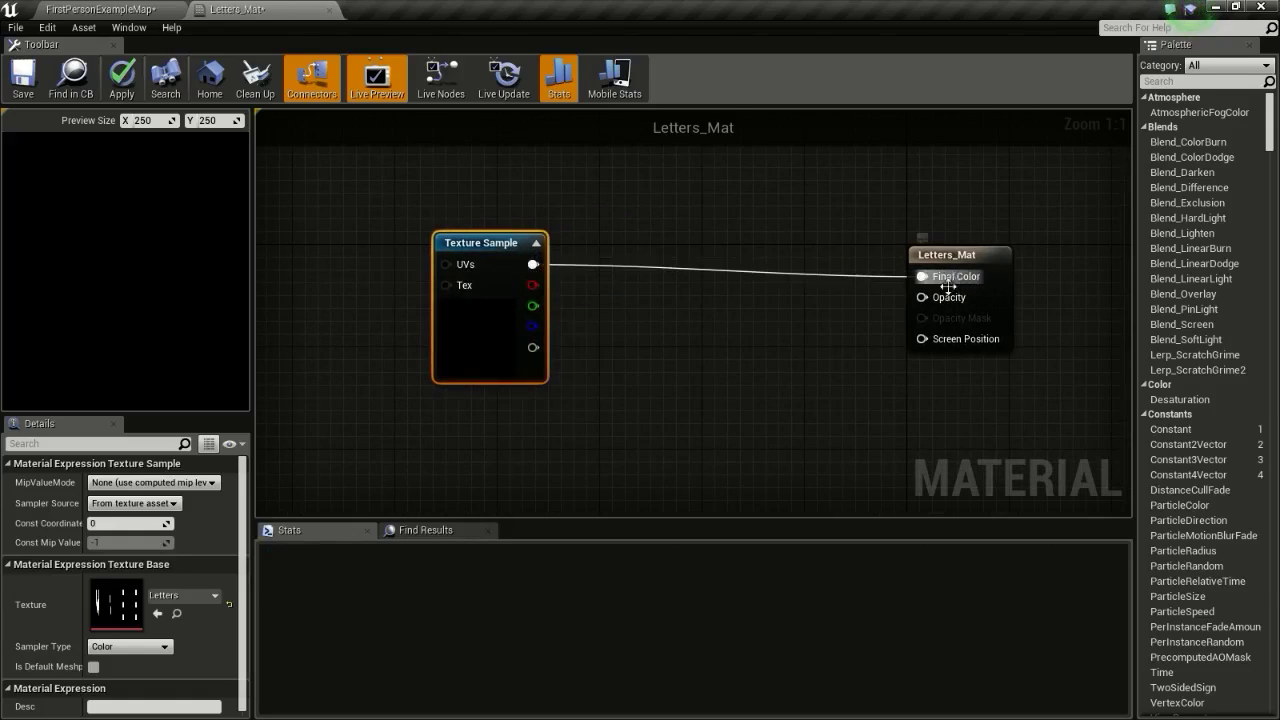
{"action": "left_click_drag", "start_coordinate": [533, 264], "coordinate": [937, 300]}
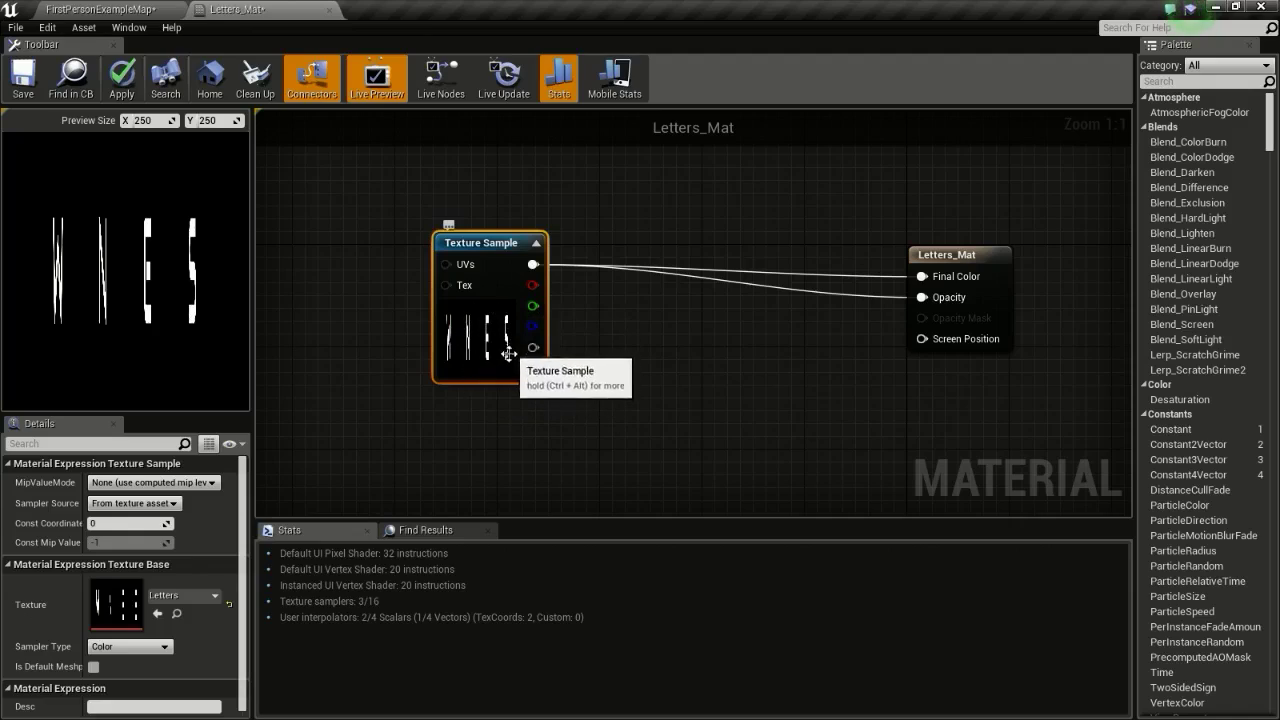
{"action": "left_click_drag", "start_coordinate": [531, 347], "coordinate": [626, 366]}
{"action": "left_click", "coordinate": [600, 342]}
- Add a TexCoord node and place it well ahead of the Texture Sample node, leaving room between them
{"action": "right_click_drag", "start_coordinate": [672, 350], "coordinate": [891, 355]}
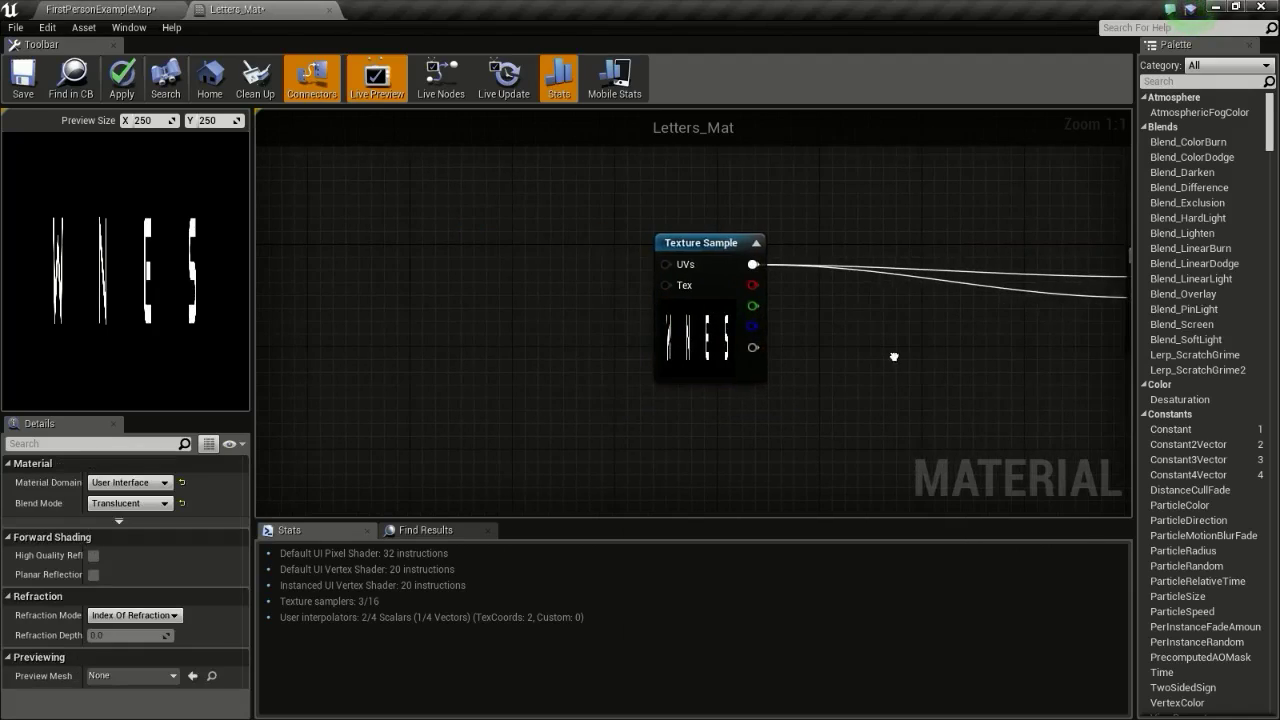
{"action": "scroll", "coordinate": [842, 348], "scroll_direction": "down", "scroll_amount": 1}
{"action": "scroll", "coordinate": [776, 320], "scroll_direction": "up", "scroll_amount": 1}
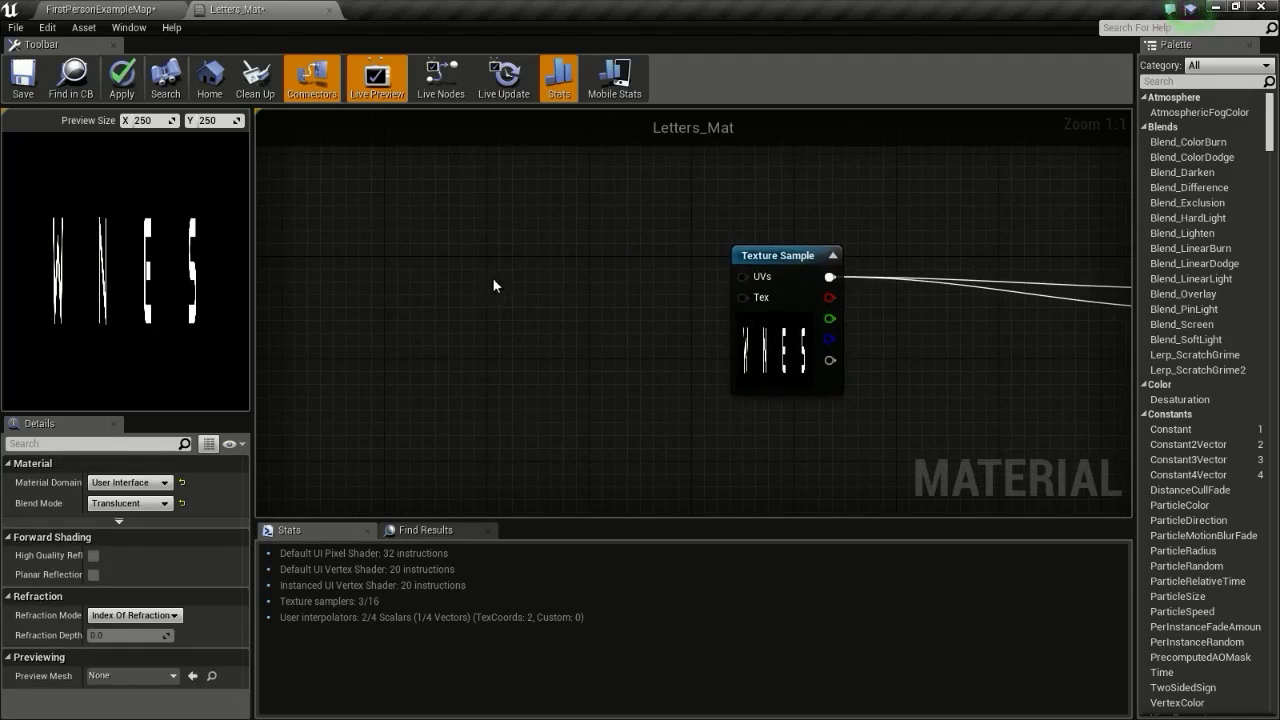
{"action": "left_click", "coordinate": [424, 277]}
{"action": "left_click_drag", "start_coordinate": [468, 298], "coordinate": [377, 279]}
{"action": "right_click_drag", "start_coordinate": [480, 290], "coordinate": [685, 309]}
{"action": "left_click_drag", "start_coordinate": [573, 293], "coordinate": [509, 281]}
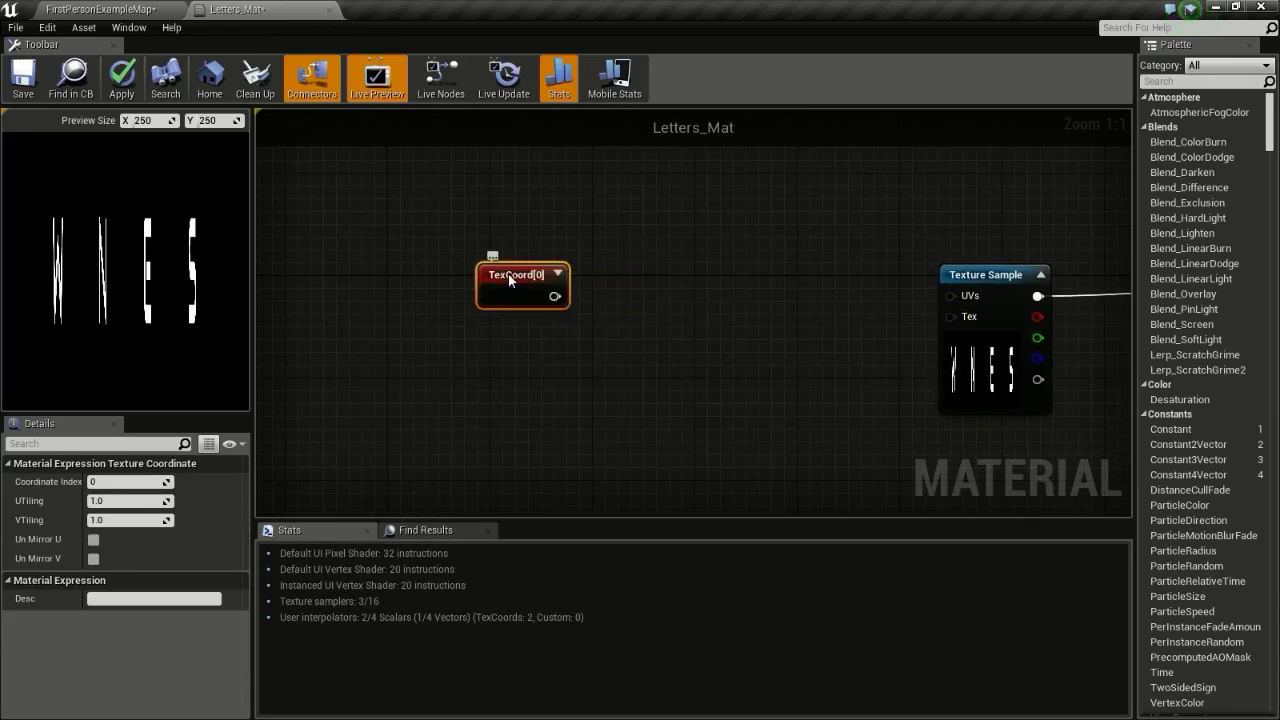
- Insert an Add node with TexCoord feeding its A input and its output feeding the Texture Sample's UVs
{"action": "left_click", "coordinate": [652, 298]}
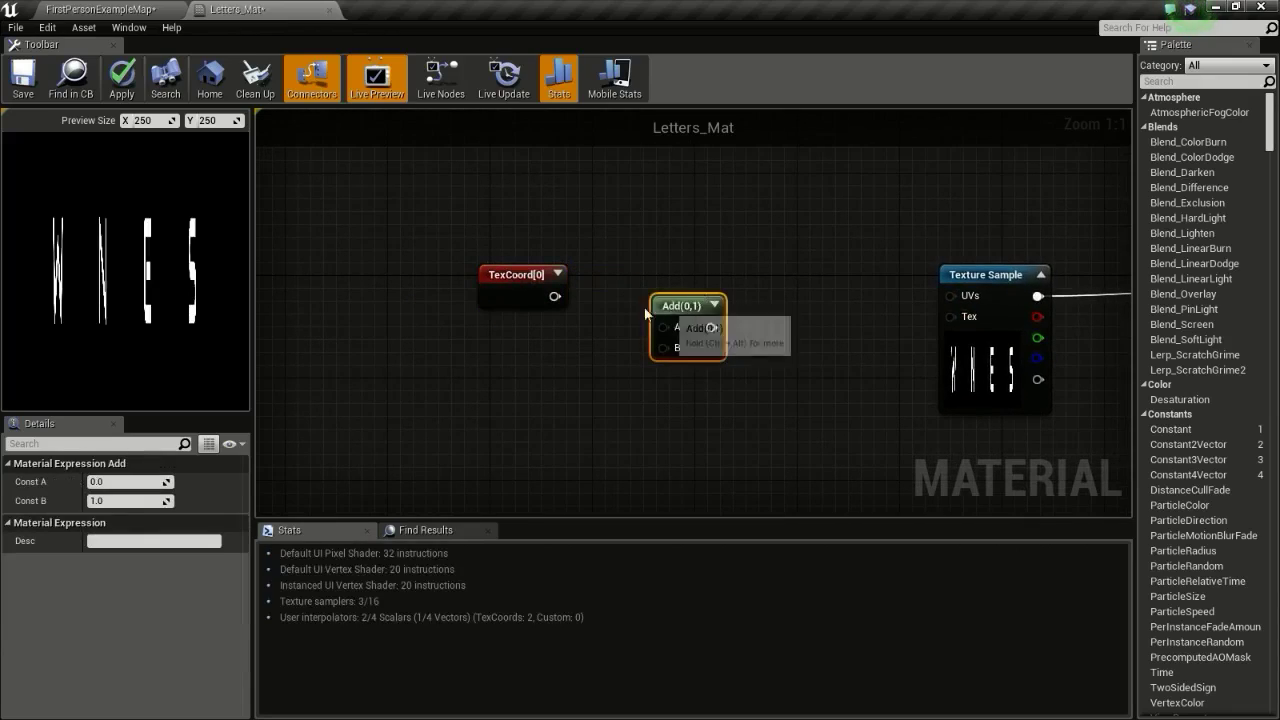
{"action": "left_click_drag", "start_coordinate": [555, 296], "coordinate": [951, 296]}
{"action": "right_click_drag", "start_coordinate": [534, 411], "coordinate": [620, 348]}
- Add an Append node below TexCoord and connect its output to the Add node's B input
{"action": "right_click", "coordinate": [620, 348]}
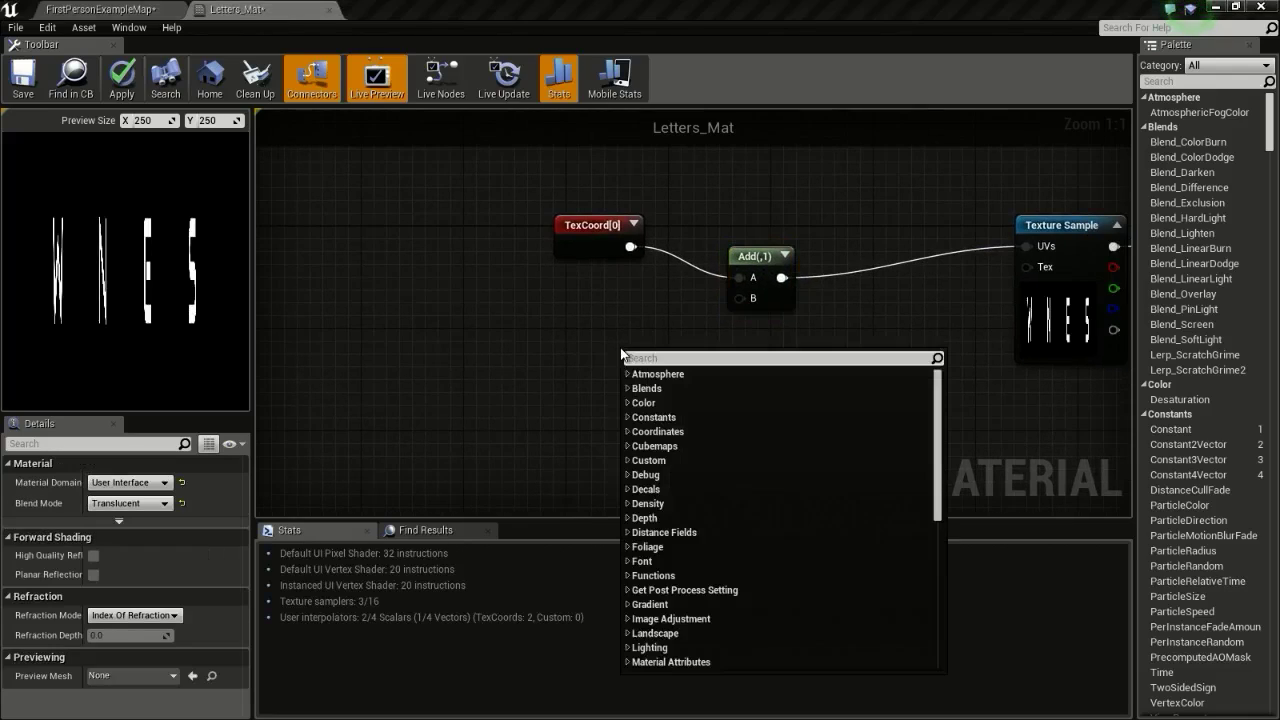
{"action": "type", "text": "append"}
{"action": "key", "text": "Return"}
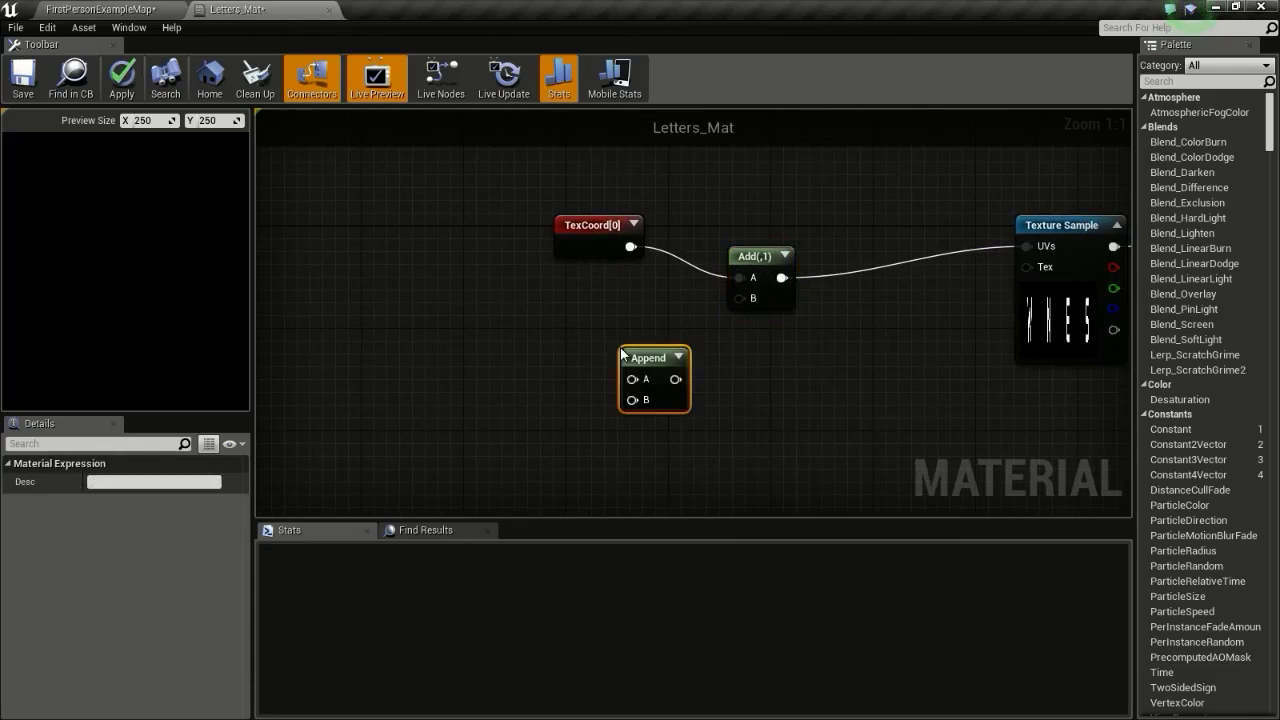
{"action": "left_click_drag", "start_coordinate": [676, 379], "coordinate": [739, 298]}
- Move TexCoord away from the Add node and bring the Texture Sample and material output nodes closer to the graph
{"action": "left_click_drag", "start_coordinate": [599, 227], "coordinate": [536, 254]}
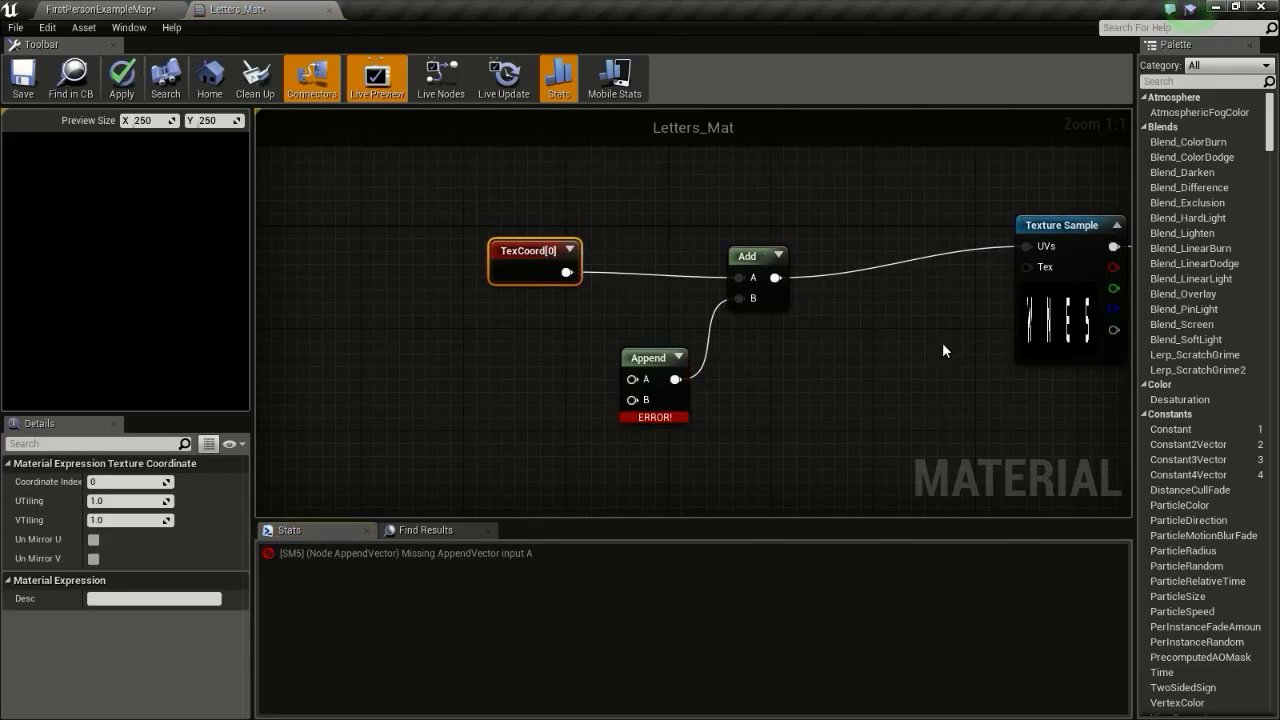
{"action": "right_click_drag", "start_coordinate": [943, 349], "coordinate": [815, 345]}
{"action": "left_click_drag", "start_coordinate": [957, 226], "coordinate": [918, 240]}
{"action": "right_click_drag", "start_coordinate": [969, 268], "coordinate": [856, 275]}
{"action": "scroll", "coordinate": [856, 278], "scroll_direction": "down", "scroll_amount": 2}
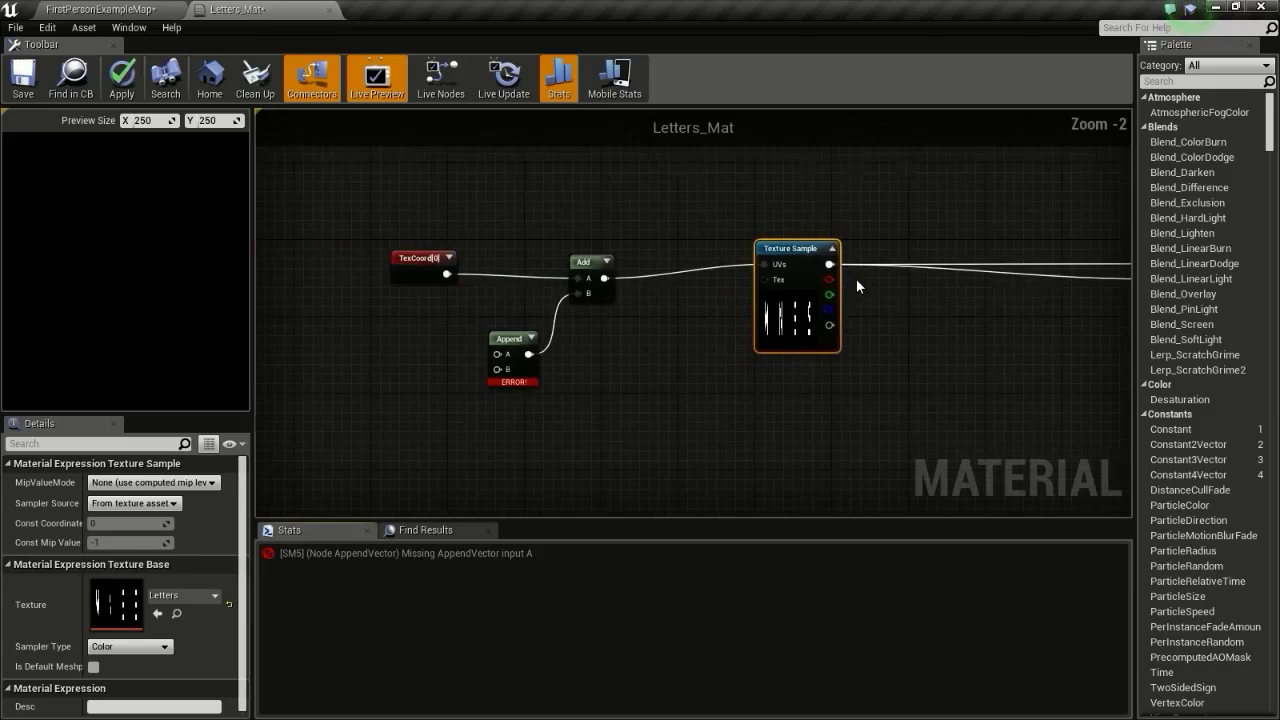
{"action": "right_click_drag", "start_coordinate": [985, 293], "coordinate": [868, 292]}
{"action": "left_click_drag", "start_coordinate": [1062, 243], "coordinate": [864, 240]}
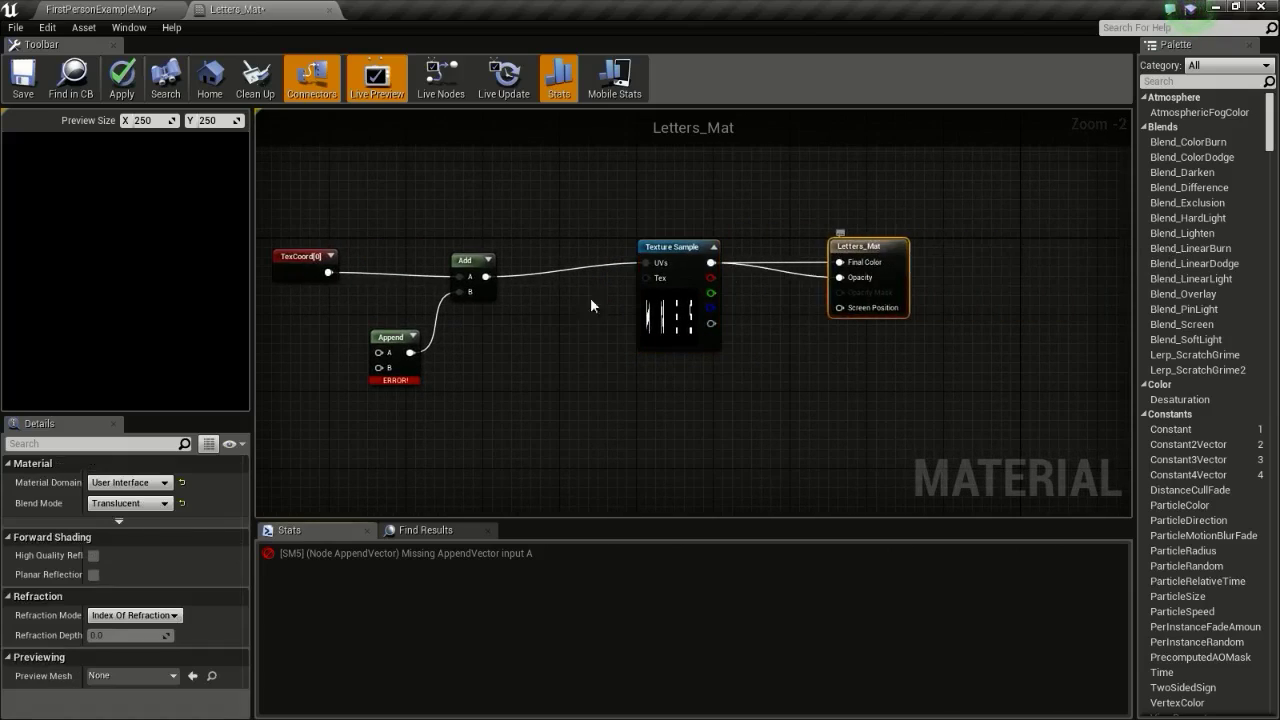
- Add a scalar parameter named Uoffset and connect it to the Append node's A input
{"action": "right_click_drag", "start_coordinate": [548, 305], "coordinate": [828, 299]}
{"action": "scroll", "coordinate": [827, 305], "scroll_direction": "up", "scroll_amount": 3}
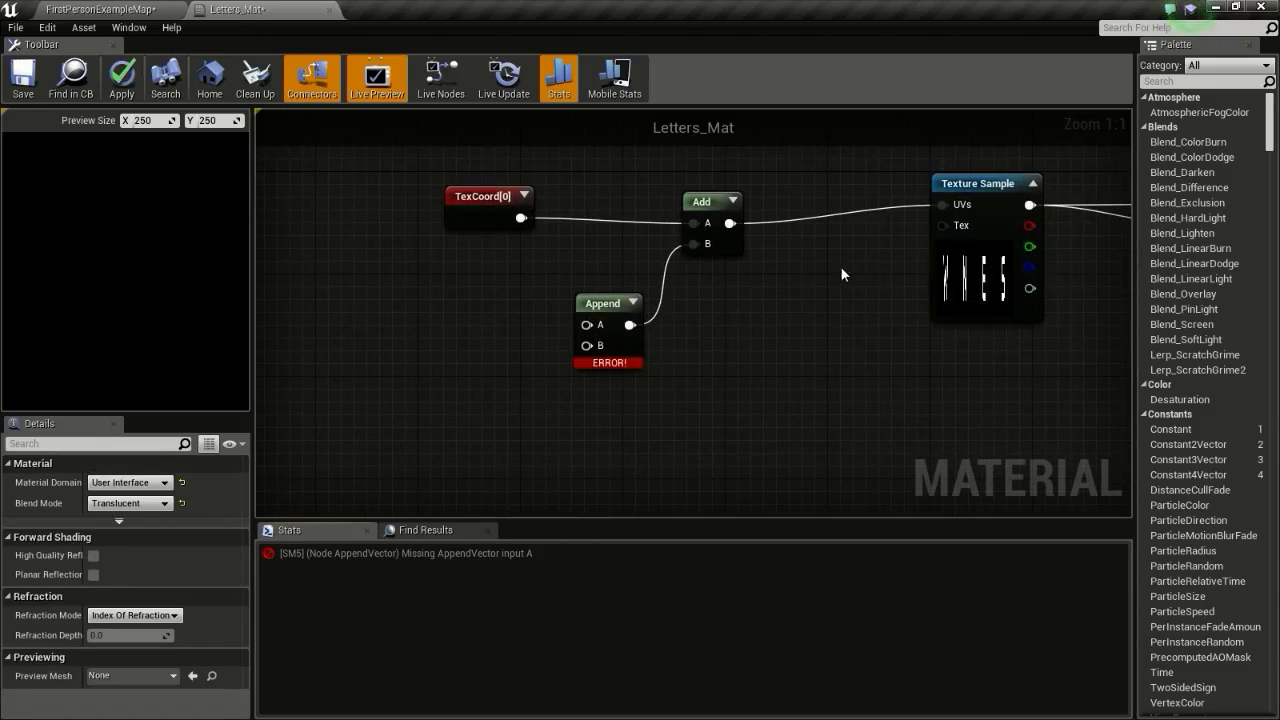
{"action": "right_click_drag", "start_coordinate": [842, 274], "coordinate": [931, 287]}
{"action": "right_click_drag", "start_coordinate": [618, 377], "coordinate": [629, 412]}
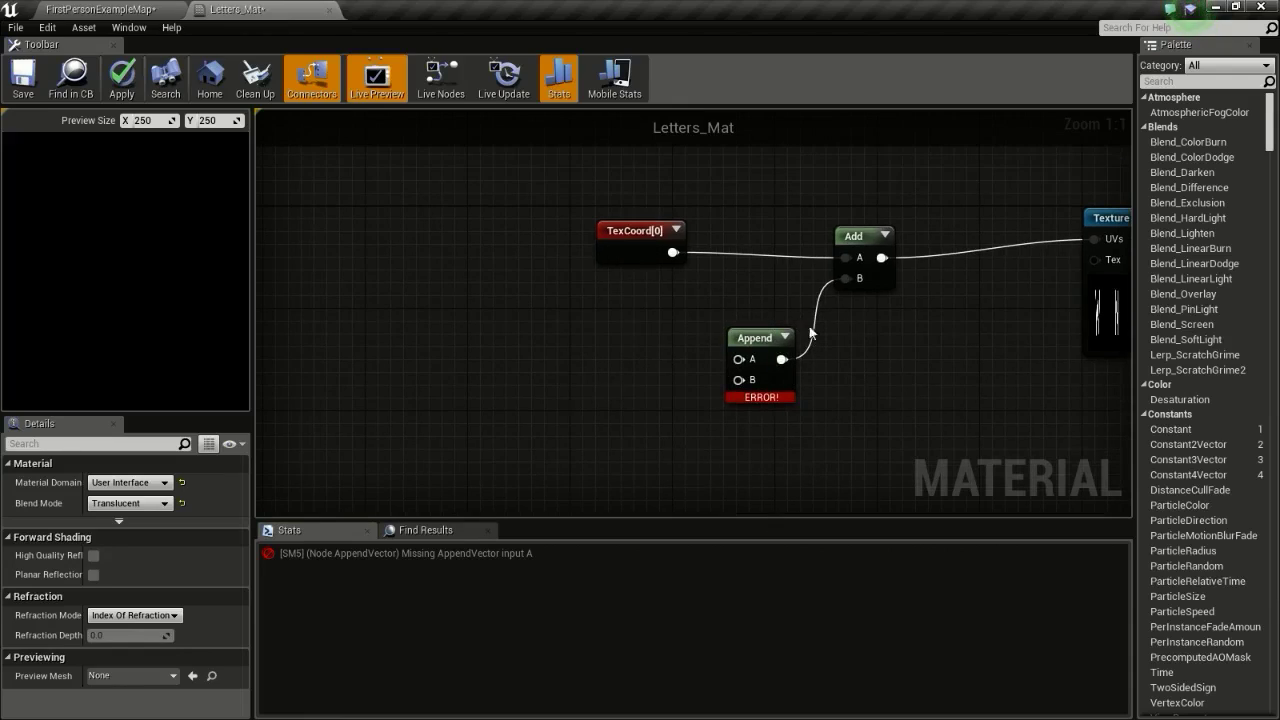
{"action": "right_click_drag", "start_coordinate": [893, 405], "coordinate": [803, 385]}
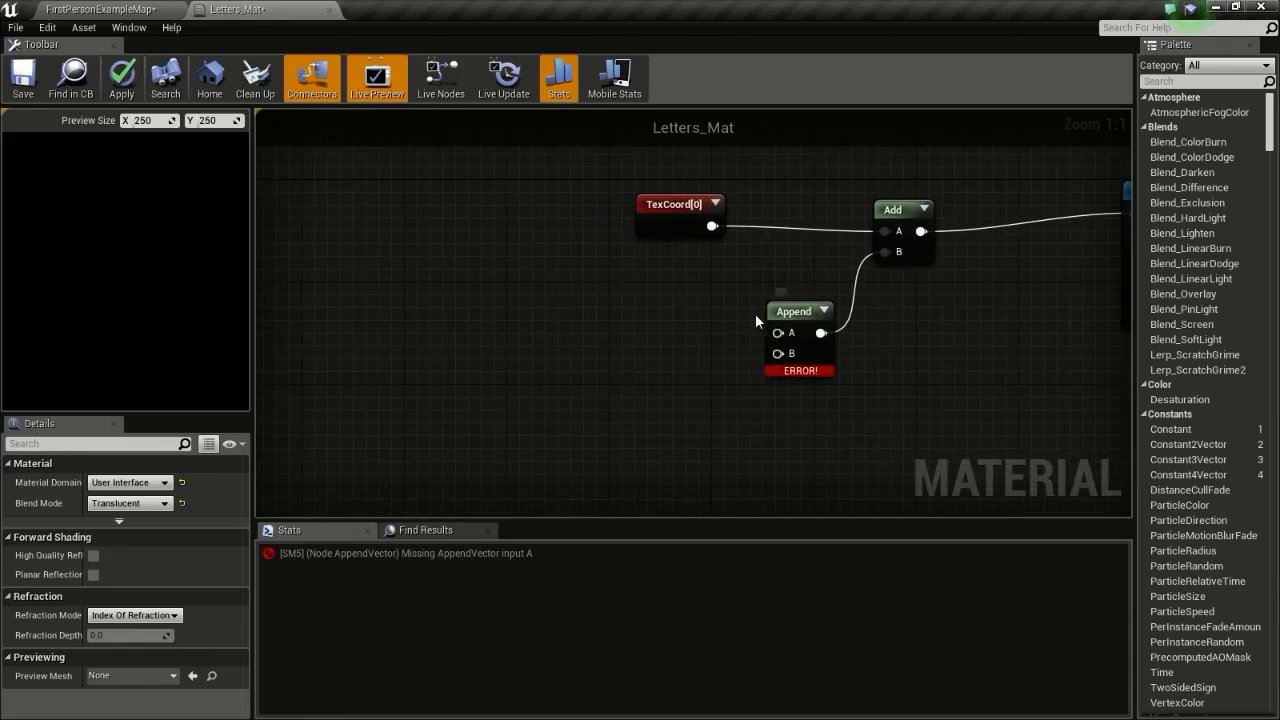
{"action": "right_click", "coordinate": [624, 313]}
{"action": "left_click", "coordinate": [588, 297]}
{"action": "right_click", "coordinate": [618, 312]}
{"action": "type", "text": "scala"}
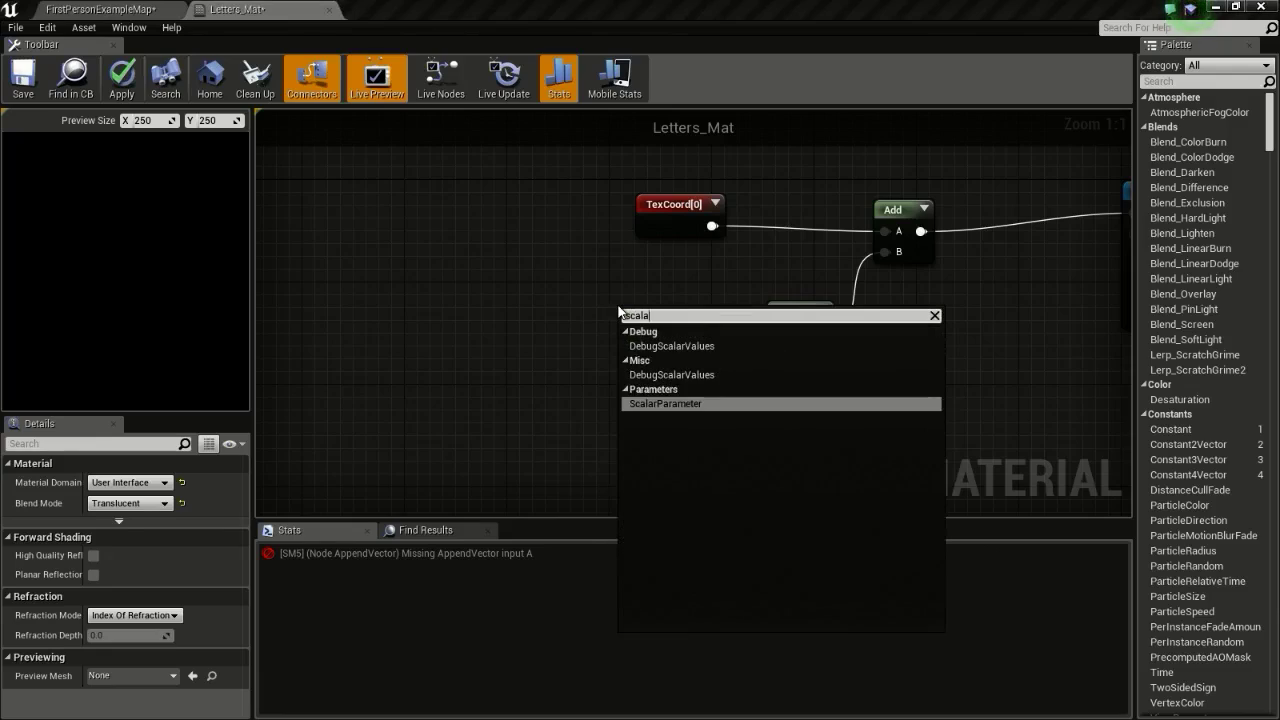
{"action": "key", "text": "Return"}
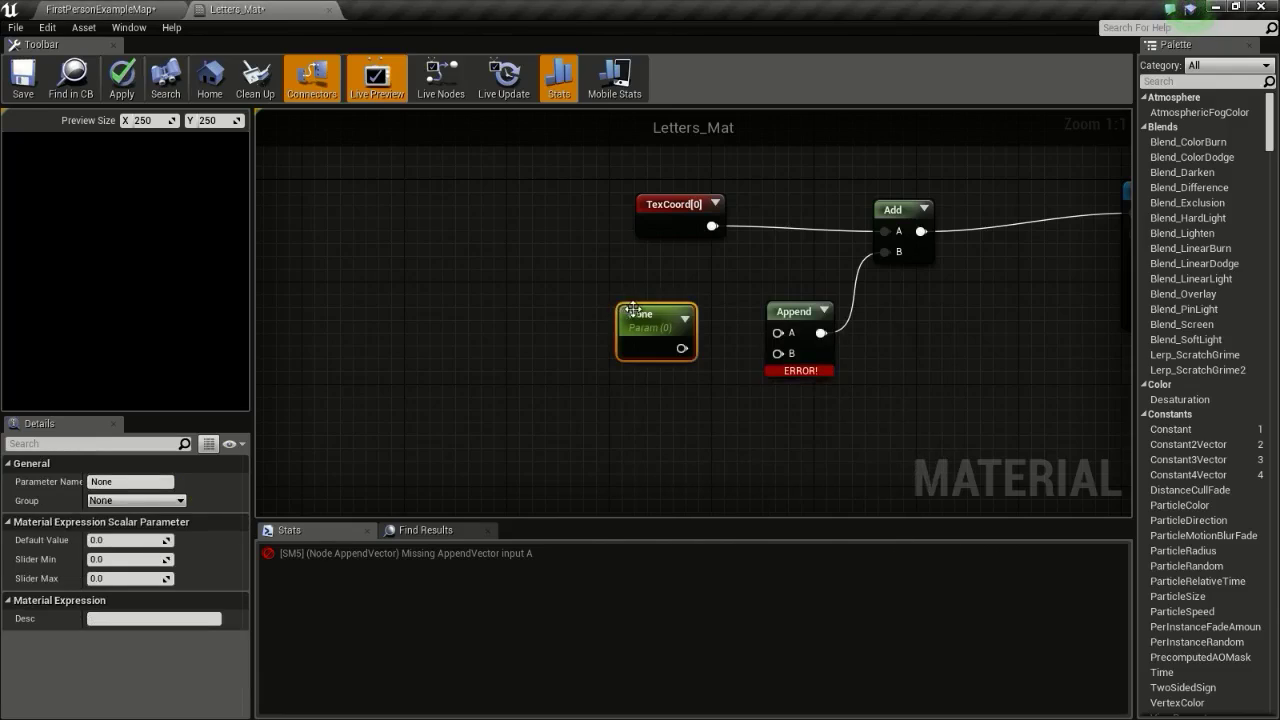
{"action": "left_click_drag", "start_coordinate": [632, 310], "coordinate": [572, 327]}
{"action": "left_click_drag", "start_coordinate": [622, 365], "coordinate": [786, 341]}
{"action": "left_click", "coordinate": [151, 481]}
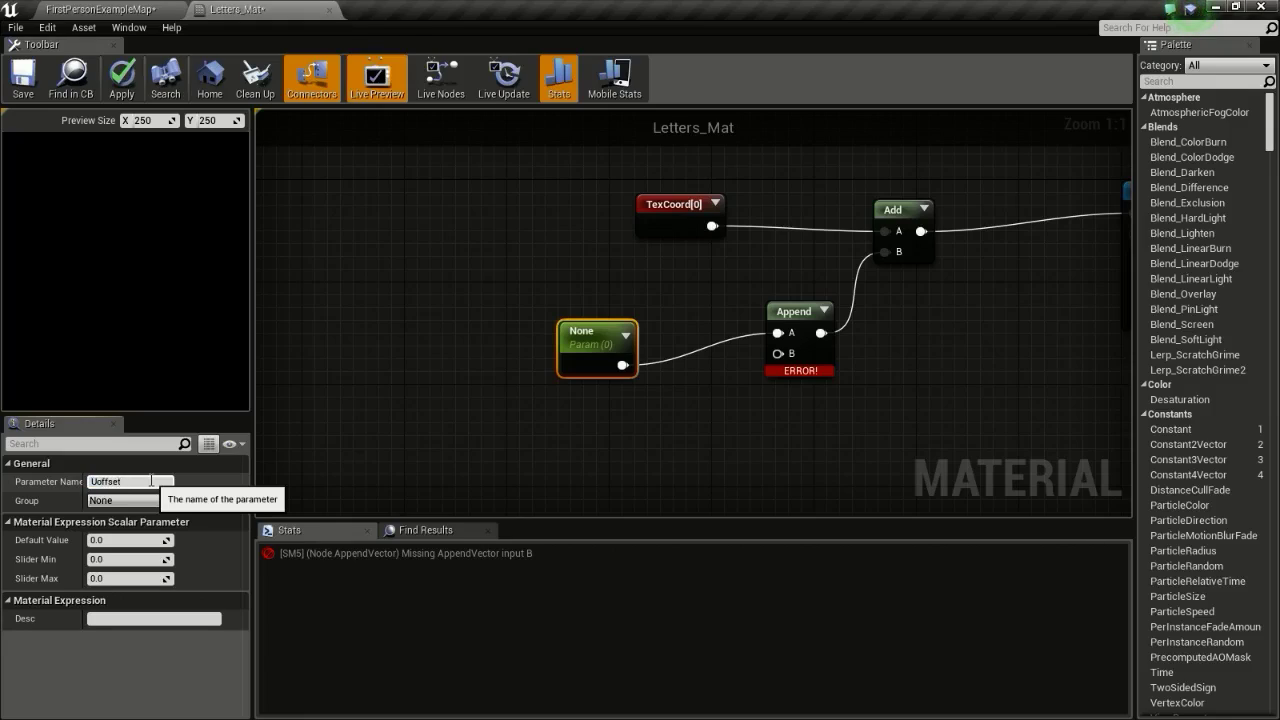
{"action": "left_click", "coordinate": [589, 396]}
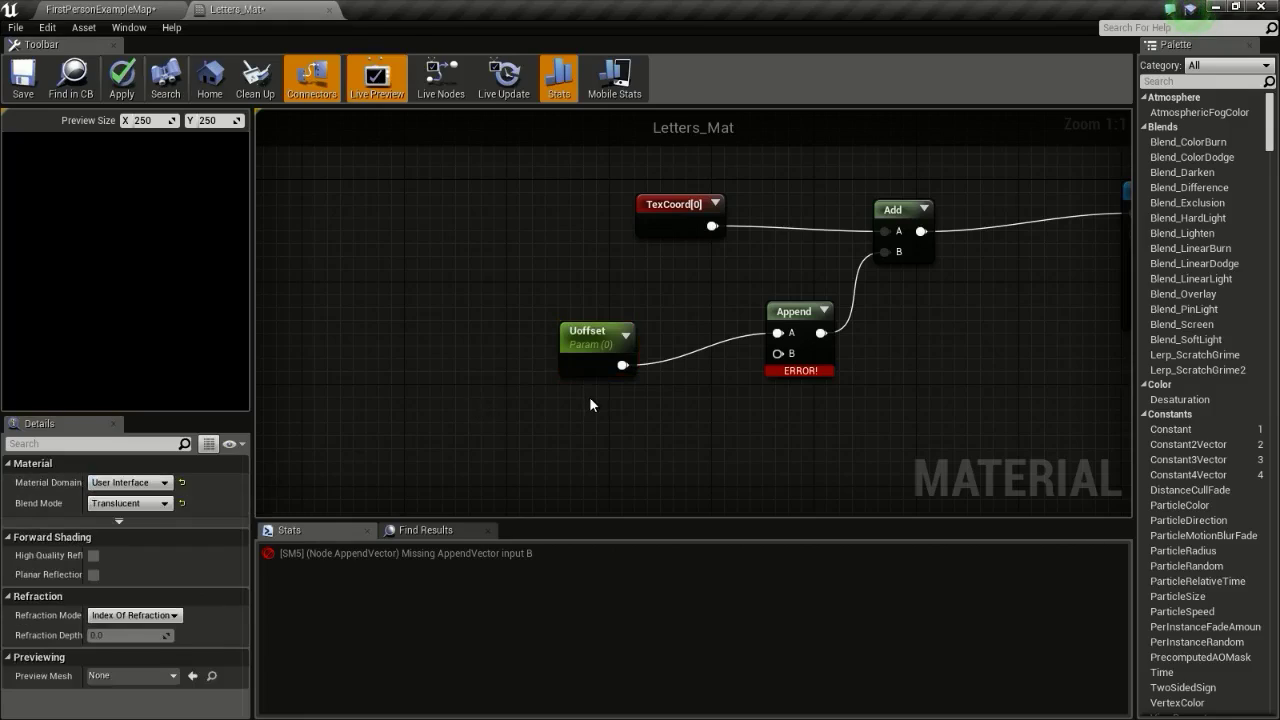
- Add a second scalar parameter named Voffset below Uoffset and connect it to the Append node's B input
{"action": "right_click_drag", "start_coordinate": [589, 396], "coordinate": [598, 320]}
{"action": "left_click", "coordinate": [593, 341]}
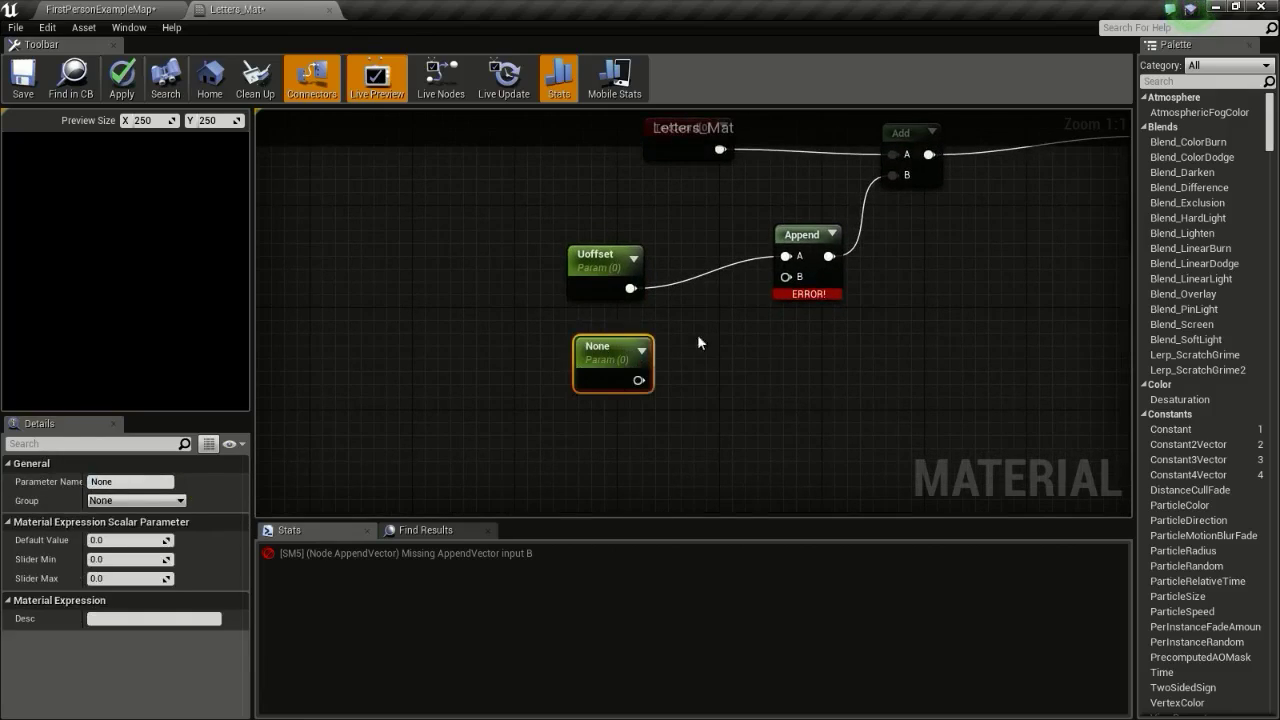
{"action": "left_click_drag", "start_coordinate": [638, 380], "coordinate": [786, 277]}
{"action": "left_click", "coordinate": [119, 482]}
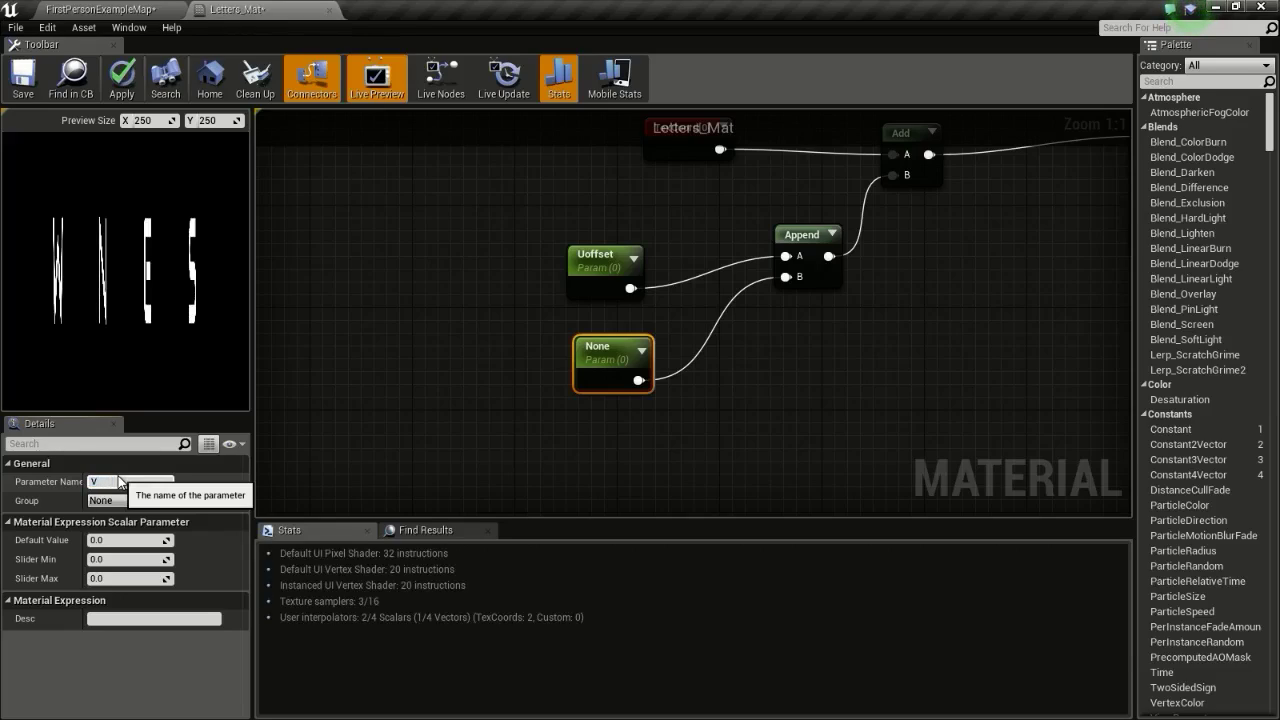
{"action": "key", "text": "Return"}
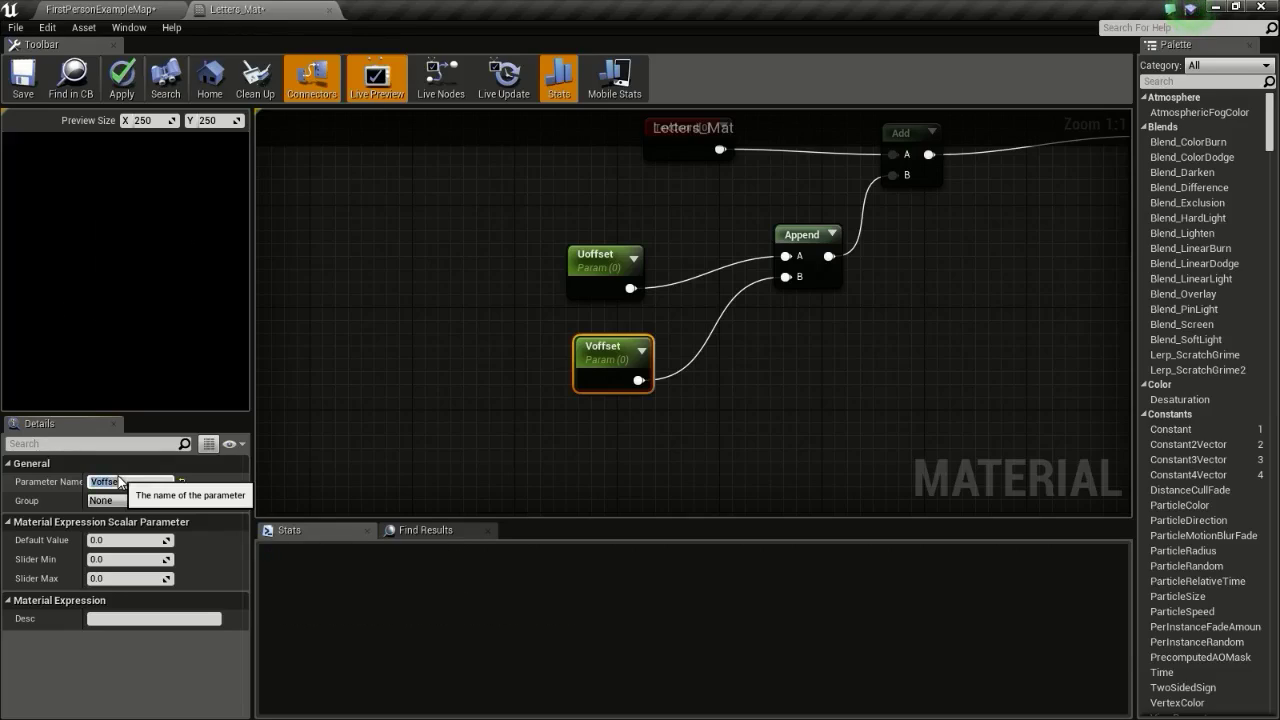
- Align the Voffset node directly beneath Uoffset and select both parameter nodes
{"action": "right_click_drag", "start_coordinate": [665, 247], "coordinate": [612, 313]}
{"action": "left_click_drag", "start_coordinate": [568, 411], "coordinate": [574, 358]}
{"action": "left_click_drag", "start_coordinate": [468, 311], "coordinate": [596, 394]}
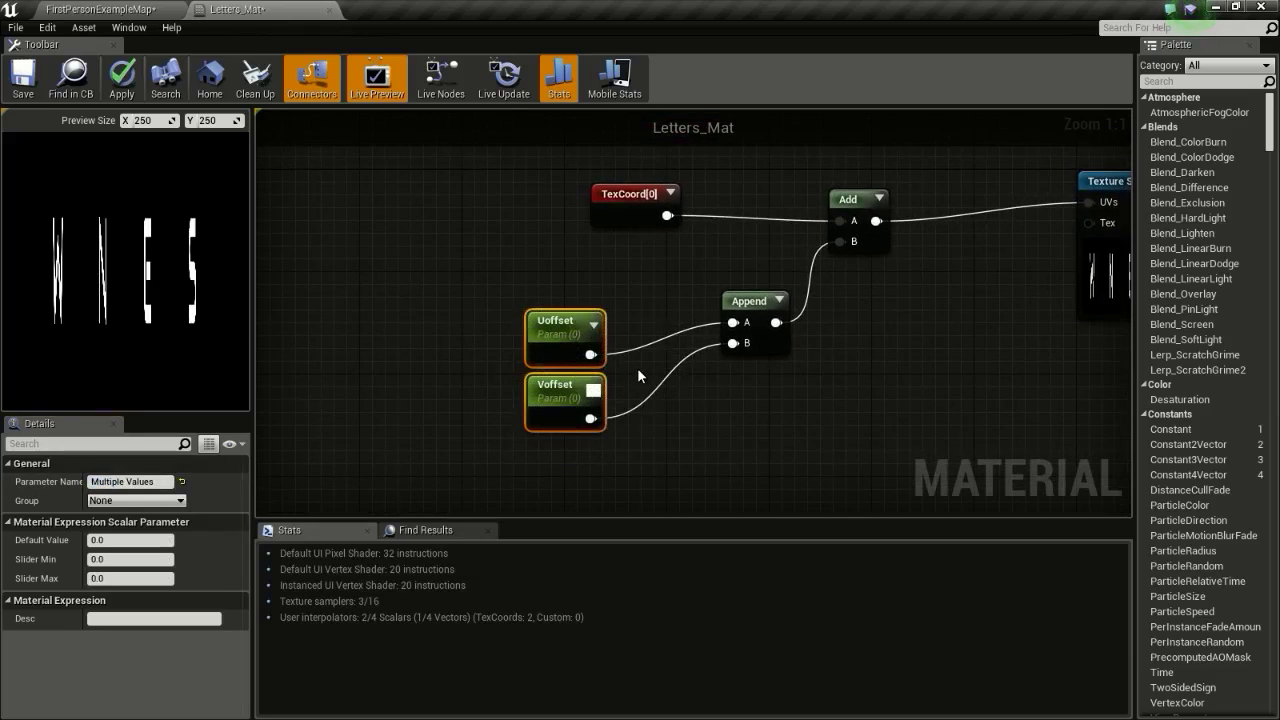
- Move the TexCoord node farther away from the Add node
{"action": "left_click_drag", "start_coordinate": [647, 206], "coordinate": [529, 206]}
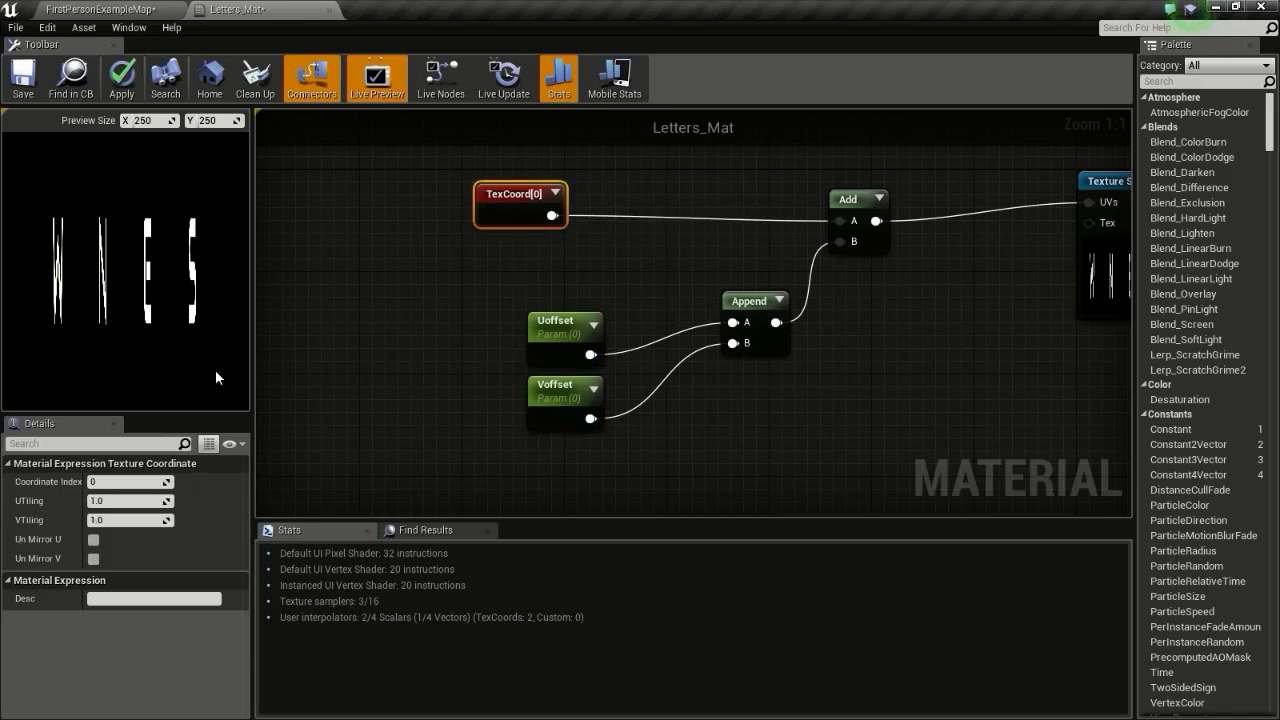
- Try scrolling the letters by varying Uoffset's default value, and reset the parameter to its default
{"action": "left_click", "coordinate": [560, 345]}
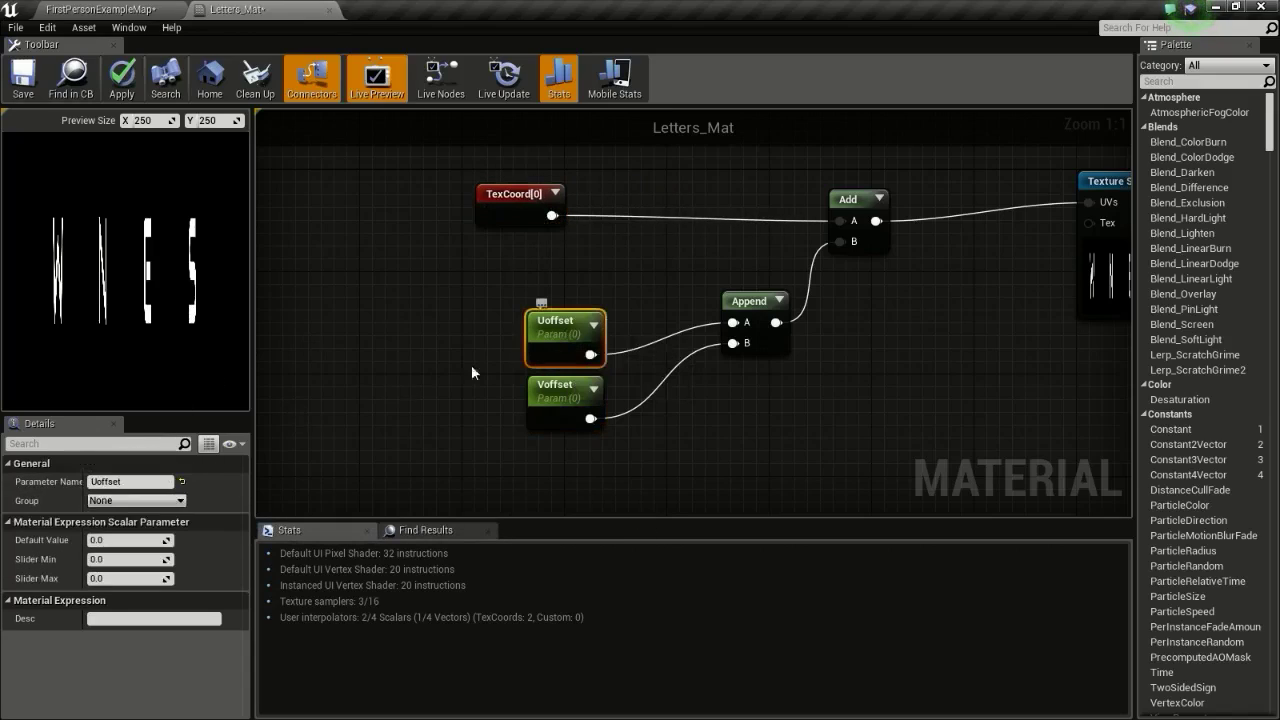
{"action": "left_click_drag", "start_coordinate": [110, 545], "coordinate": [147, 547]}
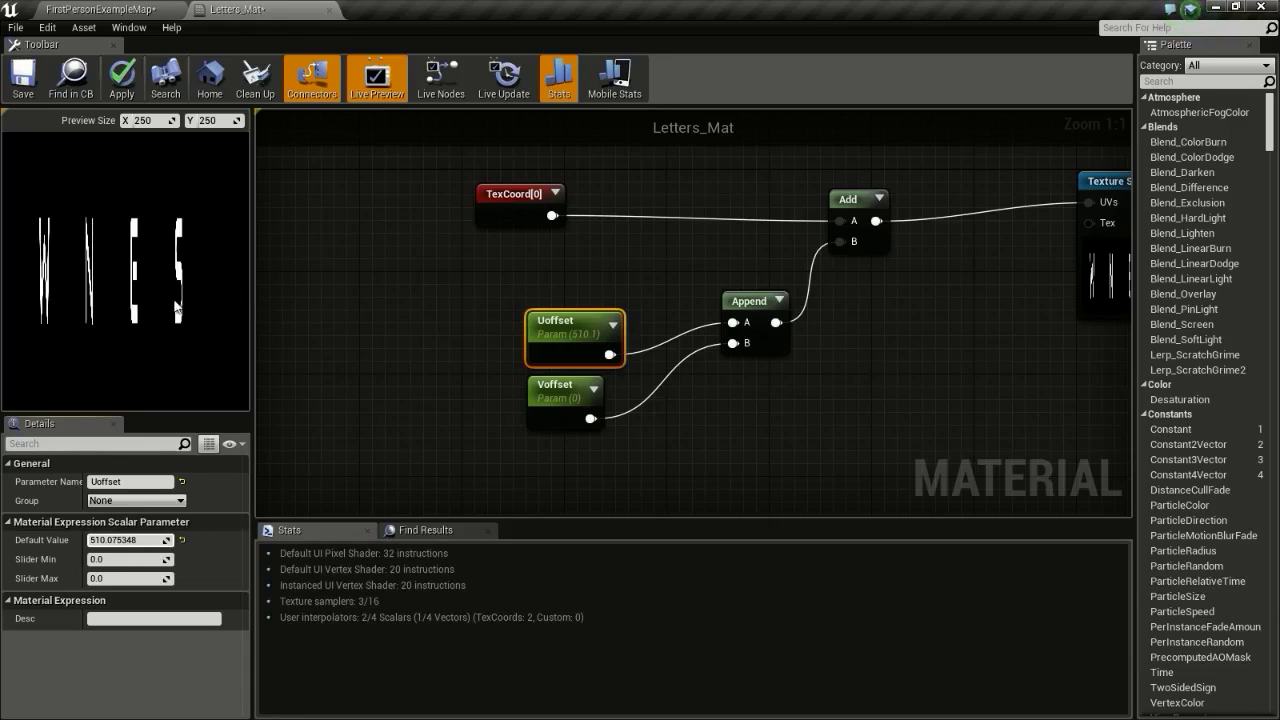
{"action": "left_click", "coordinate": [181, 539]}
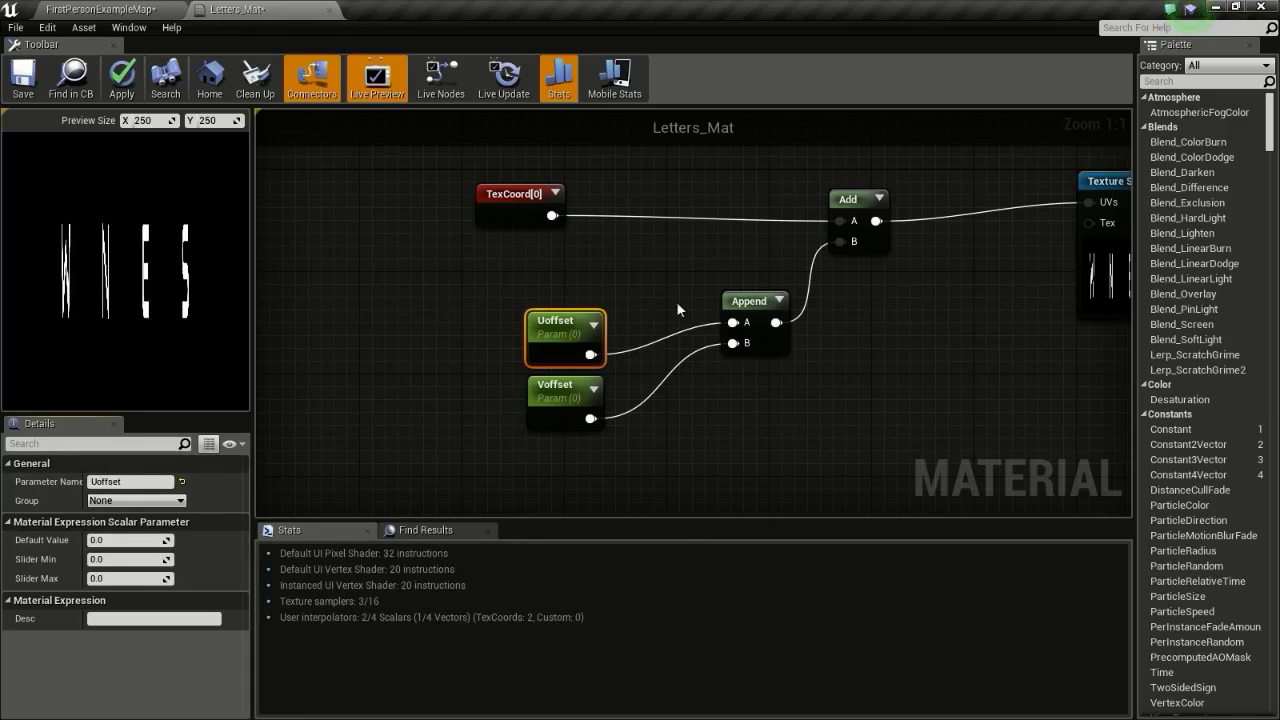
- Shift the Uoffset, Voffset and Append nodes together to line up beneath TexCoord, and move Texture Sample closer to Add
{"action": "right_click_drag", "start_coordinate": [712, 385], "coordinate": [575, 390]}
{"action": "left_click", "coordinate": [440, 405]}
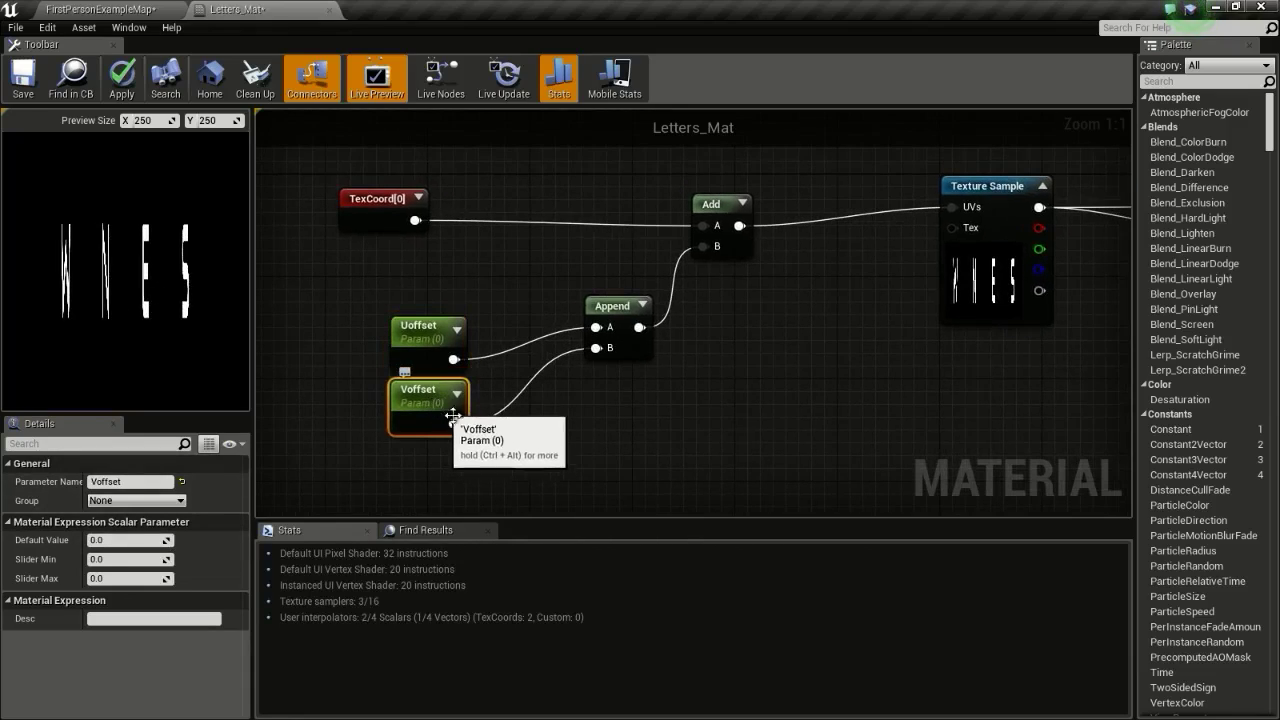
{"action": "left_click_drag", "start_coordinate": [491, 449], "coordinate": [425, 311]}
{"action": "left_click", "coordinate": [612, 322], "text": "ctrl"}
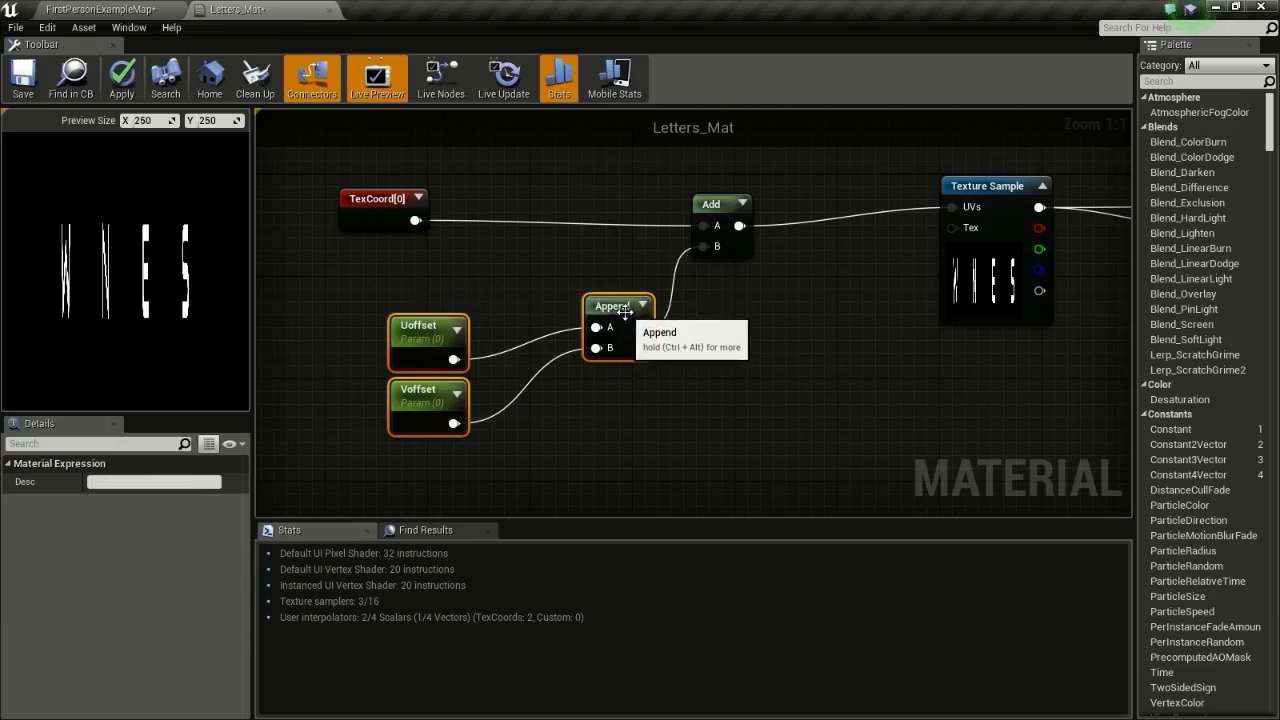
{"action": "left_click_drag", "start_coordinate": [625, 323], "coordinate": [570, 305]}
{"action": "right_click_drag", "start_coordinate": [991, 354], "coordinate": [821, 356]}
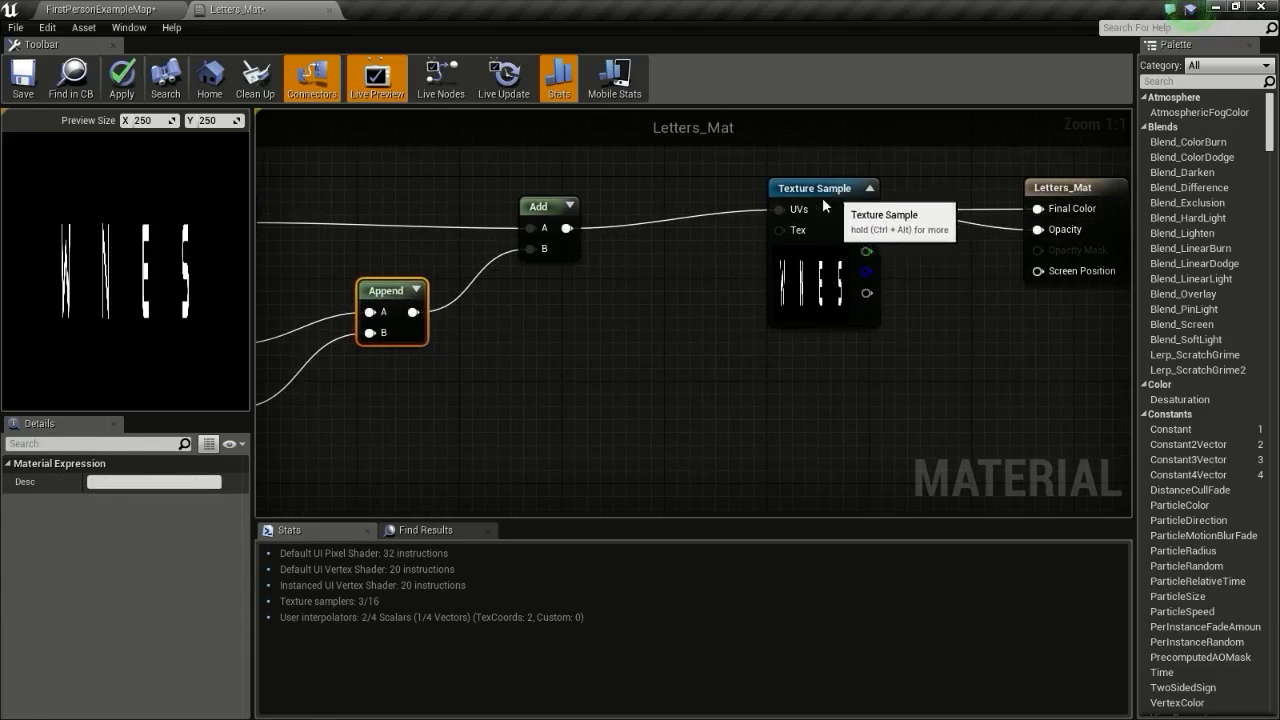
{"action": "left_click_drag", "start_coordinate": [822, 197], "coordinate": [748, 209]}
{"action": "right_click_drag", "start_coordinate": [664, 310], "coordinate": [685, 297]}
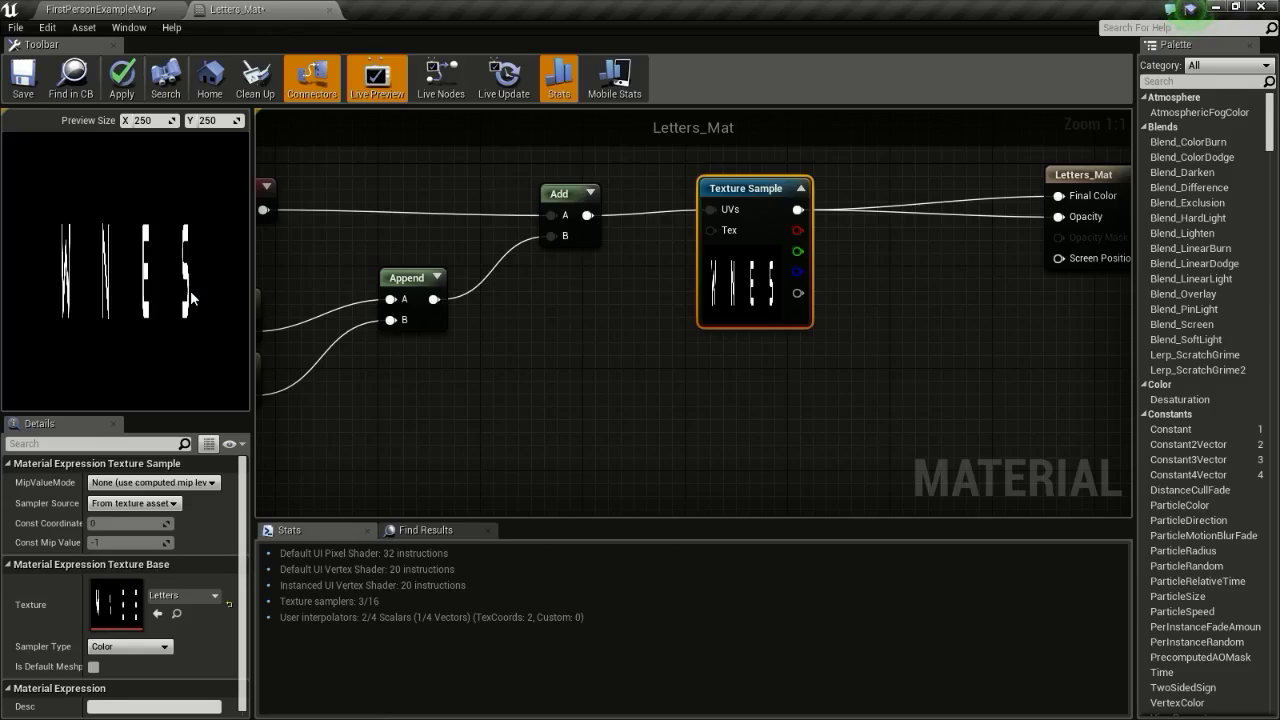
- Create a second Add node from the TexCoord output and place it below the Append node
{"action": "right_click_drag", "start_coordinate": [459, 395], "coordinate": [608, 365]}
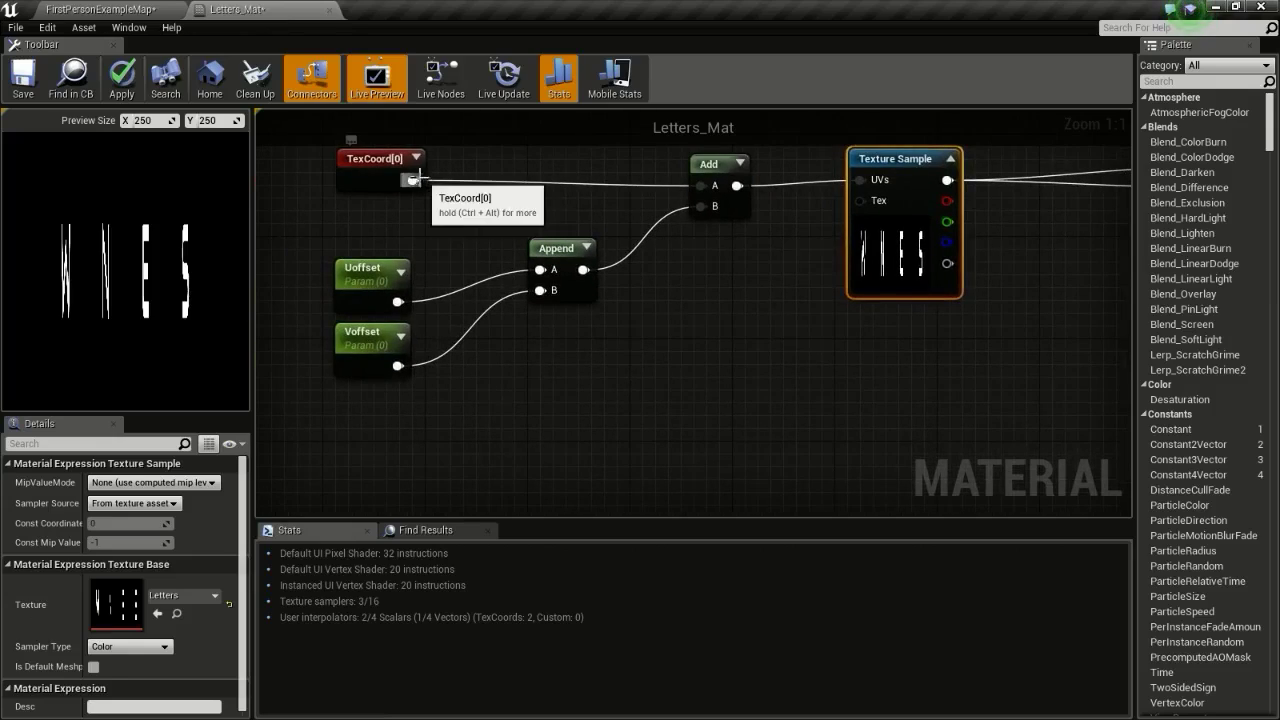
{"action": "left_click_drag", "start_coordinate": [411, 179], "coordinate": [602, 380]}
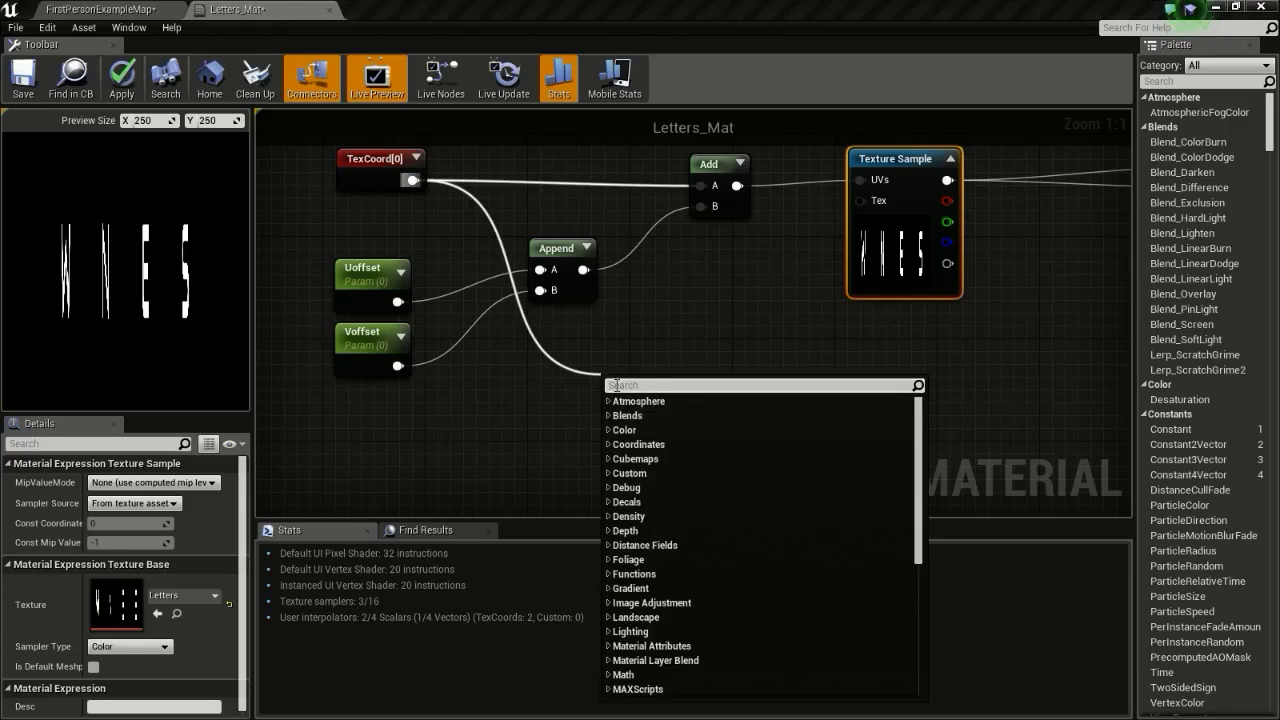
{"action": "type", "text": "+"}
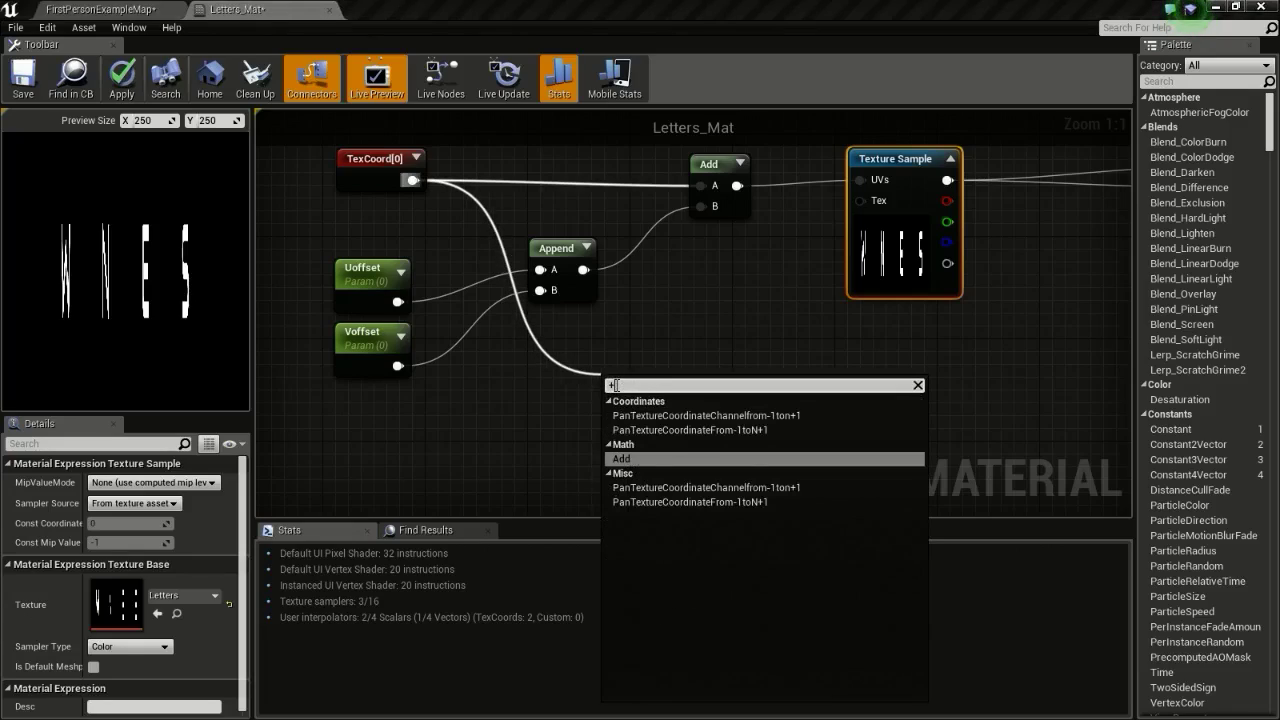
{"action": "key", "text": "BackSpace"}
{"action": "type", "text": "+"}
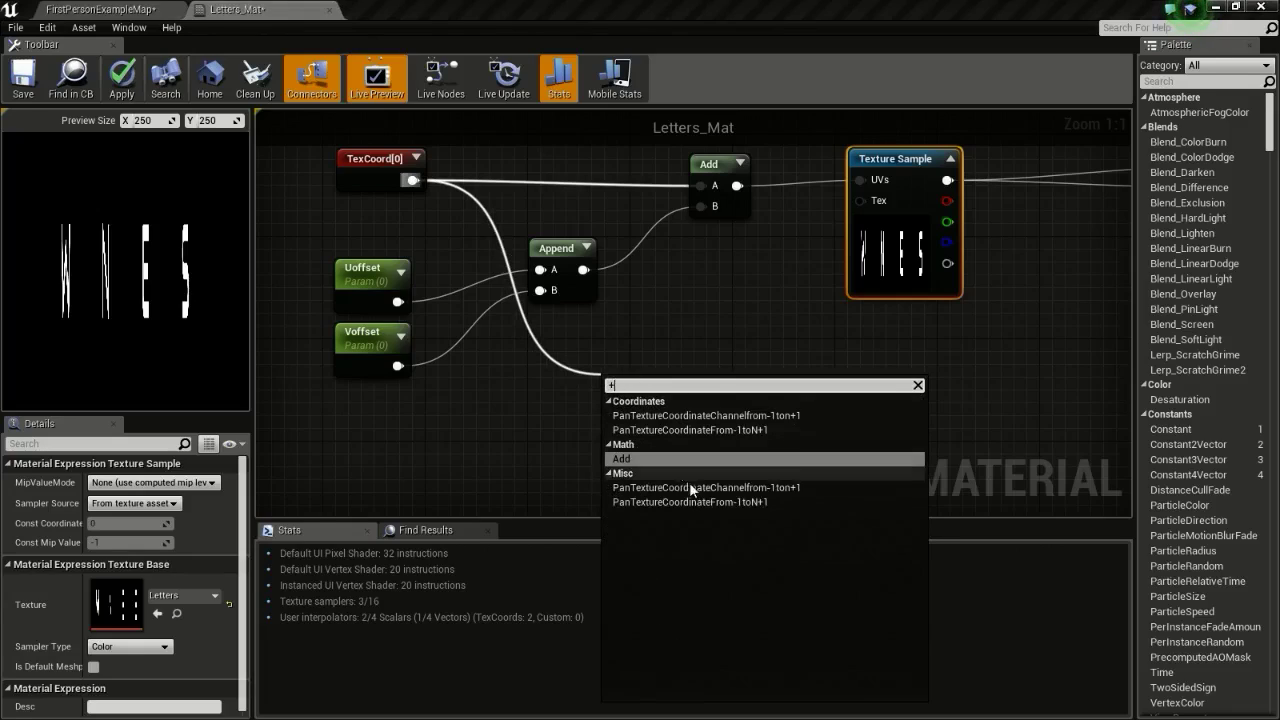
{"action": "left_click", "coordinate": [657, 460]}
{"action": "left_click_drag", "start_coordinate": [624, 384], "coordinate": [654, 350]}
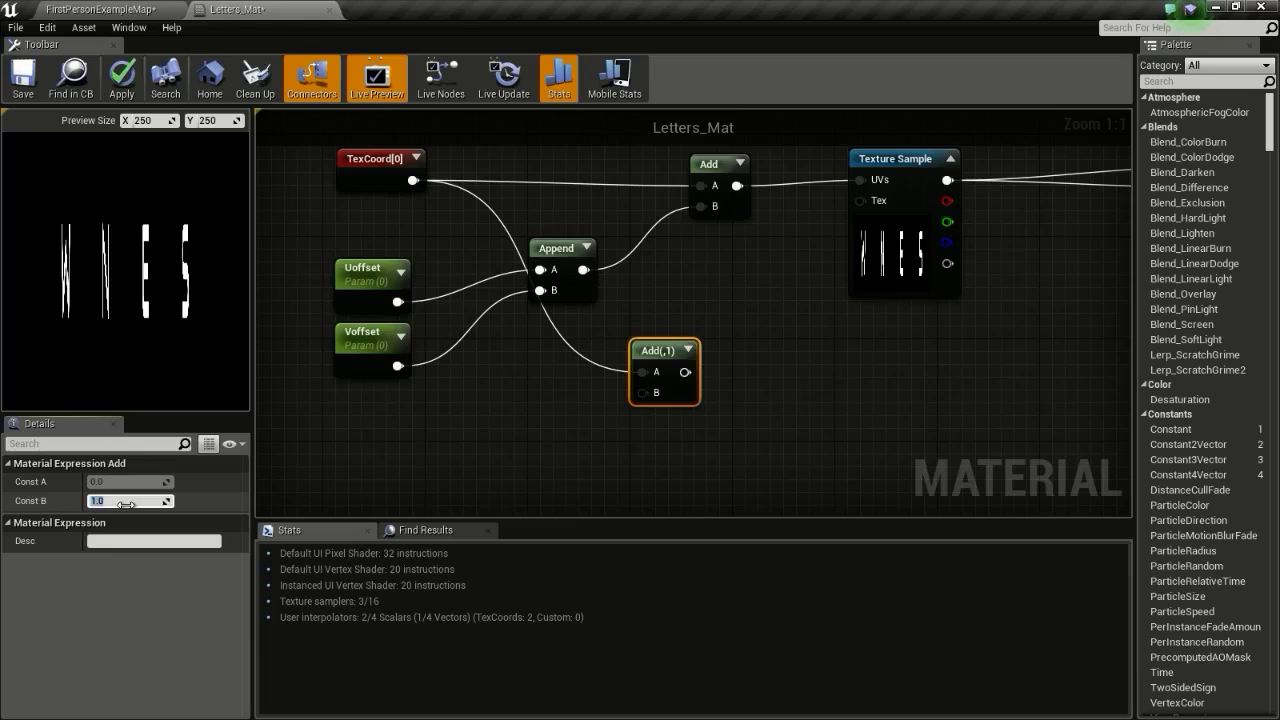
- Set the new Add node's Const B to -0.5, expand its preview and reposition it below Append
{"action": "left_click", "coordinate": [125, 504]}
{"action": "type", "text": "-0.5"}
{"action": "key", "text": "Return"}
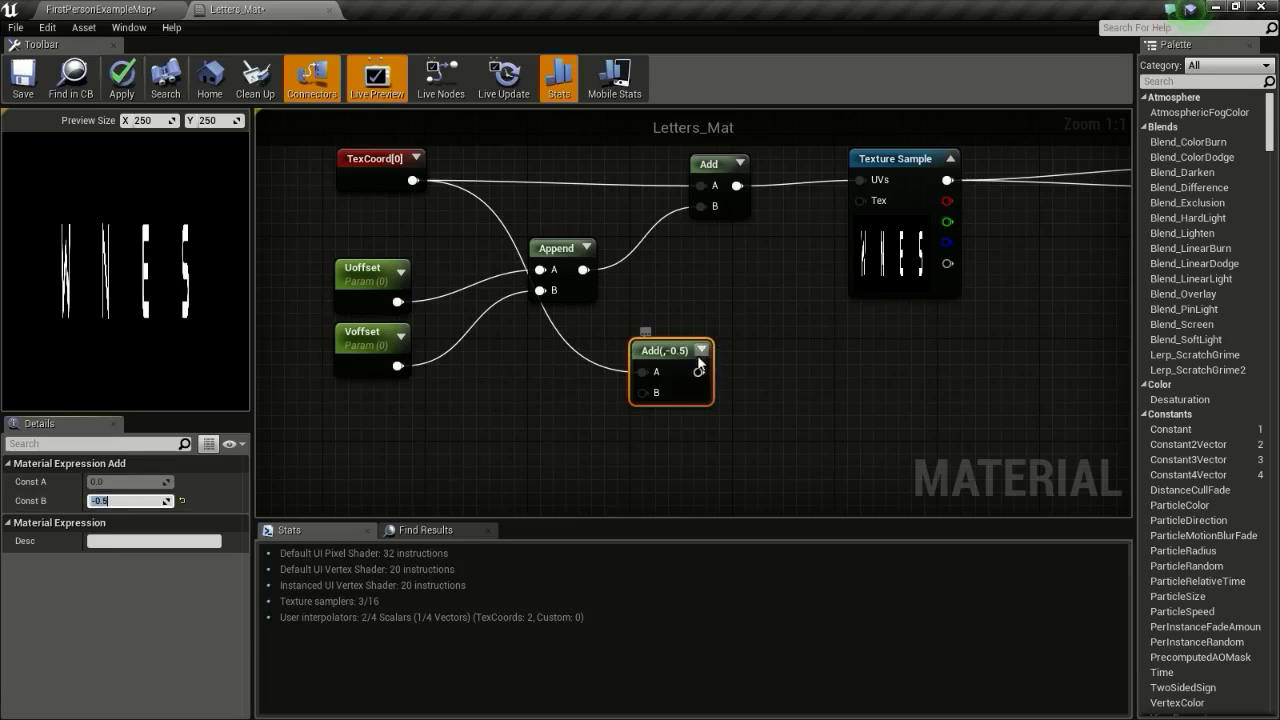
{"action": "left_click", "coordinate": [701, 350]}
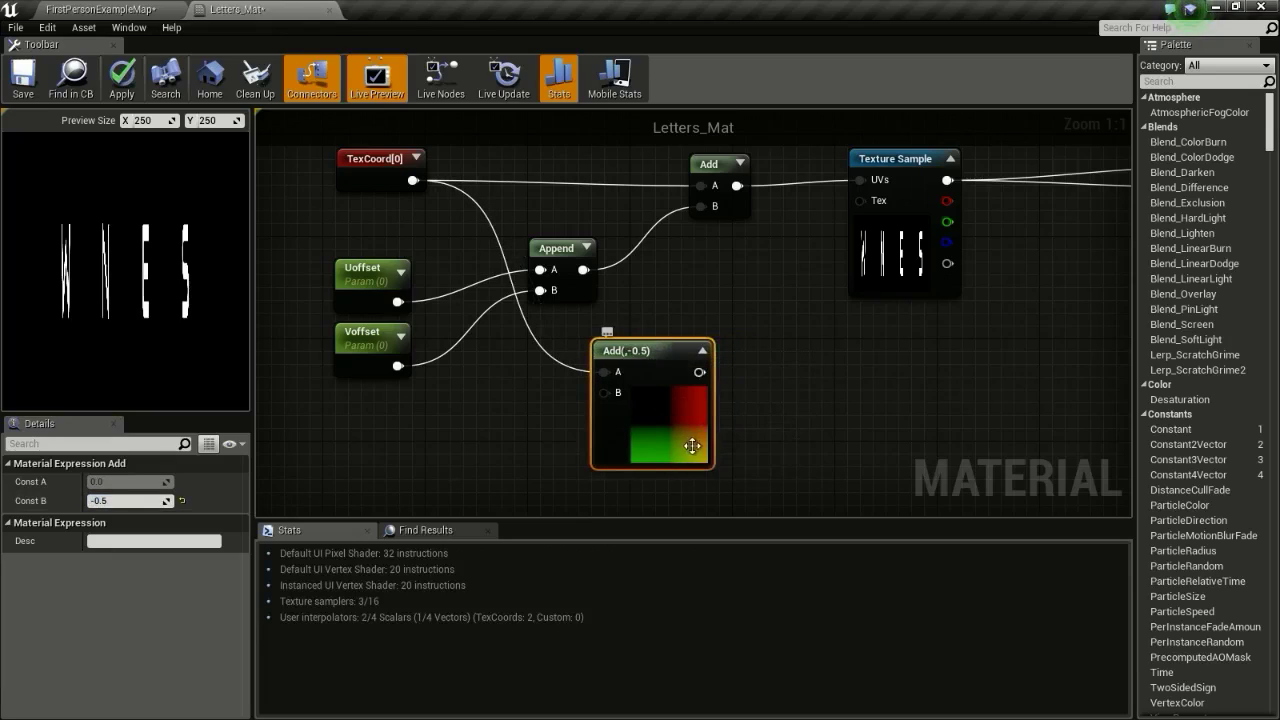
{"action": "left_click_drag", "start_coordinate": [692, 446], "coordinate": [653, 472]}
- Feed the -0.5 Add node's output into a new LinearGradient node placed beside it
{"action": "right_click_drag", "start_coordinate": [715, 410], "coordinate": [642, 375]}
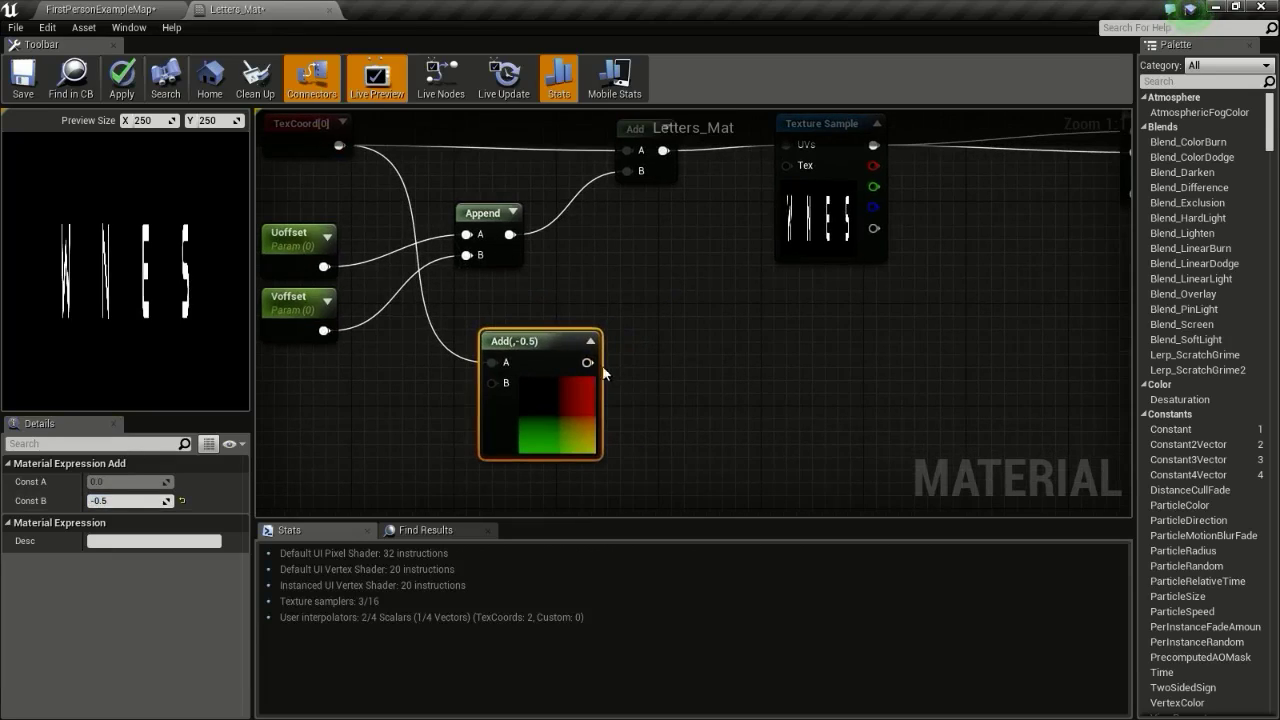
{"action": "left_click_drag", "start_coordinate": [588, 362], "coordinate": [707, 302]}
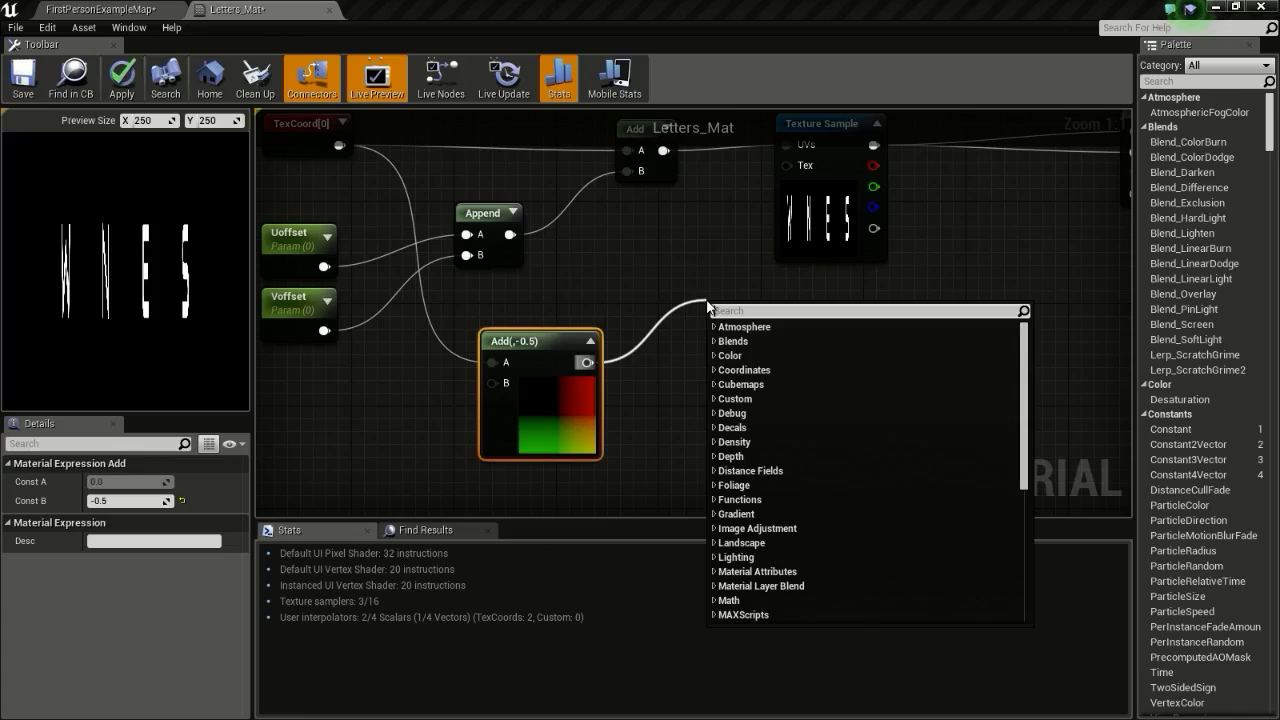
{"action": "type", "text": "line gra"}
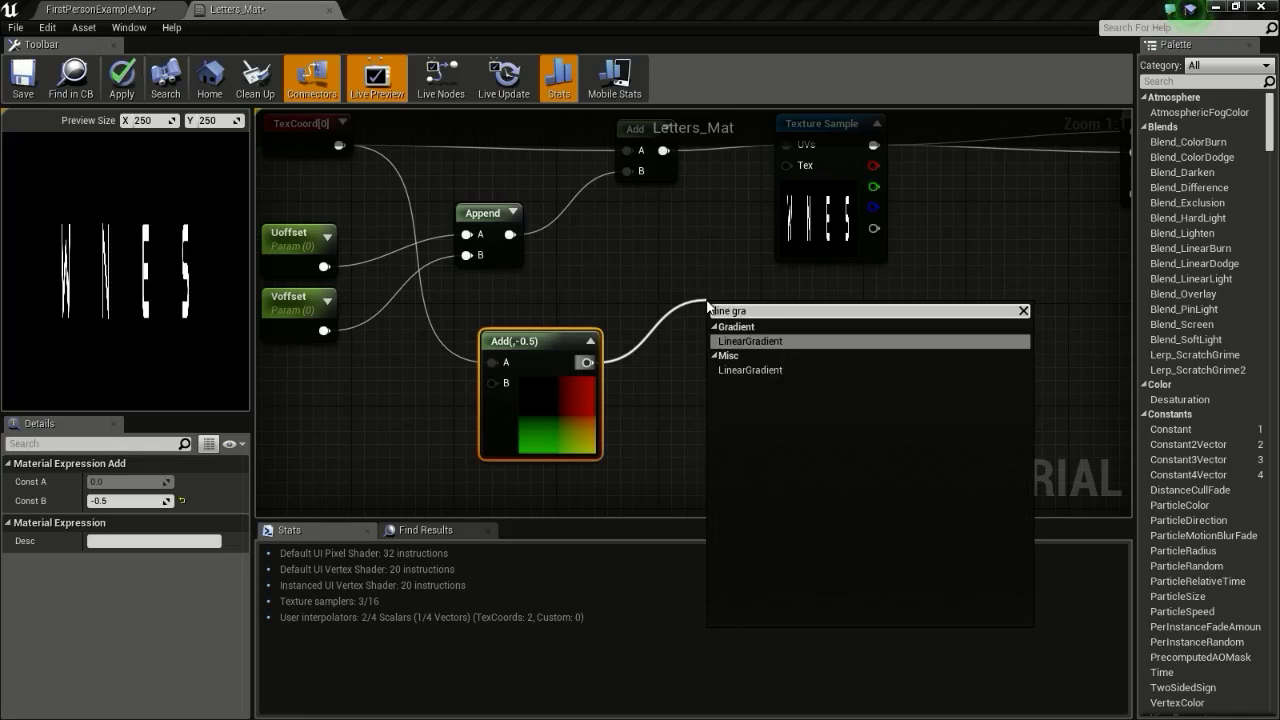
{"action": "key", "text": "Return"}
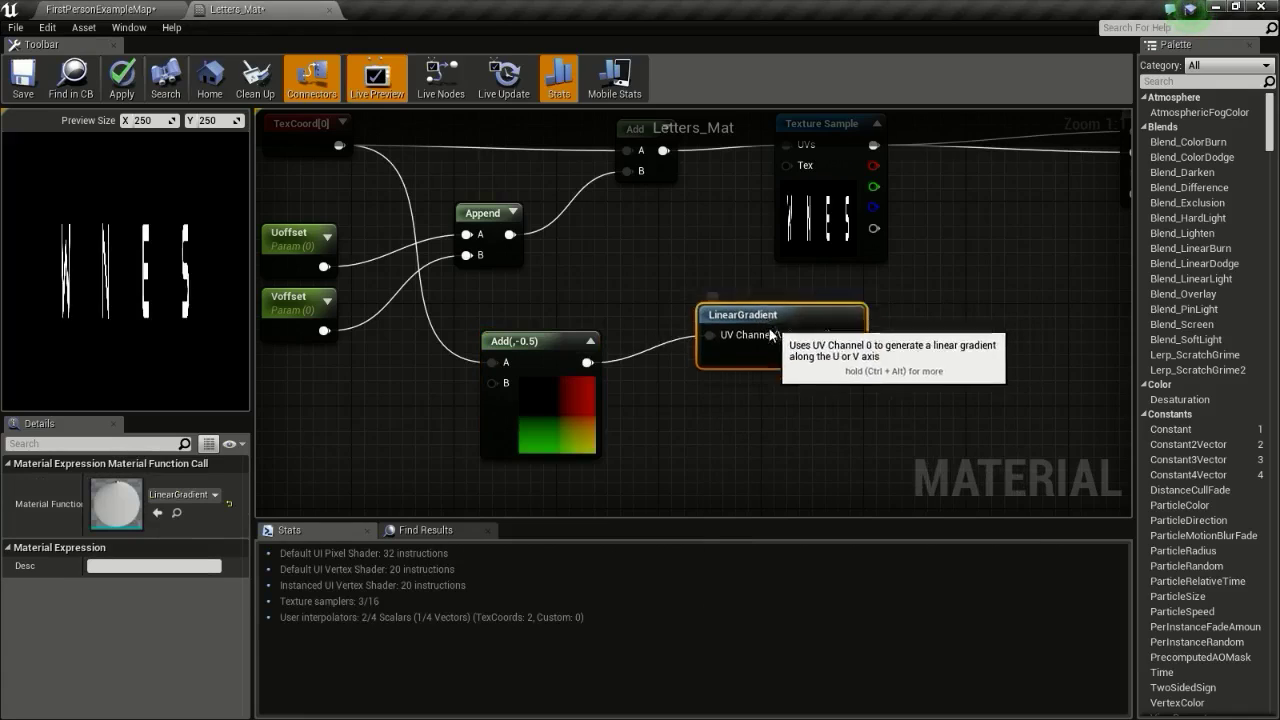
{"action": "left_click_drag", "start_coordinate": [708, 307], "coordinate": [648, 337]}
- Add a Cosine node fed by LinearGradient's UGradient output and expand its preview
{"action": "right_click_drag", "start_coordinate": [897, 381], "coordinate": [792, 373]}
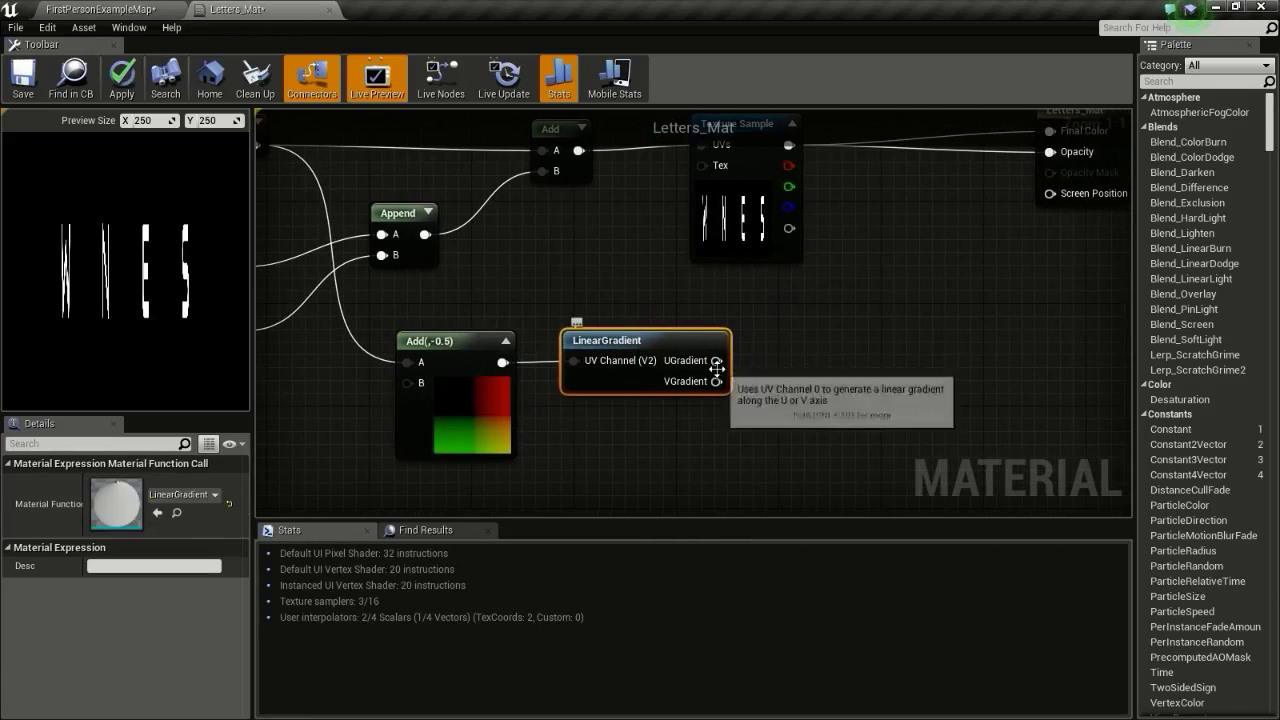
{"action": "left_click_drag", "start_coordinate": [718, 370], "coordinate": [790, 300]}
{"action": "type", "text": "cos"}
{"action": "key", "text": "Return"}
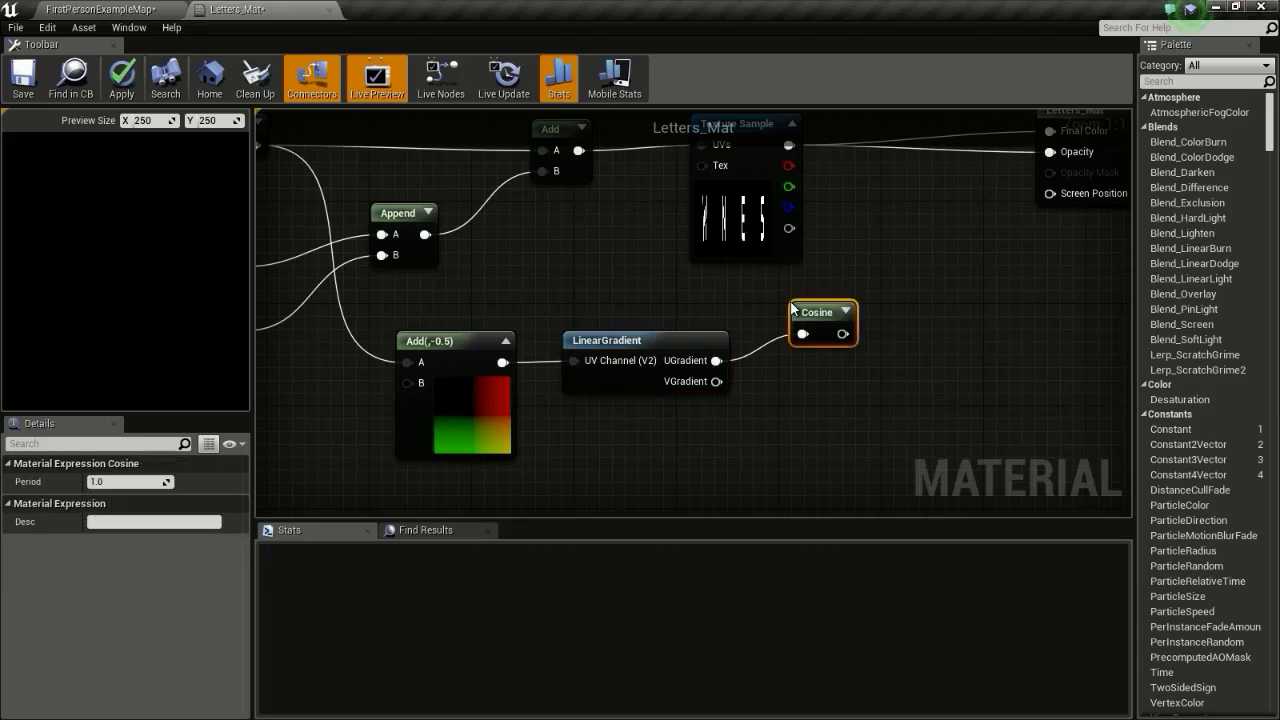
{"action": "left_click", "coordinate": [846, 312]}
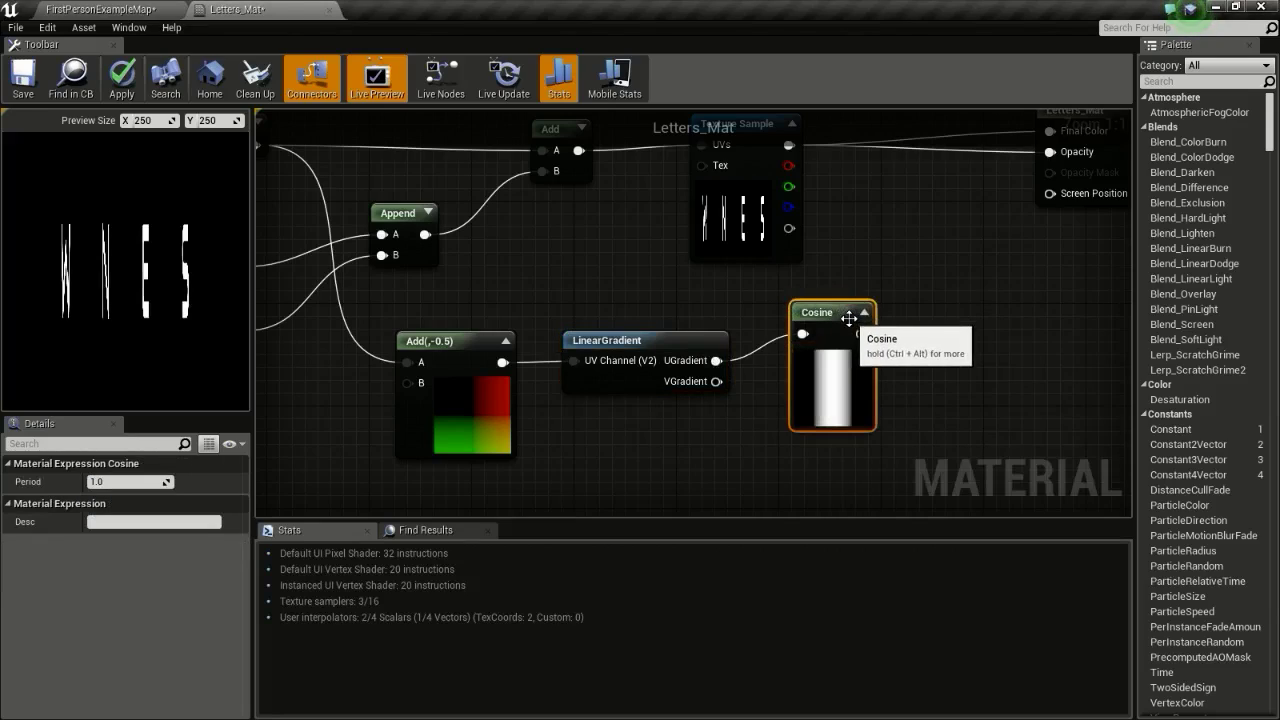
- Align LinearGradient and Cosine in a row with the -0.5 Add node, and shift the whole row away from the material output
{"action": "left_click_drag", "start_coordinate": [860, 370], "coordinate": [826, 387]}
{"action": "left_click_drag", "start_coordinate": [600, 360], "coordinate": [574, 360]}
{"action": "left_click_drag", "start_coordinate": [790, 350], "coordinate": [762, 363]}
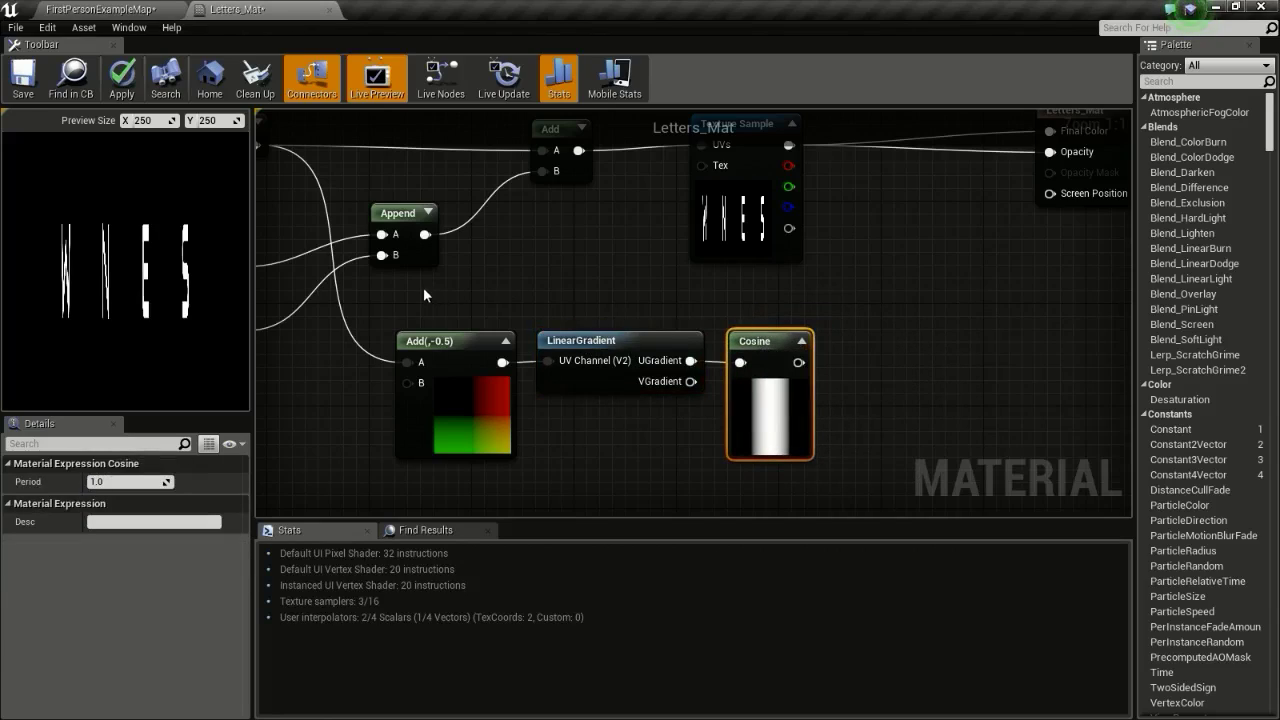
{"action": "left_click_drag", "start_coordinate": [401, 311], "coordinate": [906, 380]}
{"action": "left_click_drag", "start_coordinate": [778, 338], "coordinate": [688, 351]}
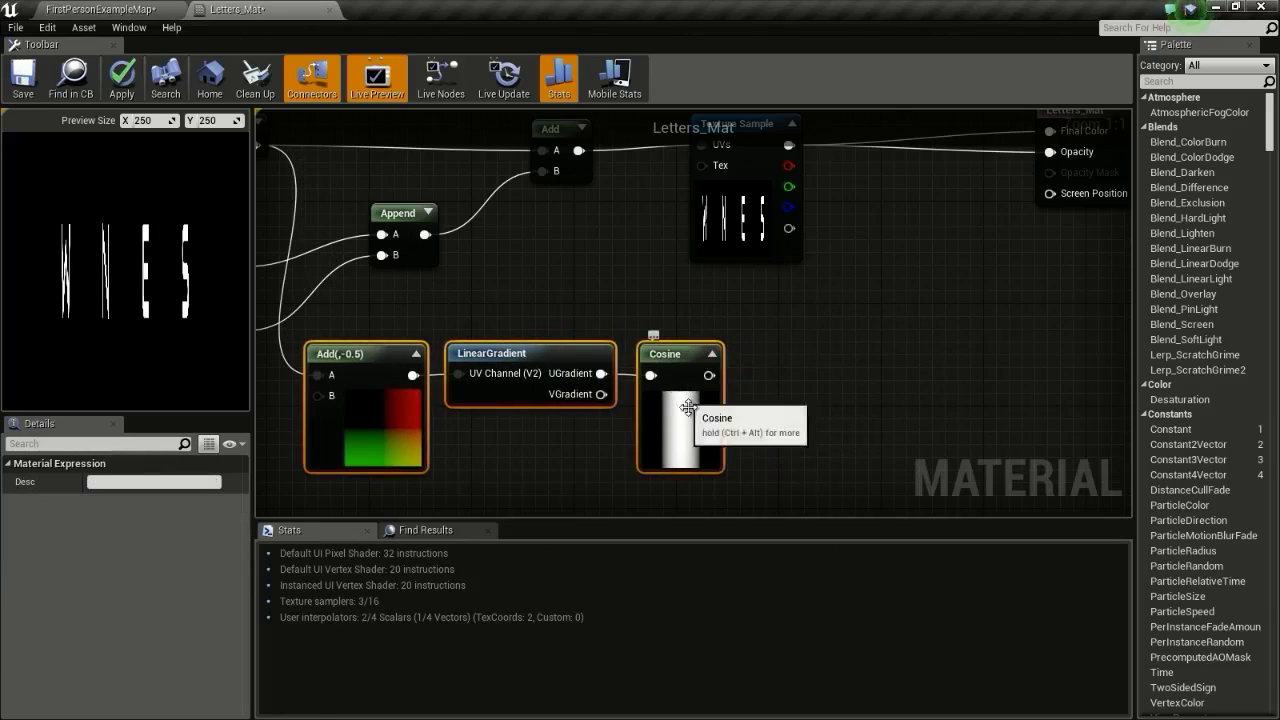
- Add a Multiply node with its preview expanded, connecting the Texture Sample color output to A and Cosine to B
{"action": "right_click_drag", "start_coordinate": [758, 335], "coordinate": [716, 330]}
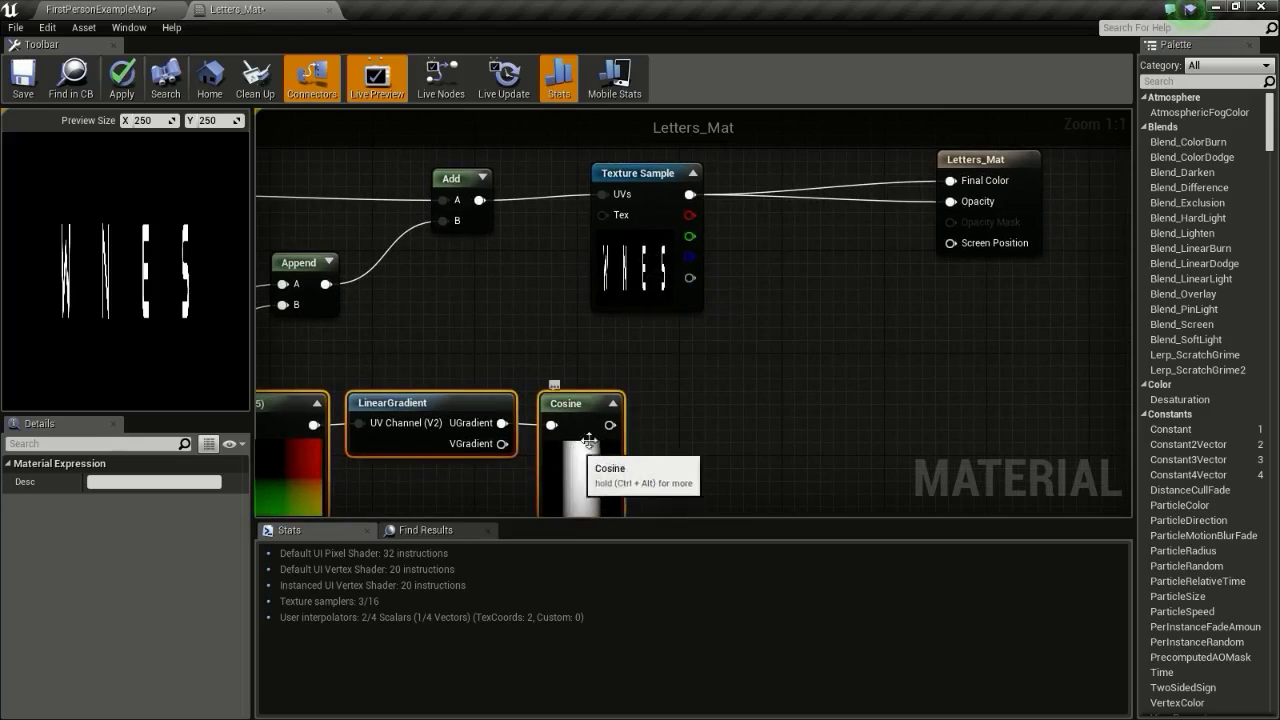
{"action": "left_click_drag", "start_coordinate": [990, 159], "coordinate": [1002, 159]}
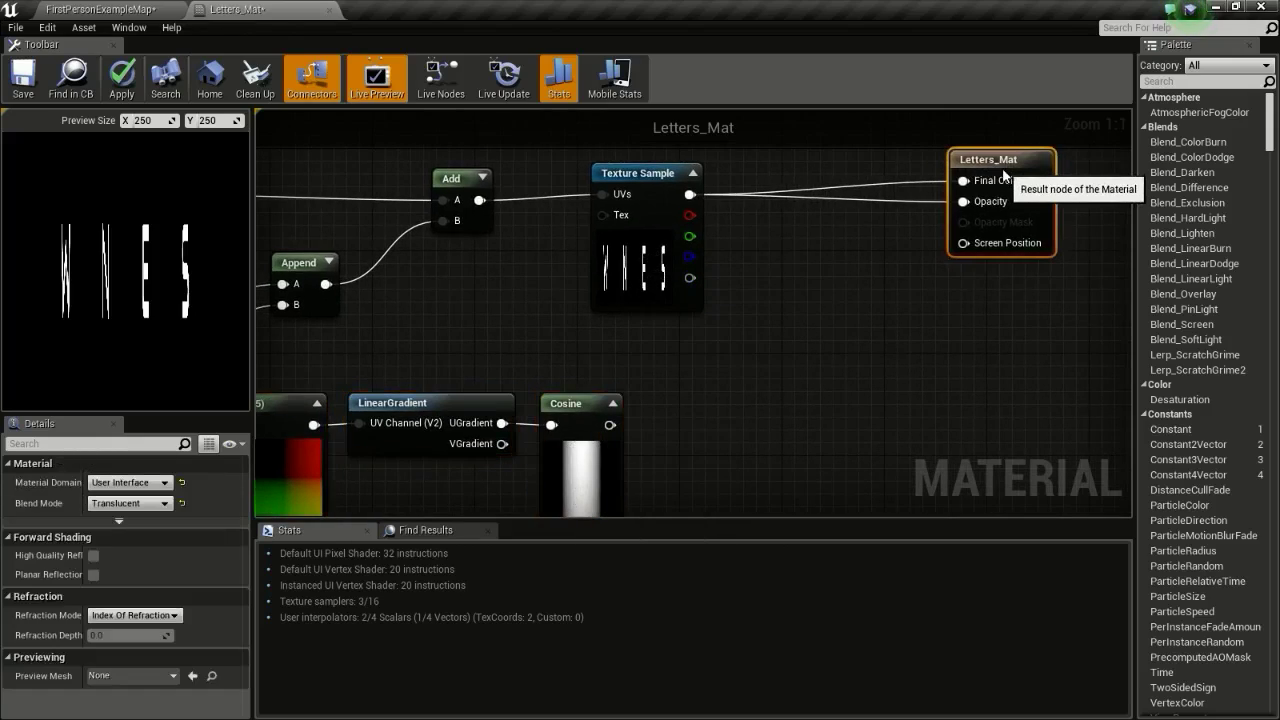
{"action": "left_click", "coordinate": [787, 235]}
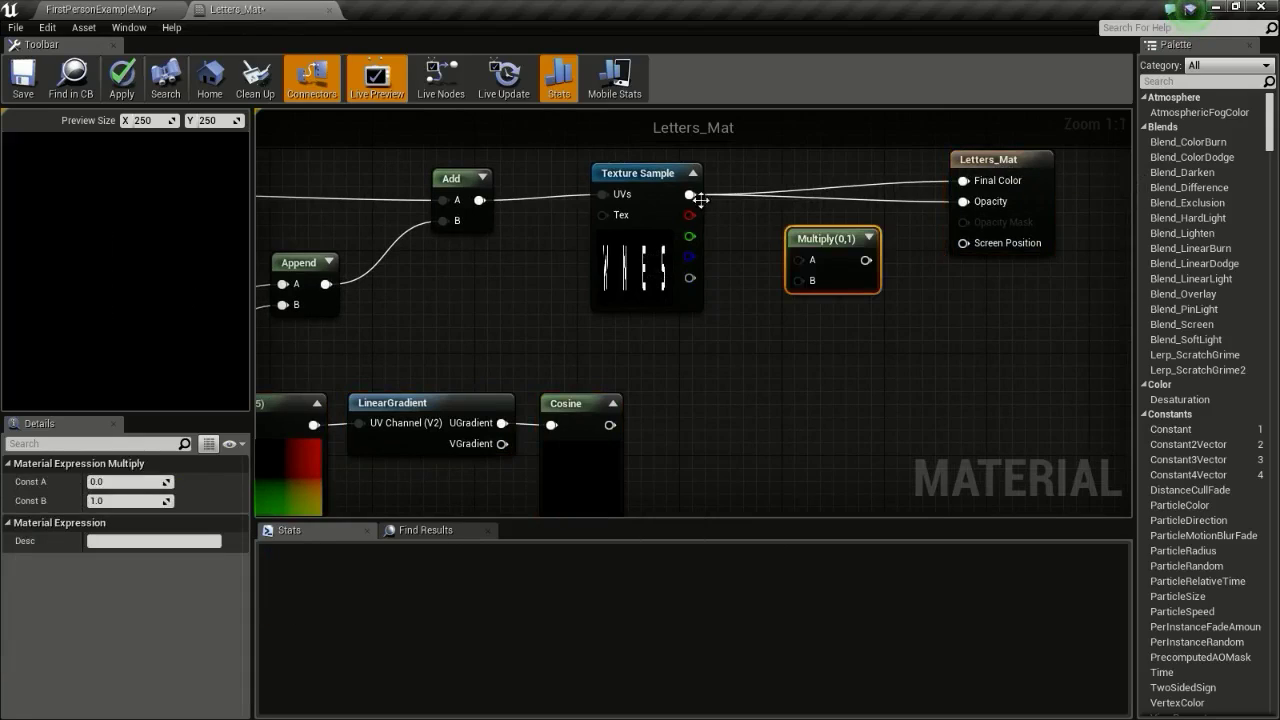
{"action": "left_click_drag", "start_coordinate": [799, 258], "coordinate": [805, 260]}
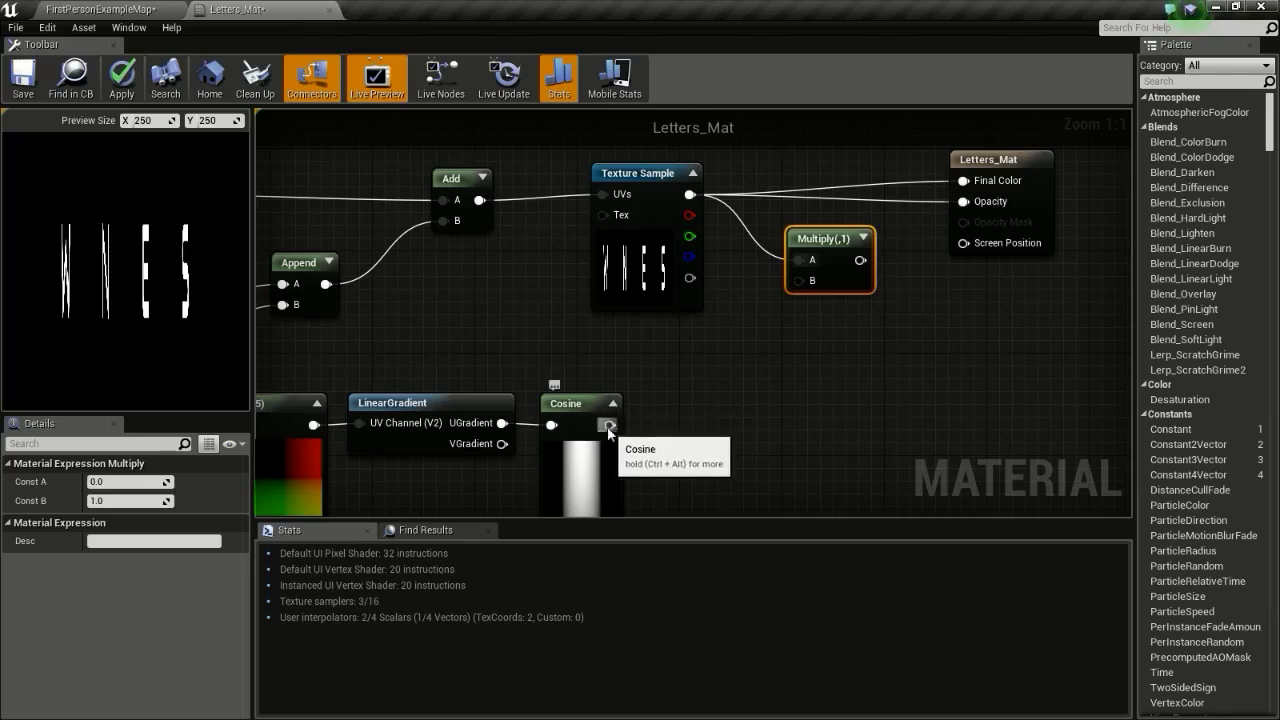
{"action": "left_click_drag", "start_coordinate": [610, 424], "coordinate": [800, 281]}
{"action": "left_click", "coordinate": [846, 240]}
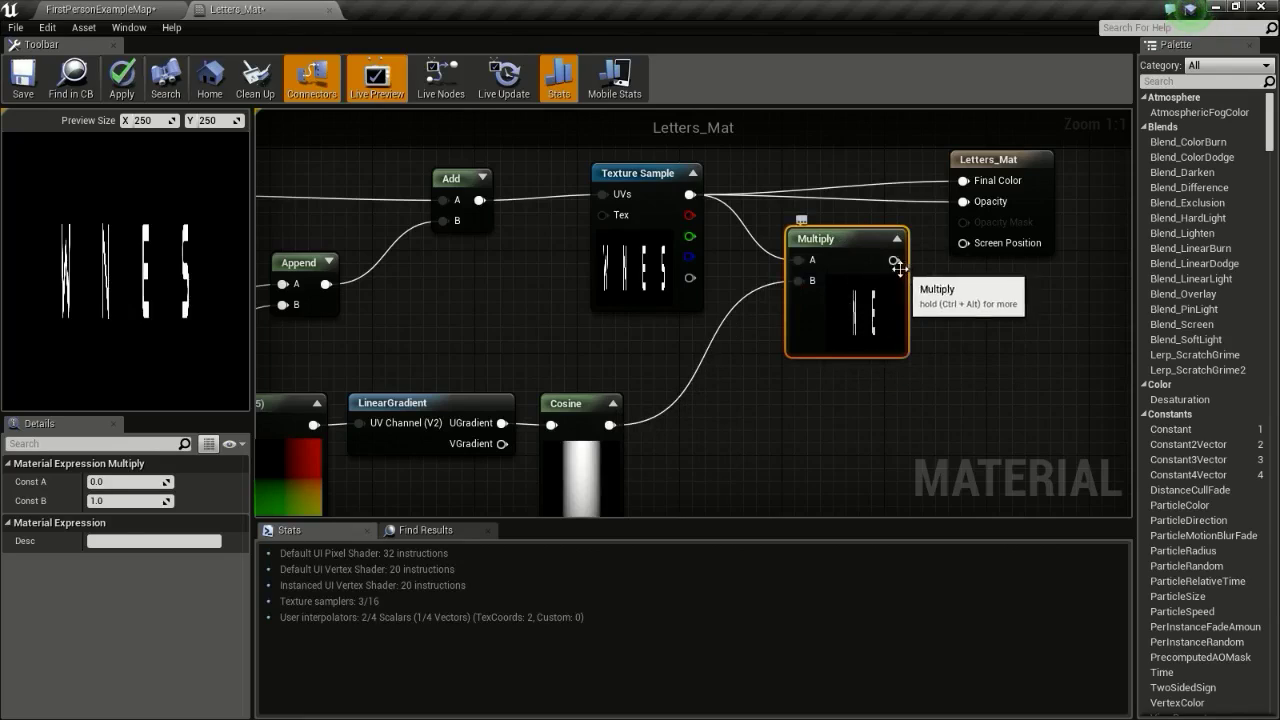
- Connect the Multiply output to the material's Opacity, and save Letters_Mat
{"action": "left_click_drag", "start_coordinate": [894, 260], "coordinate": [963, 202]}
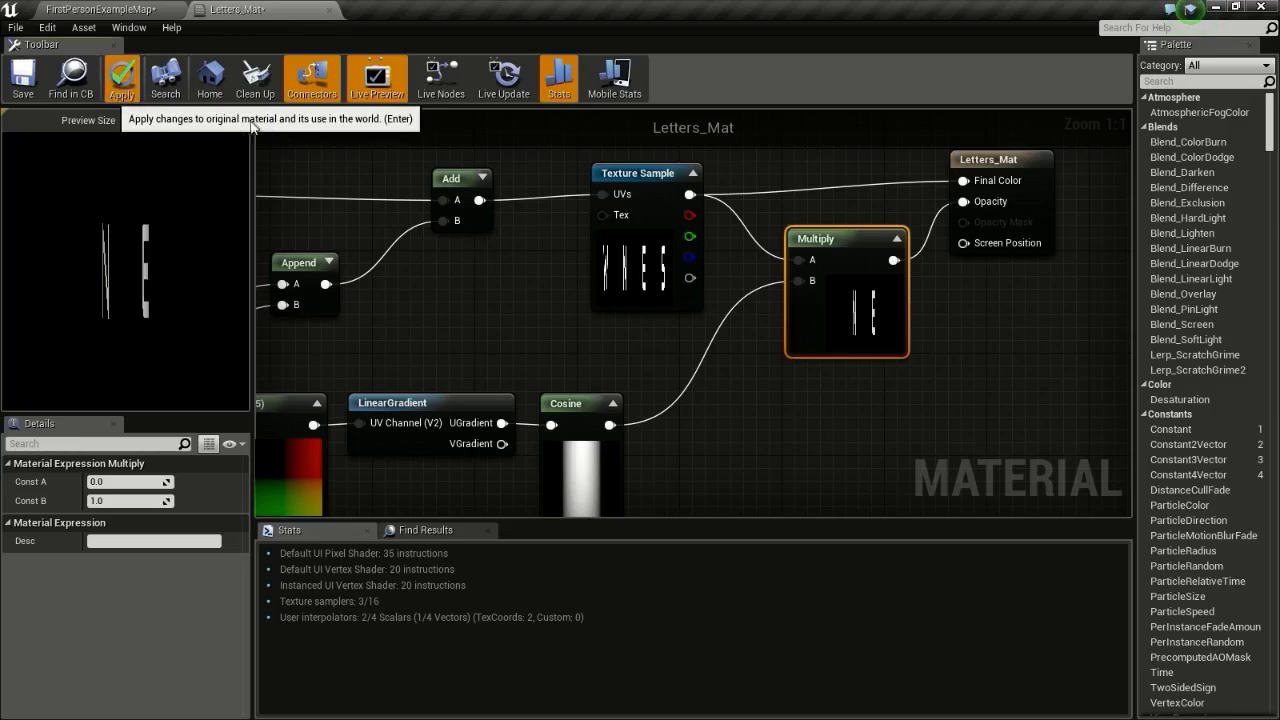
{"action": "key", "text": "ctrl+s"}
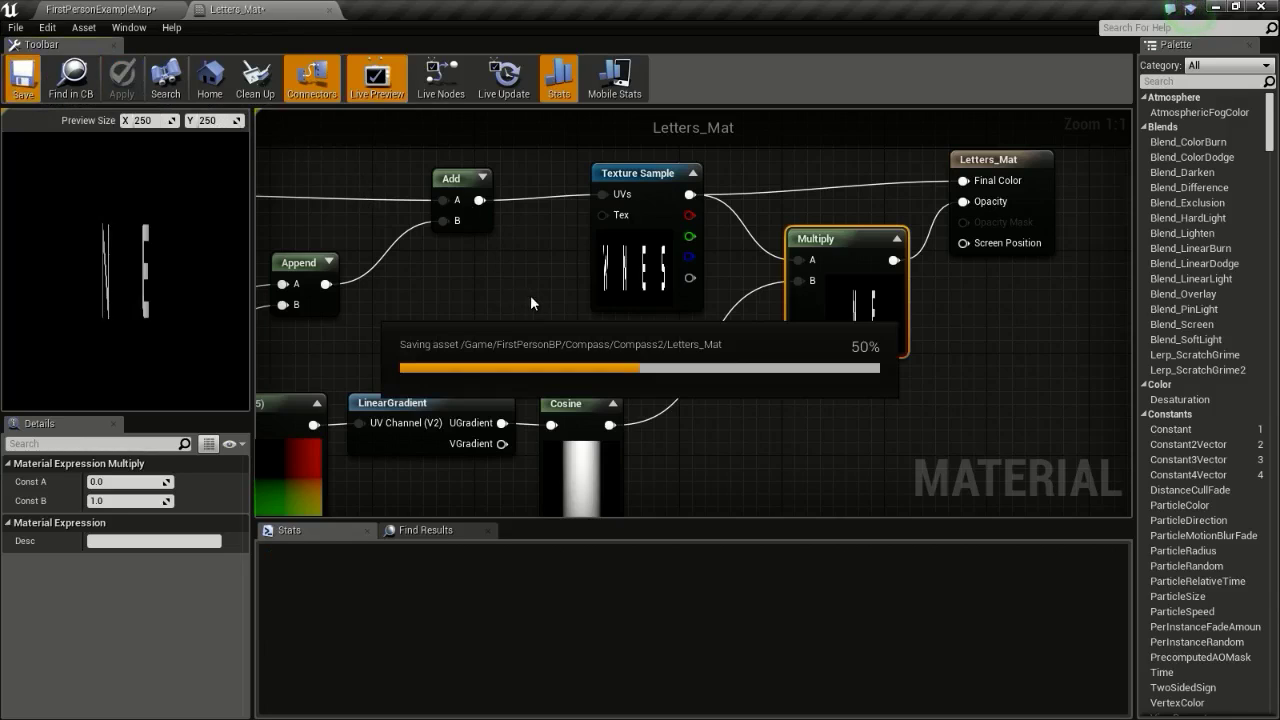
{"action": "scroll", "coordinate": [530, 296], "scroll_direction": "down", "scroll_amount": 3}
{"action": "right_click_drag", "start_coordinate": [530, 296], "coordinate": [612, 302]}
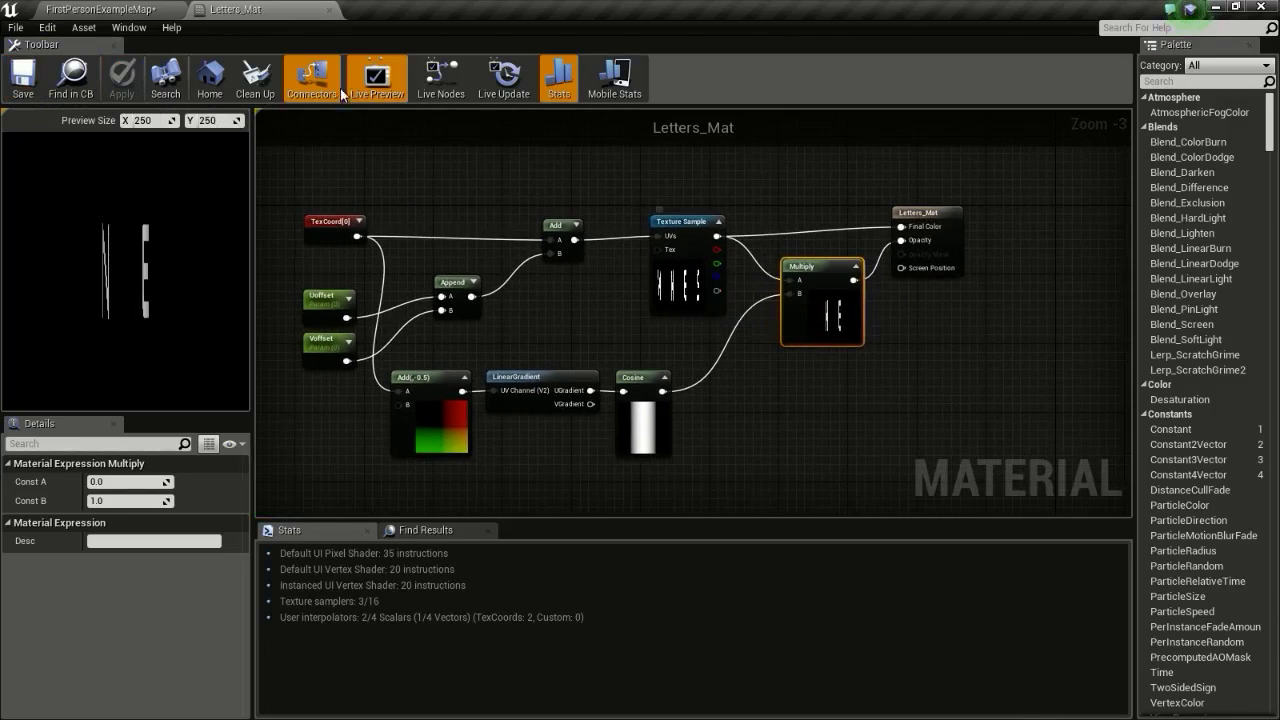
{"action": "left_click", "coordinate": [105, 9]}
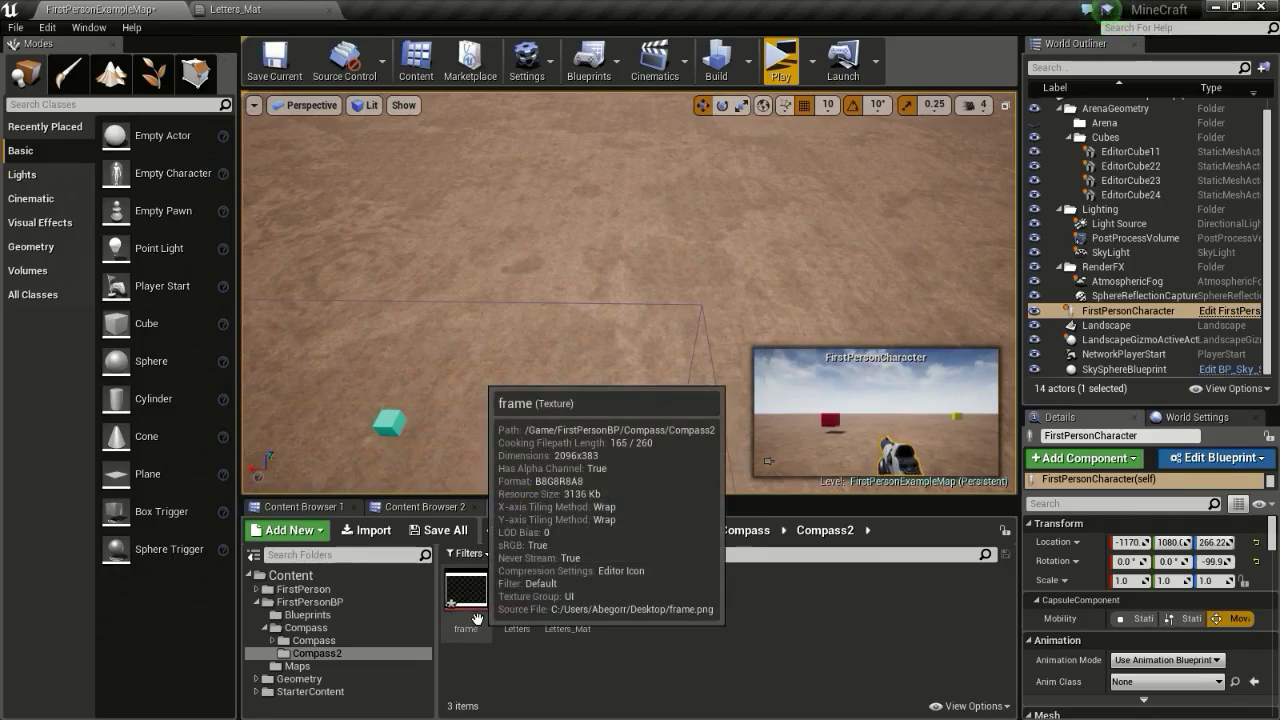
{"action": "left_click", "coordinate": [236, 9]}
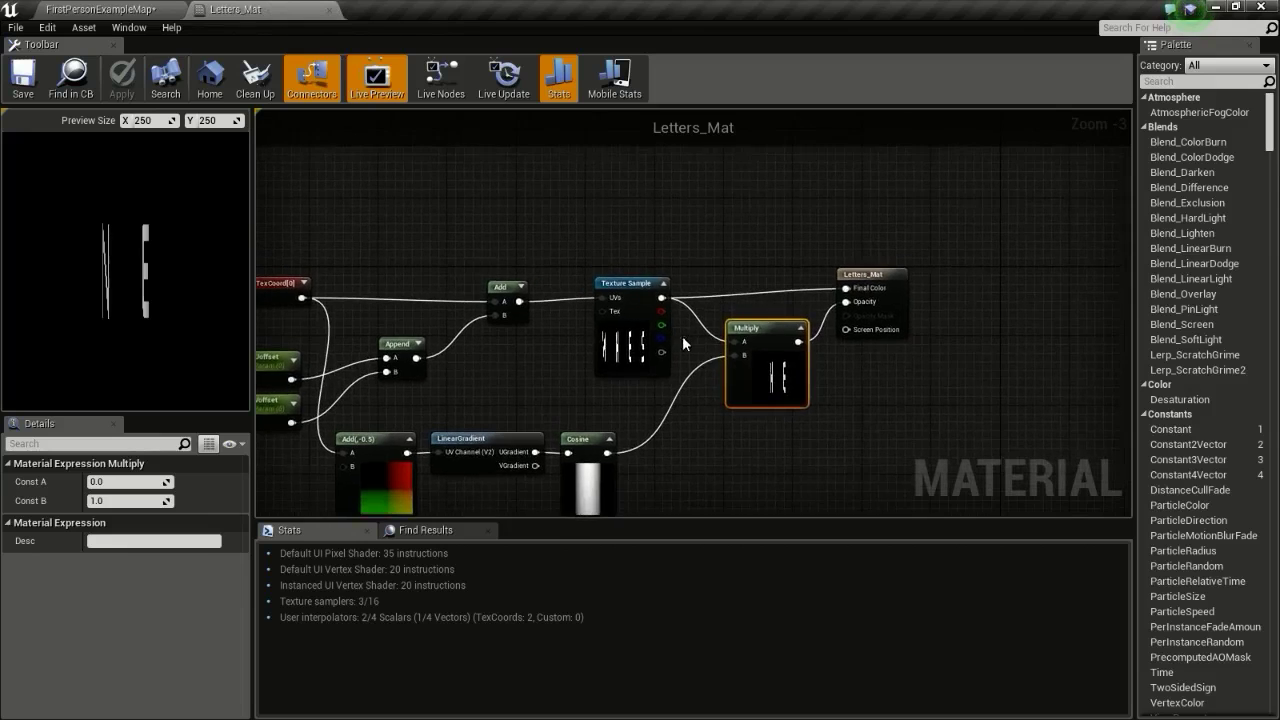
{"action": "scroll", "coordinate": [682, 343], "scroll_direction": "up", "scroll_amount": 3}
{"action": "right_click_drag", "start_coordinate": [620, 187], "coordinate": [655, 342]}
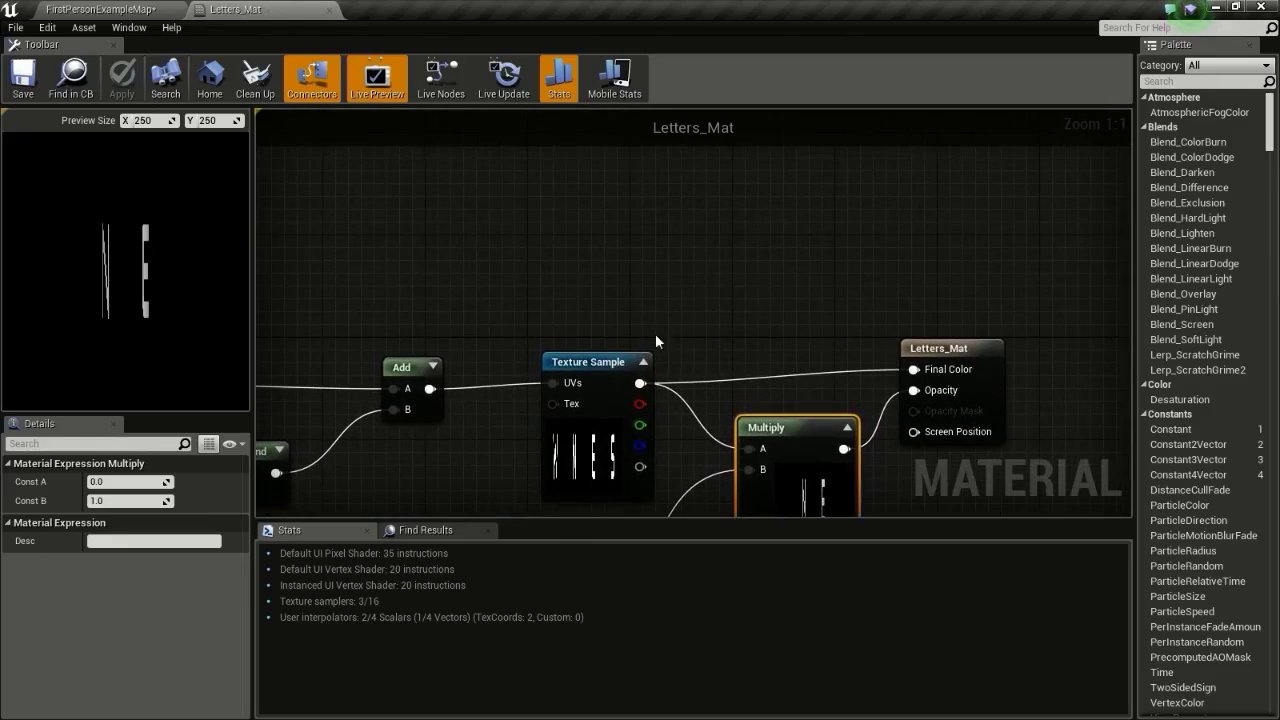
{"action": "scroll", "coordinate": [918, 395], "scroll_direction": "down", "scroll_amount": 3}
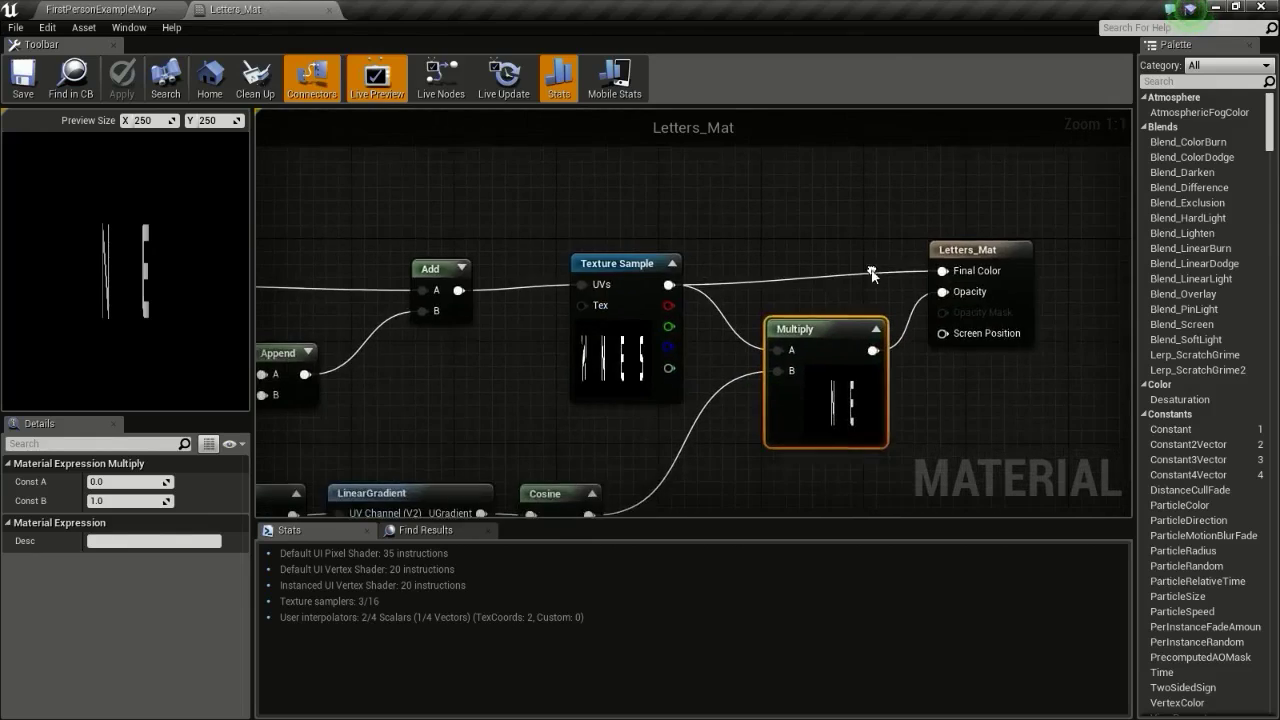
{"action": "right_click_drag", "start_coordinate": [773, 202], "coordinate": [755, 235]}
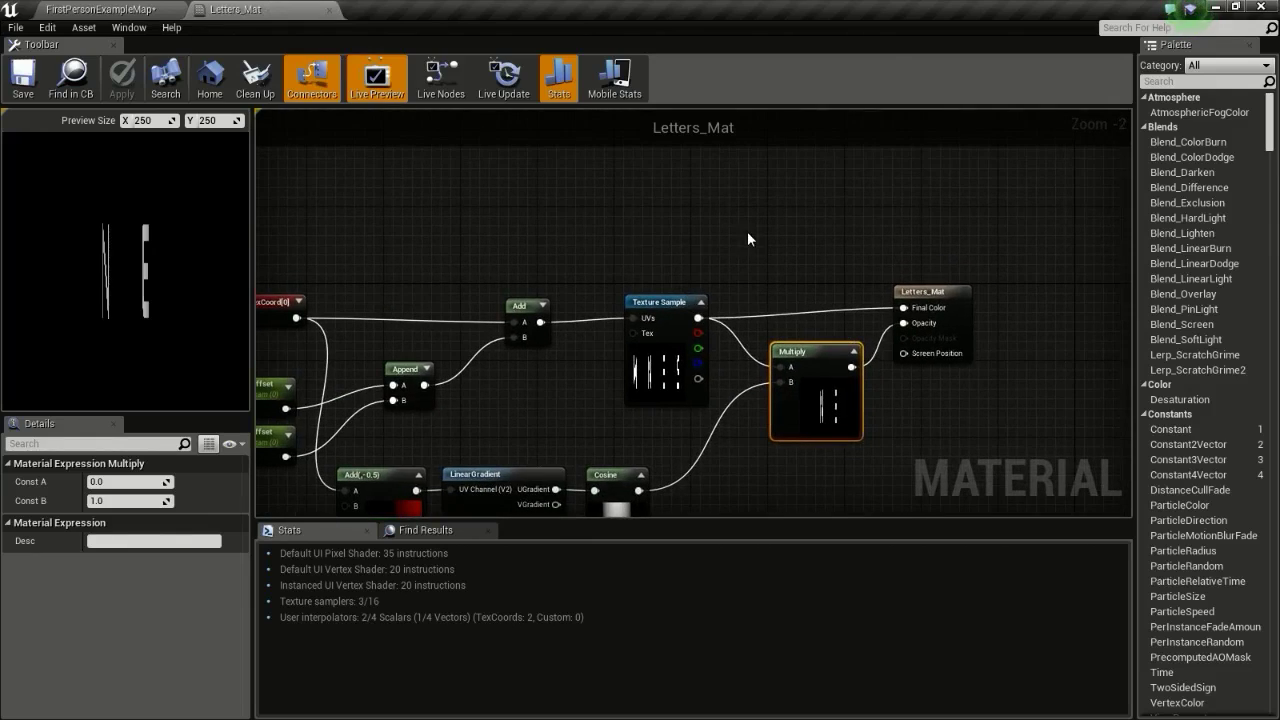
{"action": "right_click_drag", "start_coordinate": [687, 211], "coordinate": [614, 251]}
{"action": "right_click_drag", "start_coordinate": [764, 318], "coordinate": [629, 258]}
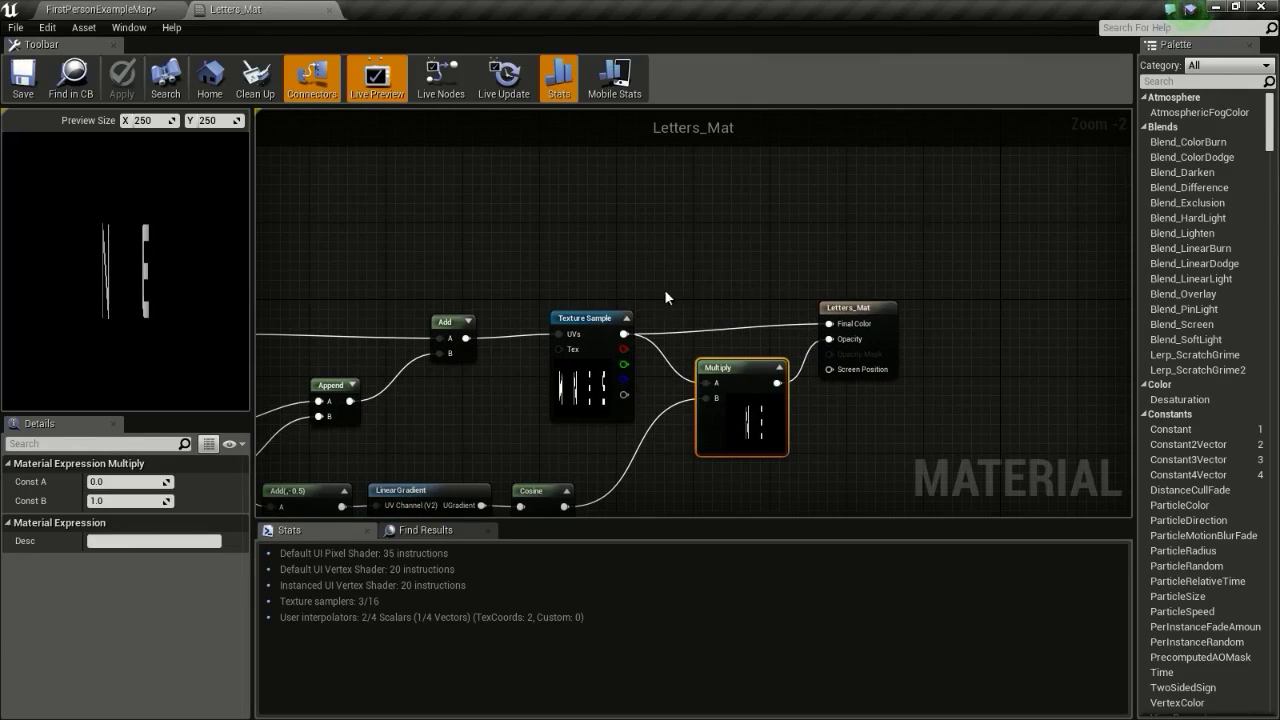
- Create a material from the frame texture in the Compass2 folder, open it, and move its Texture Sample node away from the material output
{"action": "left_click", "coordinate": [150, 9]}
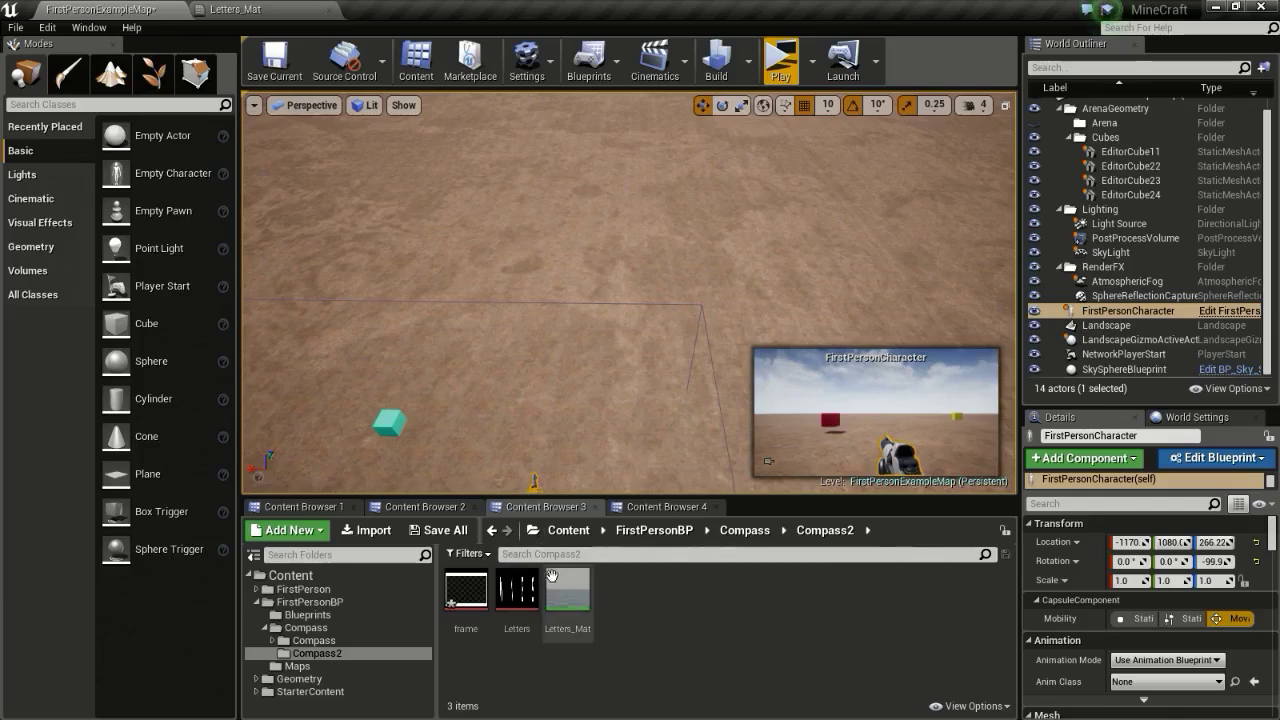
{"action": "right_click", "coordinate": [463, 606]}
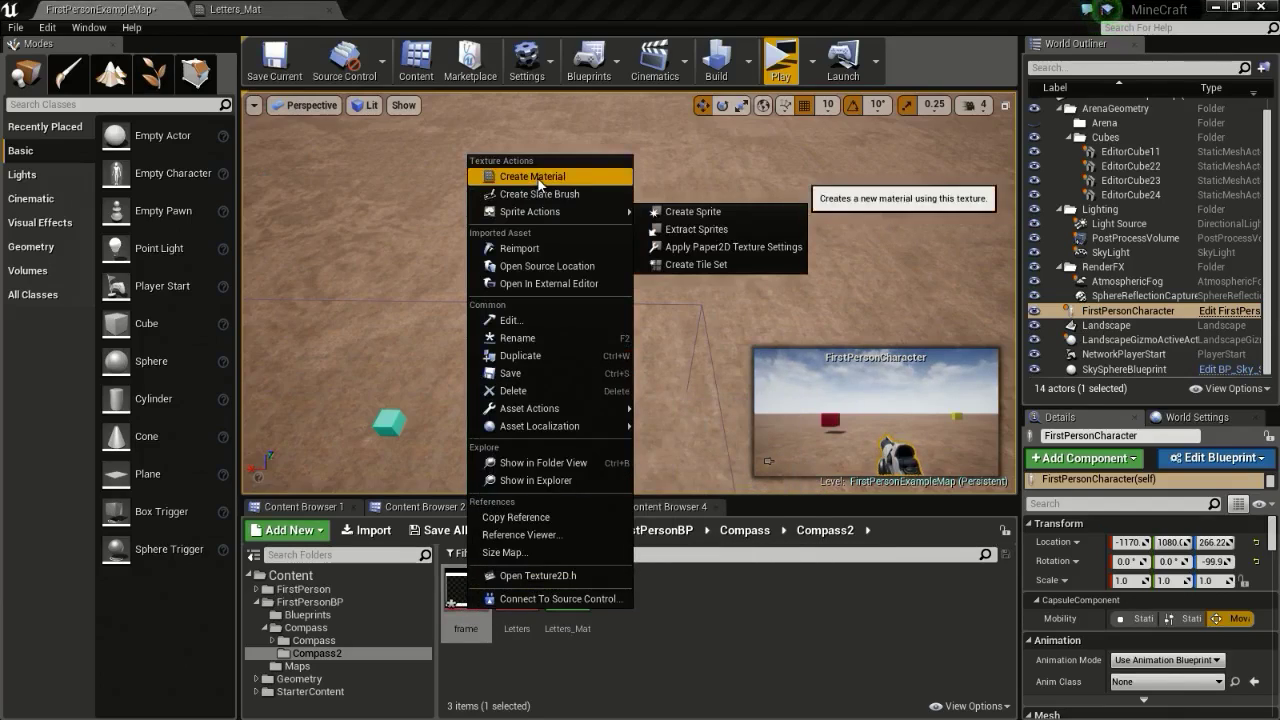
{"action": "left_click", "coordinate": [538, 178]}
{"action": "key", "text": "Return"}
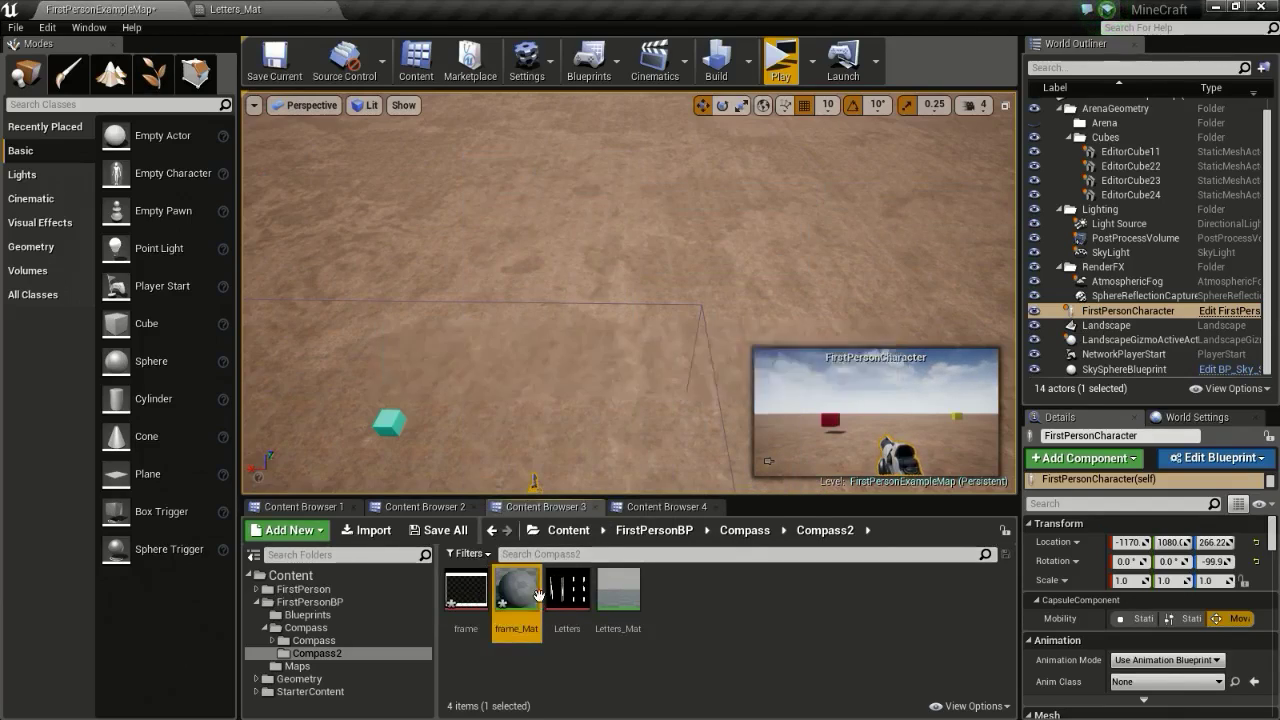
{"action": "left_click_drag", "start_coordinate": [597, 168], "coordinate": [426, 206]}
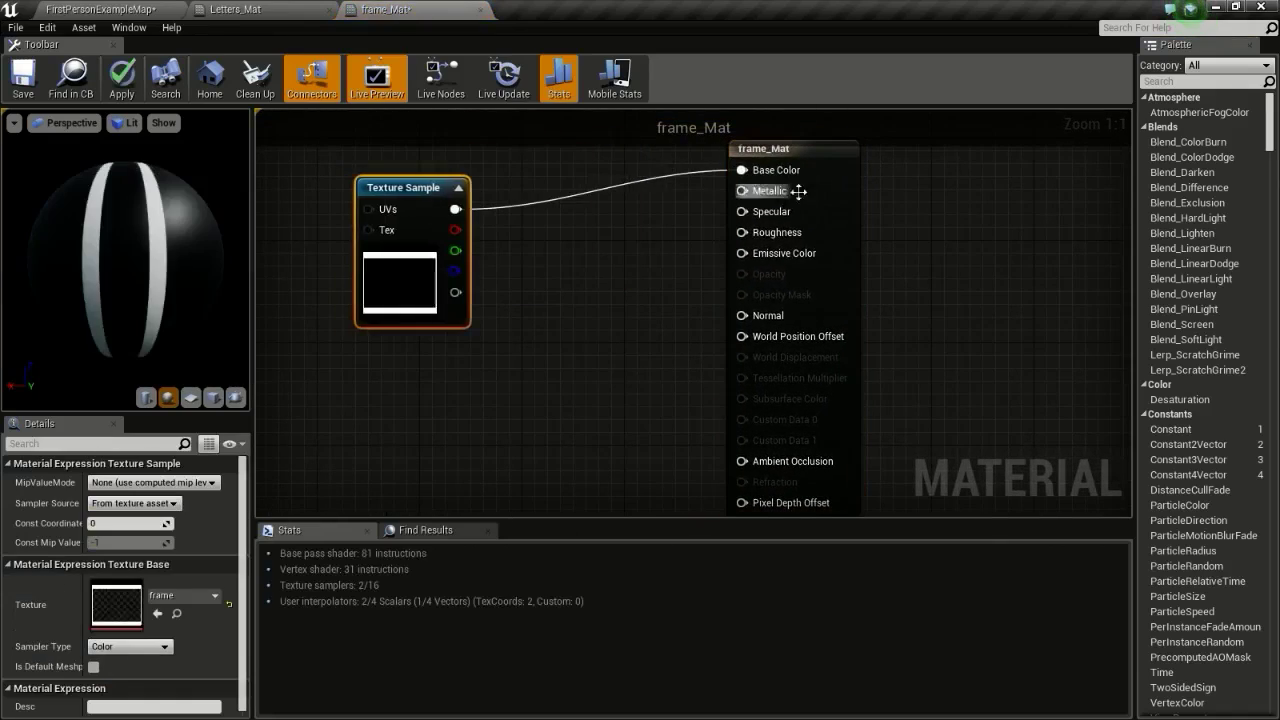
- Set frame_Mat's blend mode to Masked and its material domain to User Interface
{"action": "left_click", "coordinate": [810, 190]}
{"action": "left_click", "coordinate": [130, 566]}
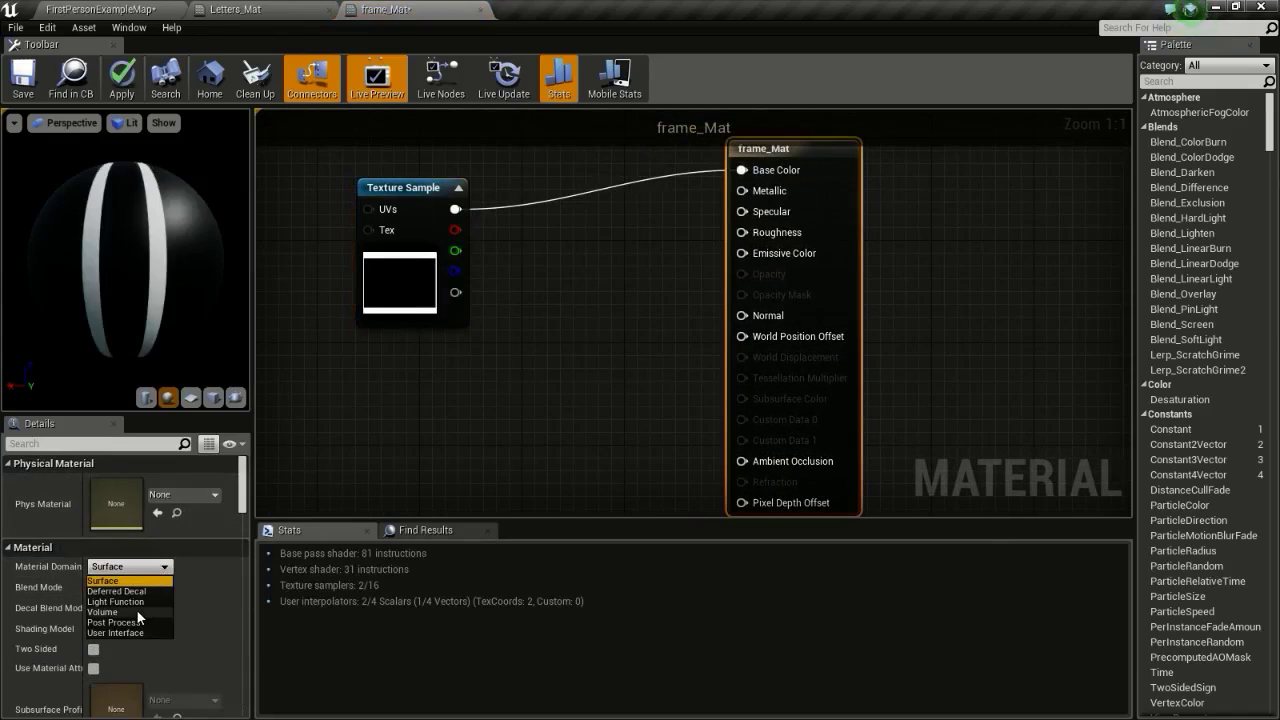
{"action": "left_click", "coordinate": [130, 580]}
{"action": "left_click", "coordinate": [130, 587]}
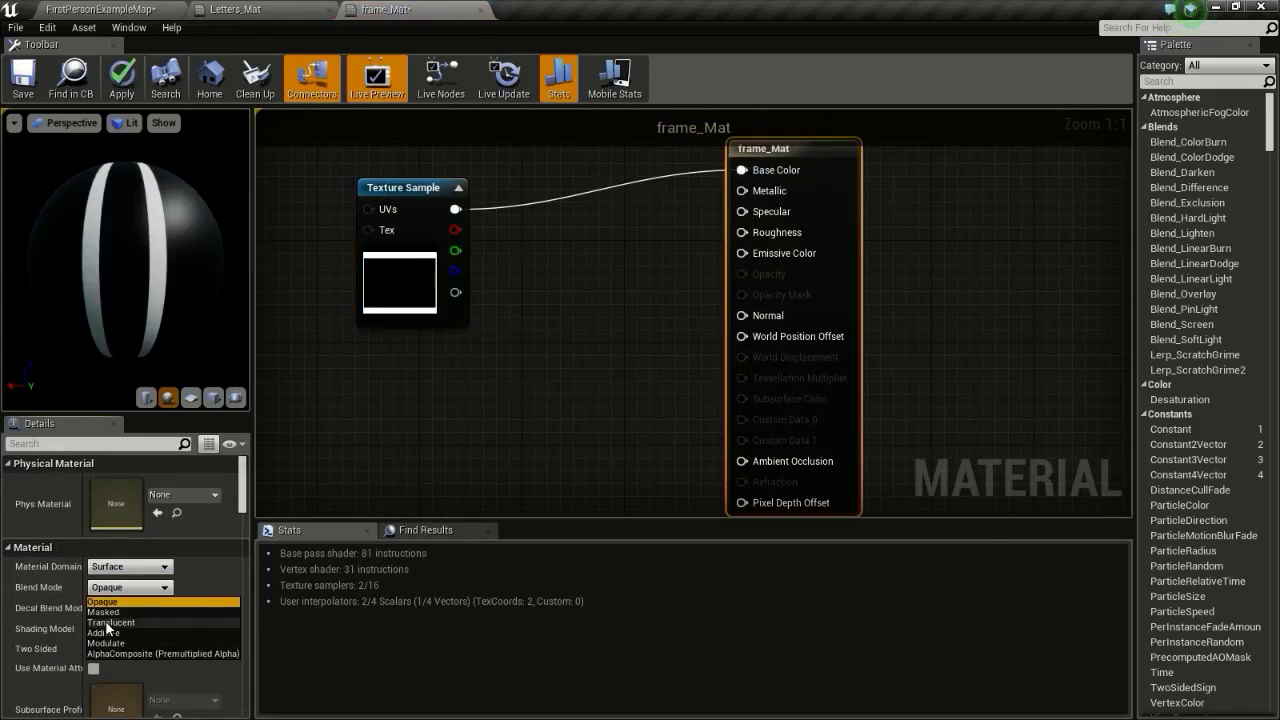
{"action": "left_click", "coordinate": [109, 612]}
{"action": "left_click", "coordinate": [130, 628]}
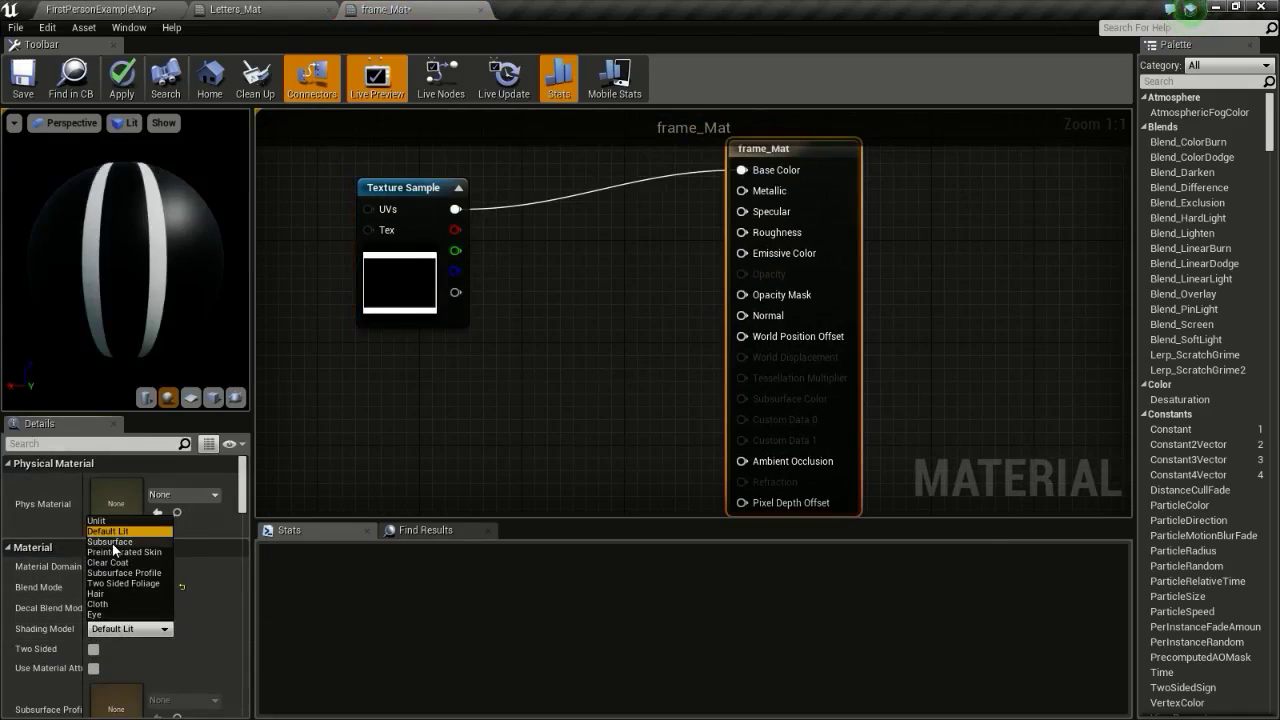
{"action": "left_click", "coordinate": [176, 596]}
{"action": "left_click", "coordinate": [144, 567]}
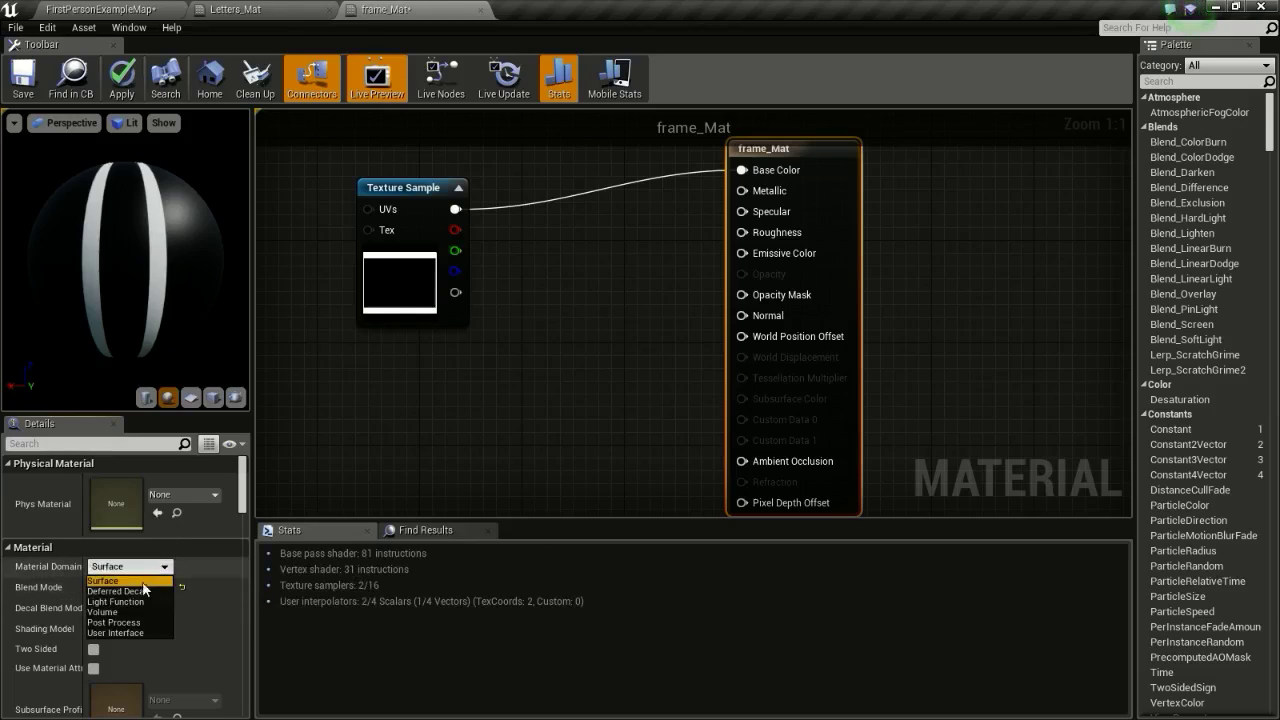
{"action": "left_click", "coordinate": [130, 633]}
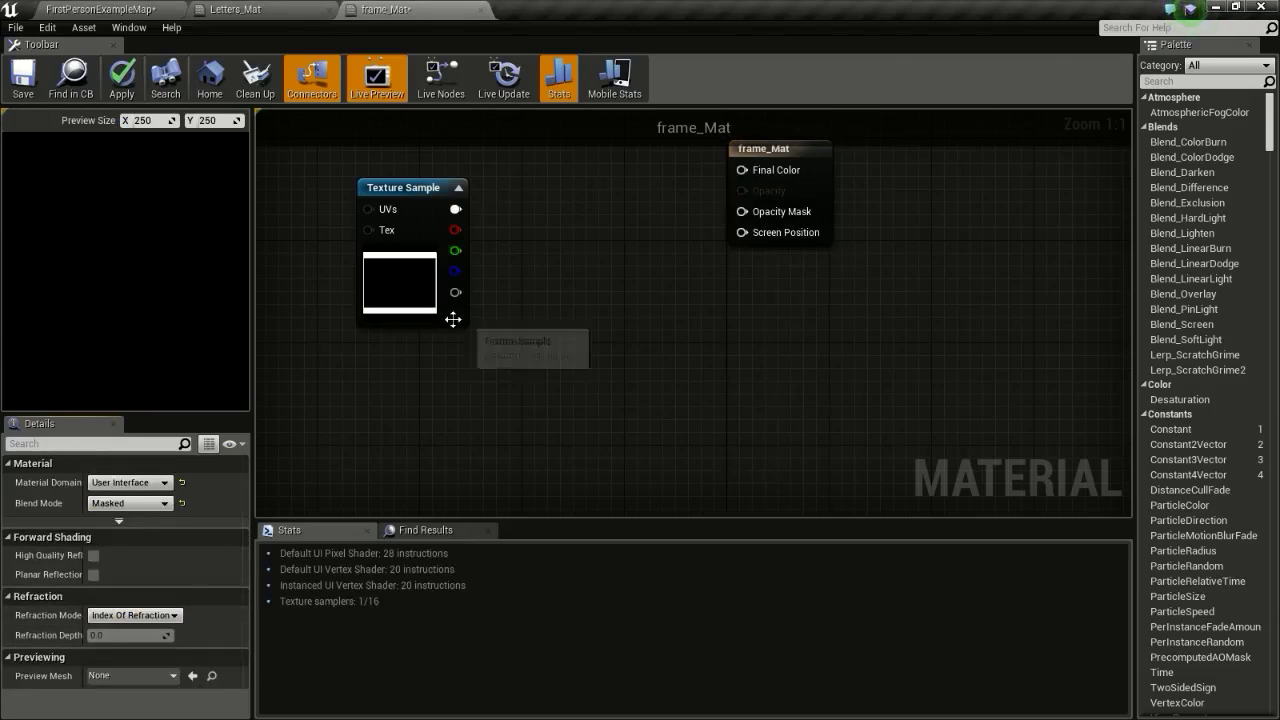
- Connect the Texture Sample's color output to Final Color and its alpha output to Opacity Mask
{"action": "left_click_drag", "start_coordinate": [455, 207], "coordinate": [748, 172]}
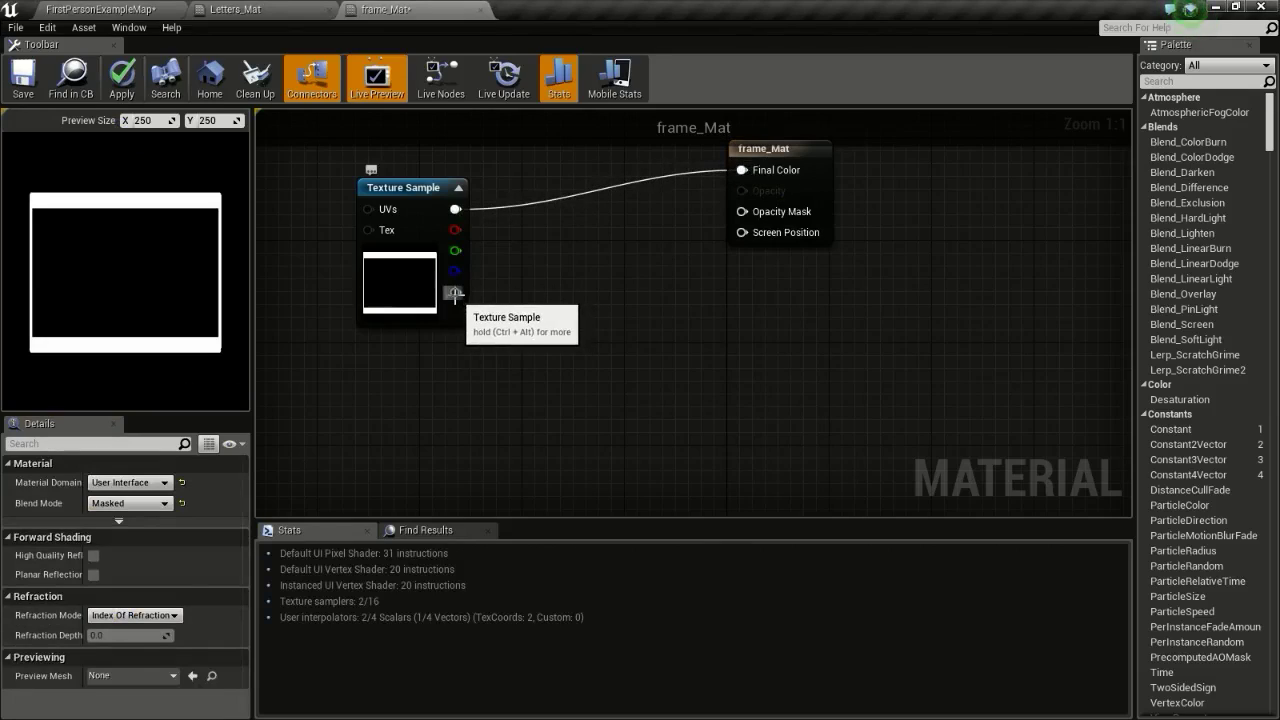
{"action": "left_click_drag", "start_coordinate": [454, 292], "coordinate": [760, 210]}
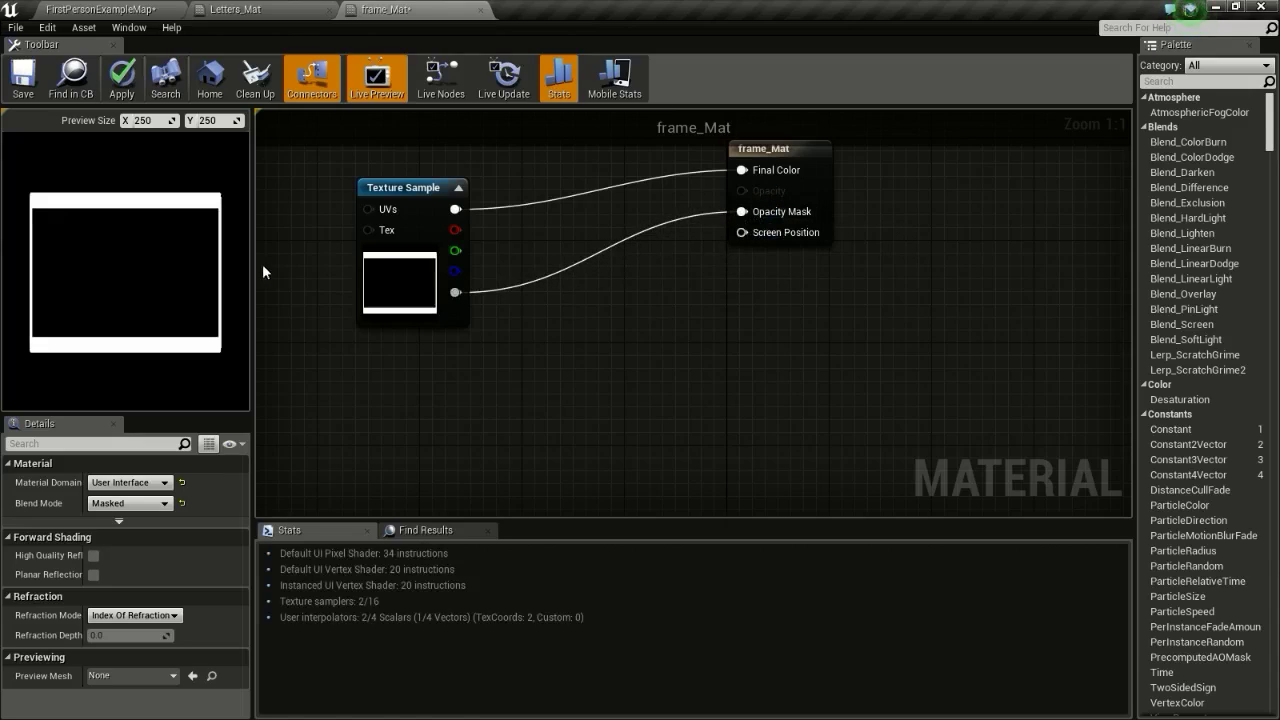
{"action": "scroll", "coordinate": [173, 270], "scroll_direction": "up", "scroll_amount": 1}
- Play the level preview to examine the existing compass frame while moving forward, and exit the preview
{"action": "left_click", "coordinate": [137, 9]}
{"action": "left_click", "coordinate": [780, 52]}
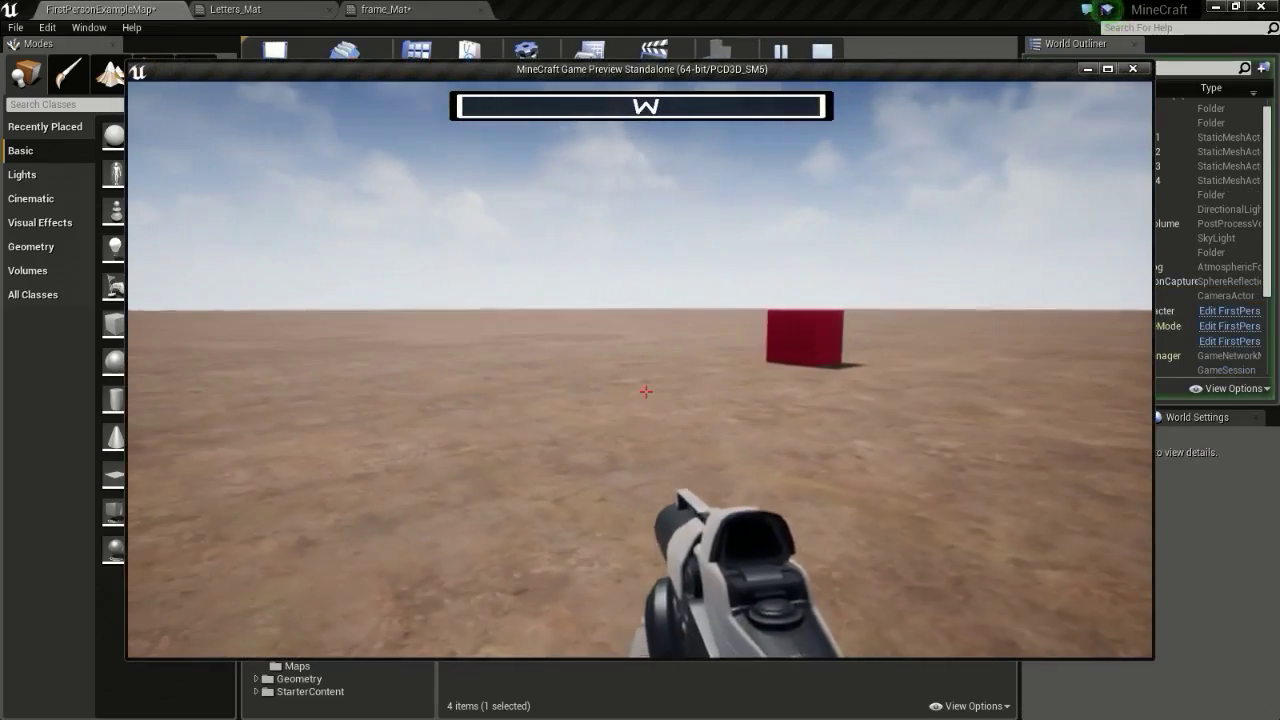
{"action": "key", "text": "w"}
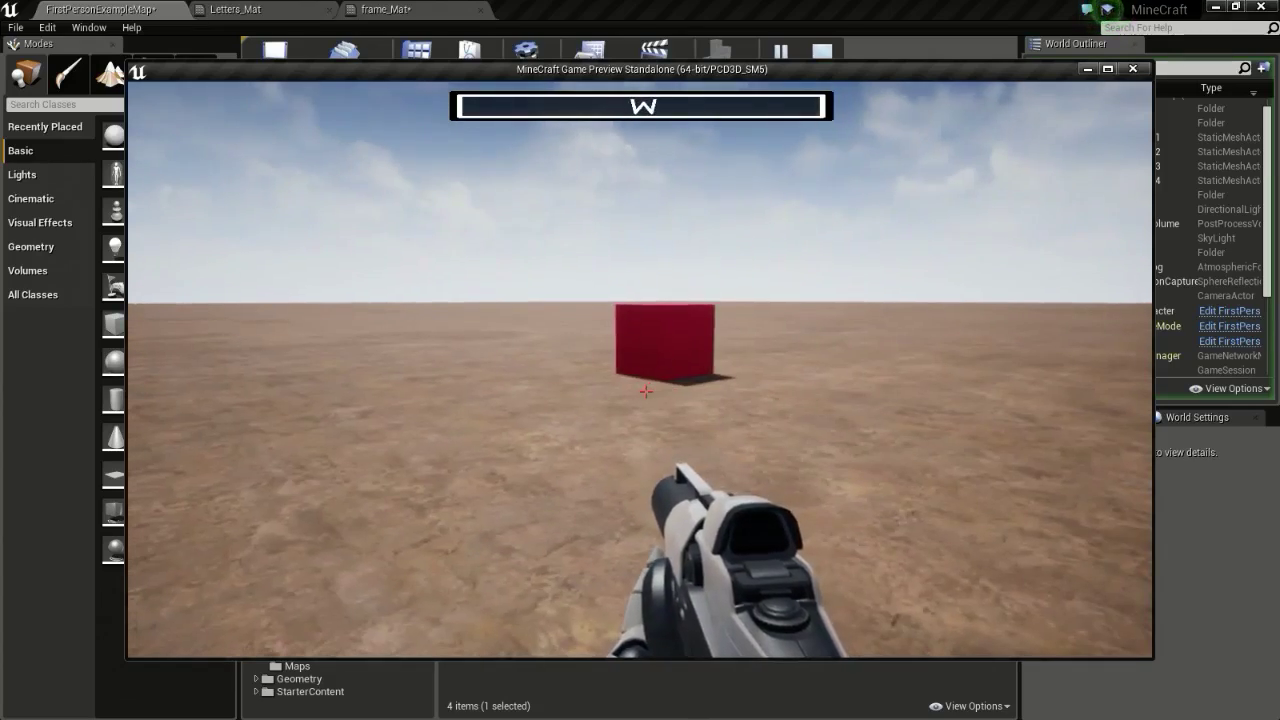
{"action": "key", "text": "Escape"}
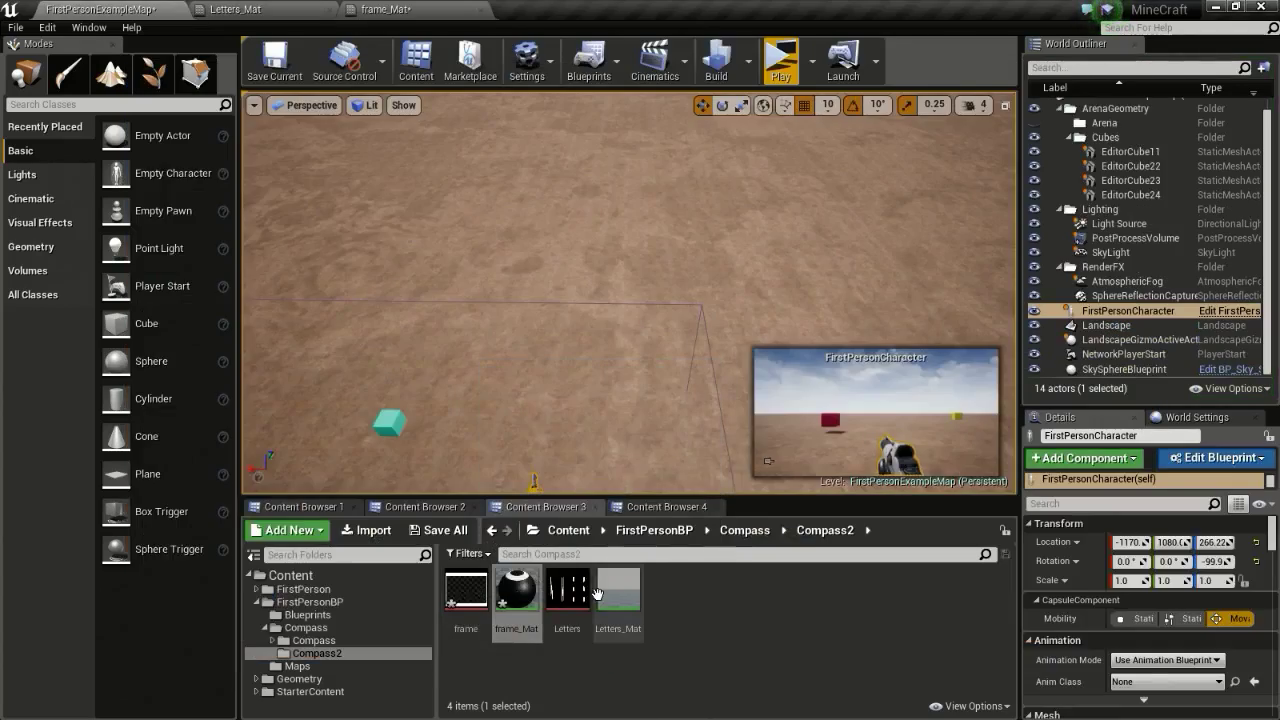
- Reopen frame_Mat and set its blend mode to Translucent
{"action": "double_click", "coordinate": [514, 592]}
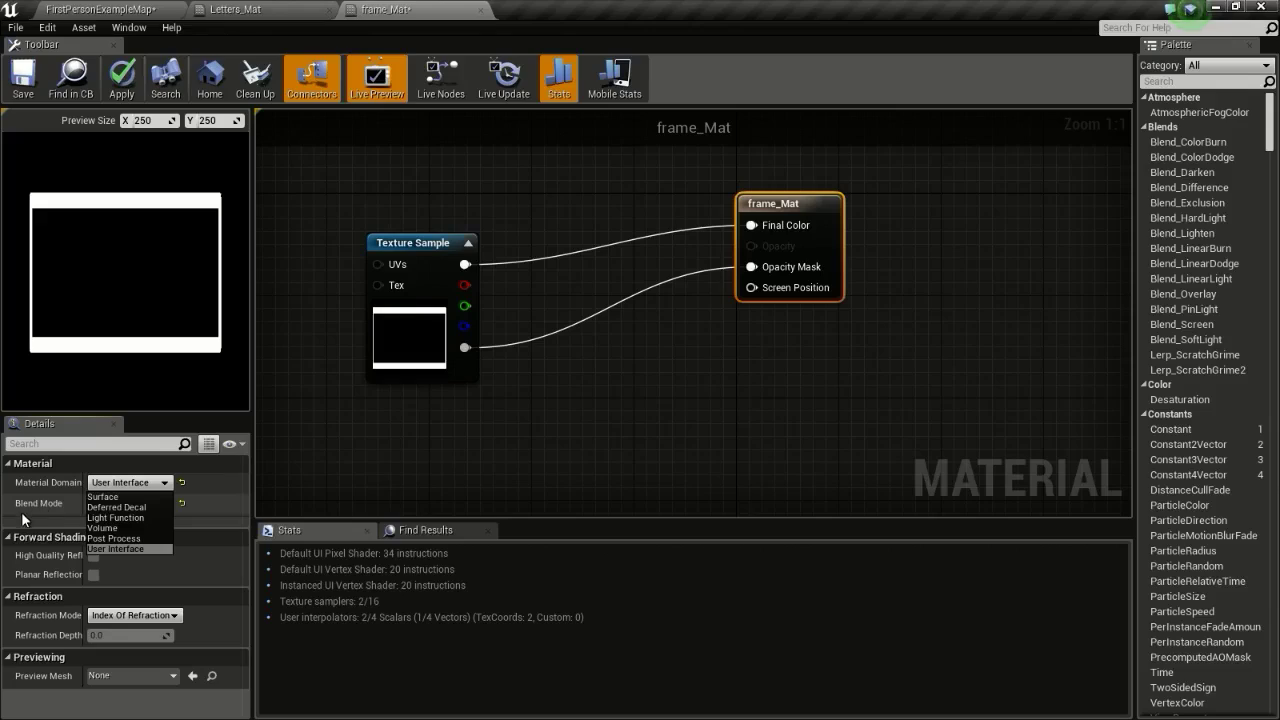
{"action": "left_click", "coordinate": [264, 496]}
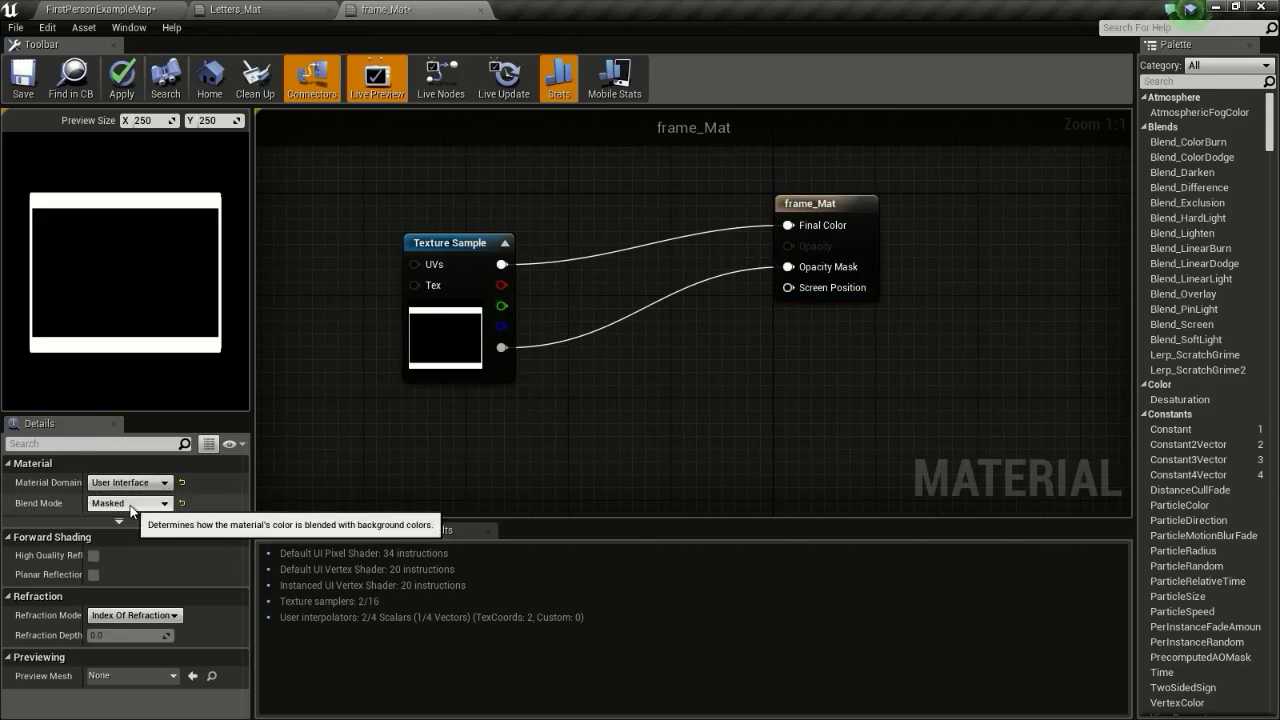
{"action": "left_click", "coordinate": [130, 504]}
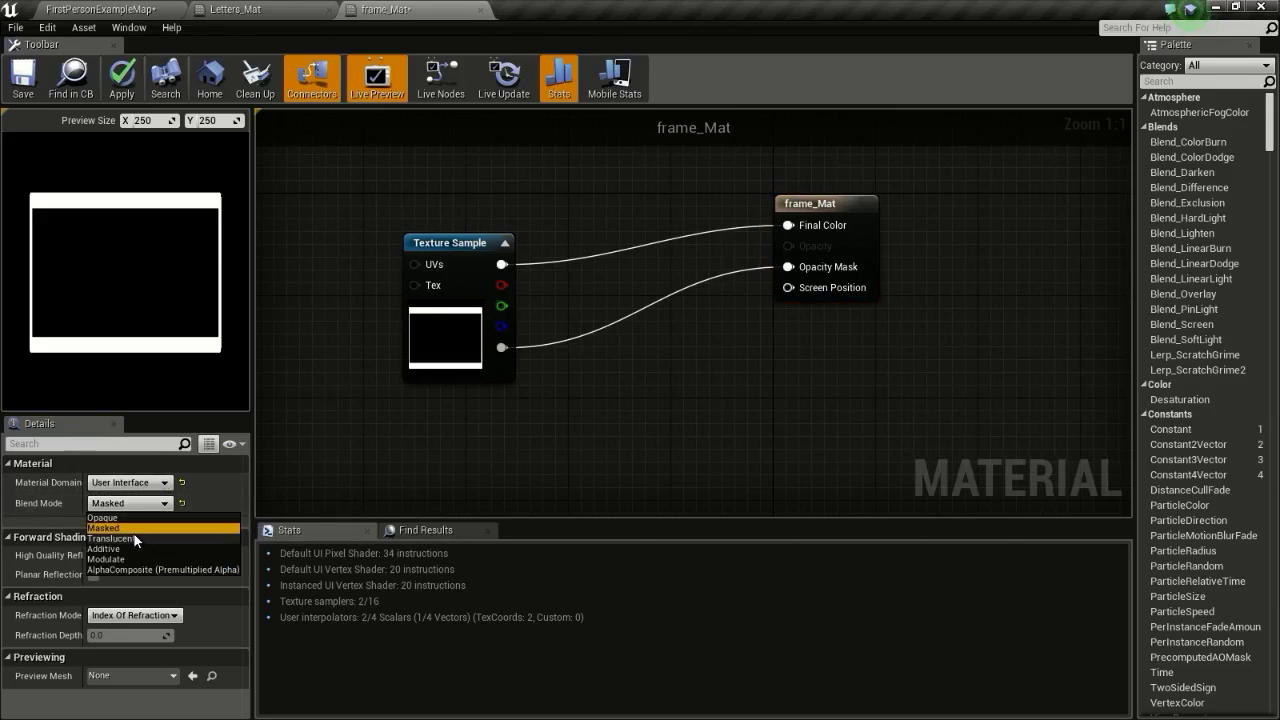
{"action": "left_click", "coordinate": [129, 538]}
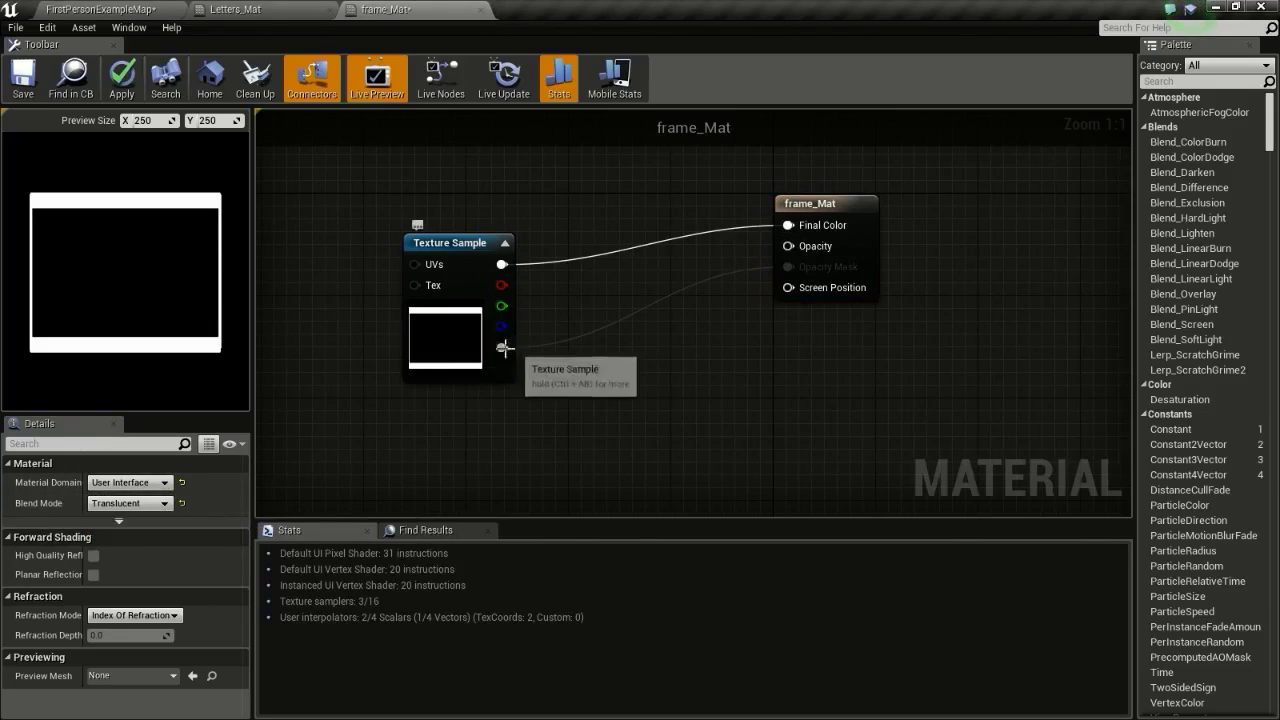
- Connect the Texture Sample's alpha output to Opacity, apply the material changes, and return to the level editor
{"action": "left_click_drag", "start_coordinate": [502, 347], "coordinate": [789, 246]}
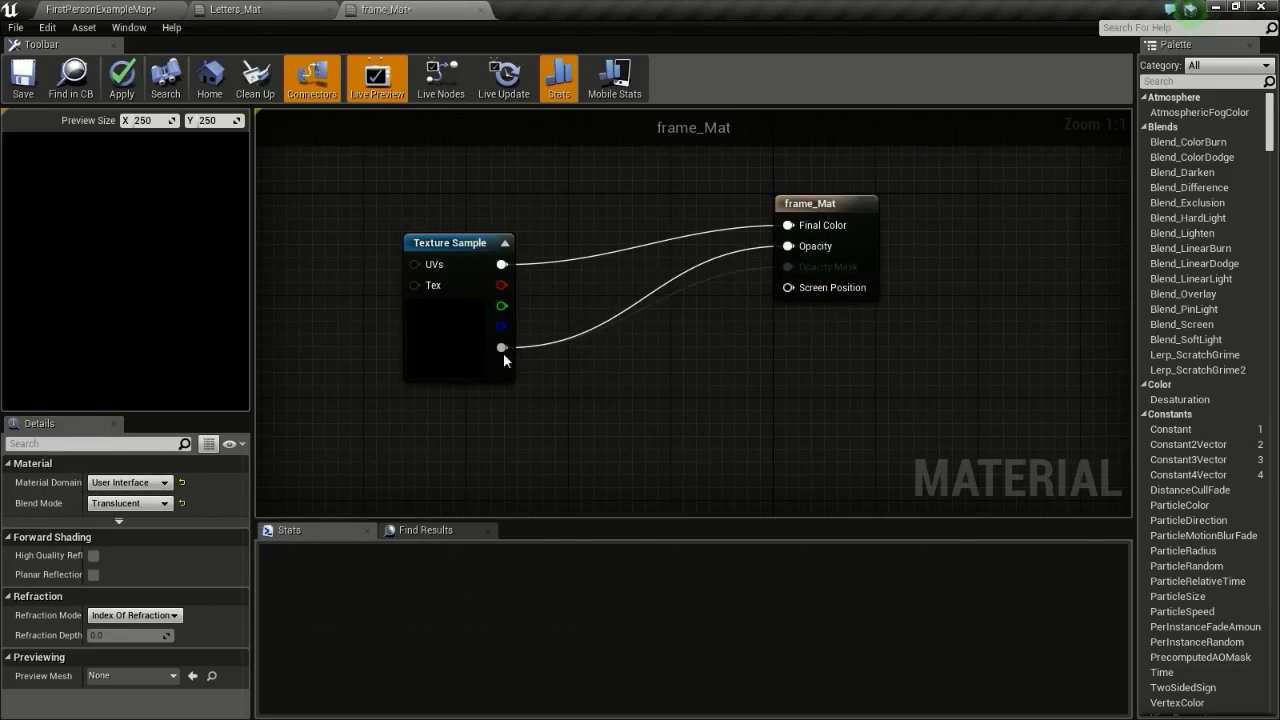
{"action": "left_click", "coordinate": [121, 78]}
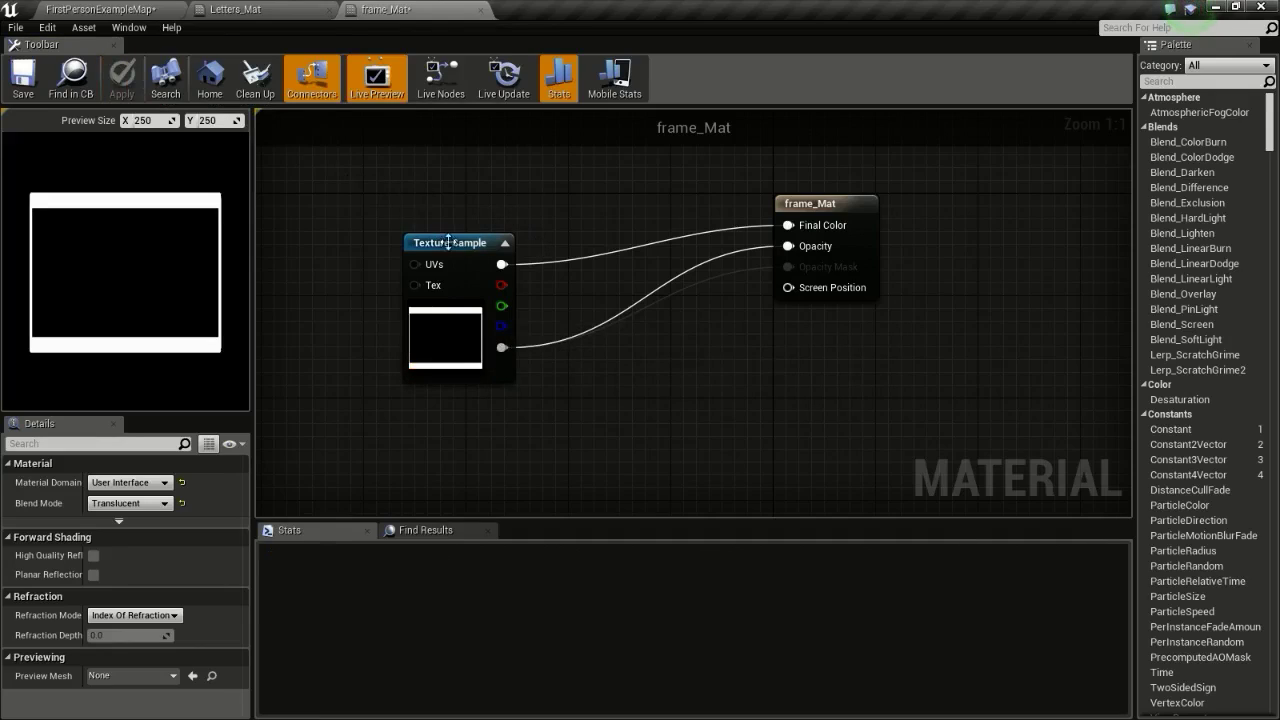
{"action": "scroll", "coordinate": [470, 264], "scroll_direction": "down", "scroll_amount": 1}
{"action": "left_click", "coordinate": [790, 235]}
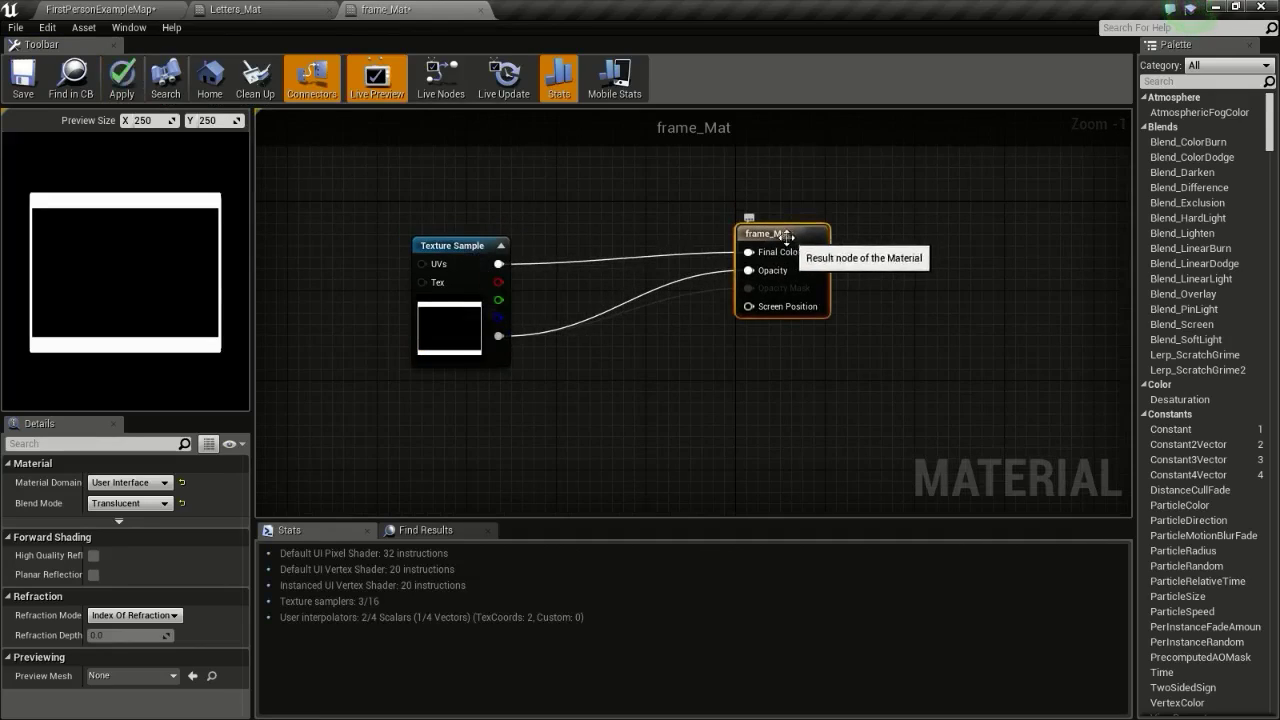
{"action": "left_click", "coordinate": [150, 9]}
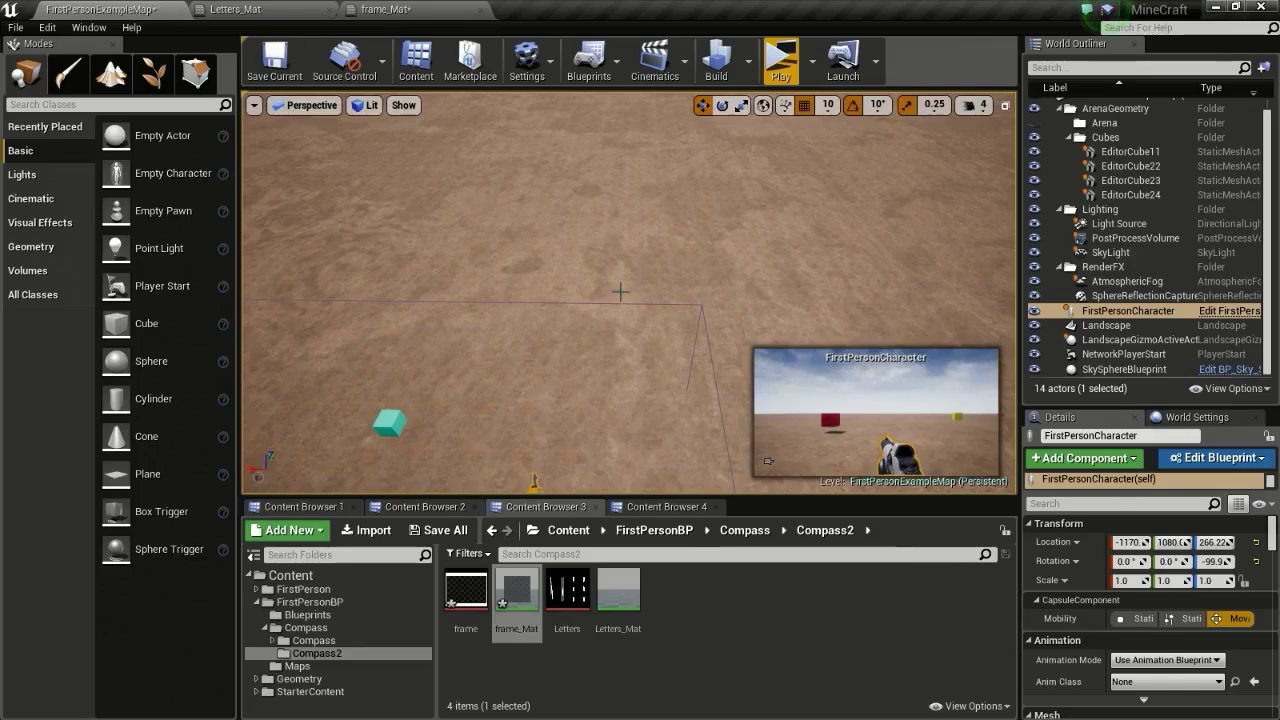
{"action": "right_click", "coordinate": [675, 599]}
{"action": "right_click", "coordinate": [674, 597]}
{"action": "mouse_move", "coordinate": [792, 590]}
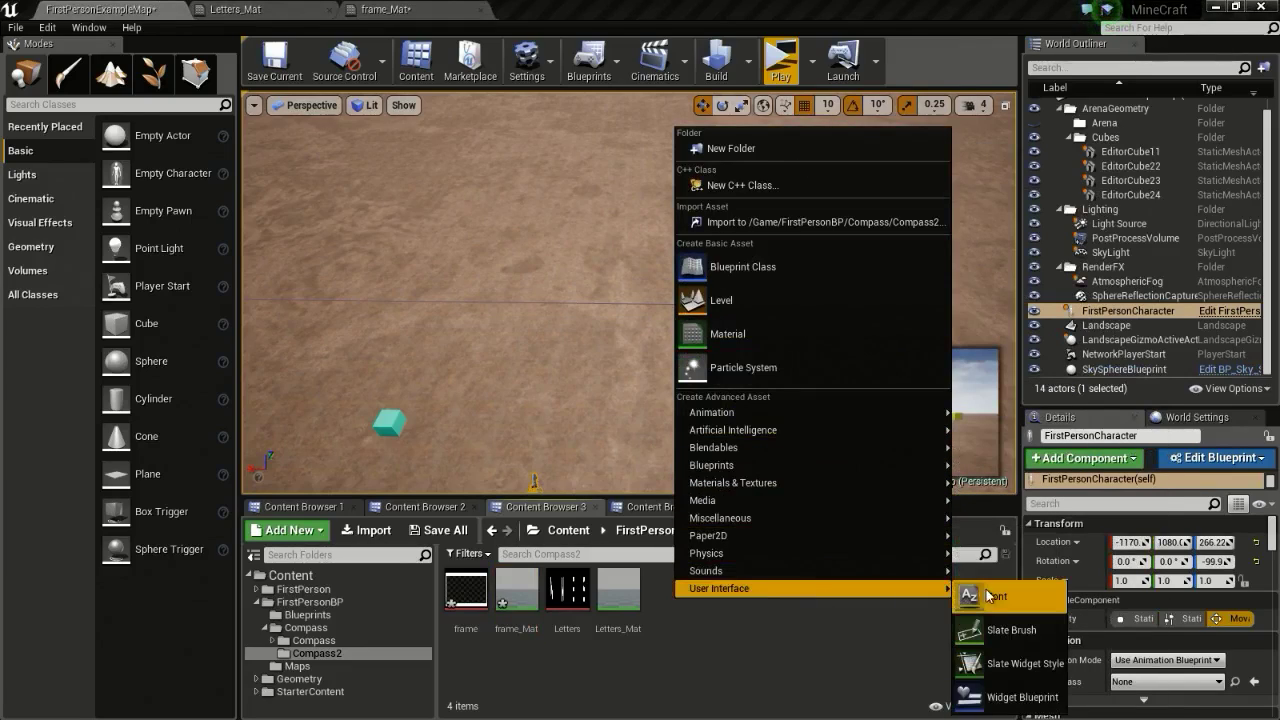
{"action": "left_click", "coordinate": [1020, 697]}
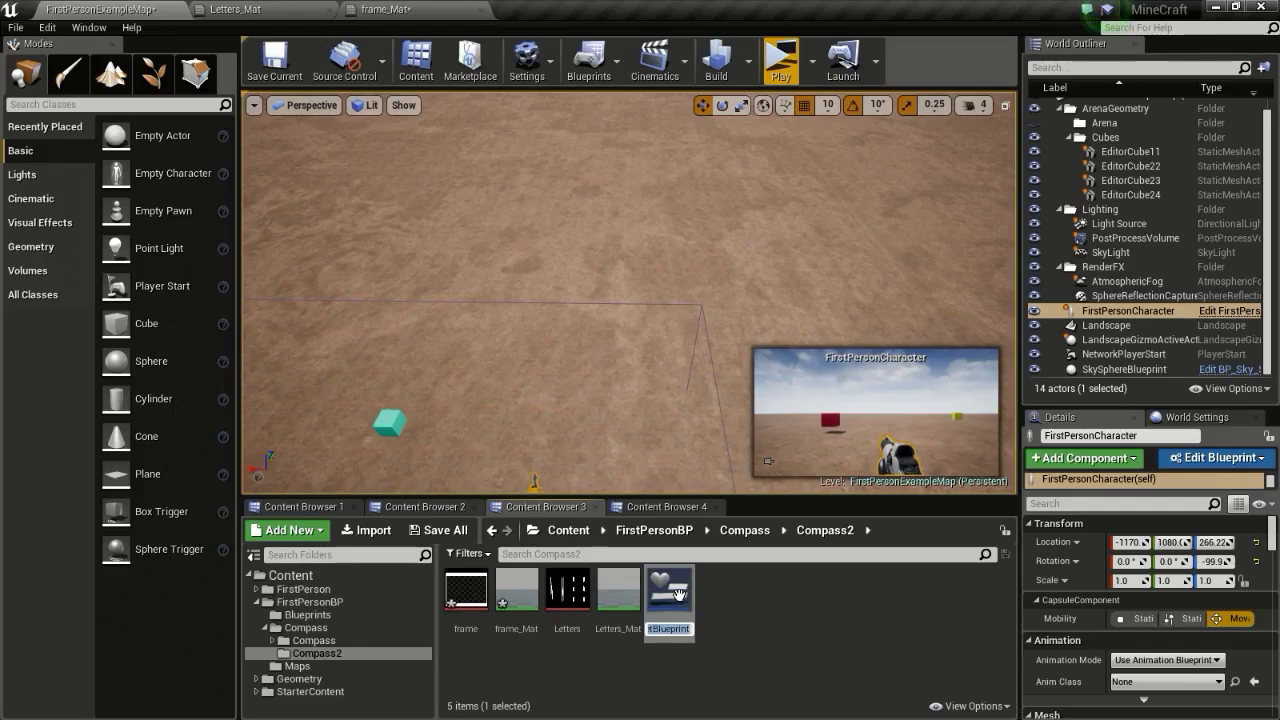
{"action": "key", "text": "Return"}
{"action": "key", "text": "Delete"}
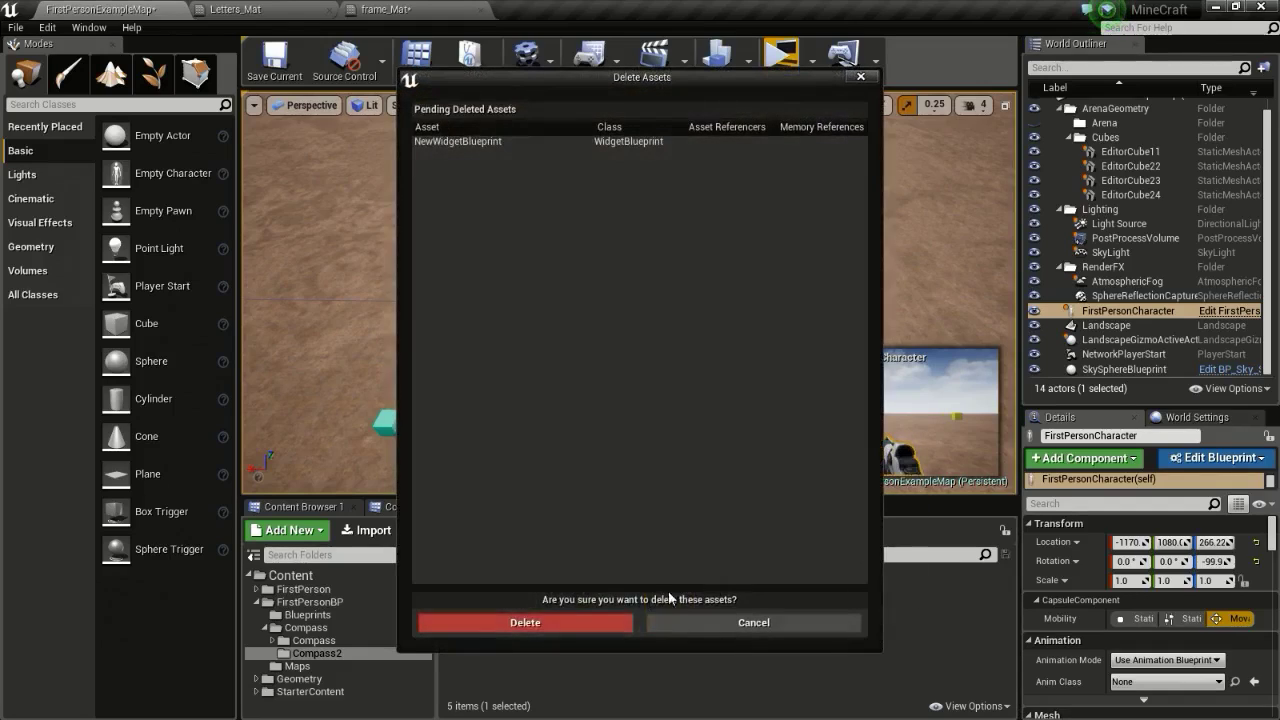
{"action": "left_click", "coordinate": [620, 615]}
- Create a Widget Blueprint named HUD_Compass in the Compass2 folder, open it, and return to the level editor
{"action": "right_click", "coordinate": [697, 581]}
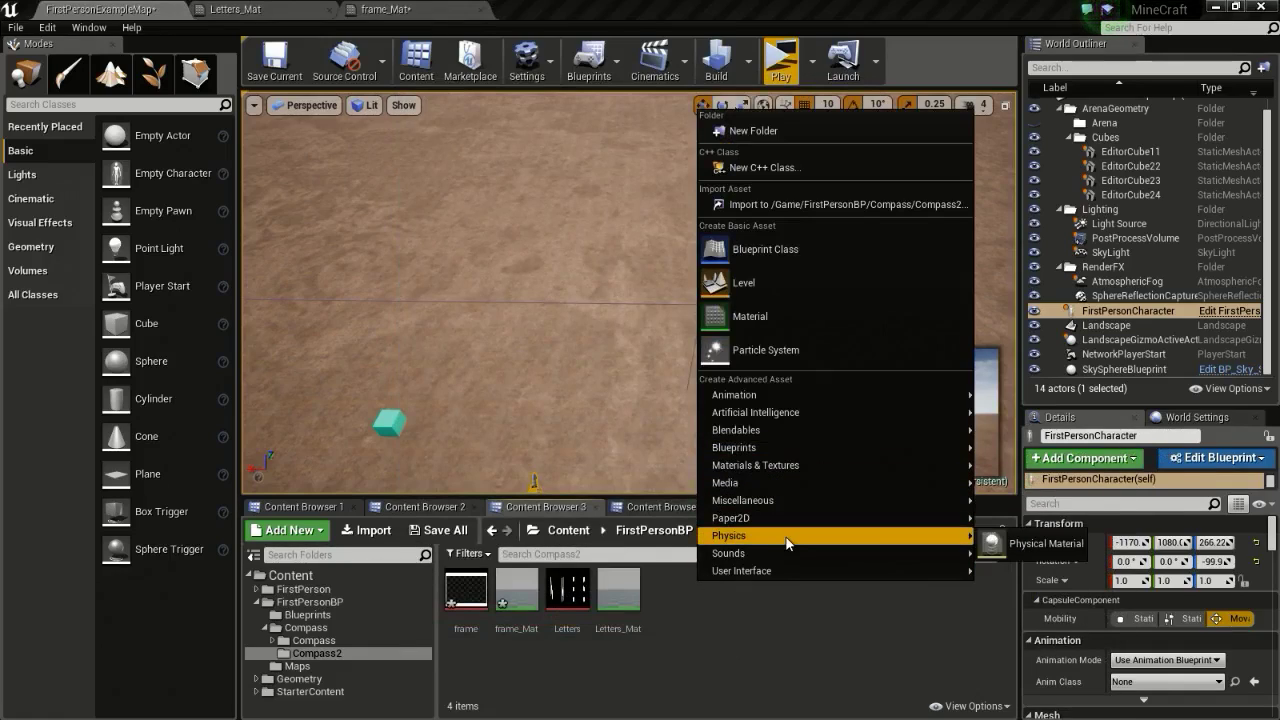
{"action": "left_click", "coordinate": [1040, 640]}
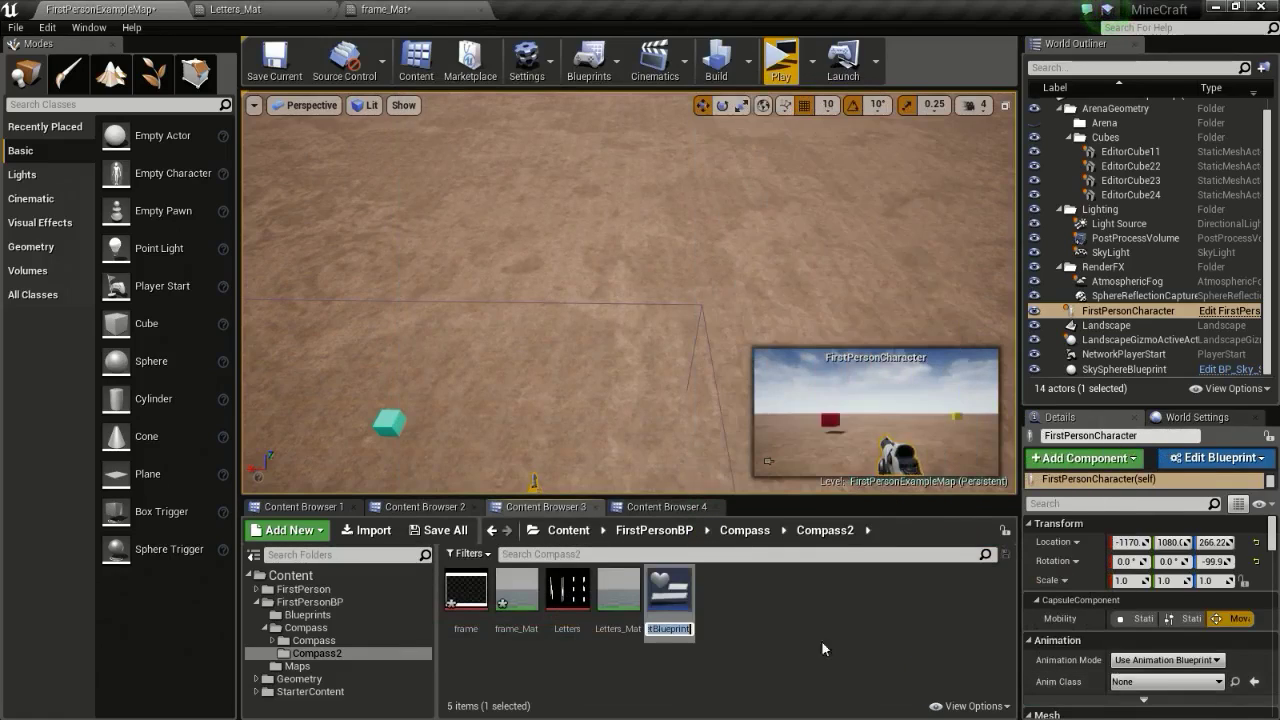
{"action": "type", "text": "H"}
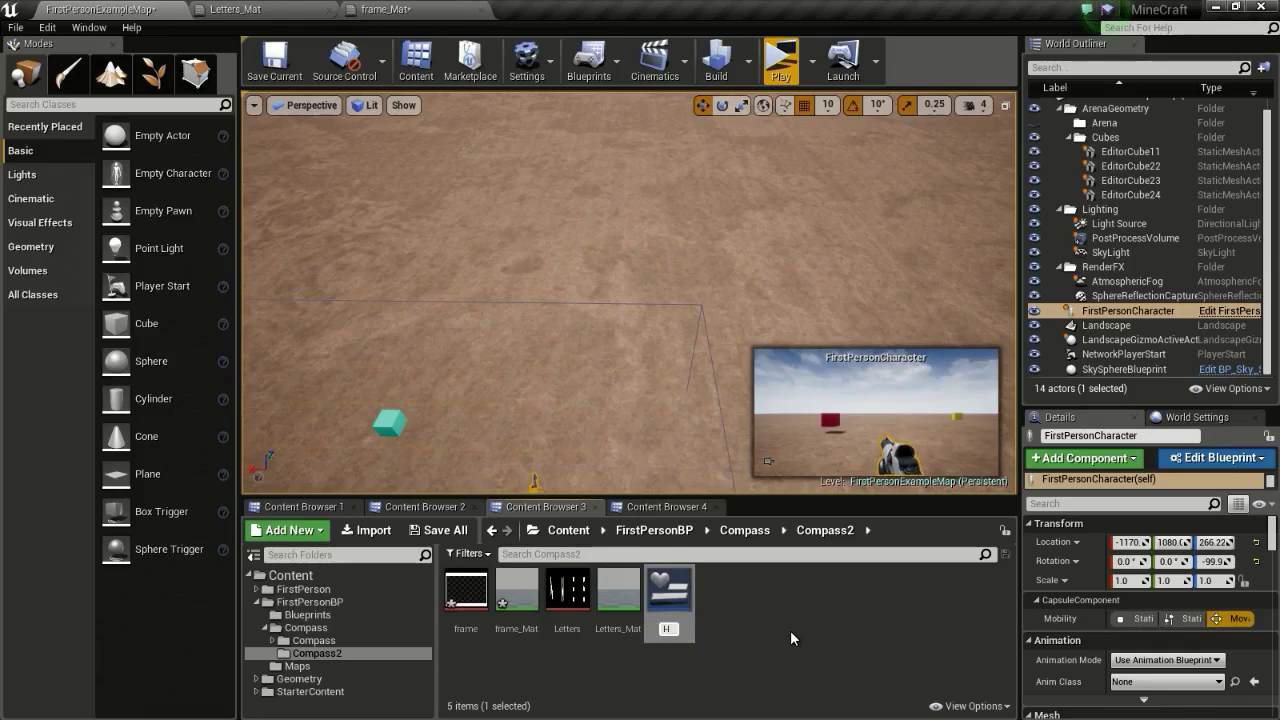
{"action": "type", "text": "UD_"}
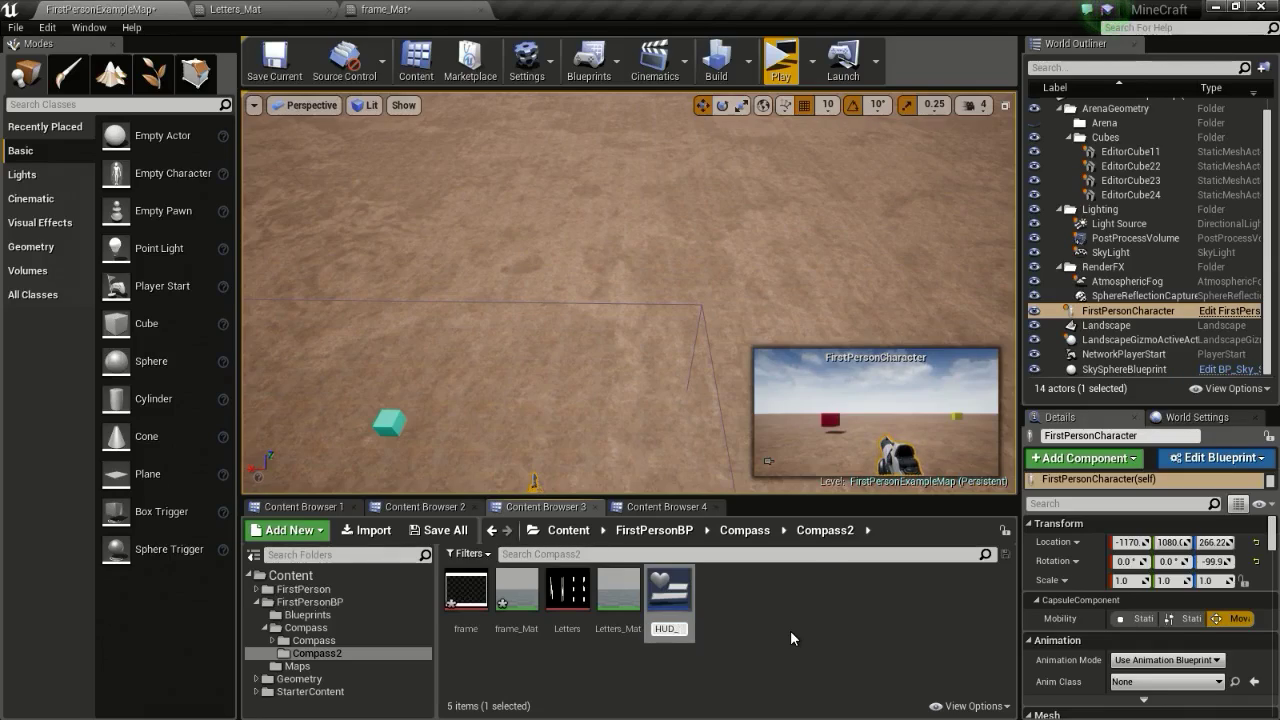
{"action": "type", "text": "Compass"}
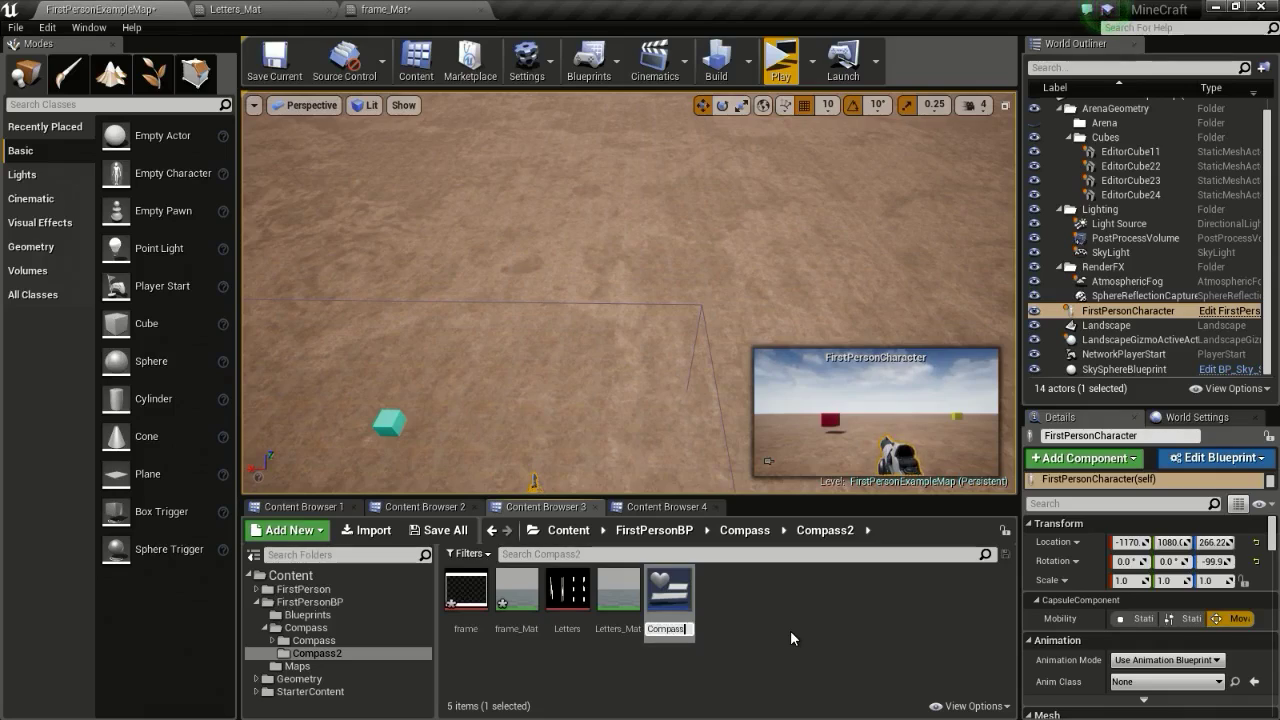
{"action": "key", "text": "Return"}
{"action": "double_click", "coordinate": [568, 600]}
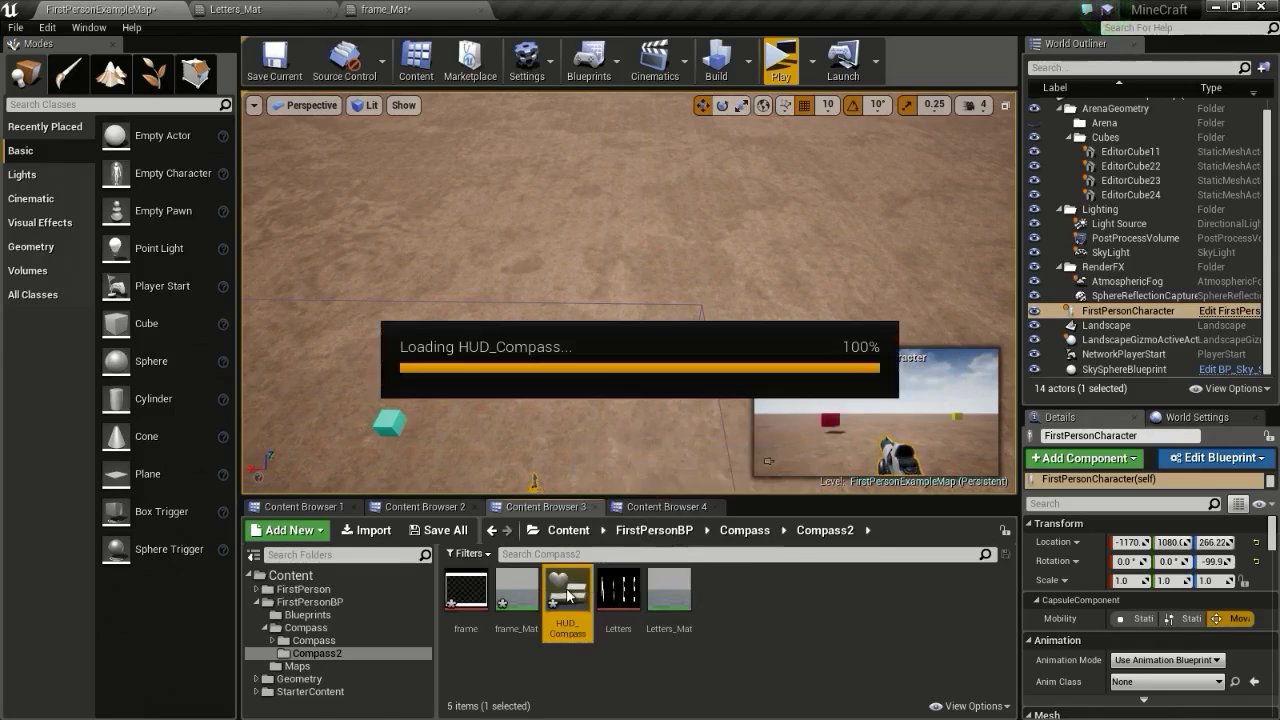
{"action": "left_click", "coordinate": [152, 8]}
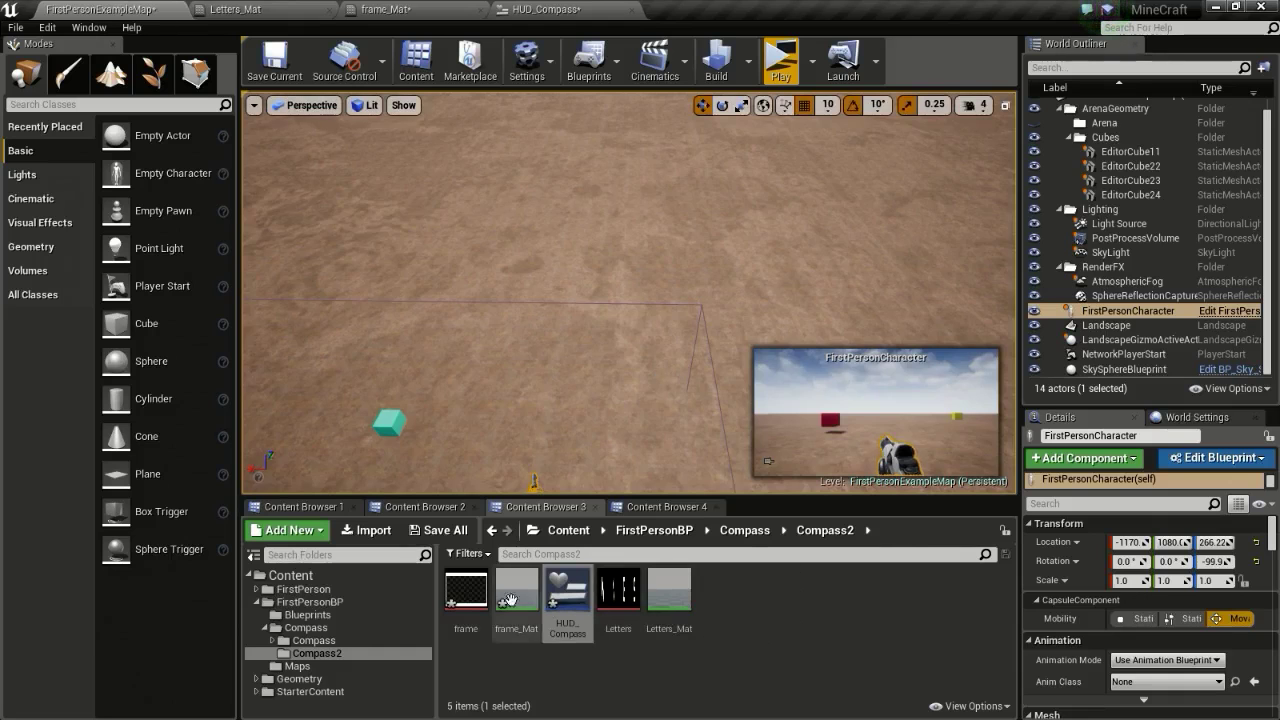
- Place frame_Mat as an image in HUD_Compass, size it to about 630 by 98 near the canvas top, and anchor it top-center
{"action": "left_click_drag", "start_coordinate": [510, 600], "coordinate": [740, 212]}
{"action": "scroll", "coordinate": [633, 228], "scroll_direction": "up", "scroll_amount": 2}
{"action": "left_click_drag", "start_coordinate": [639, 205], "coordinate": [579, 170]}
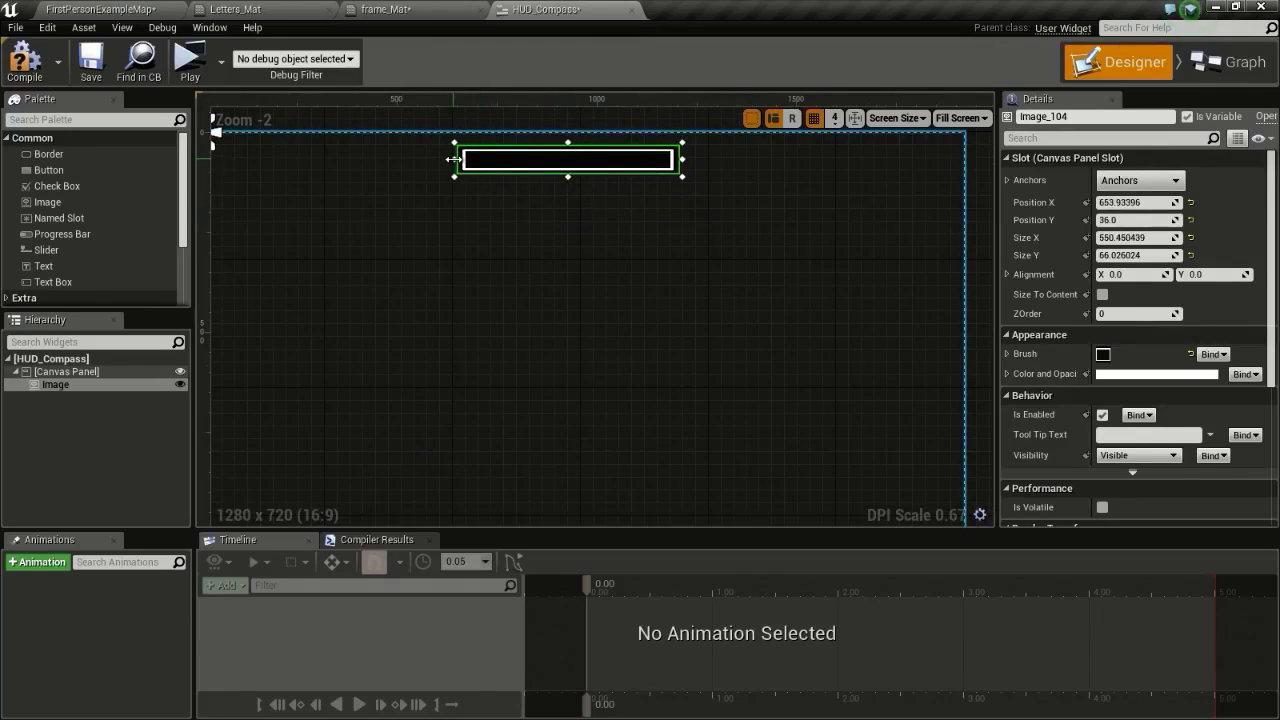
{"action": "left_click_drag", "start_coordinate": [569, 177], "coordinate": [568, 190]}
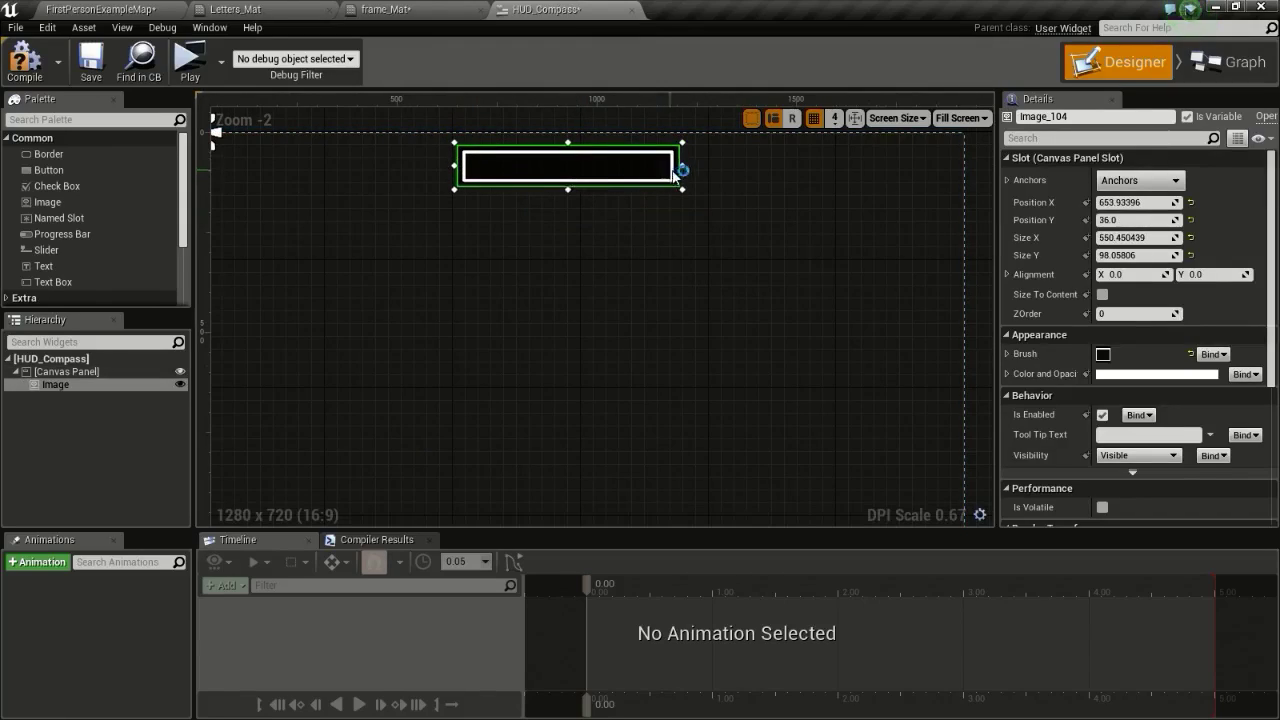
{"action": "left_click_drag", "start_coordinate": [682, 166], "coordinate": [716, 166]}
{"action": "left_click", "coordinate": [1150, 180]}
{"action": "left_click", "coordinate": [1138, 215]}
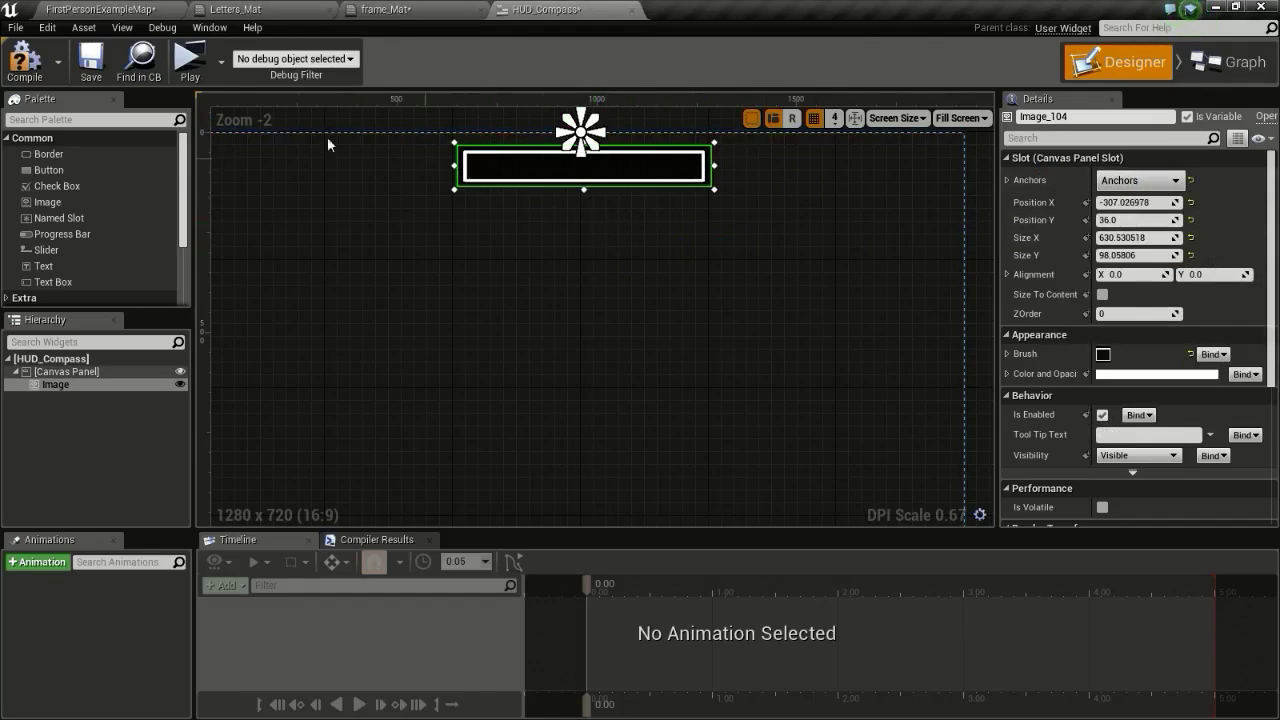
- Add Letters_Mat from the Compass2 folder to HUD_Compass as a second image and move it inside the compass frame
{"action": "left_click", "coordinate": [100, 9]}
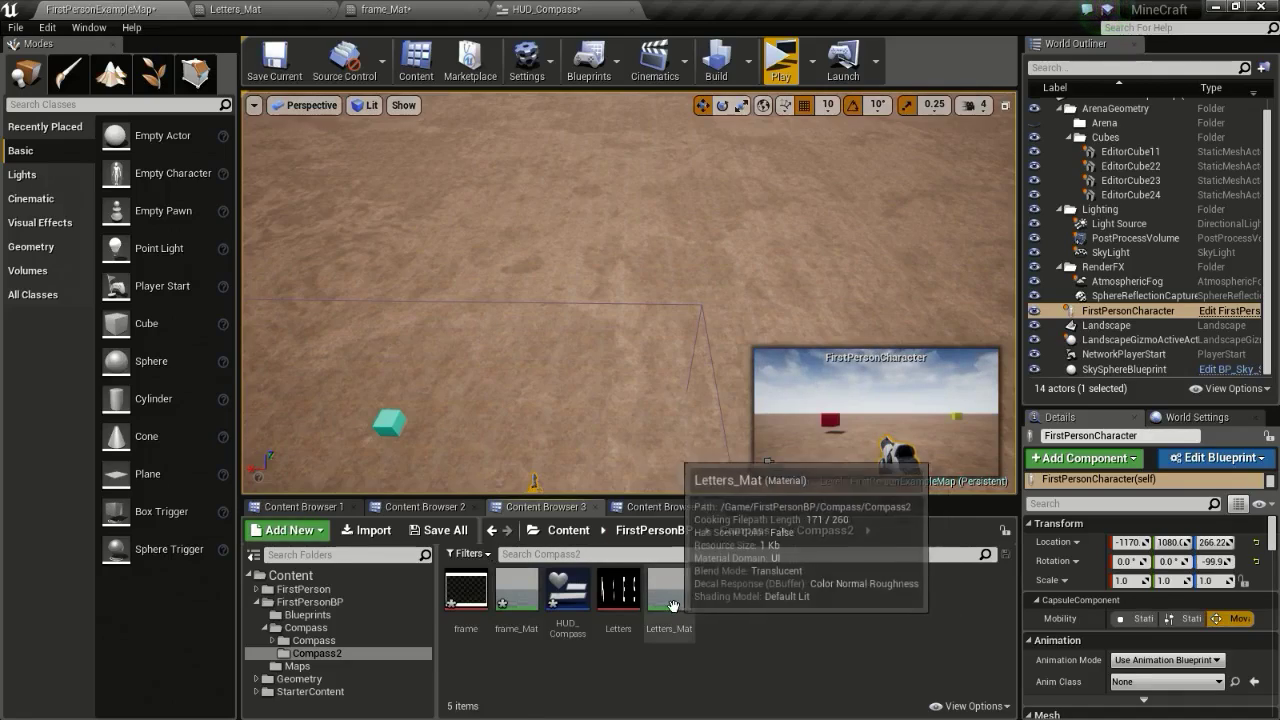
{"action": "left_click_drag", "start_coordinate": [655, 618], "coordinate": [568, 282]}
{"action": "scroll", "coordinate": [640, 294], "scroll_direction": "up", "scroll_amount": 1}
{"action": "right_click_drag", "start_coordinate": [623, 301], "coordinate": [619, 363]}
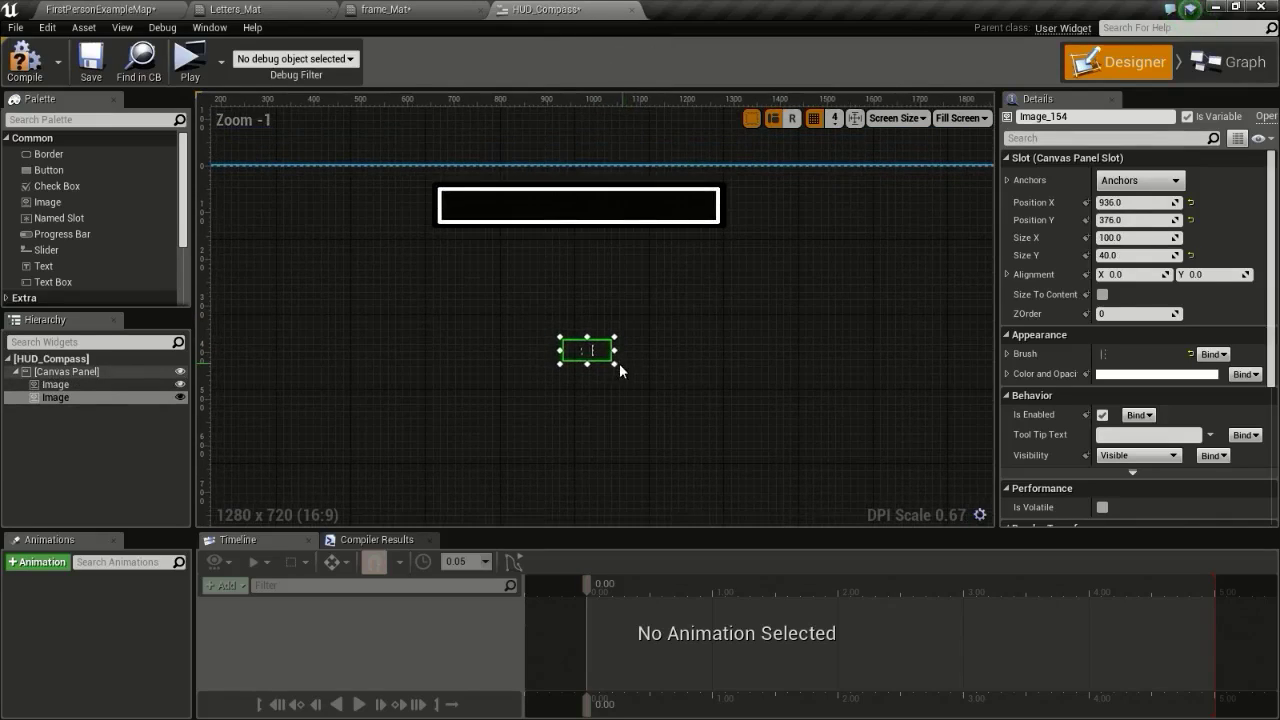
{"action": "left_click_drag", "start_coordinate": [560, 350], "coordinate": [573, 200]}
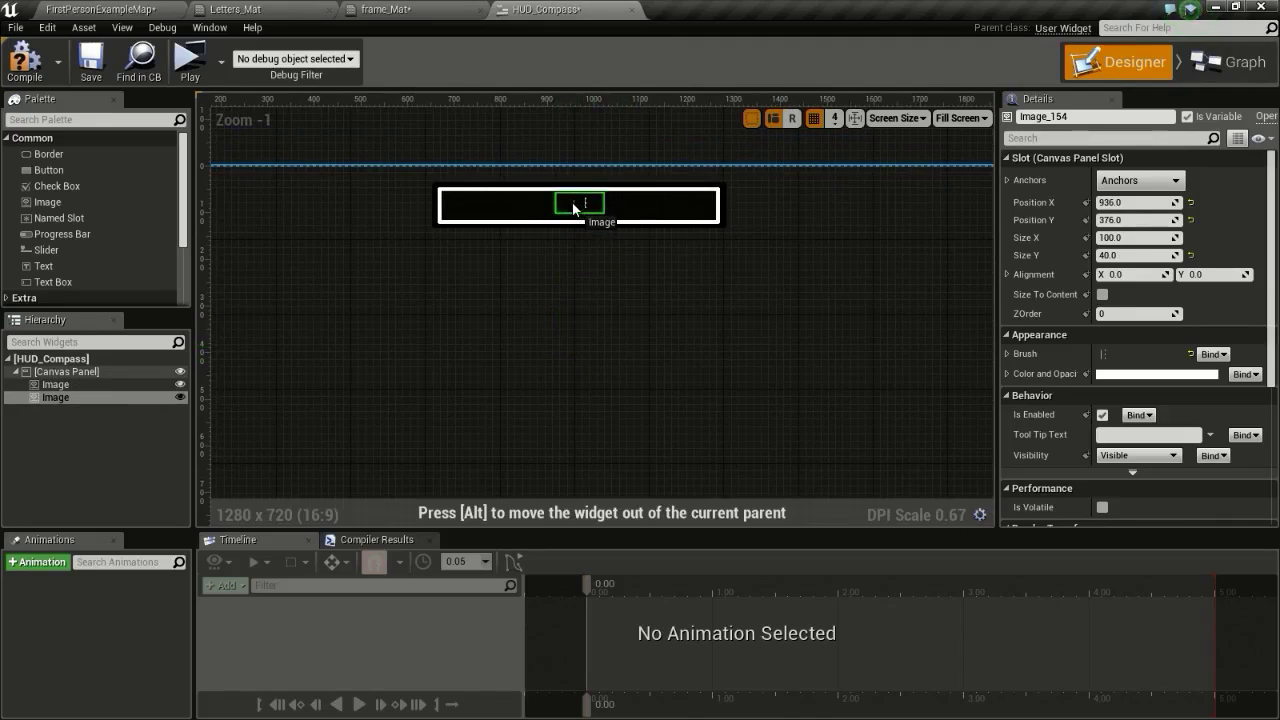
{"action": "left_click_drag", "start_coordinate": [573, 210], "coordinate": [575, 210]}
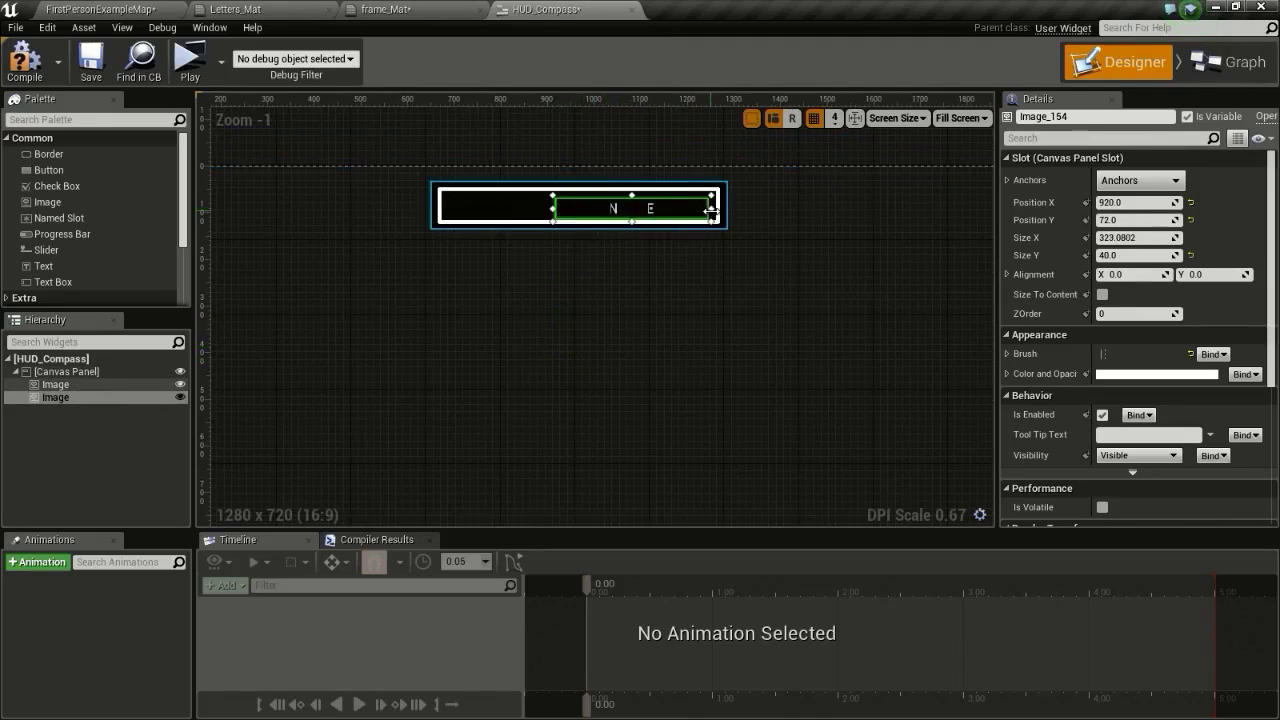
- Enlarge the letters image to about 500 by 50 within the frame and anchor it top-center
{"action": "left_click_drag", "start_coordinate": [554, 208], "coordinate": [503, 207]}
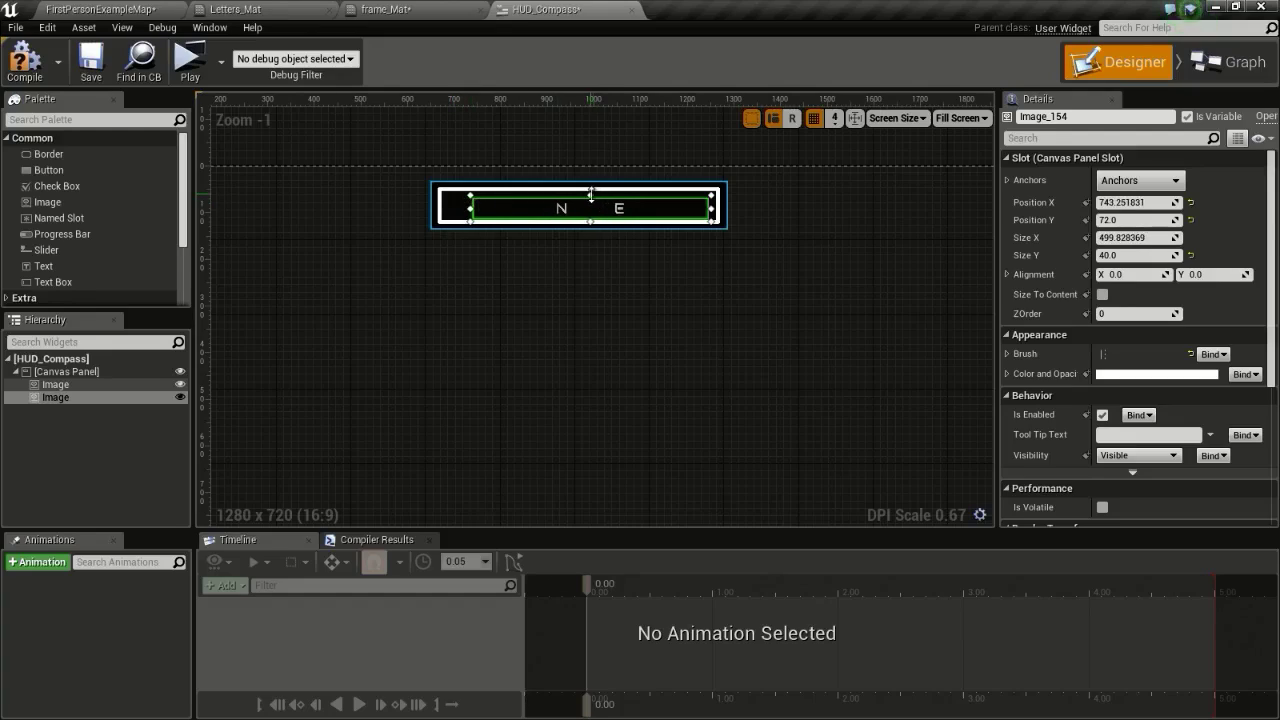
{"action": "left_click_drag", "start_coordinate": [590, 195], "coordinate": [616, 231]}
{"action": "left_click", "coordinate": [1134, 186]}
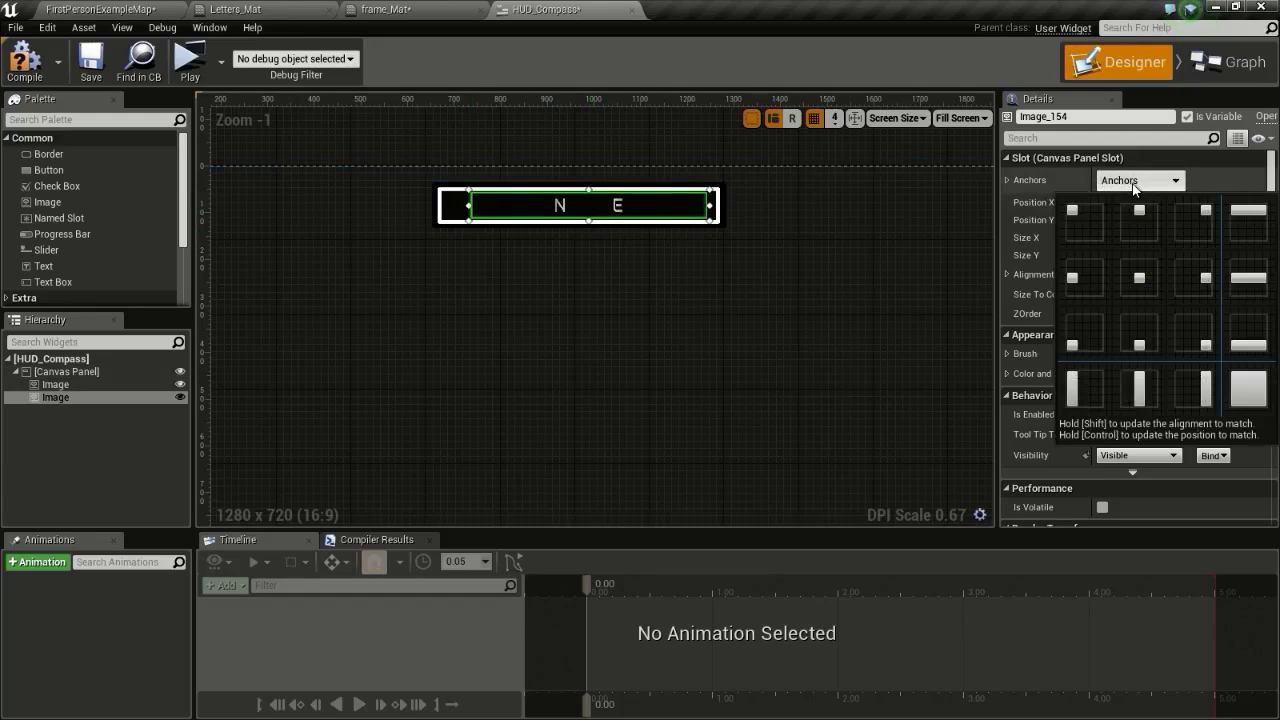
{"action": "left_click", "coordinate": [1139, 212]}
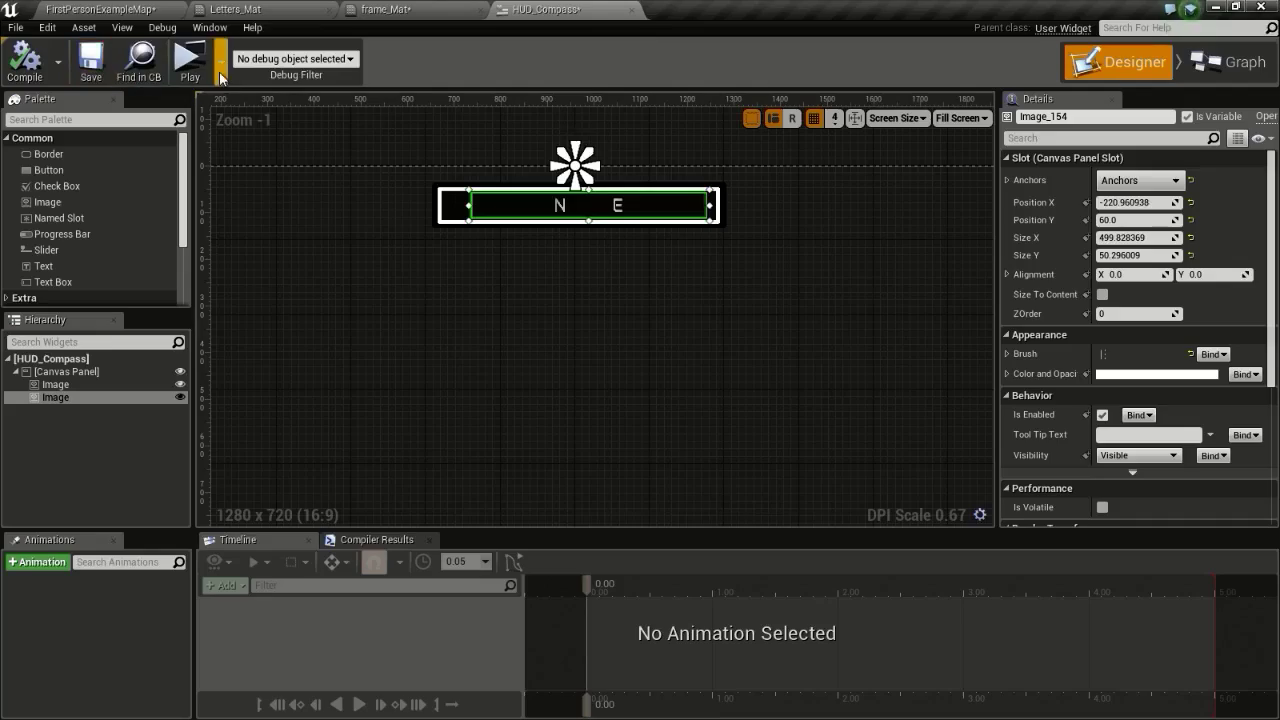
- Play the level preview to examine the compass on screen while moving forward, and exit the preview
{"action": "left_click", "coordinate": [189, 60]}
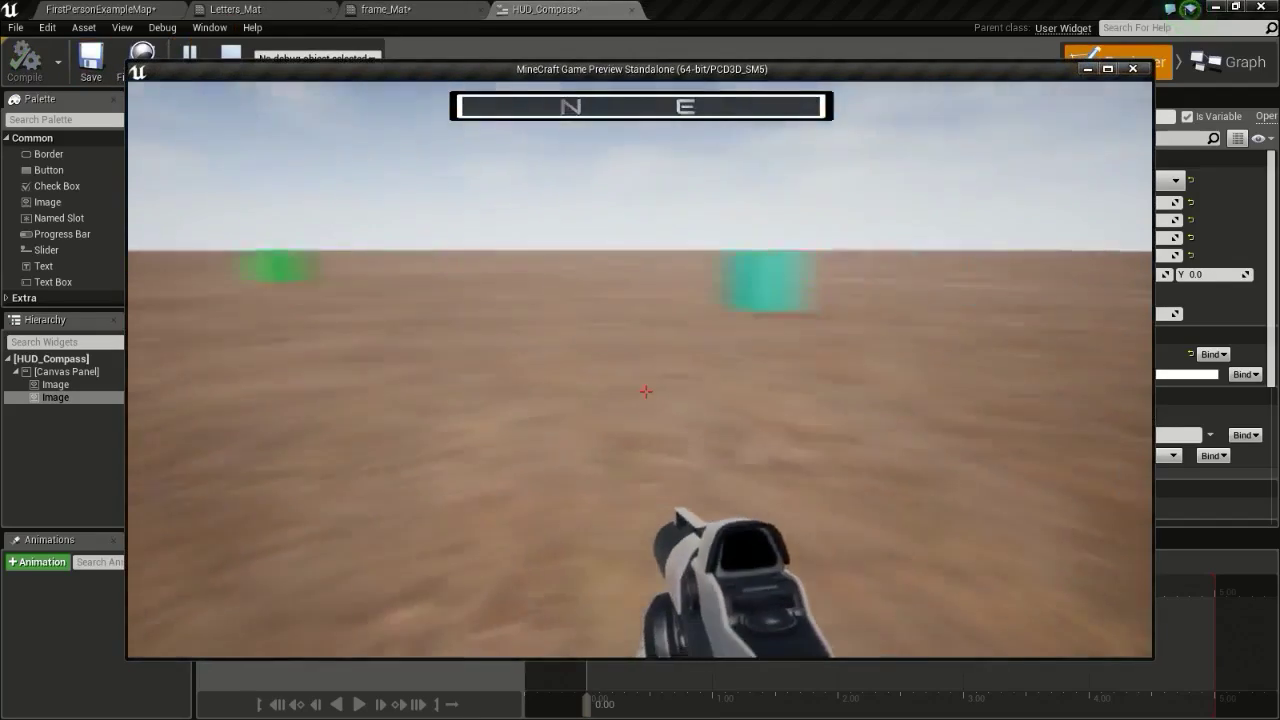
{"action": "key", "text": "w"}
{"action": "key", "text": "Escape"}
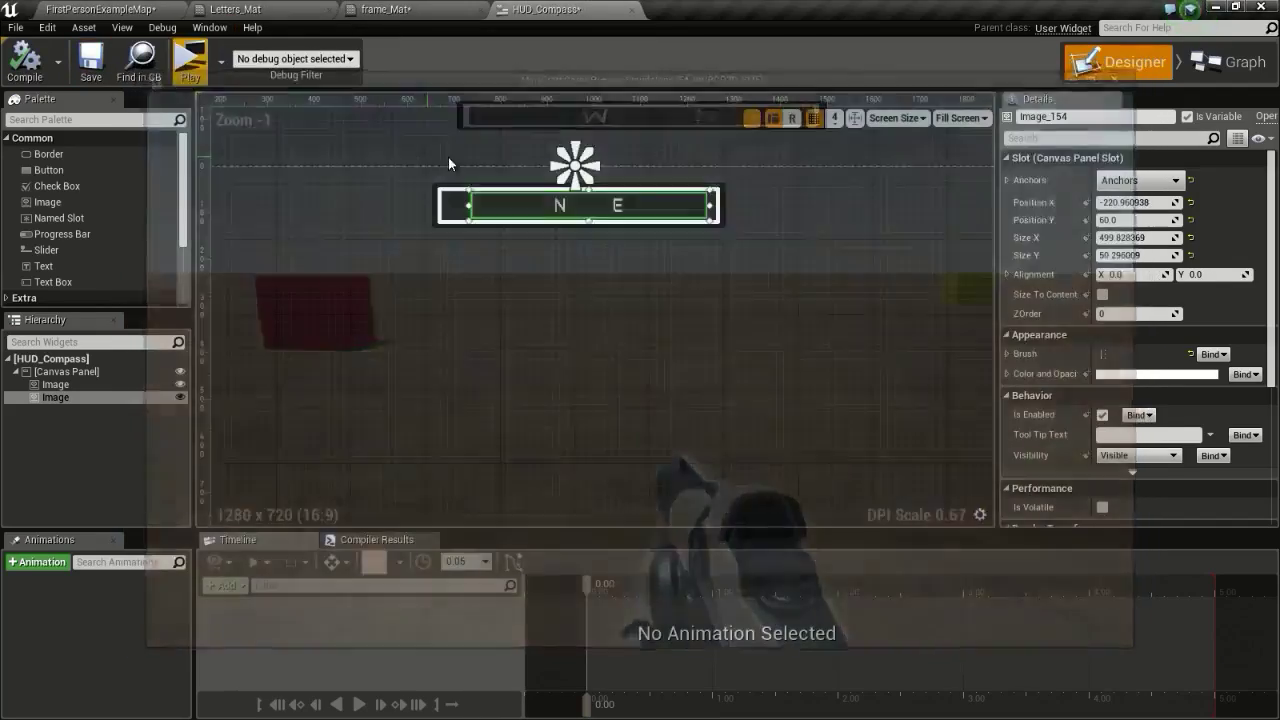
- Open the FirstPersonCharacter blueprint from the Blueprints folder under FirstPersonBP in the level editor
{"action": "left_click", "coordinate": [158, 8]}
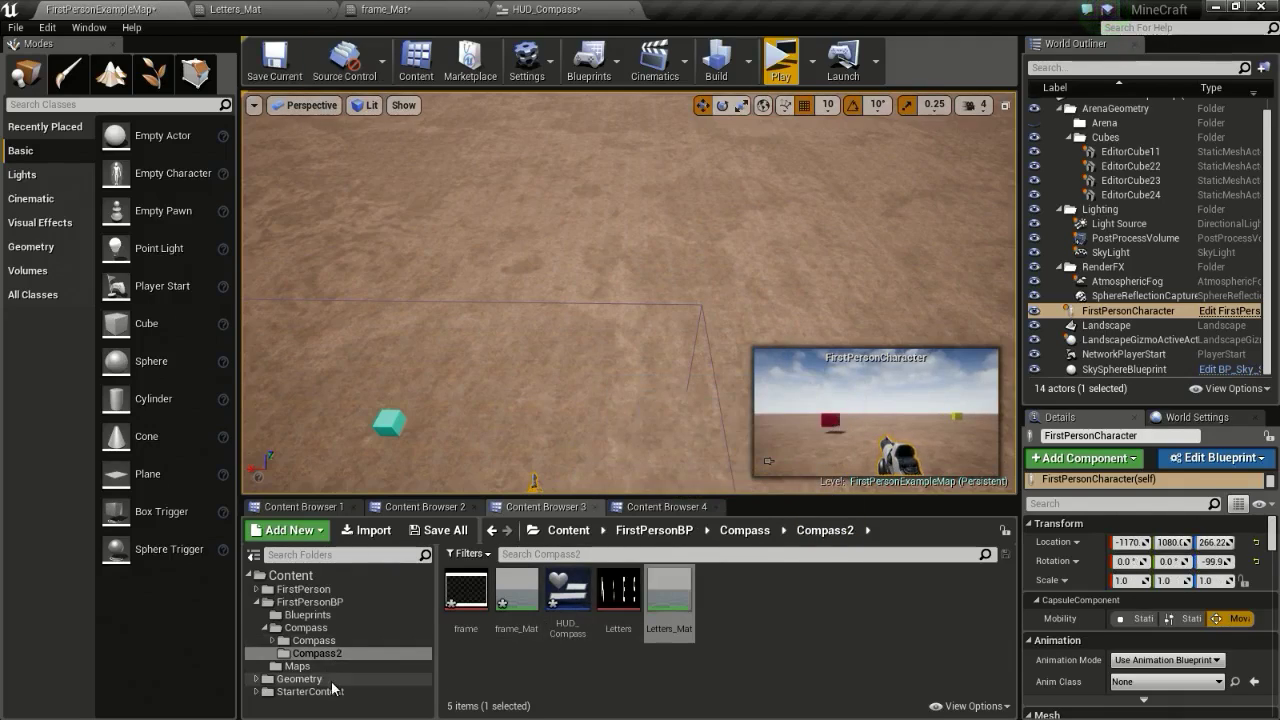
{"action": "left_click", "coordinate": [341, 601]}
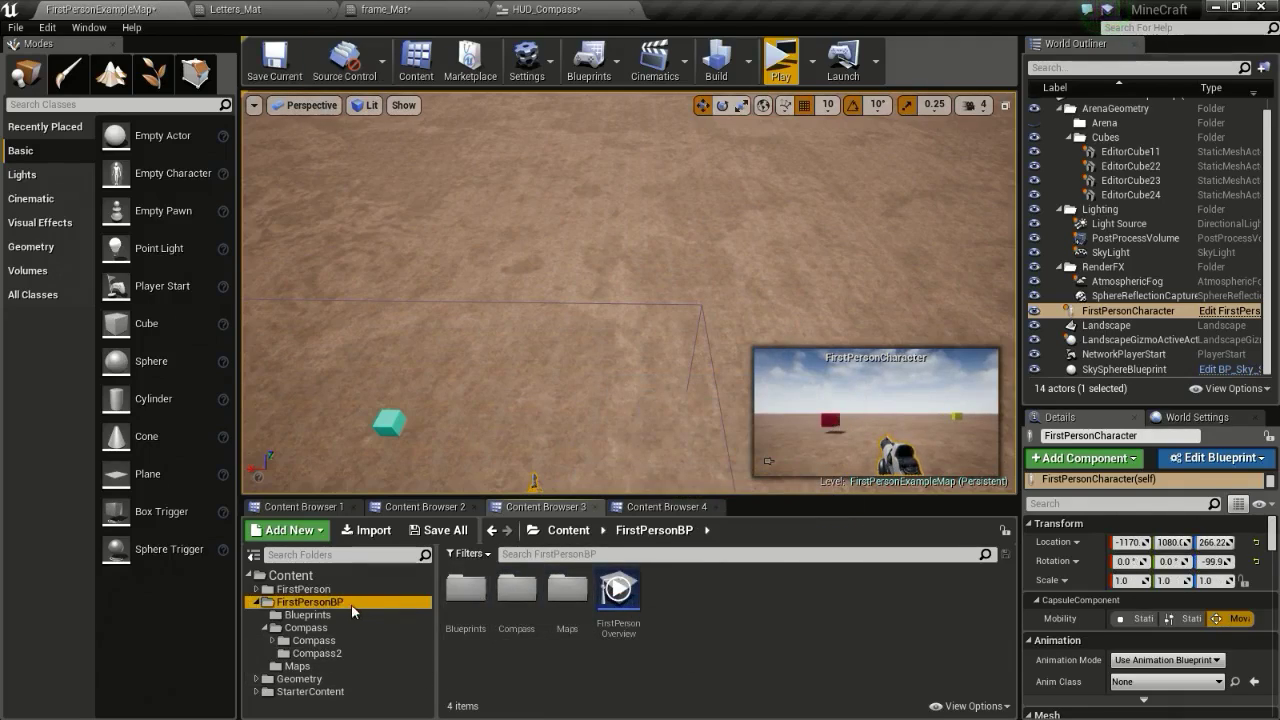
{"action": "left_click", "coordinate": [465, 590]}
{"action": "double_click", "coordinate": [465, 590]}
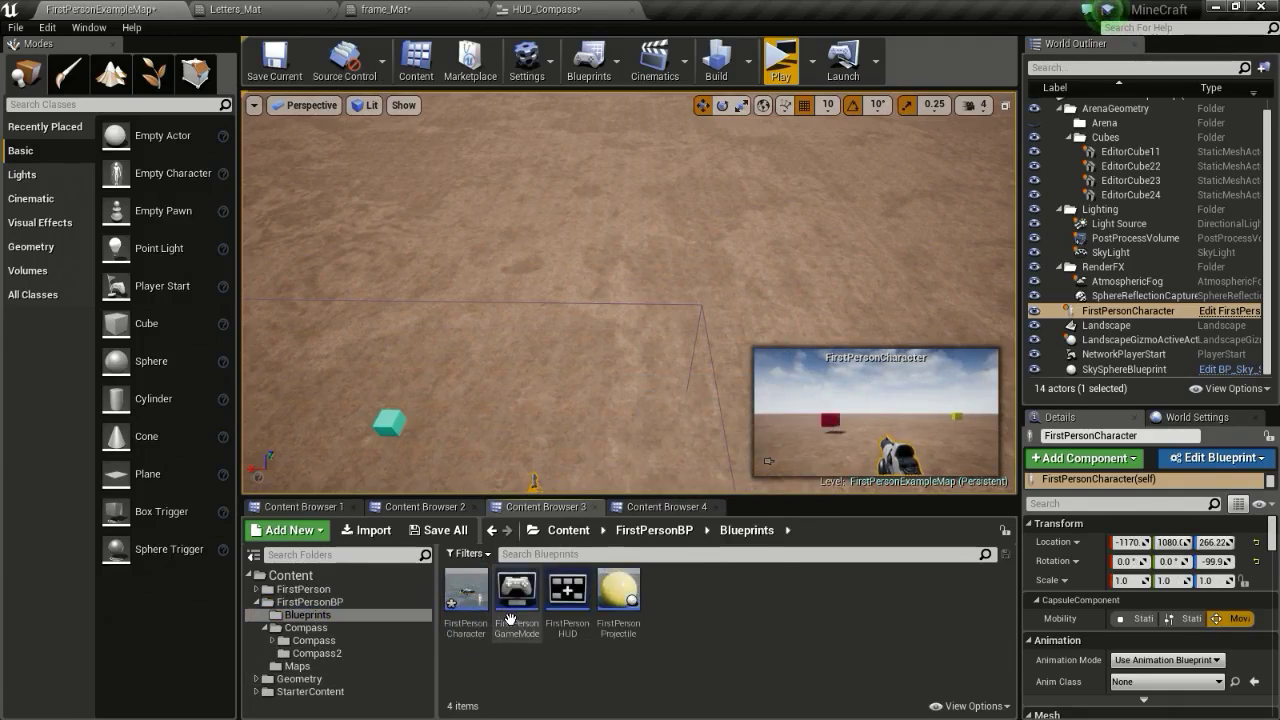
{"action": "double_click", "coordinate": [465, 592]}
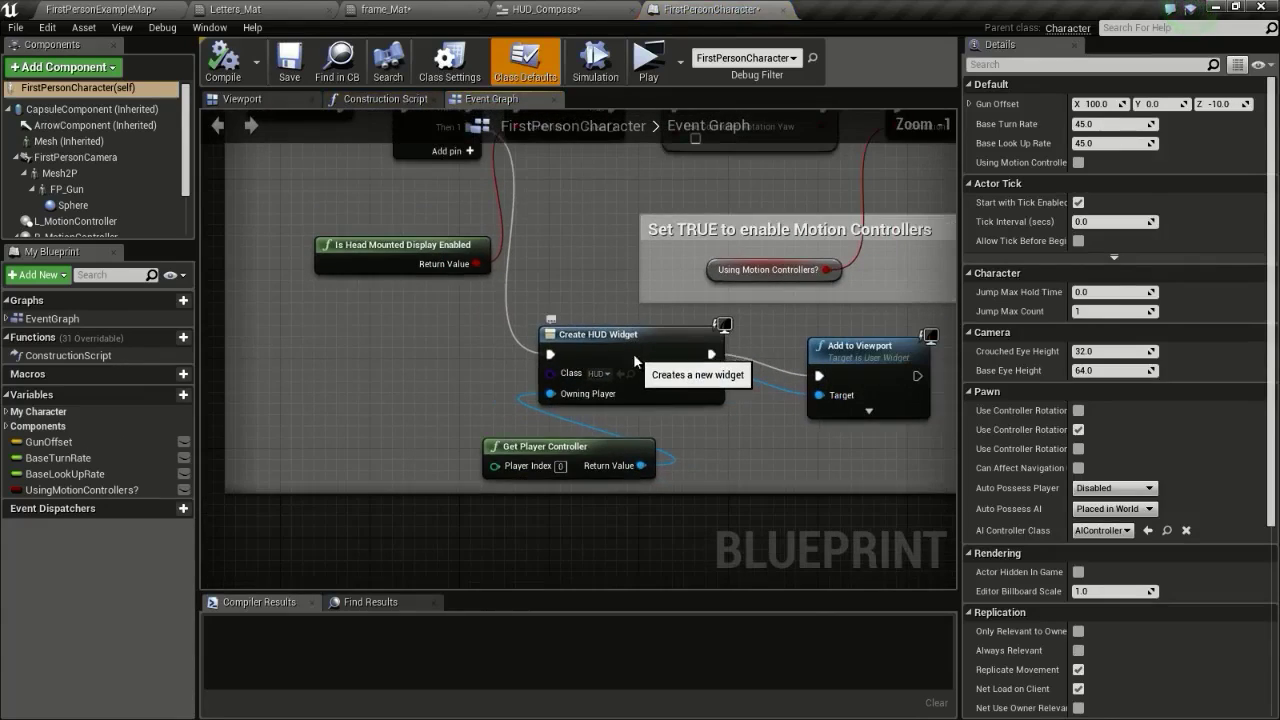
- Delete the existing Create HUD Widget, Get Player Controller, Add to Viewport and Sequence nodes from the Event Graph
{"action": "left_click_drag", "start_coordinate": [832, 501], "coordinate": [548, 388]}
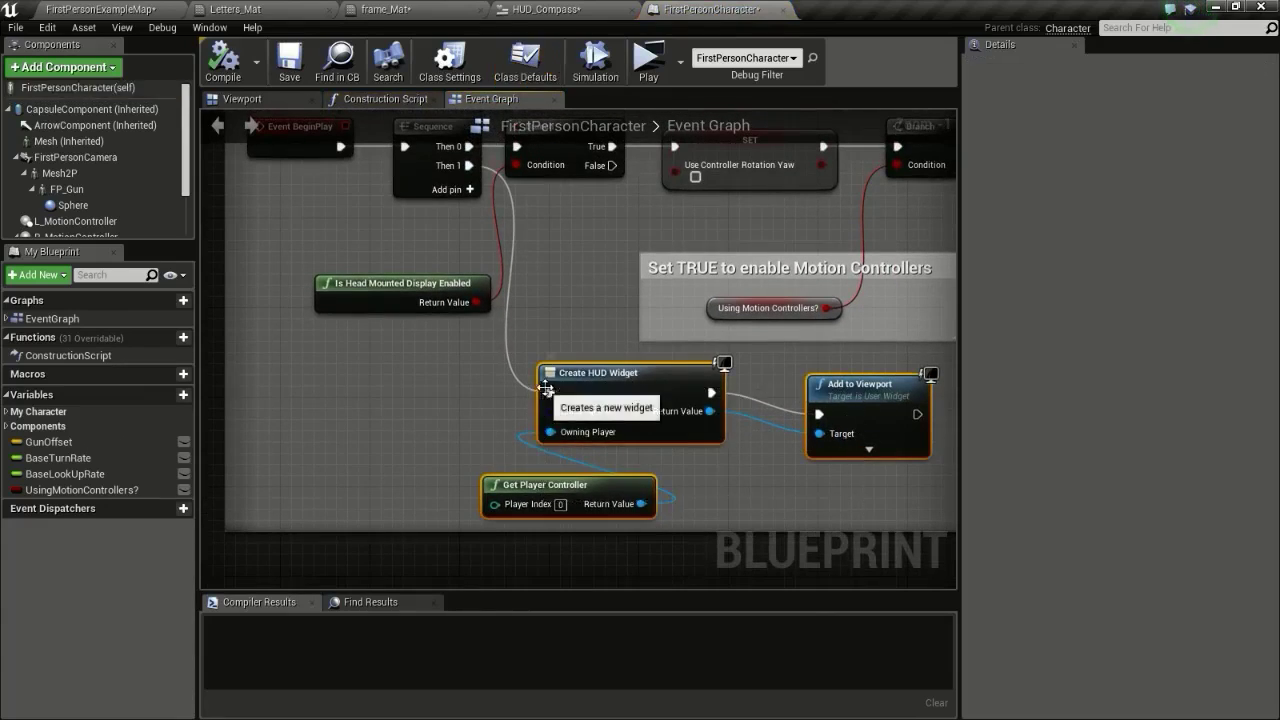
{"action": "key", "text": "Delete"}
{"action": "right_click_drag", "start_coordinate": [597, 352], "coordinate": [652, 470]}
{"action": "left_click", "coordinate": [494, 277]}
{"action": "key", "text": "Delete"}
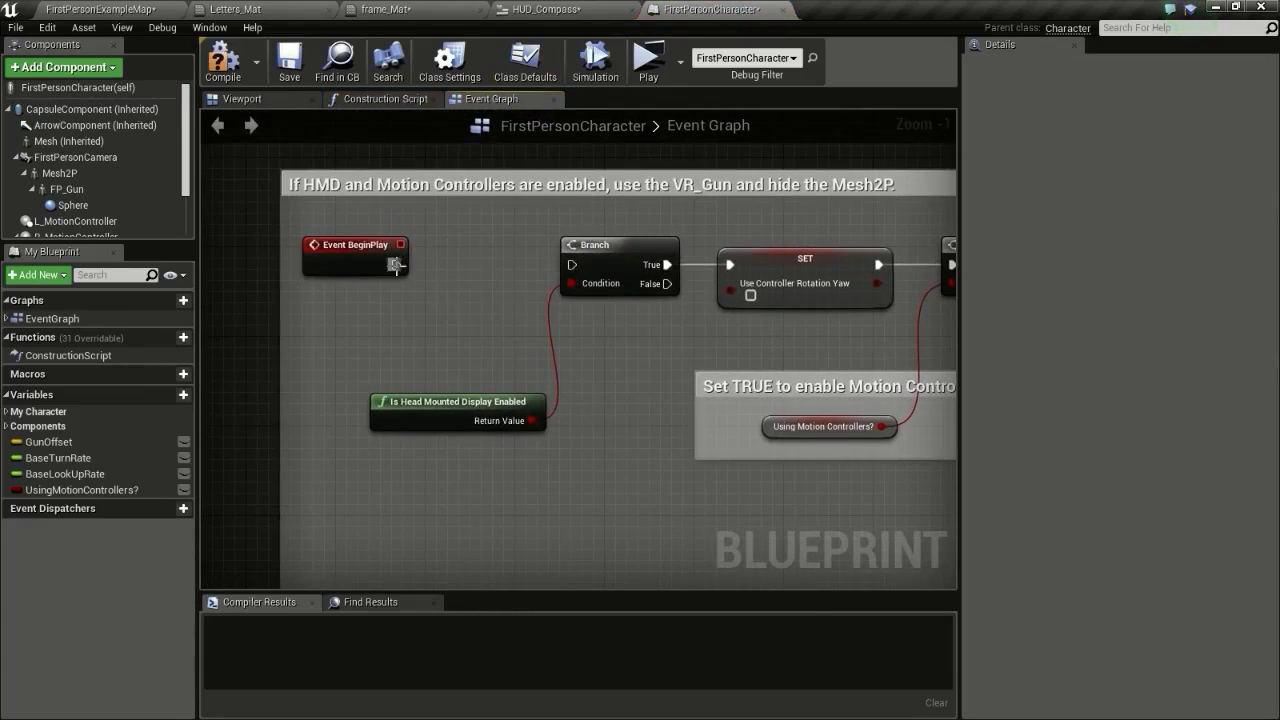
- Add a Sequence node after Event BeginPlay and connect its Then 0 output to the Branch node
{"action": "left_click_drag", "start_coordinate": [395, 264], "coordinate": [481, 218]}
{"action": "type", "text": "seq"}
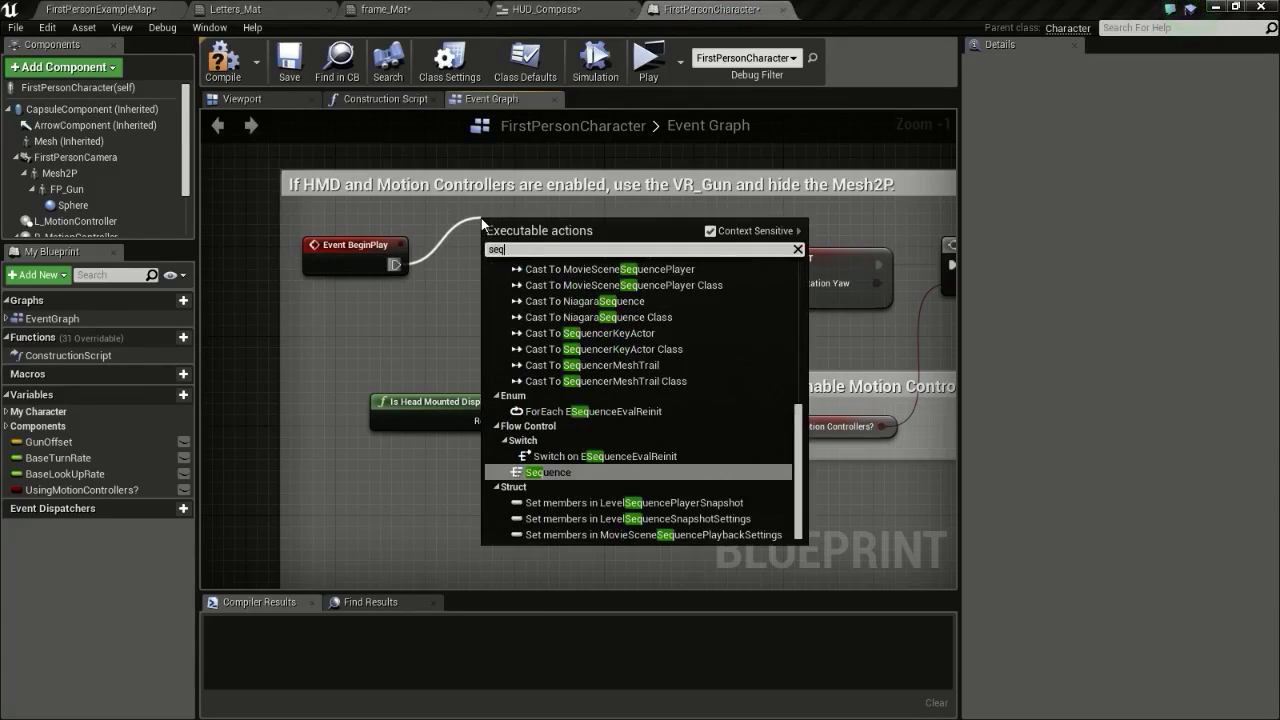
{"action": "type", "text": "uence"}
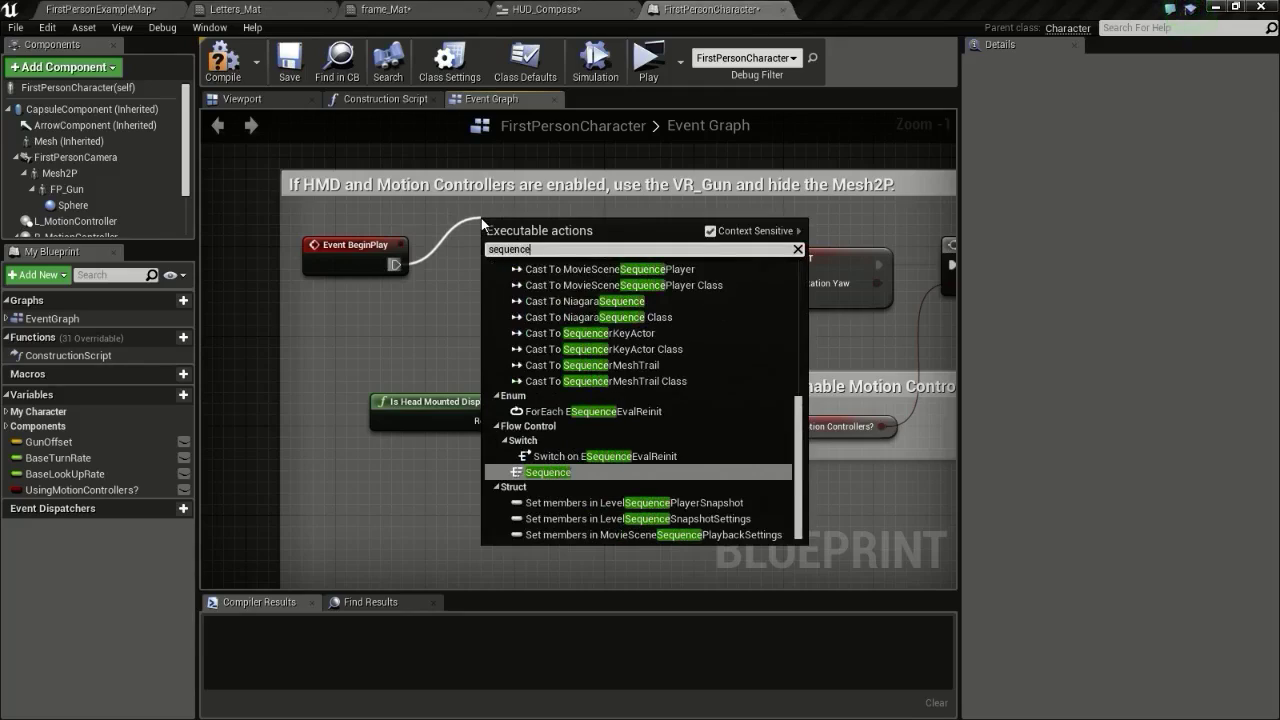
{"action": "key", "text": "Return"}
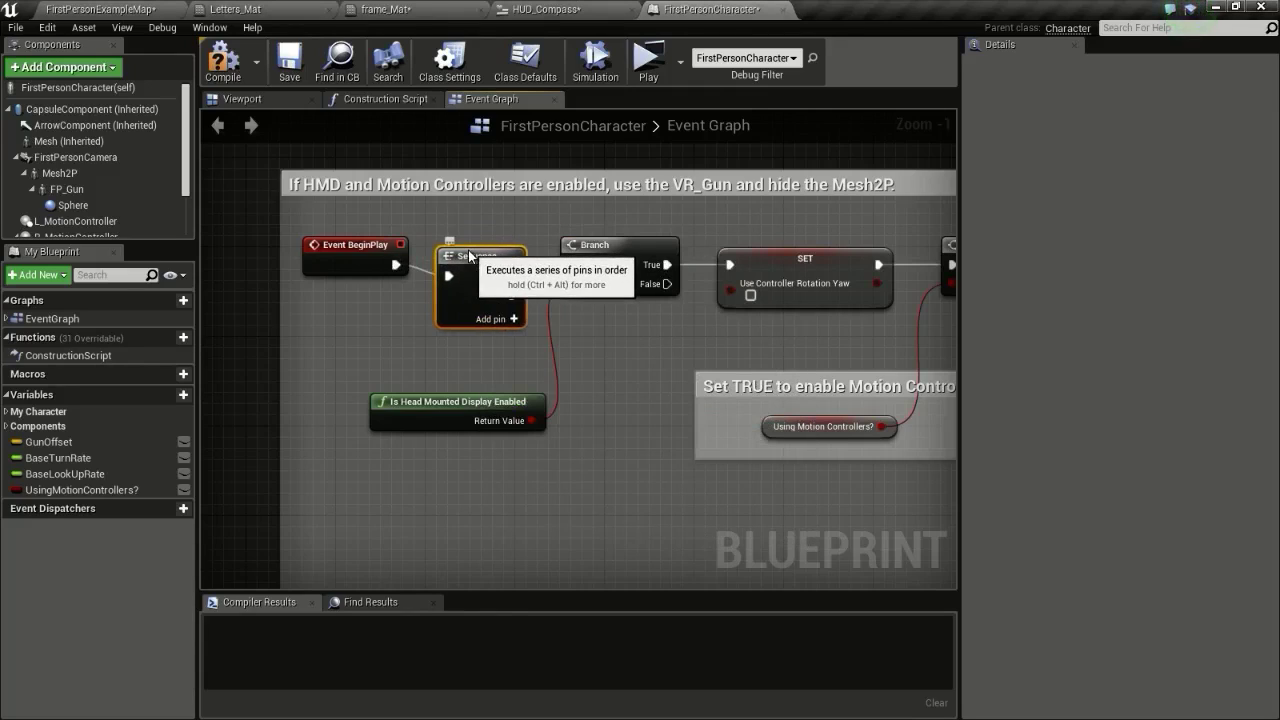
{"action": "left_click_drag", "start_coordinate": [469, 254], "coordinate": [573, 266]}
- Add a Create Widget node from the Sequence's Then 1 output and set its class to HUD_Compass
{"action": "right_click_drag", "start_coordinate": [575, 356], "coordinate": [486, 283]}
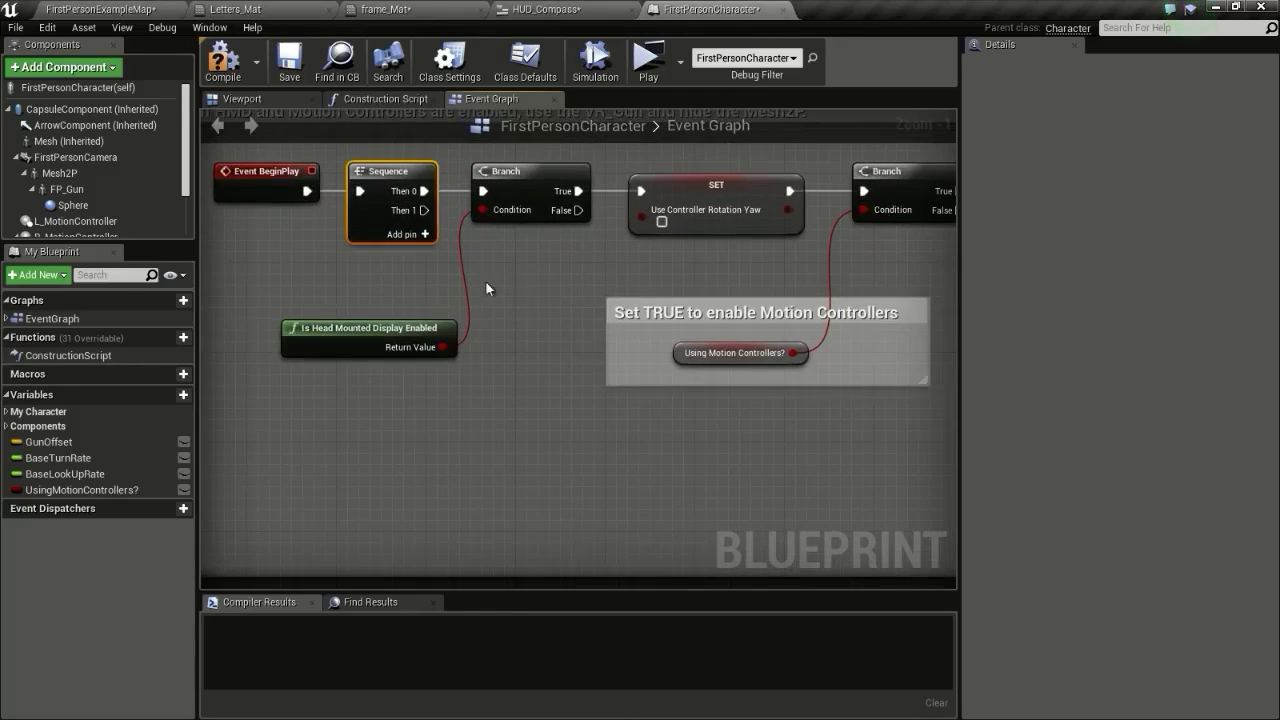
{"action": "left_click_drag", "start_coordinate": [428, 213], "coordinate": [485, 443]}
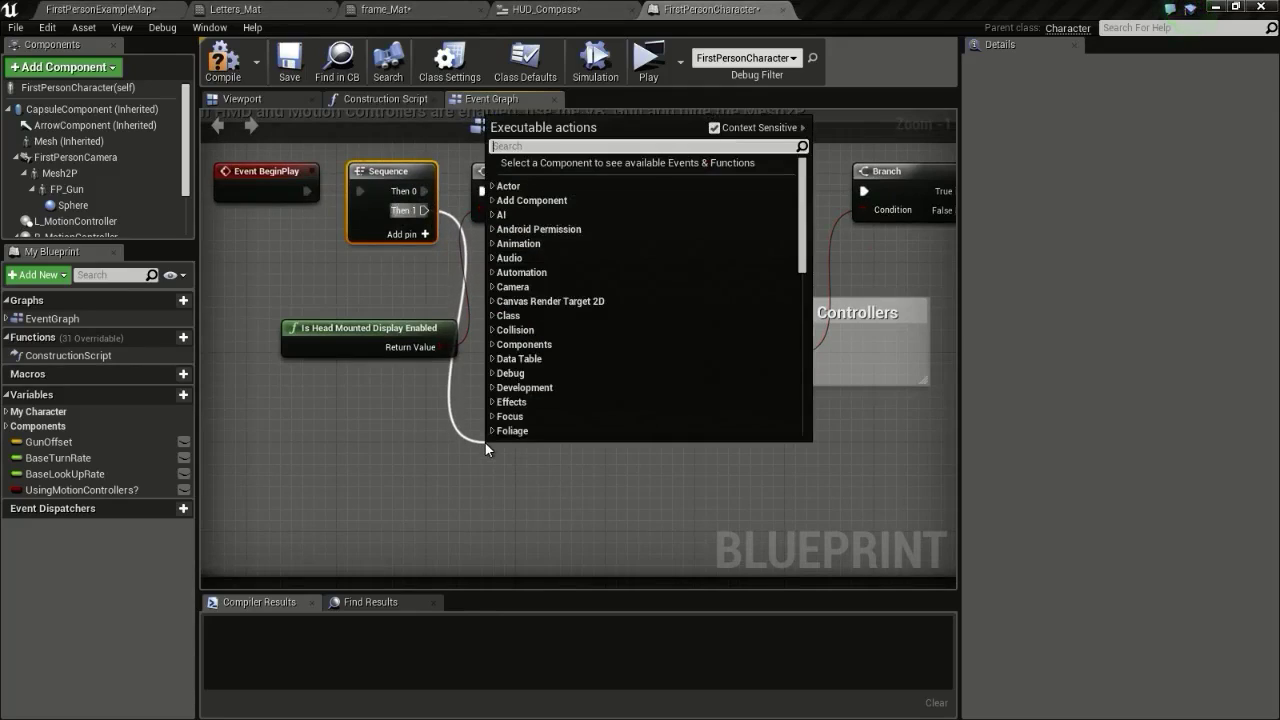
{"action": "type", "text": "createw"}
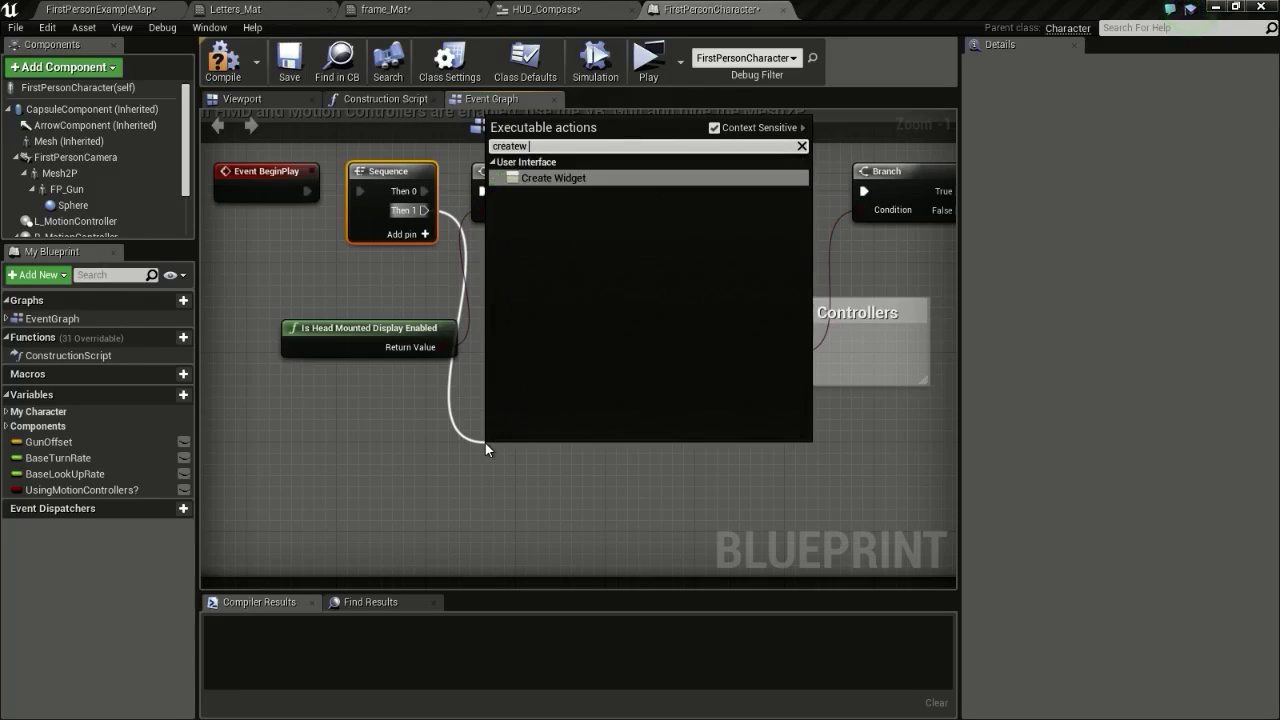
{"action": "key", "text": "Return"}
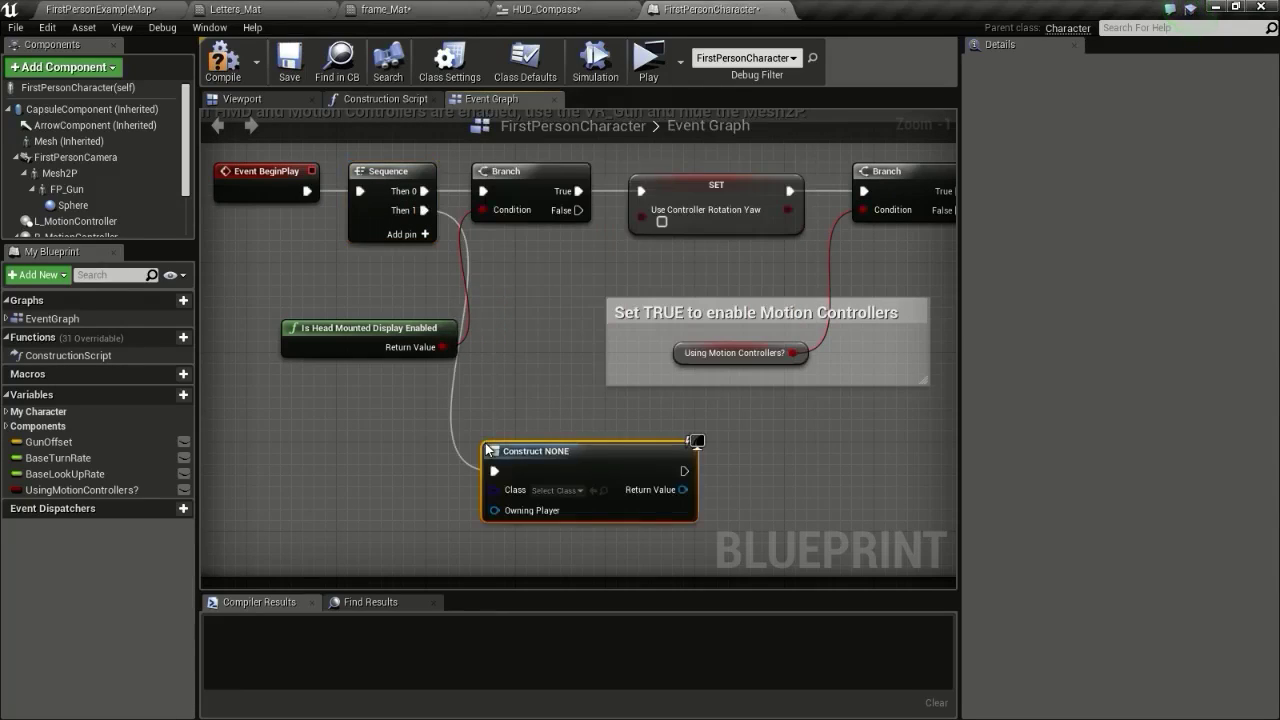
{"action": "left_click", "coordinate": [557, 494]}
{"action": "left_click", "coordinate": [615, 553]}
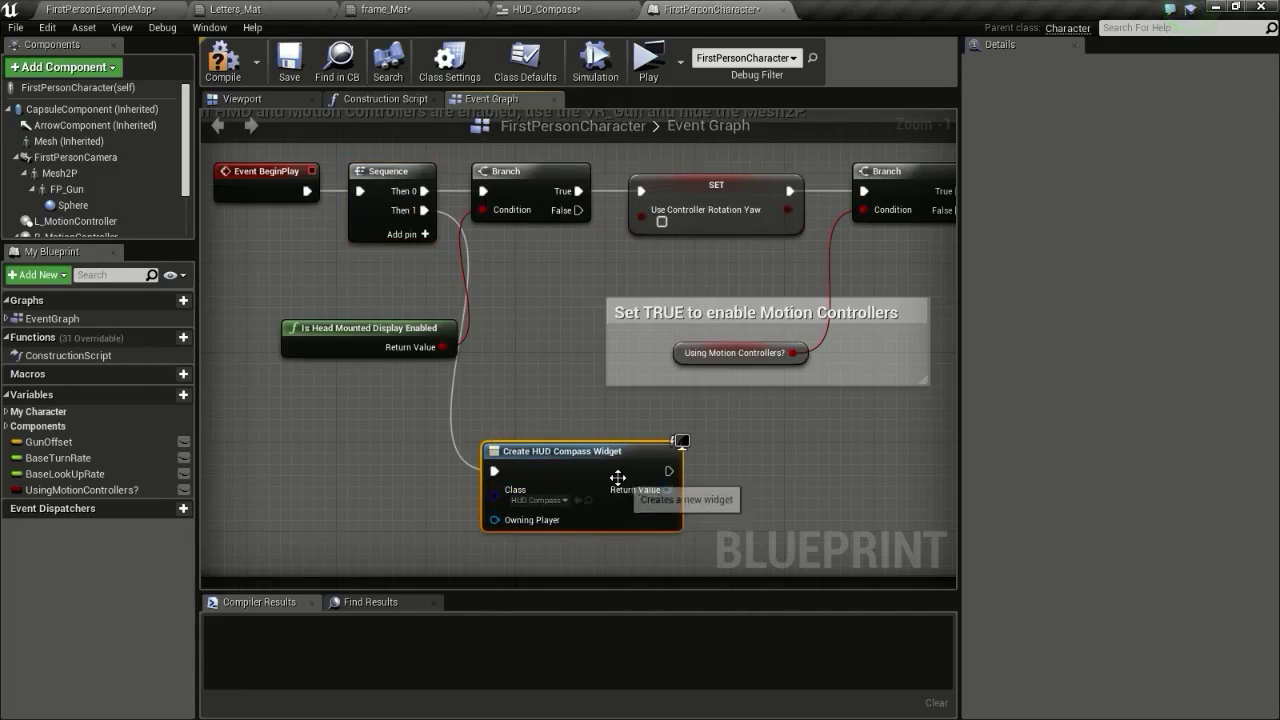
- Look up the HUD_Compass widget in the Compass2 folder and return to the FirstPersonCharacter blueprint
{"action": "left_click", "coordinate": [185, 9]}
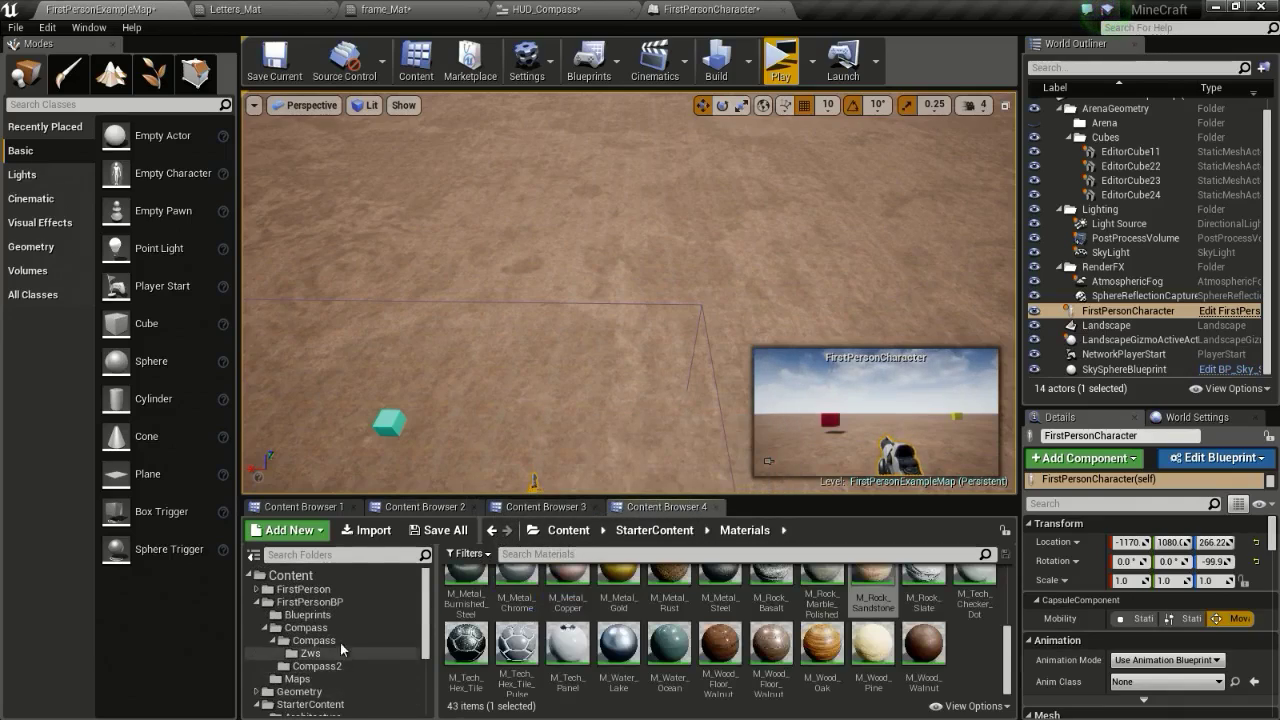
{"action": "left_click", "coordinate": [348, 630]}
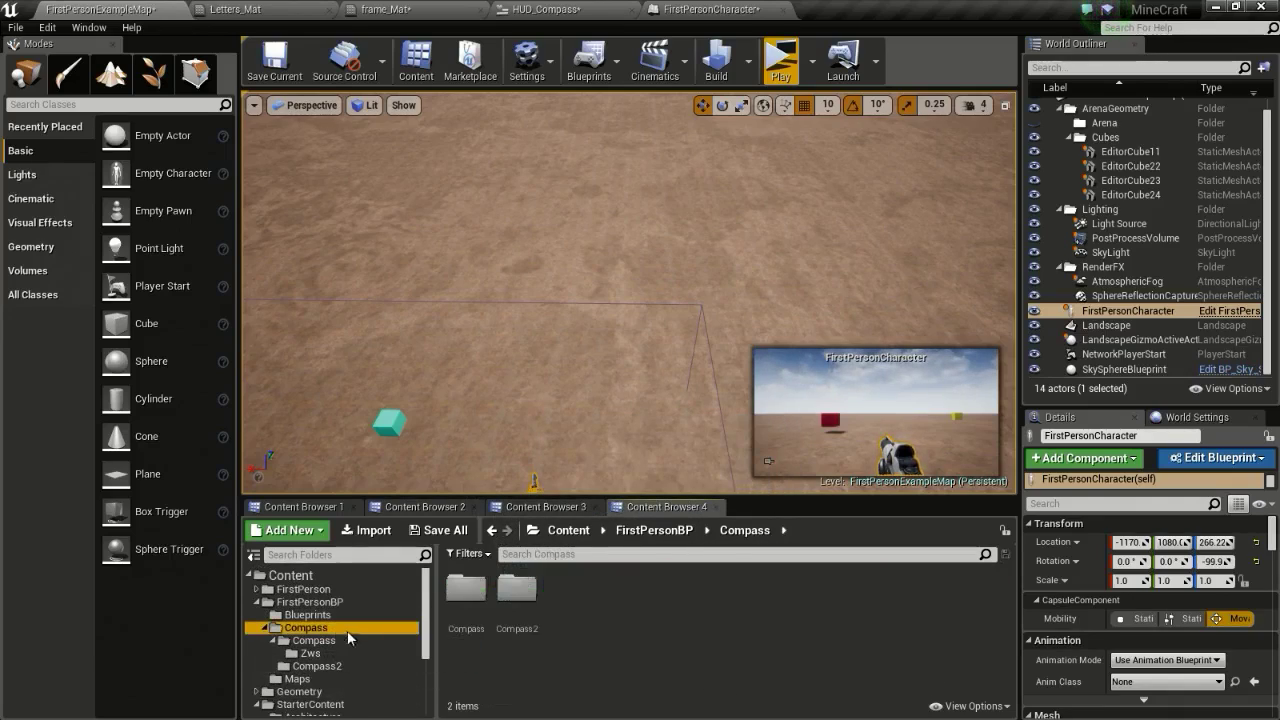
{"action": "double_click", "coordinate": [516, 590]}
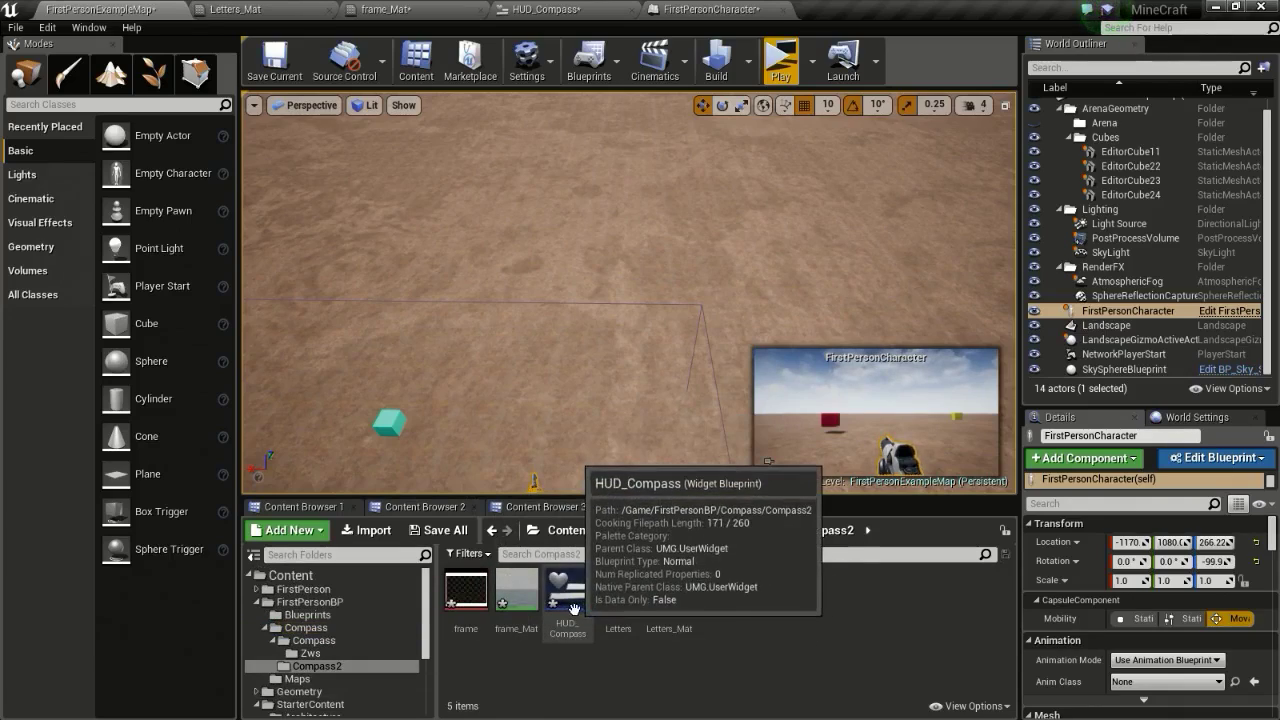
{"action": "left_click", "coordinate": [748, 9]}
- Feed the Create HUD Compass Widget node's Owning Player input from a new Get Player Controller node placed beside it
{"action": "right_click_drag", "start_coordinate": [832, 438], "coordinate": [797, 407]}
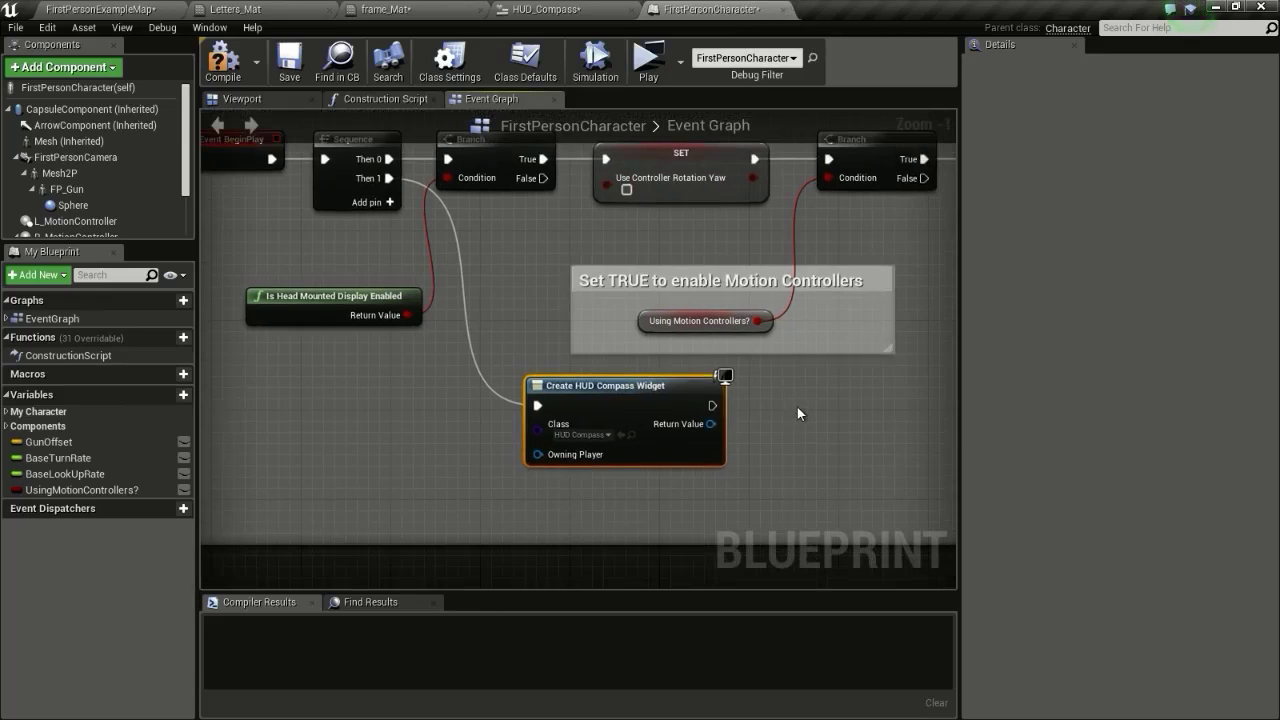
{"action": "left_click_drag", "start_coordinate": [538, 456], "coordinate": [365, 461]}
{"action": "type", "text": "get pla"}
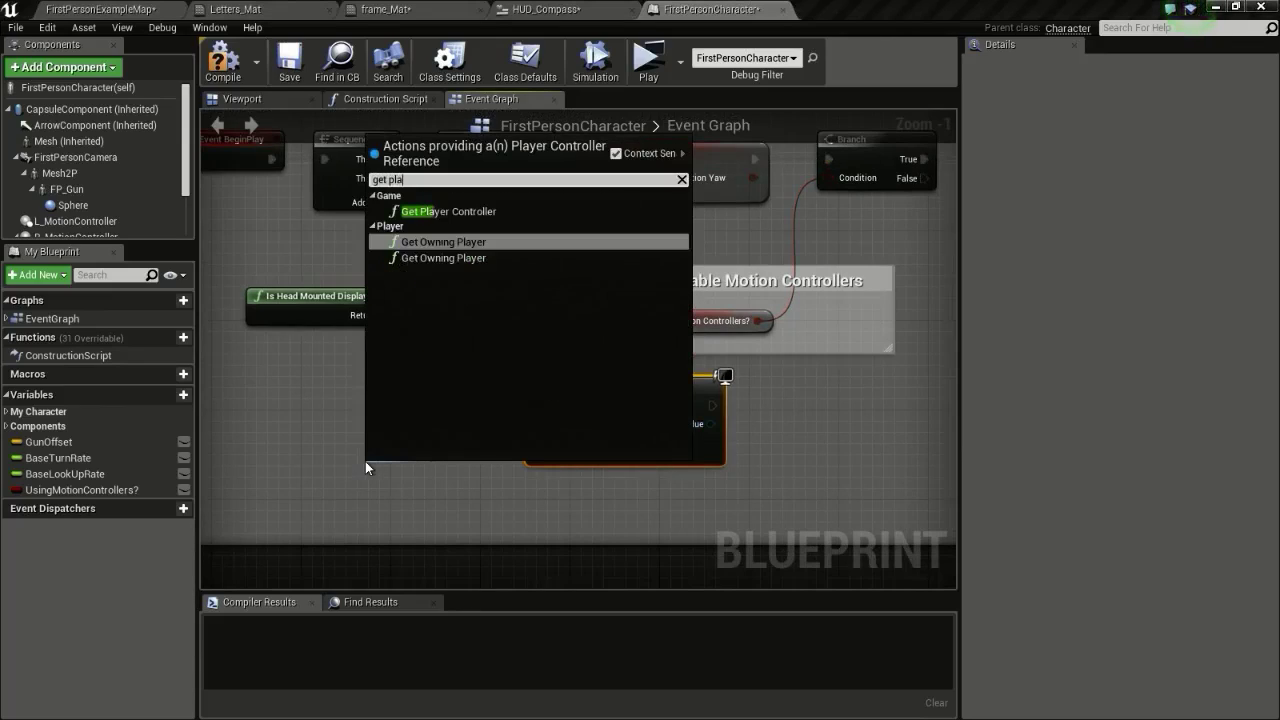
{"action": "type", "text": "yer"}
{"action": "key", "text": "Up"}
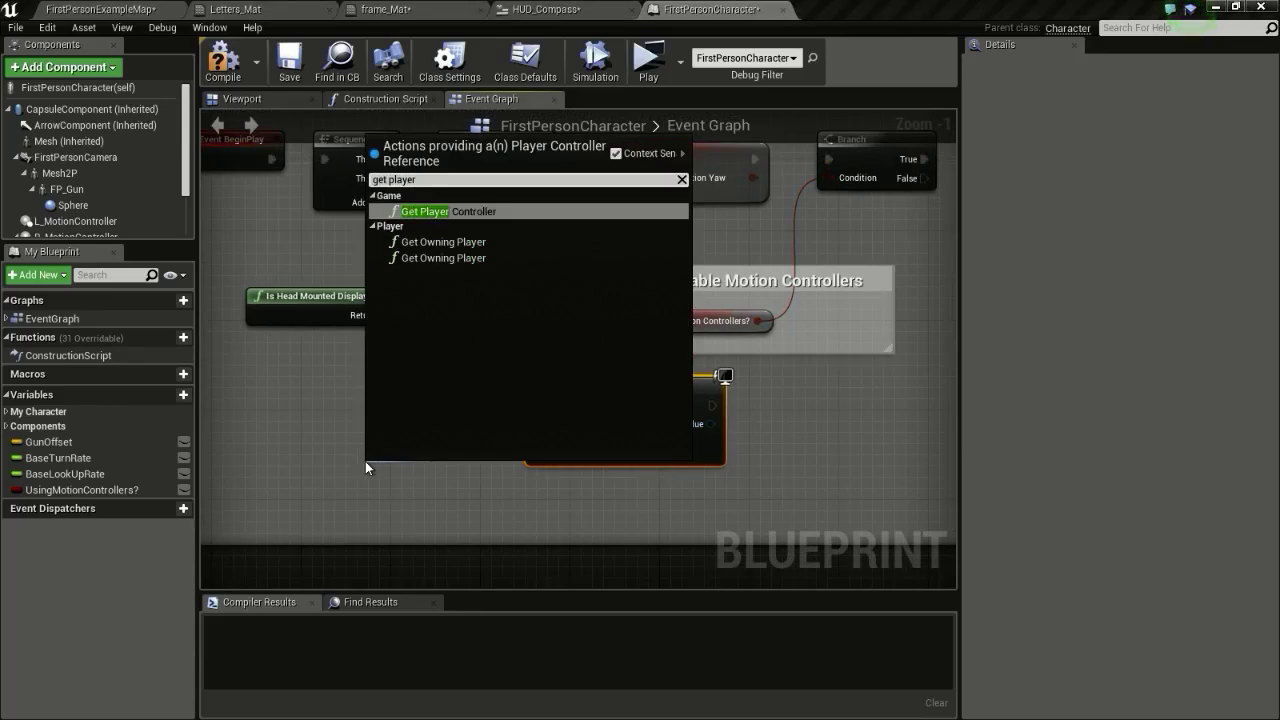
{"action": "key", "text": "Return"}
{"action": "left_click_drag", "start_coordinate": [461, 466], "coordinate": [397, 446]}
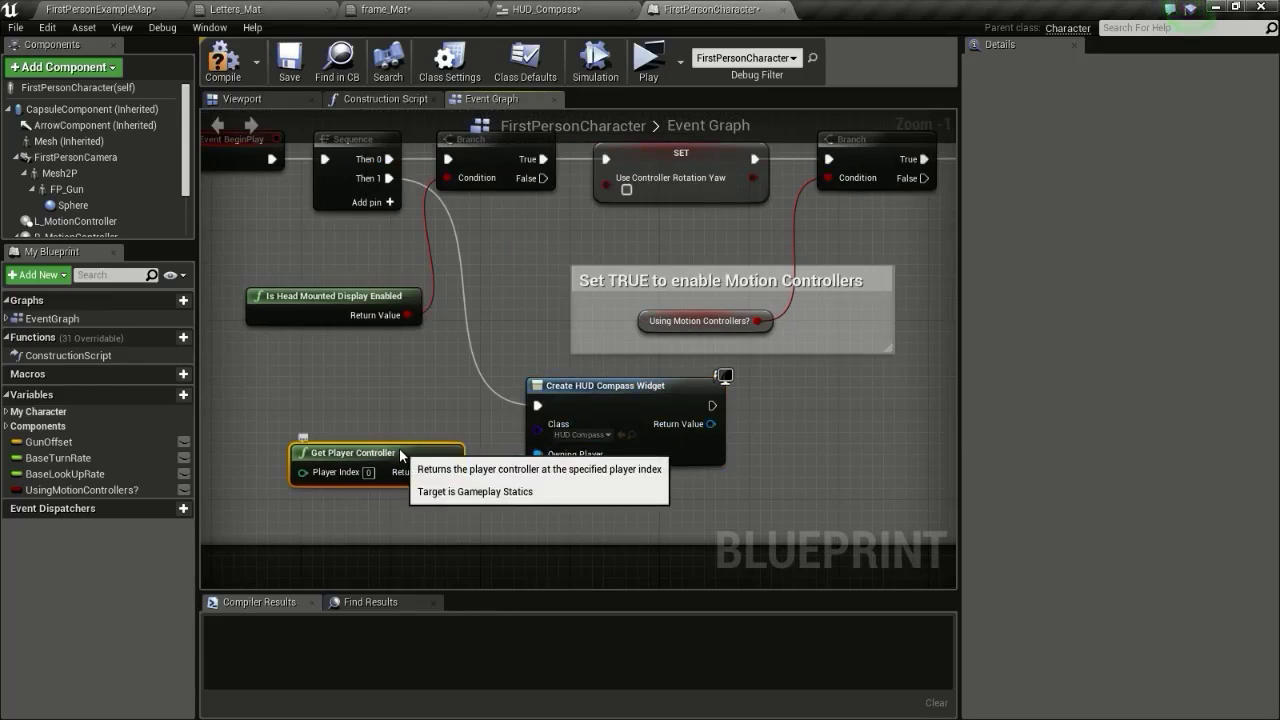
- Add an Add to Viewport node from the Create HUD Compass Widget's Return Value and place it directly beside that node
{"action": "right_click_drag", "start_coordinate": [814, 432], "coordinate": [626, 431]}
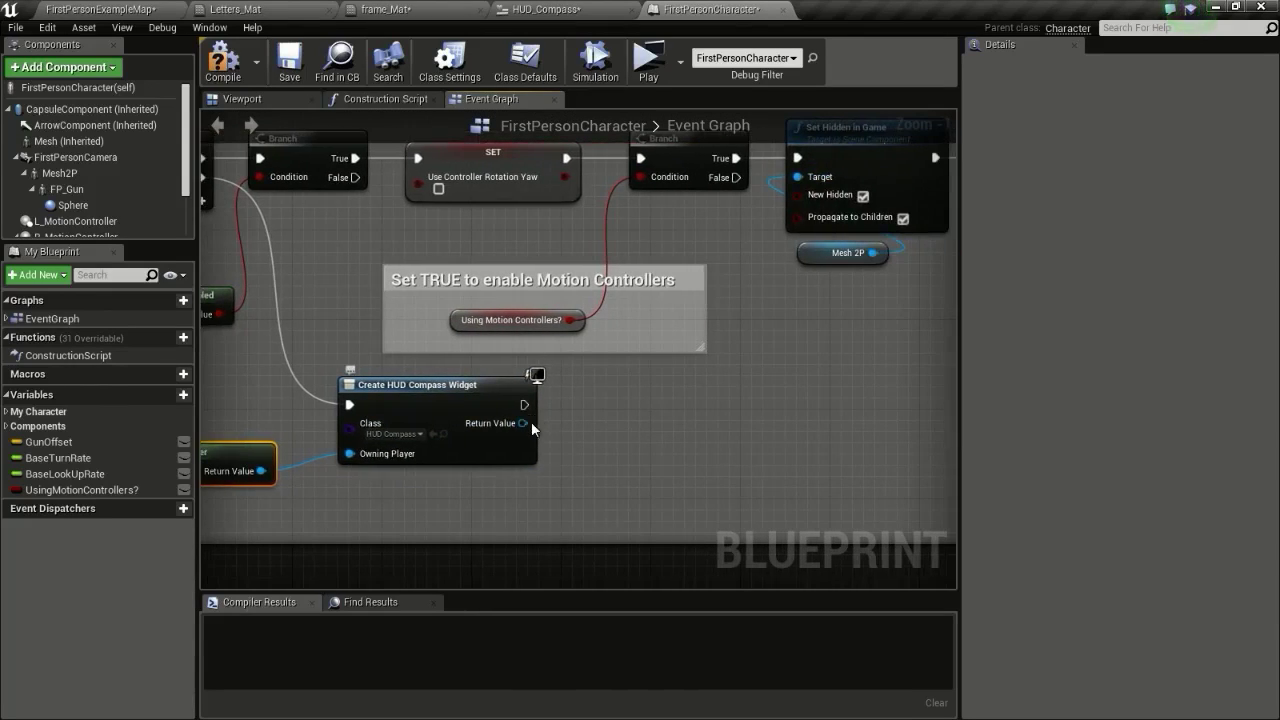
{"action": "left_click_drag", "start_coordinate": [533, 428], "coordinate": [630, 385]}
{"action": "type", "text": "a"}
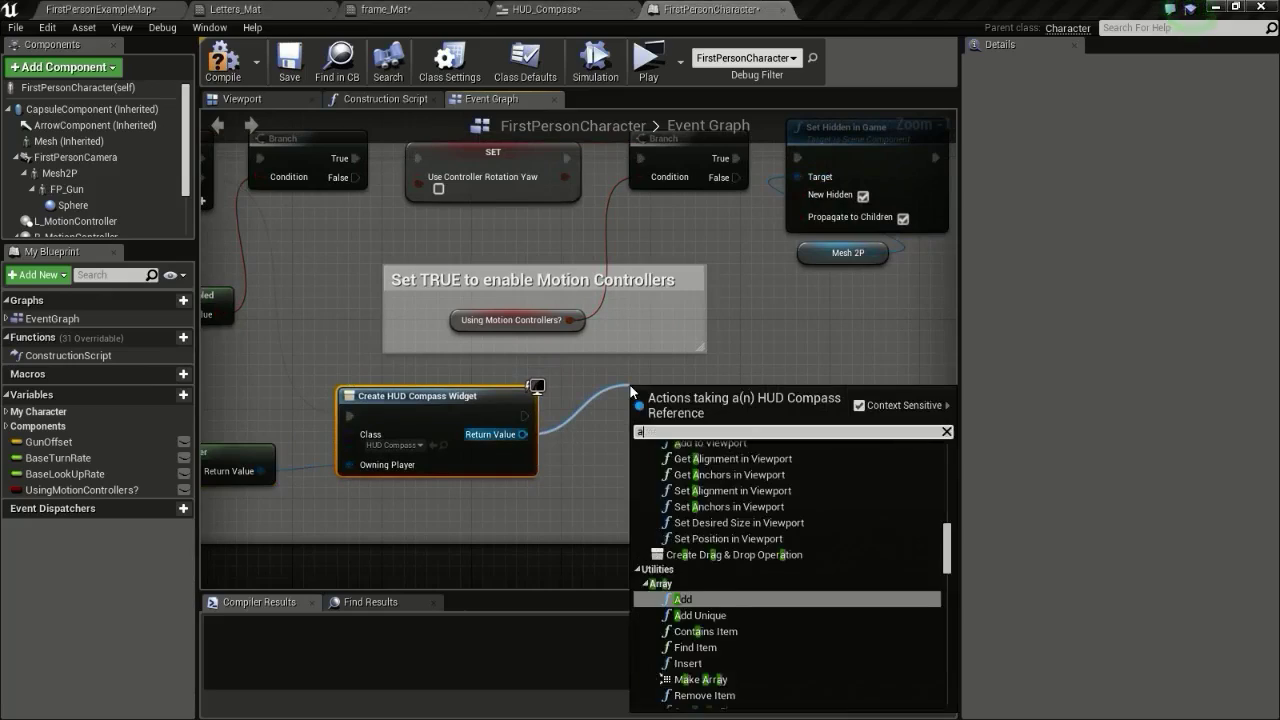
{"action": "type", "text": "dd to"}
{"action": "key", "text": "Return"}
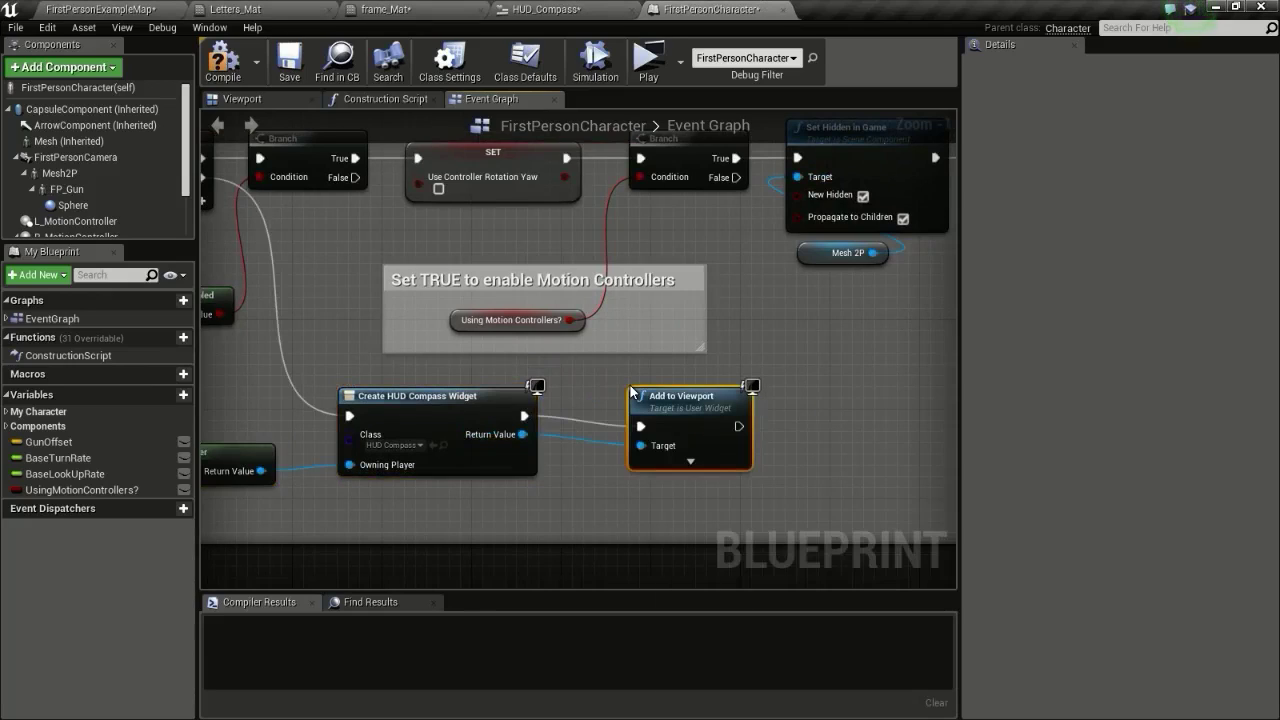
{"action": "left_click_drag", "start_coordinate": [630, 392], "coordinate": [608, 381]}
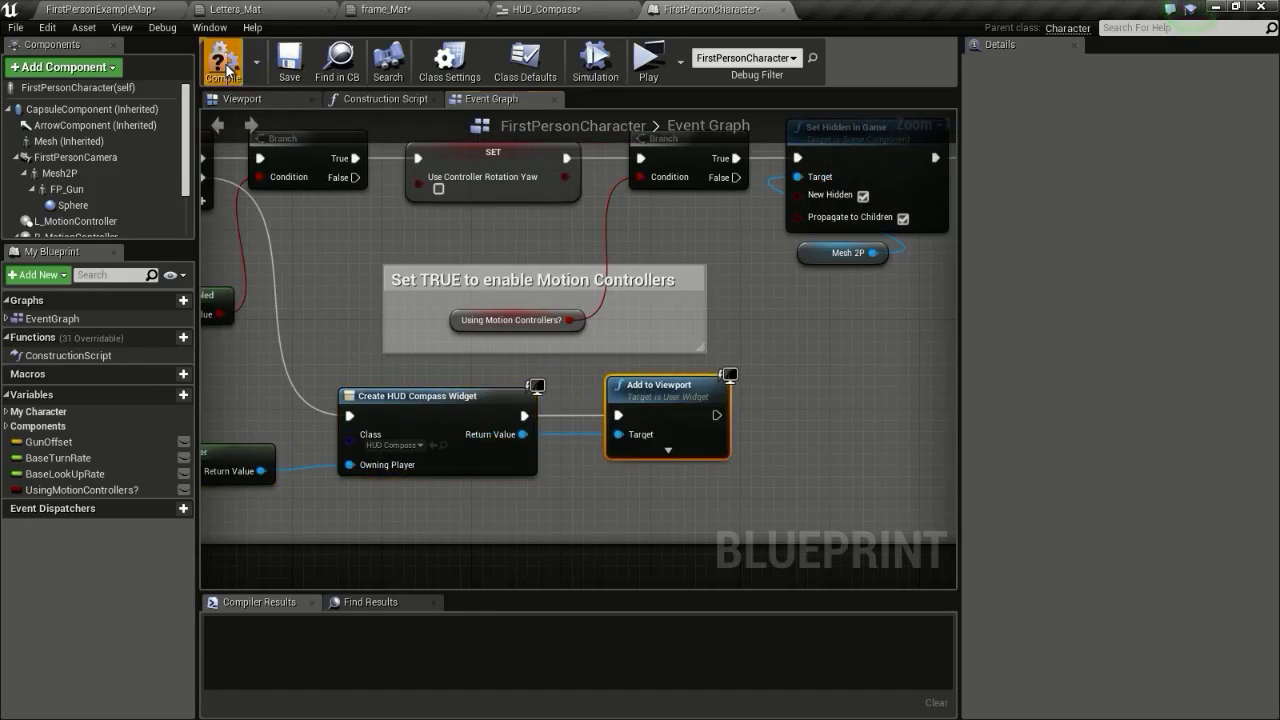
- Run the game preview to check the compass on screen, stop it and go back to the HUD_Compass widget
{"action": "left_click", "coordinate": [660, 80]}
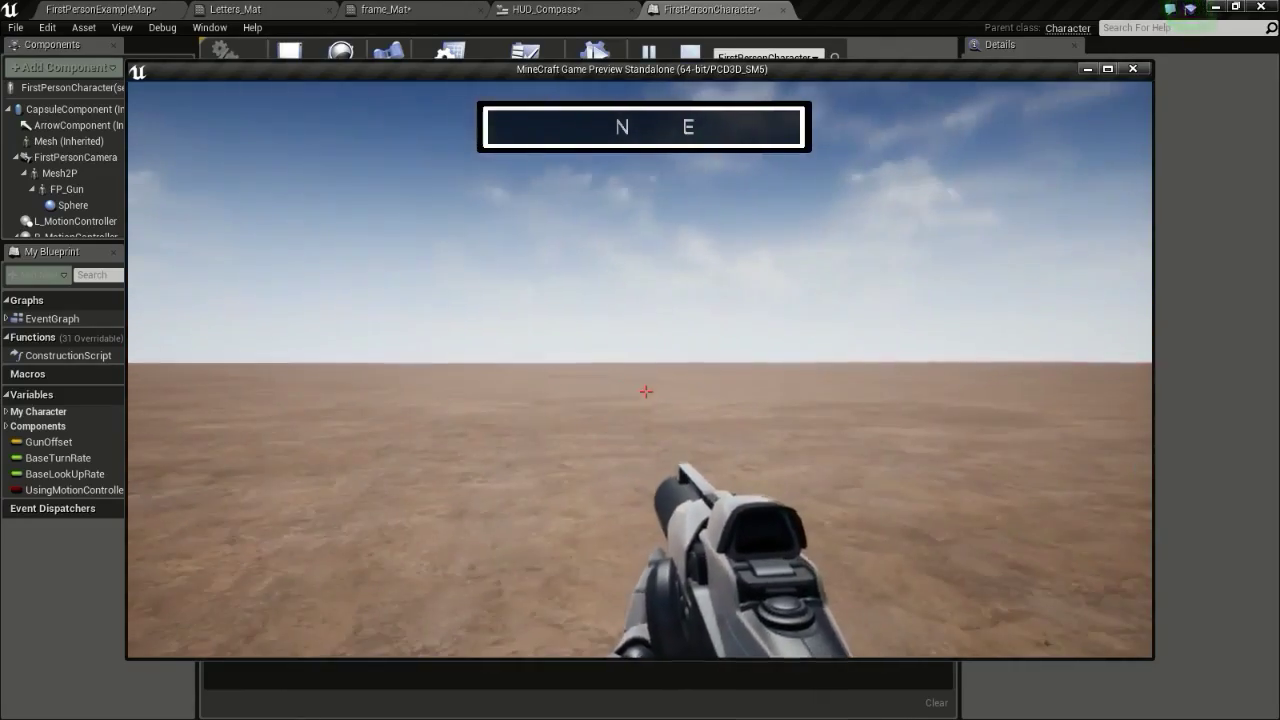
{"action": "key", "text": "Escape"}
{"action": "left_click", "coordinate": [549, 9]}
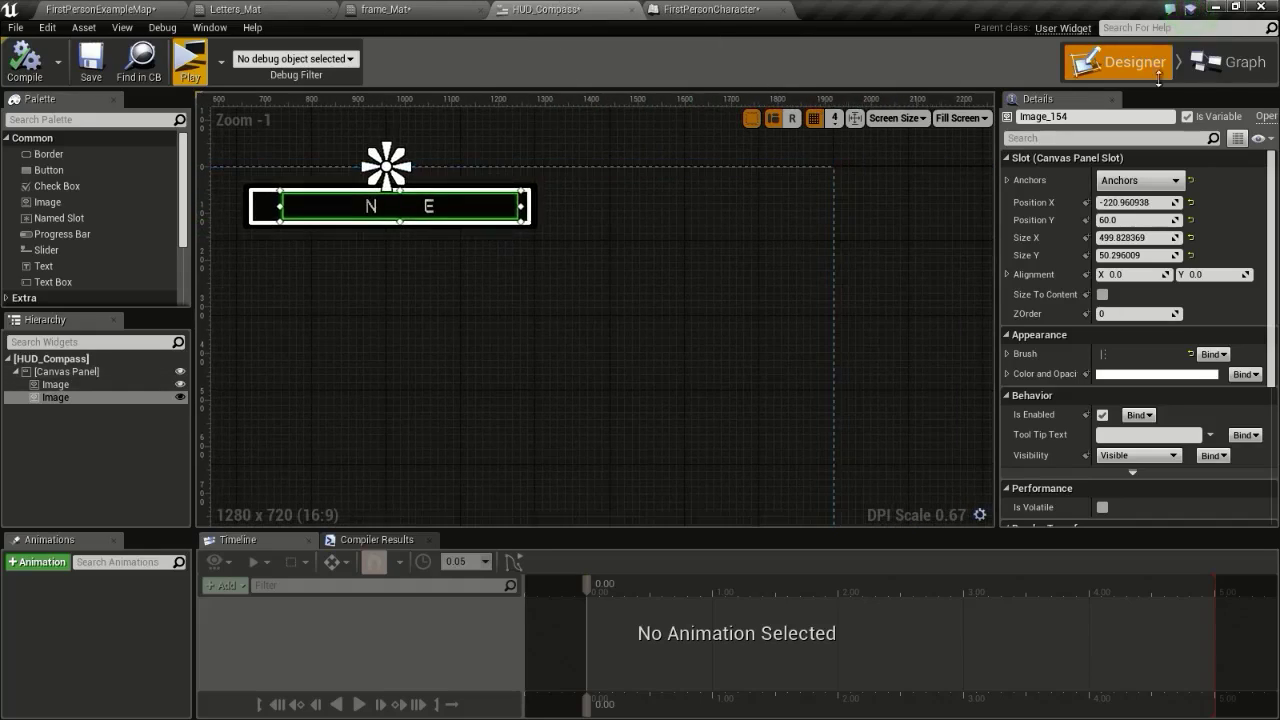
- Open the HUD_Compass event graph and move the Event Construct node away from Event Tick
{"action": "left_click", "coordinate": [1232, 62]}
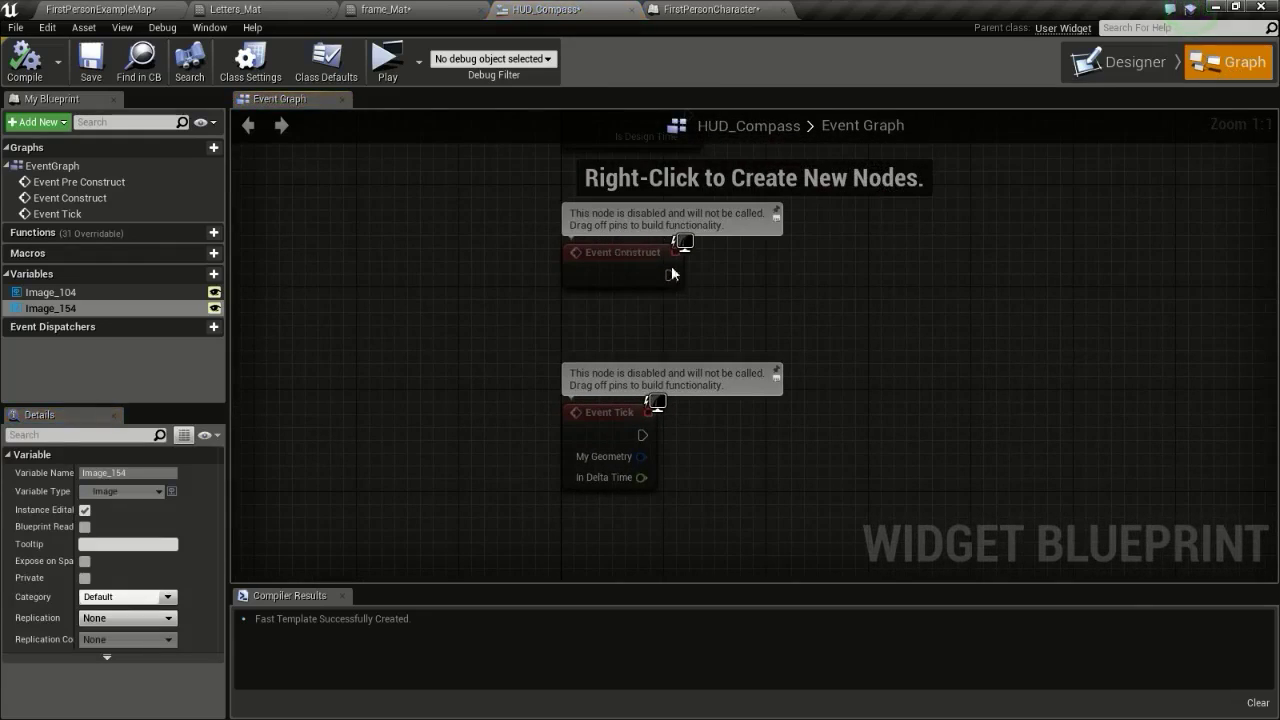
{"action": "left_click_drag", "start_coordinate": [671, 274], "coordinate": [965, 327]}
{"action": "right_click_drag", "start_coordinate": [965, 327], "coordinate": [757, 250]}
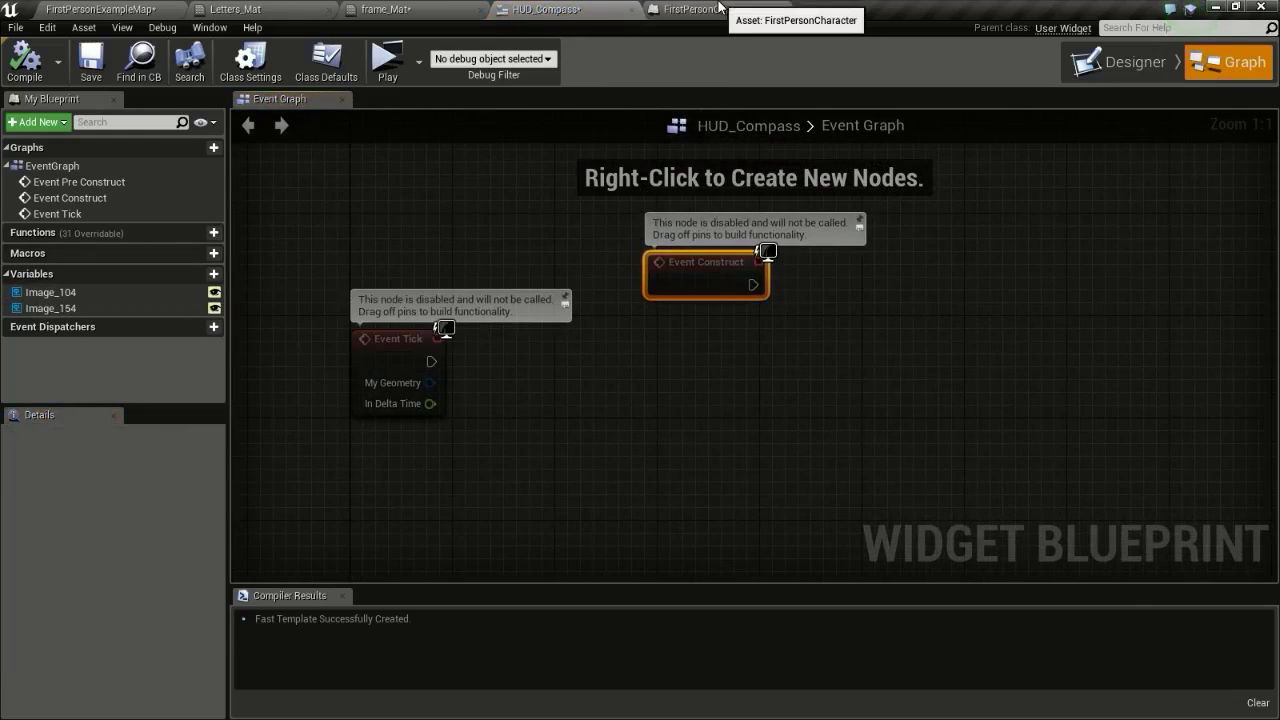
- Rename the compass letters image to "letter" in the widget designer and undo the accidental widget move
{"action": "left_click", "coordinate": [1130, 62]}
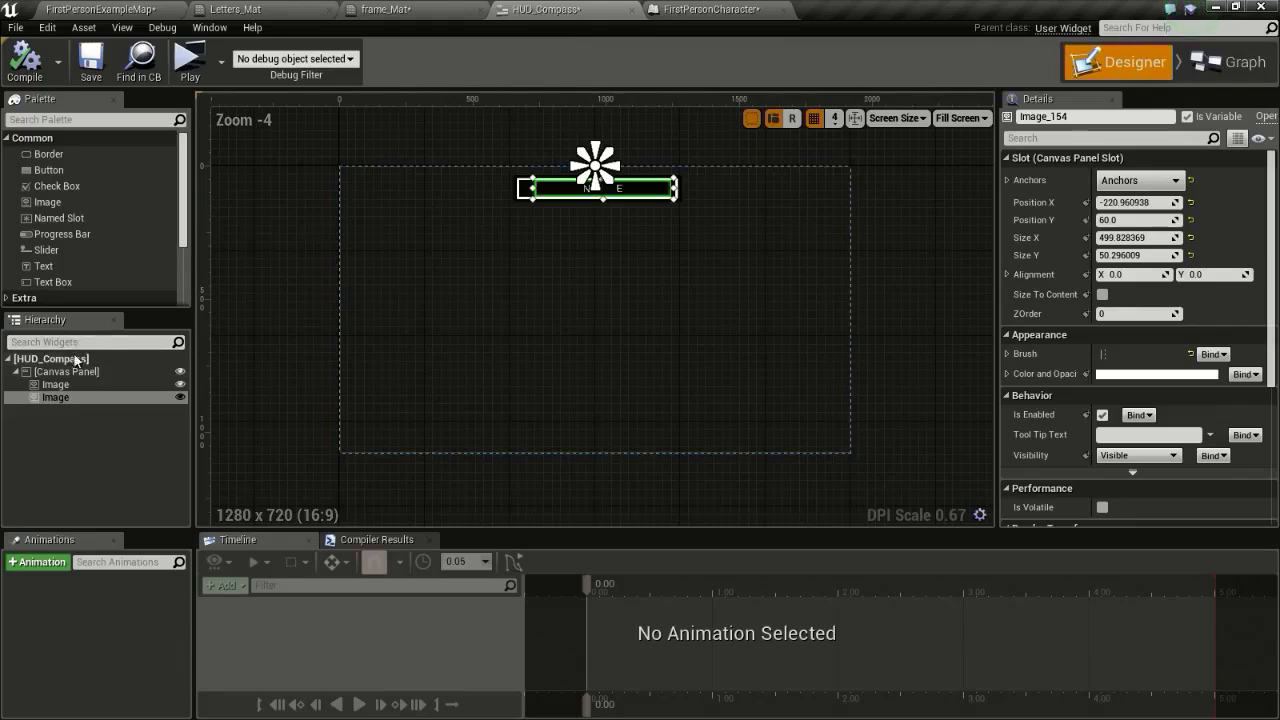
{"action": "left_click_drag", "start_coordinate": [1018, 116], "coordinate": [1051, 116]}
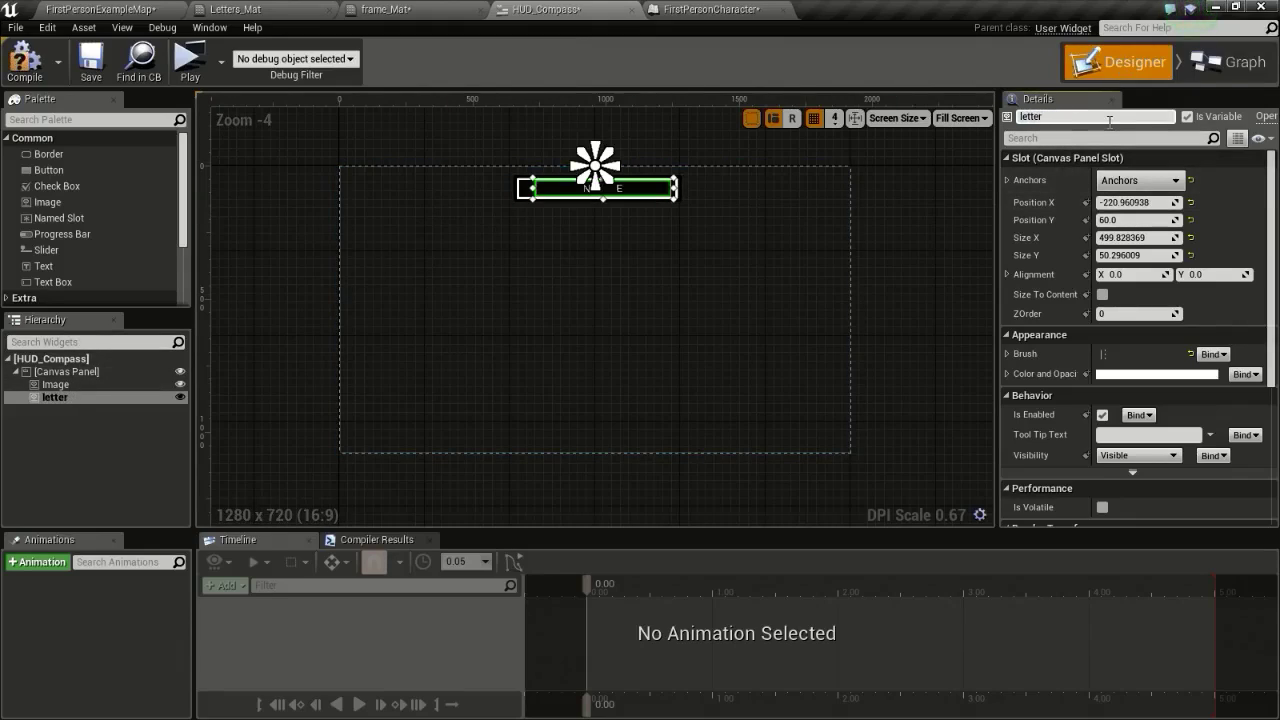
{"action": "left_click_drag", "start_coordinate": [562, 198], "coordinate": [569, 201]}
{"action": "key", "text": "ctrl+z"}
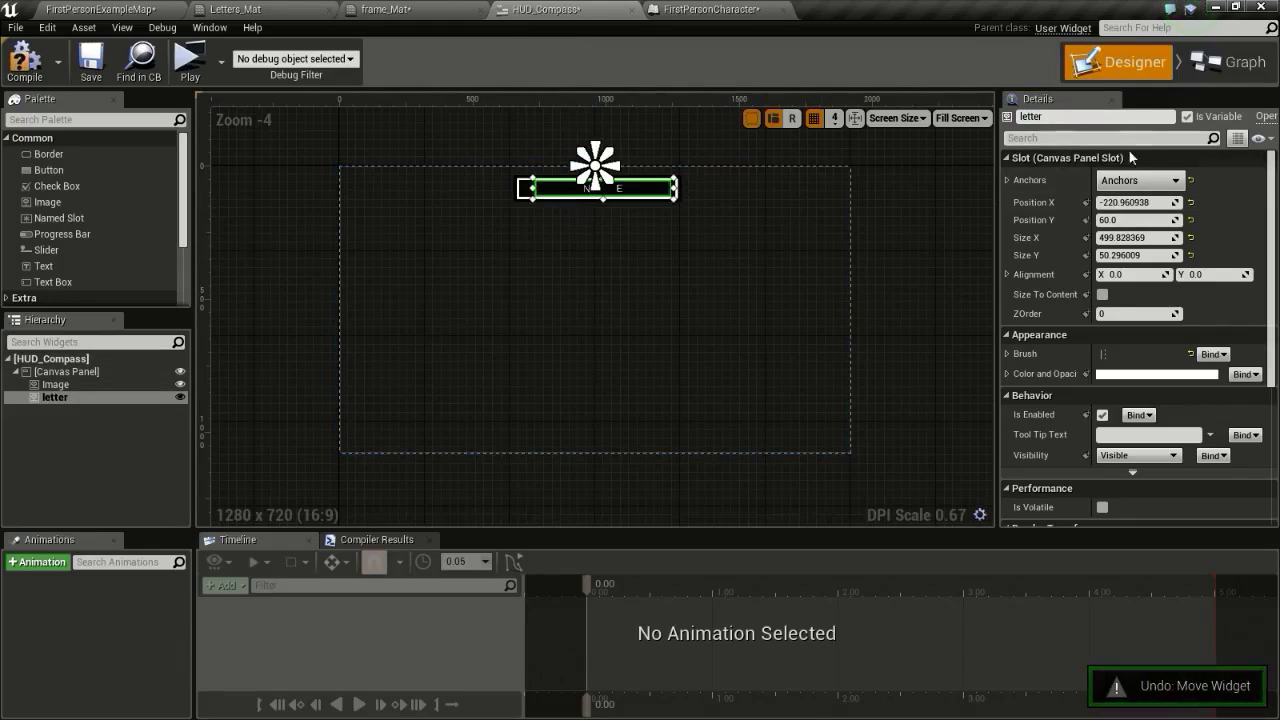
- Place a getter for the letter image in the graph and feed it to a Get Dynamic Material node executed from Event Construct
{"action": "left_click", "coordinate": [1230, 62]}
{"action": "left_click_drag", "start_coordinate": [63, 309], "coordinate": [648, 322], "text": "ctrl"}
{"action": "left_click", "coordinate": [676, 341]}
{"action": "right_click_drag", "start_coordinate": [700, 340], "coordinate": [673, 320]}
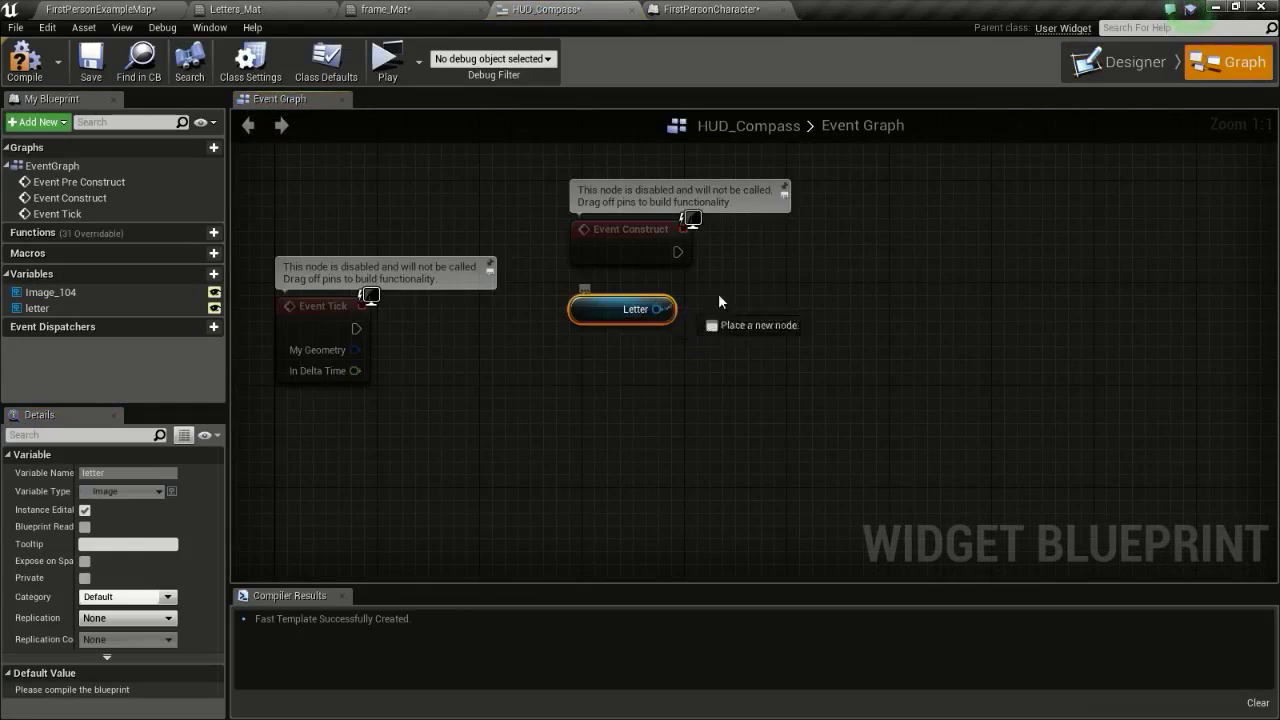
{"action": "left_click_drag", "start_coordinate": [719, 297], "coordinate": [829, 229]}
{"action": "type", "text": "get dy"}
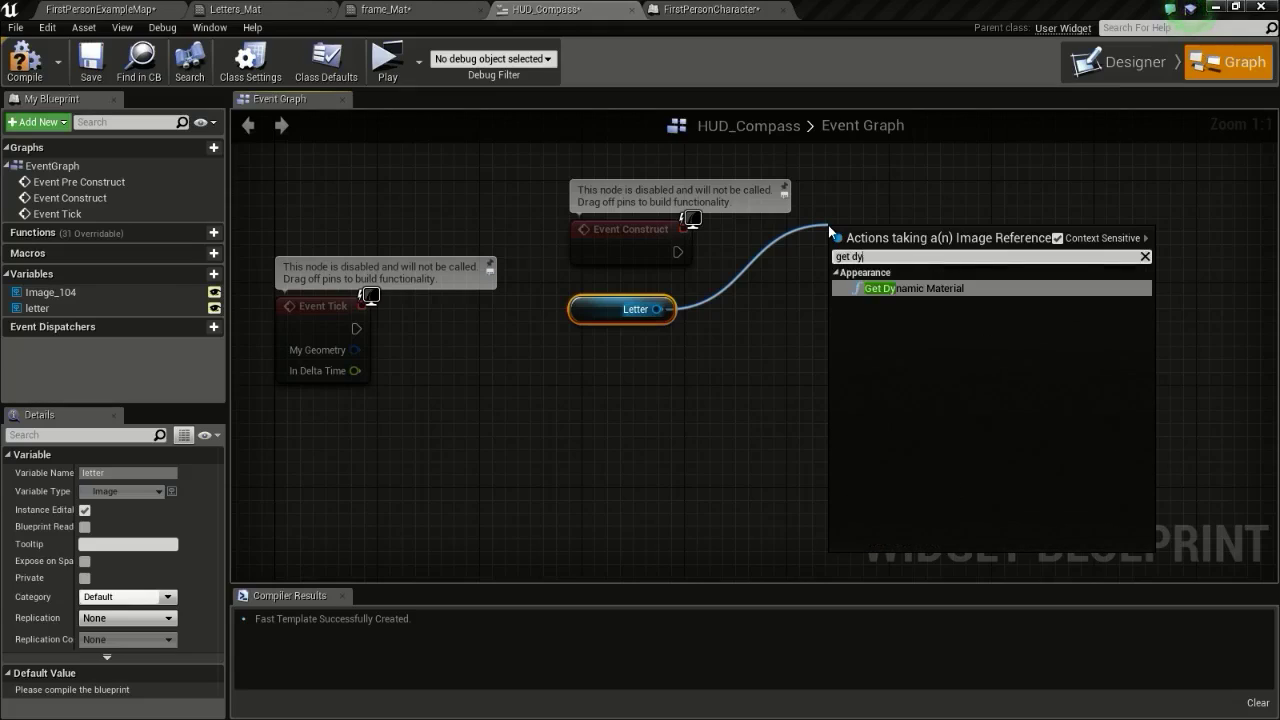
{"action": "key", "text": "Return"}
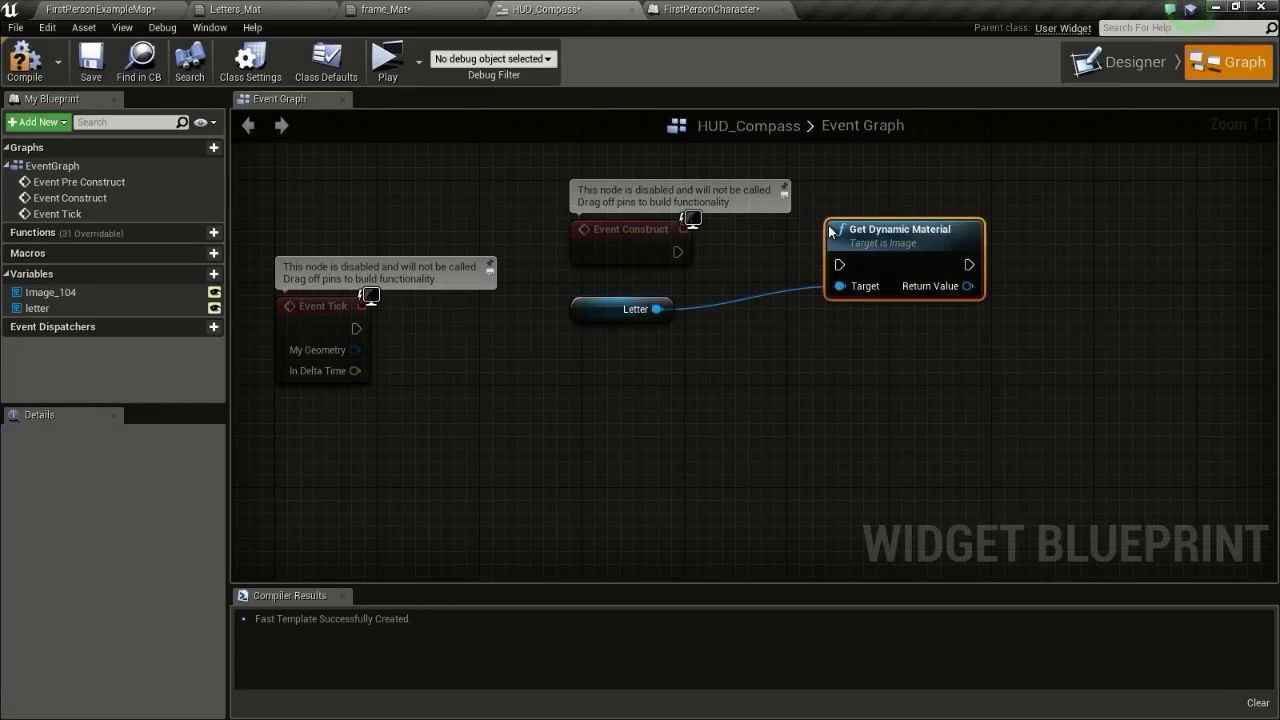
{"action": "left_click_drag", "start_coordinate": [680, 253], "coordinate": [839, 231]}
- Promote the Get Dynamic Material Return Value to a variable named Compass and align its SET node with the chain
{"action": "right_click_drag", "start_coordinate": [965, 274], "coordinate": [772, 284]}
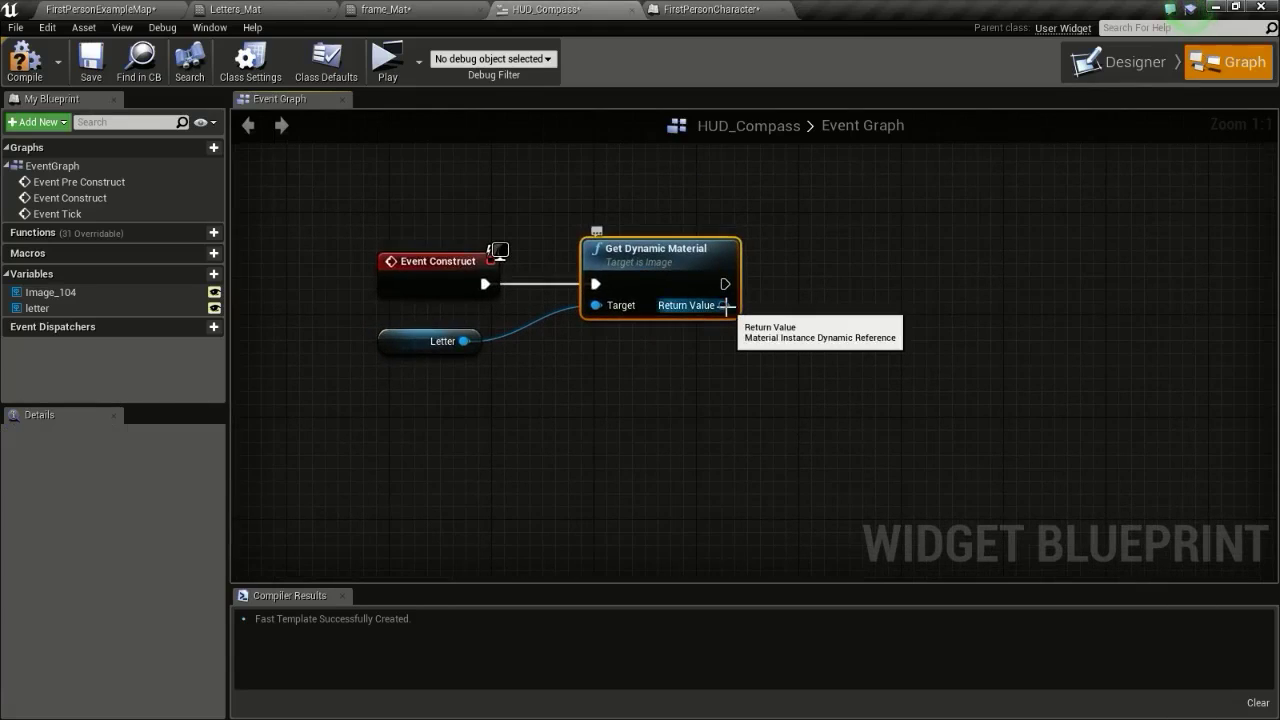
{"action": "left_click_drag", "start_coordinate": [723, 305], "coordinate": [830, 222]}
{"action": "left_click", "coordinate": [913, 286]}
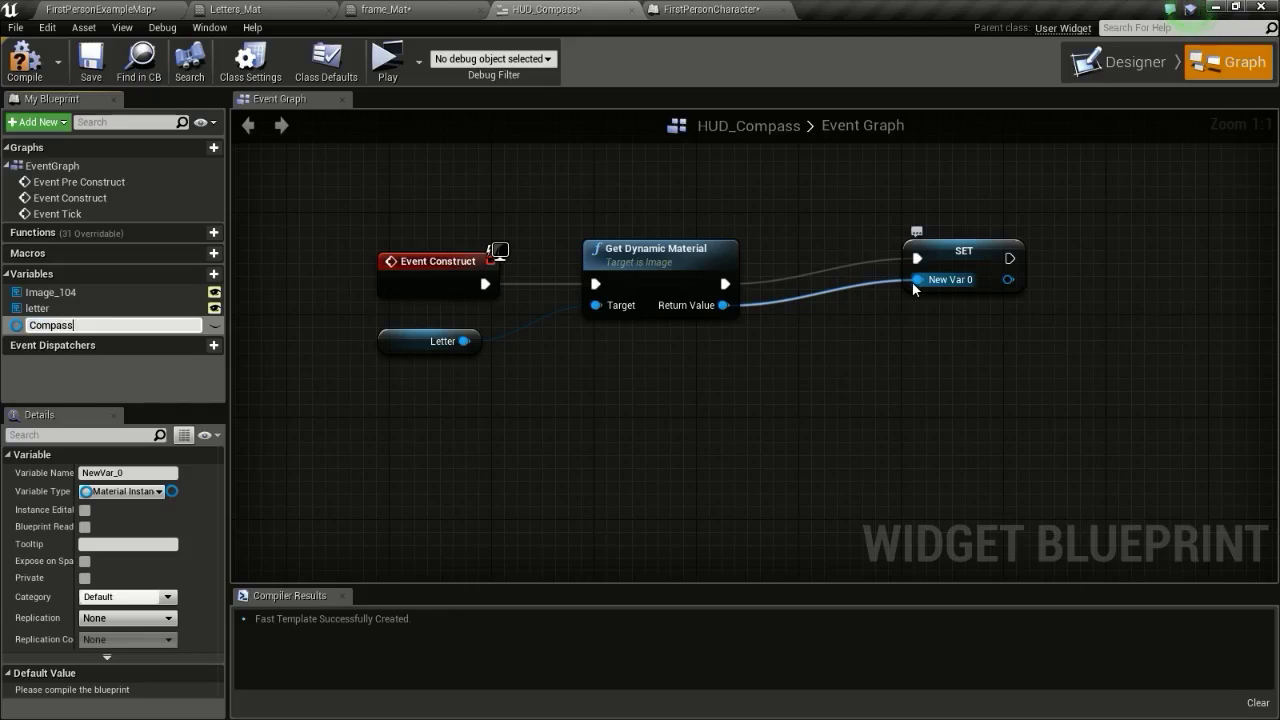
{"action": "key", "text": "Return"}
{"action": "left_click_drag", "start_coordinate": [960, 261], "coordinate": [857, 284]}
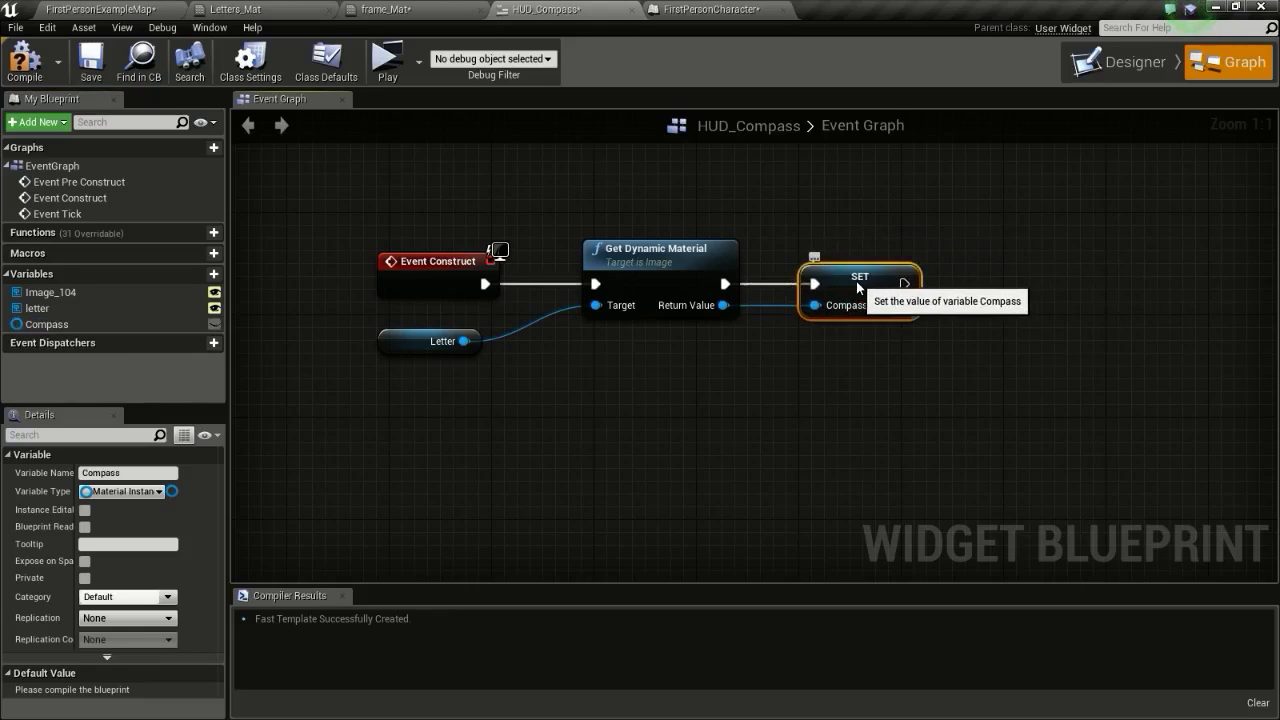
- Move the Event Tick node below the Letter node
{"action": "right_click_drag", "start_coordinate": [540, 366], "coordinate": [747, 317]}
{"action": "scroll", "coordinate": [747, 317], "scroll_direction": "down", "scroll_amount": 1}
{"action": "left_click_drag", "start_coordinate": [395, 290], "coordinate": [651, 388]}
{"action": "left_click", "coordinate": [832, 379]}
- Add a Get Player Pawn node below and to the left of Event Tick
{"action": "right_click_drag", "start_coordinate": [733, 428], "coordinate": [765, 333]}
{"action": "right_click", "coordinate": [533, 405]}
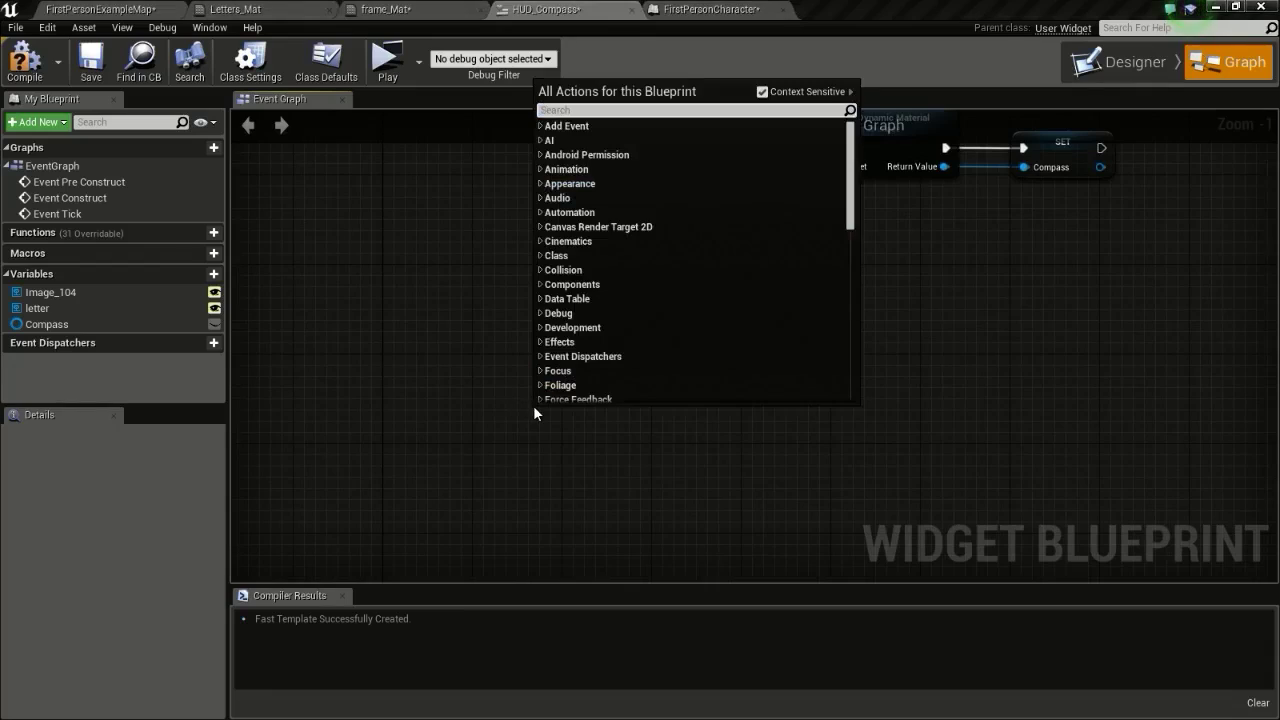
{"action": "type", "text": "get play"}
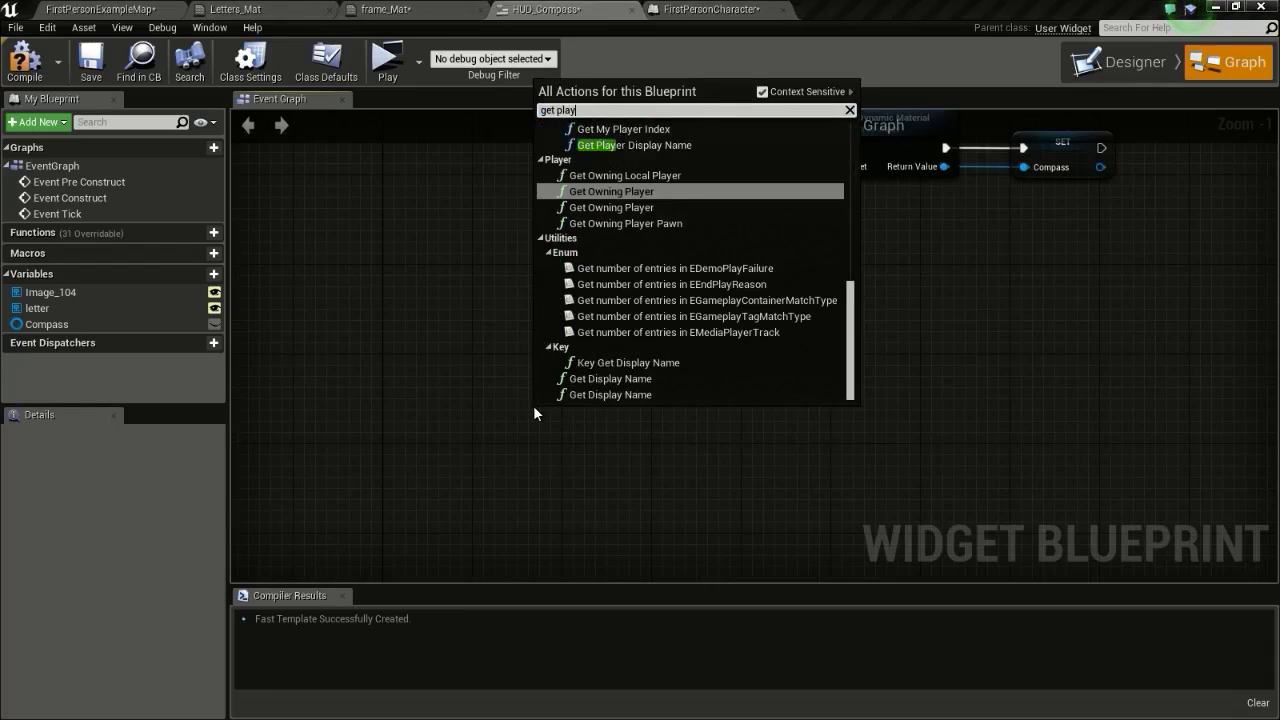
{"action": "type", "text": "er pa"}
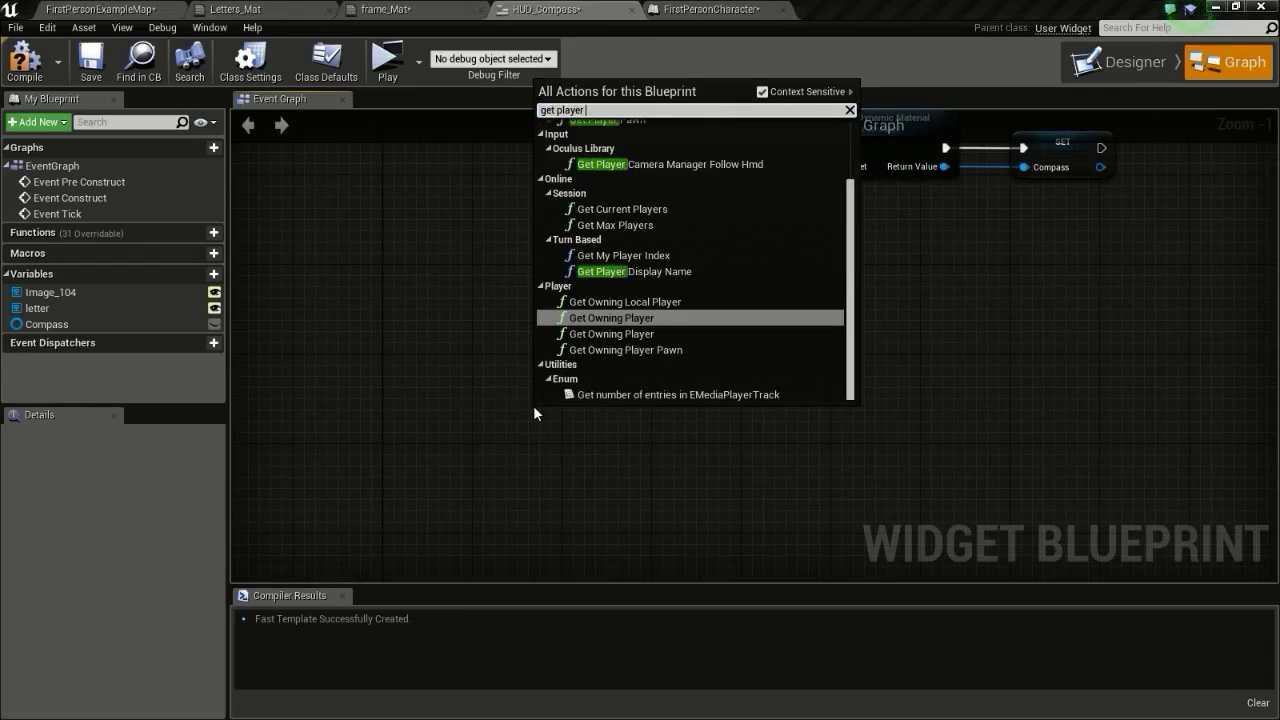
{"action": "key", "text": "Return"}
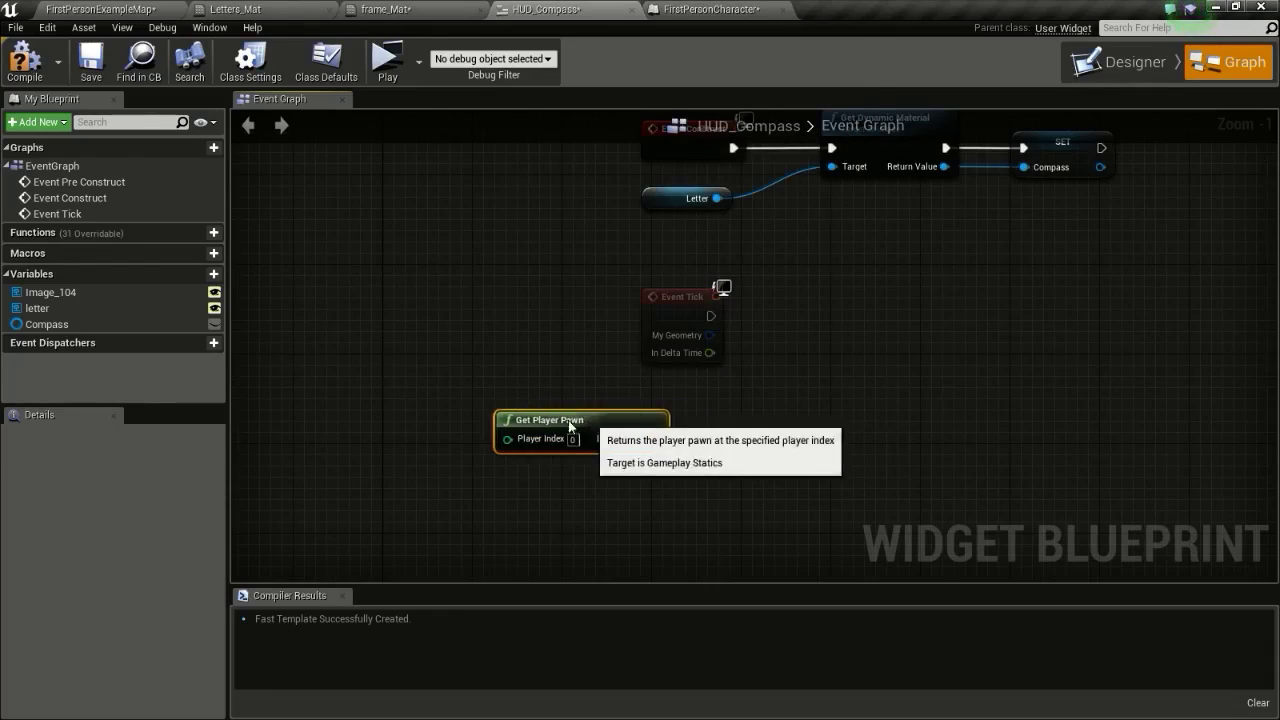
{"action": "left_click_drag", "start_coordinate": [594, 423], "coordinate": [450, 434]}
- Add a Get Control Rotation node from Get Player Pawn's Return Value and place it beside that node
{"action": "left_click_drag", "start_coordinate": [541, 449], "coordinate": [656, 440]}
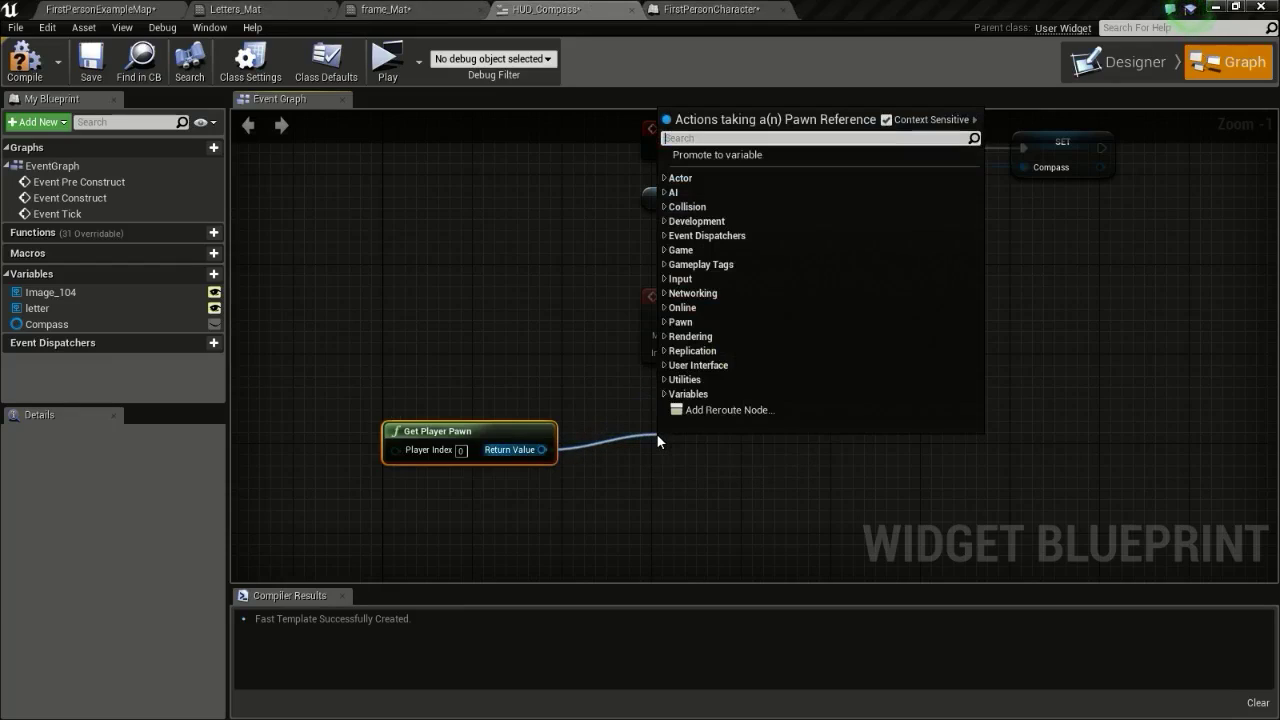
{"action": "type", "text": "get con"}
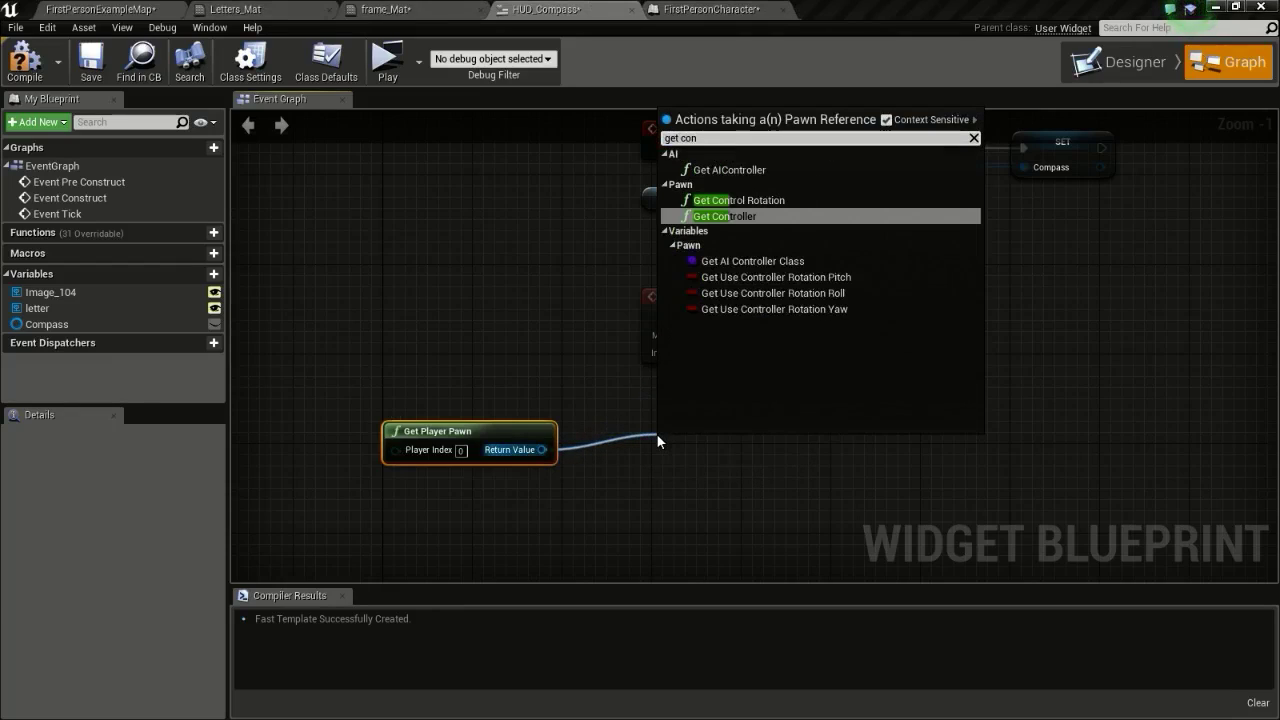
{"action": "key", "text": "Up"}
{"action": "key", "text": "Return"}
{"action": "left_click_drag", "start_coordinate": [679, 438], "coordinate": [604, 422]}
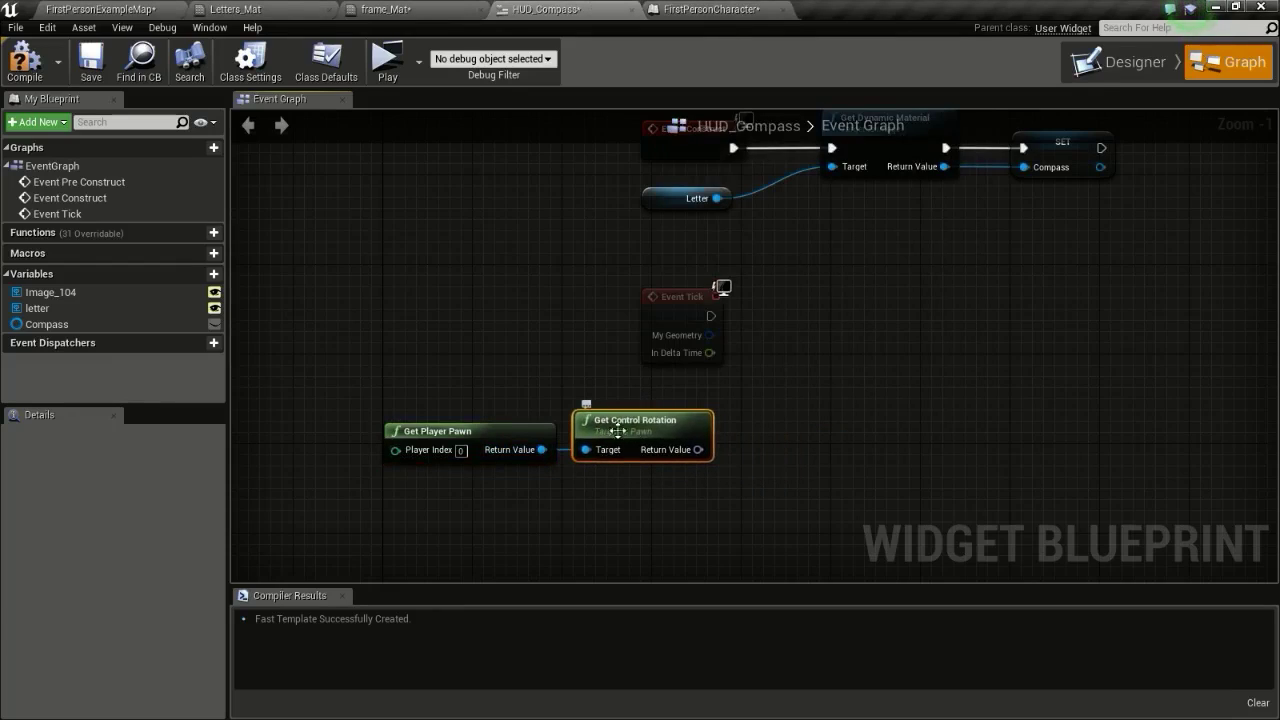
- Split Get Control Rotation's Return Value into Roll, Pitch and Yaw and shift both pawn rotation nodes further left
{"action": "right_click", "coordinate": [698, 449]}
{"action": "left_click", "coordinate": [750, 491]}
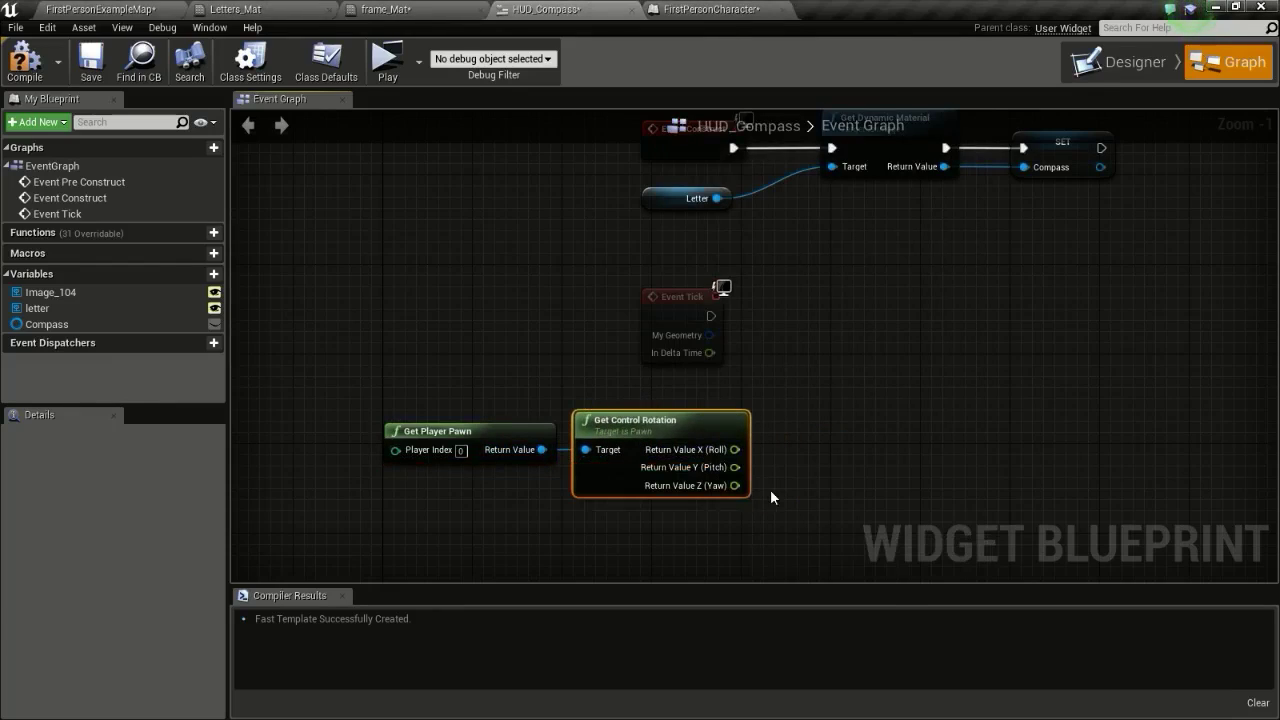
{"action": "left_click_drag", "start_coordinate": [683, 480], "coordinate": [603, 434]}
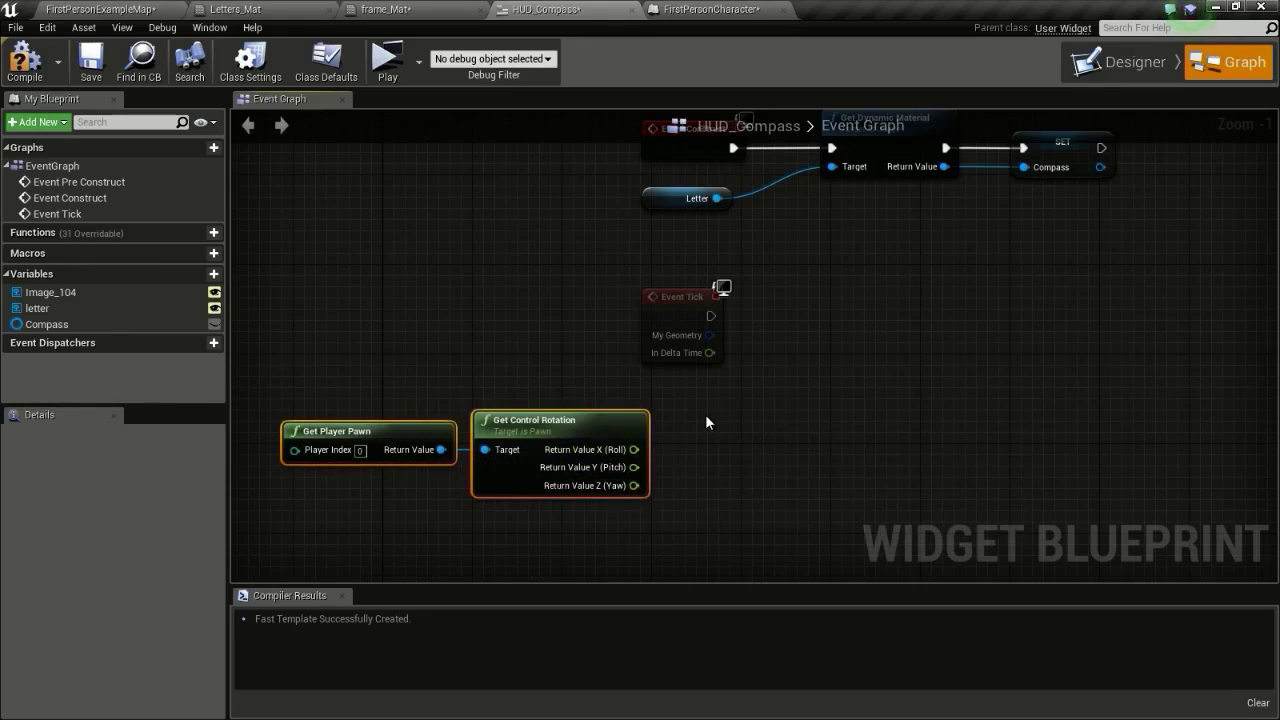
- Run the game preview to examine the compass while the player turns, and stop it
{"action": "left_click", "coordinate": [386, 66]}
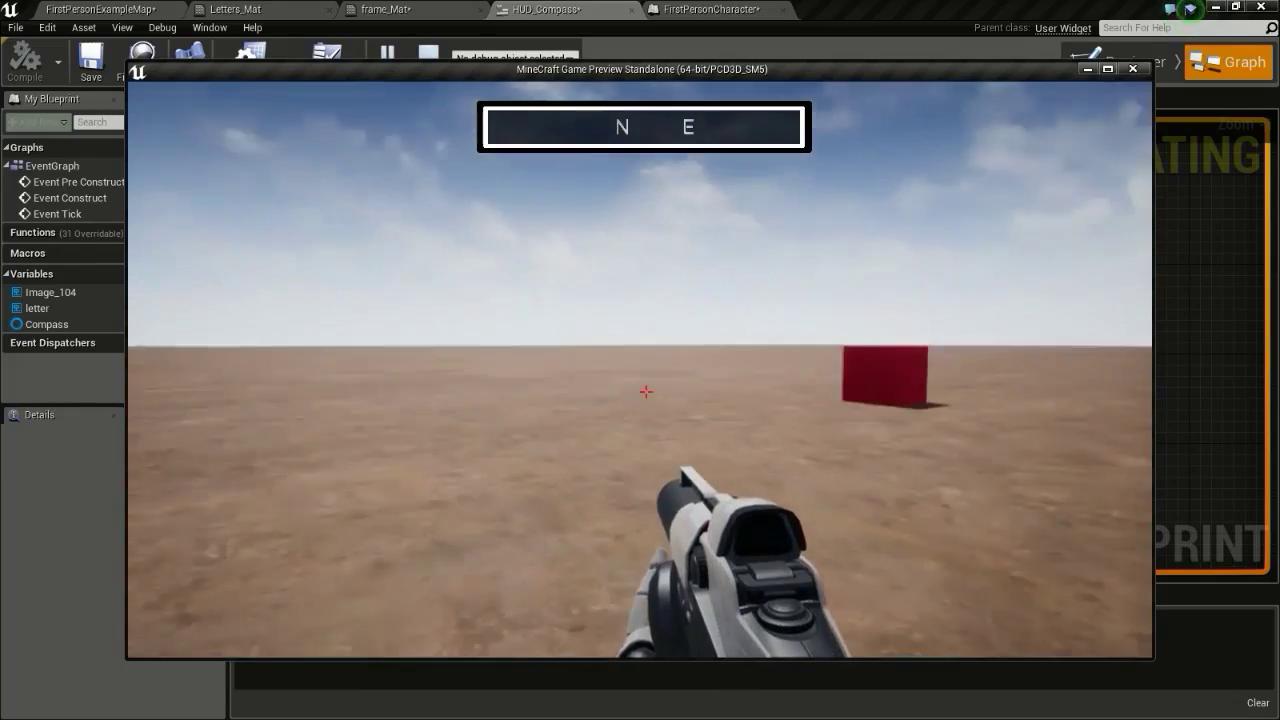
{"action": "key", "text": "Escape"}
- Divide the control rotation's Yaw by 360 with a float / float node and place that node beside the Yaw output
{"action": "right_click_drag", "start_coordinate": [668, 424], "coordinate": [642, 362]}
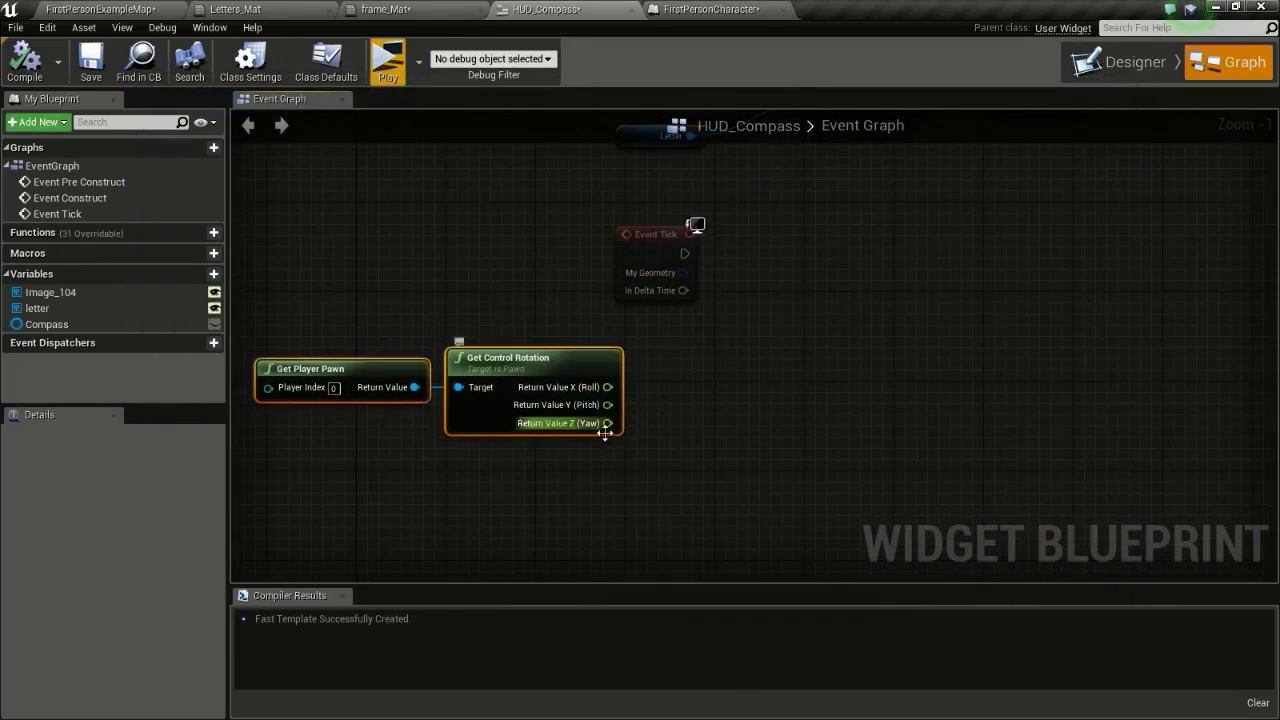
{"action": "left_click_drag", "start_coordinate": [608, 423], "coordinate": [708, 350]}
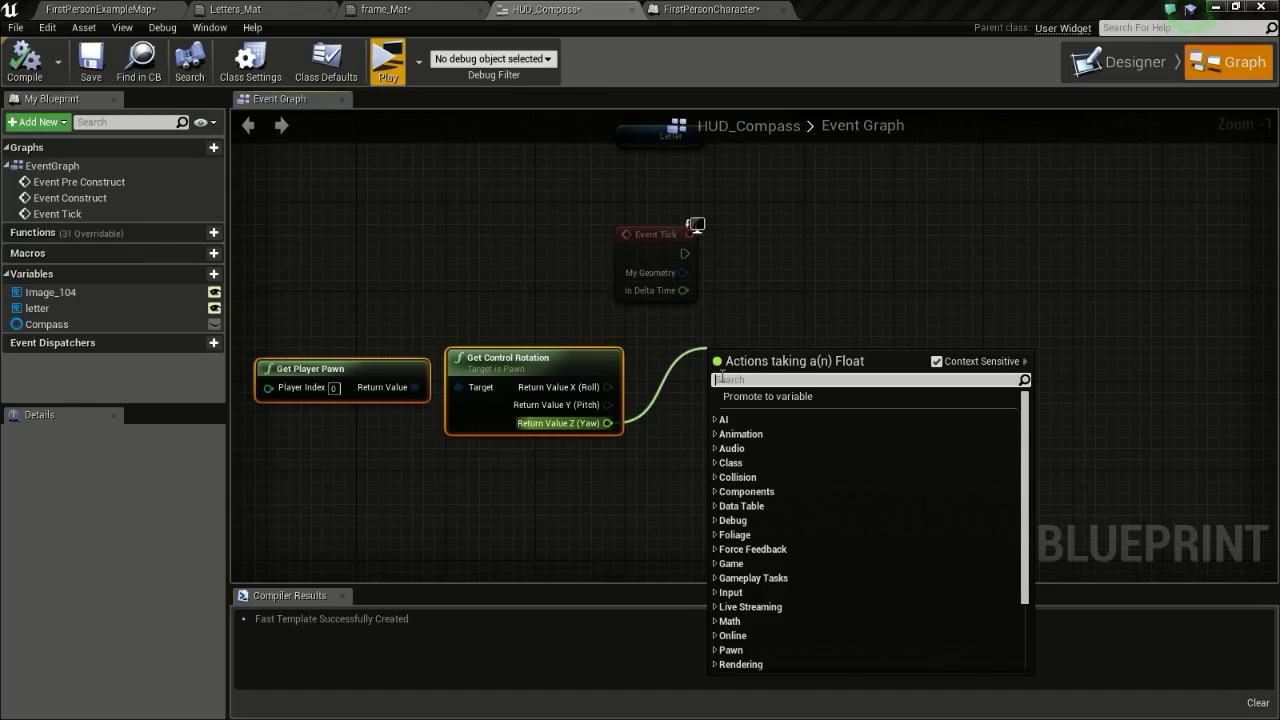
{"action": "type", "text": "/"}
{"action": "key", "text": "Up"}
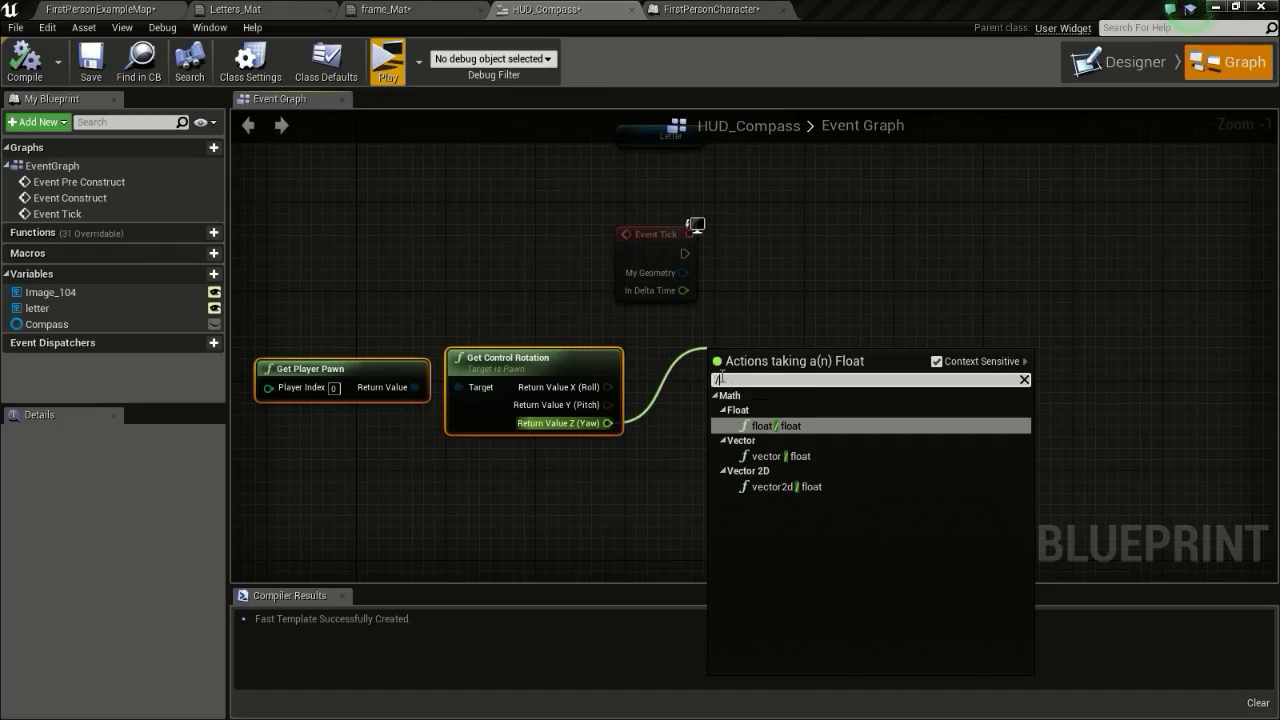
{"action": "key", "text": "Return"}
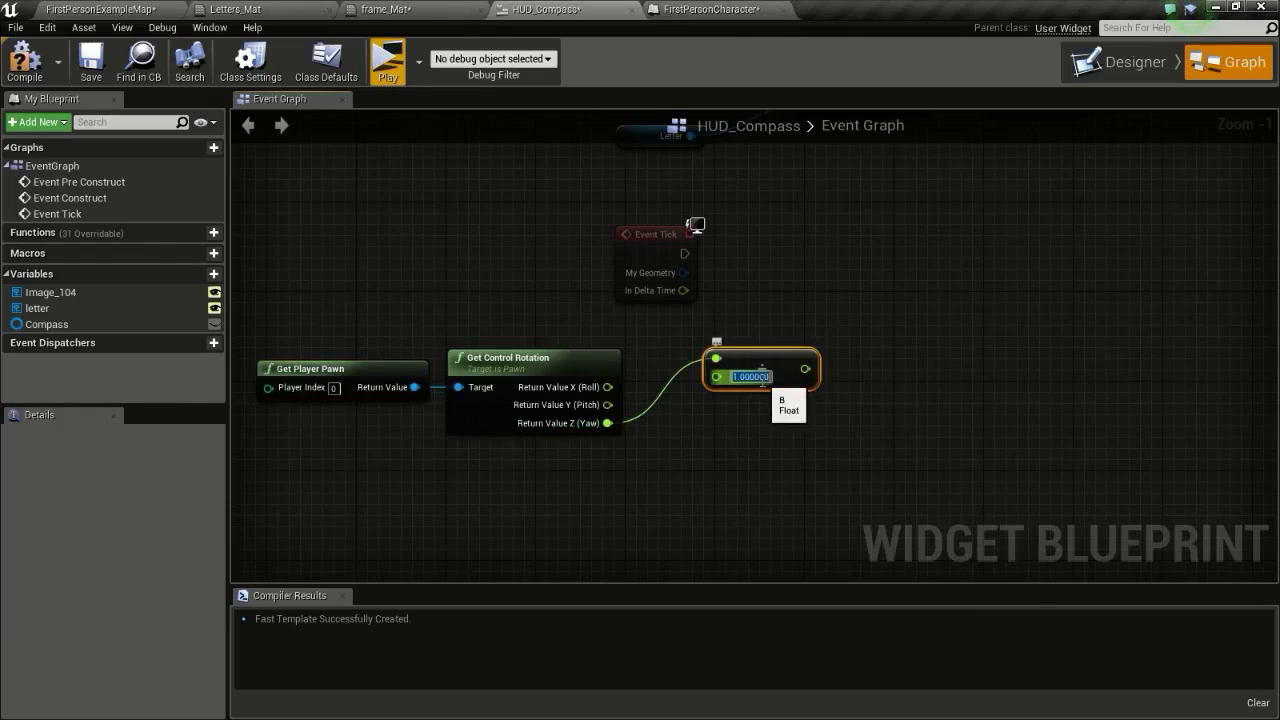
{"action": "type", "text": "360"}
{"action": "key", "text": "Return"}
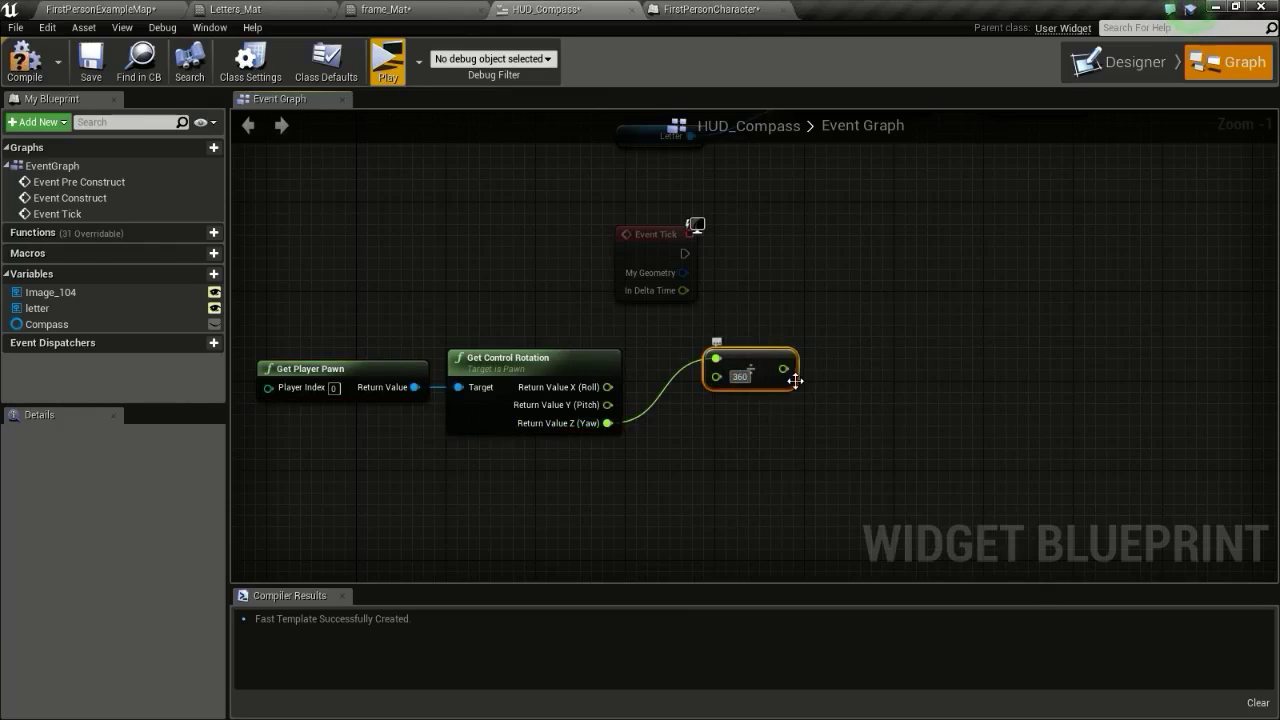
{"action": "left_click_drag", "start_coordinate": [778, 363], "coordinate": [744, 419]}
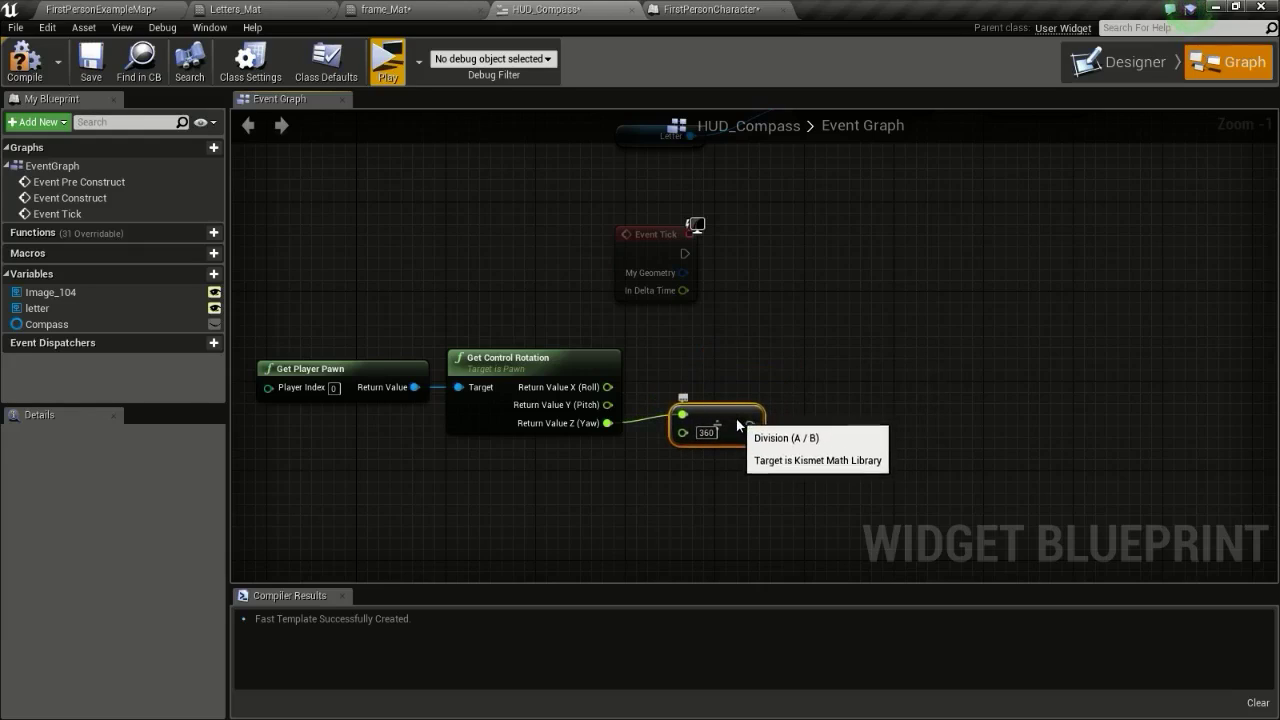
{"action": "right_click_drag", "start_coordinate": [801, 376], "coordinate": [738, 418]}
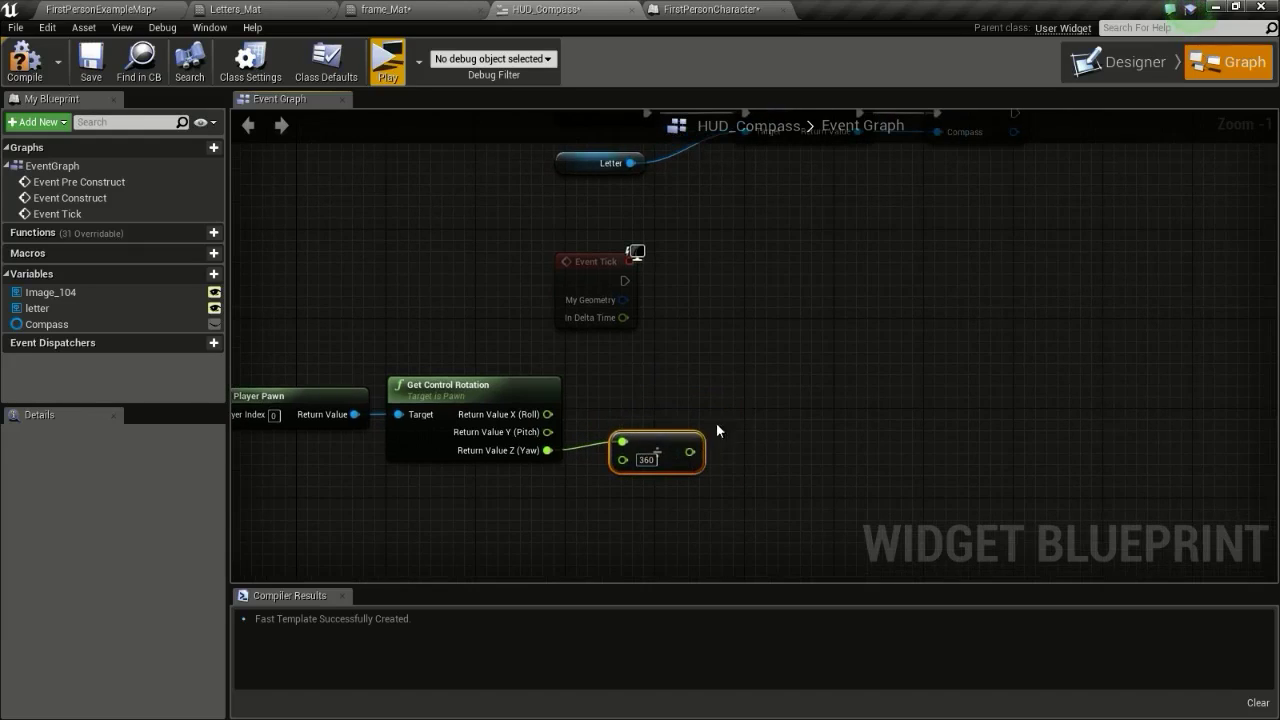
{"action": "right_click_drag", "start_coordinate": [625, 282], "coordinate": [564, 351]}
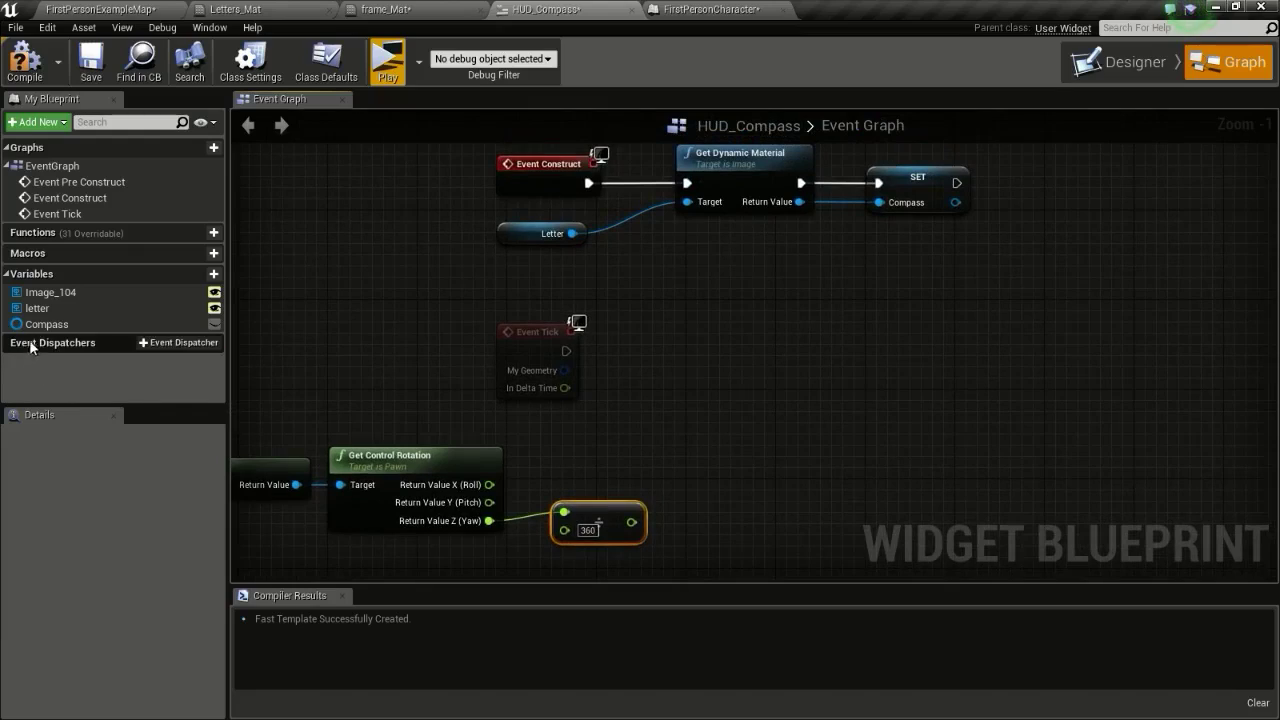
- Place a Compass variable getter below Event Tick and add a Set Scalar Parameter Value node targeting it
{"action": "left_click_drag", "start_coordinate": [38, 325], "coordinate": [697, 376]}
{"action": "left_click", "coordinate": [572, 434]}
{"action": "type", "text": "set"}
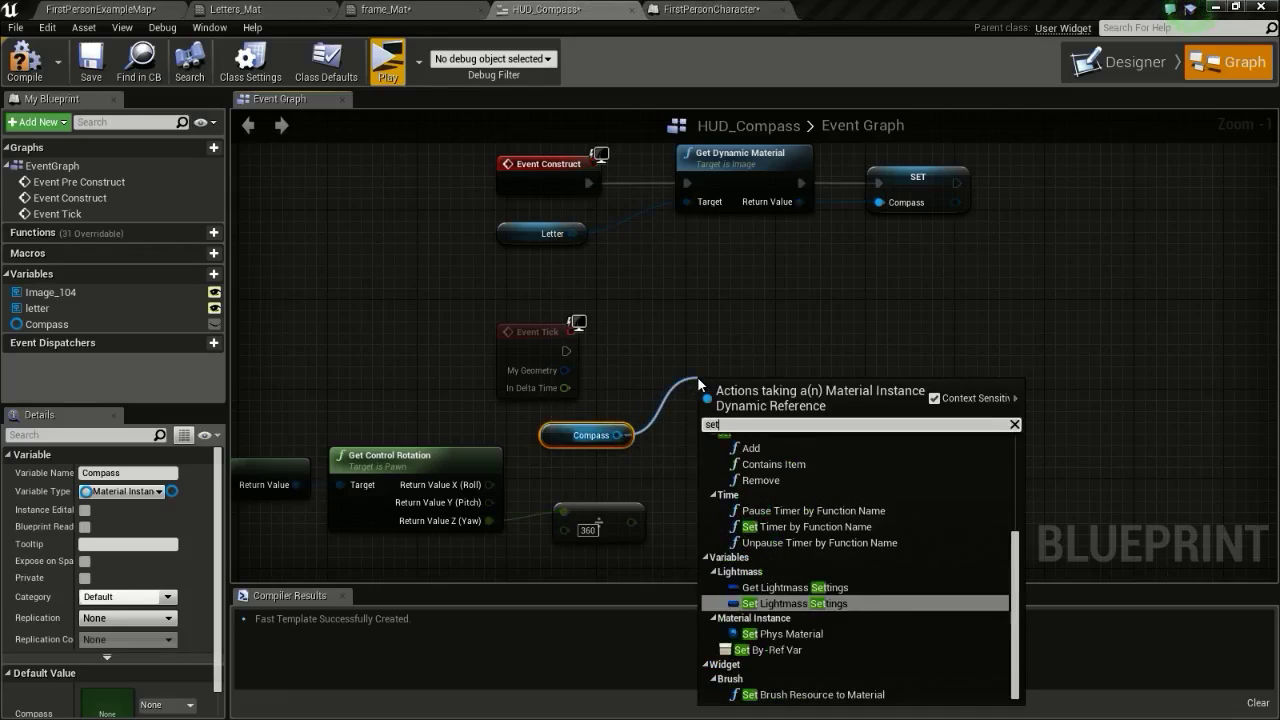
{"action": "type", "text": " scalar"}
{"action": "key", "text": "Return"}
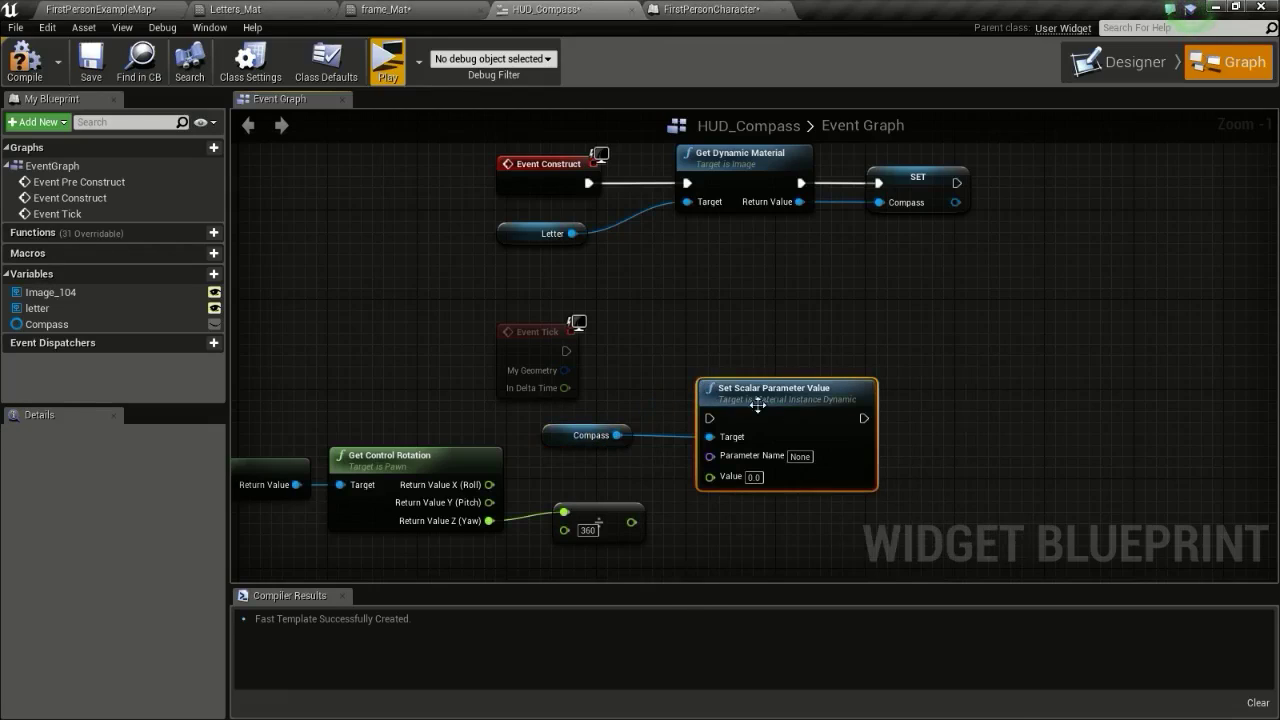
- Connect Event Tick to Set Scalar Parameter Value, feed the division result into its Value, and align the node with Event Tick
{"action": "left_click_drag", "start_coordinate": [757, 404], "coordinate": [746, 360]}
{"action": "left_click_drag", "start_coordinate": [566, 351], "coordinate": [702, 372]}
{"action": "left_click_drag", "start_coordinate": [801, 359], "coordinate": [813, 348]}
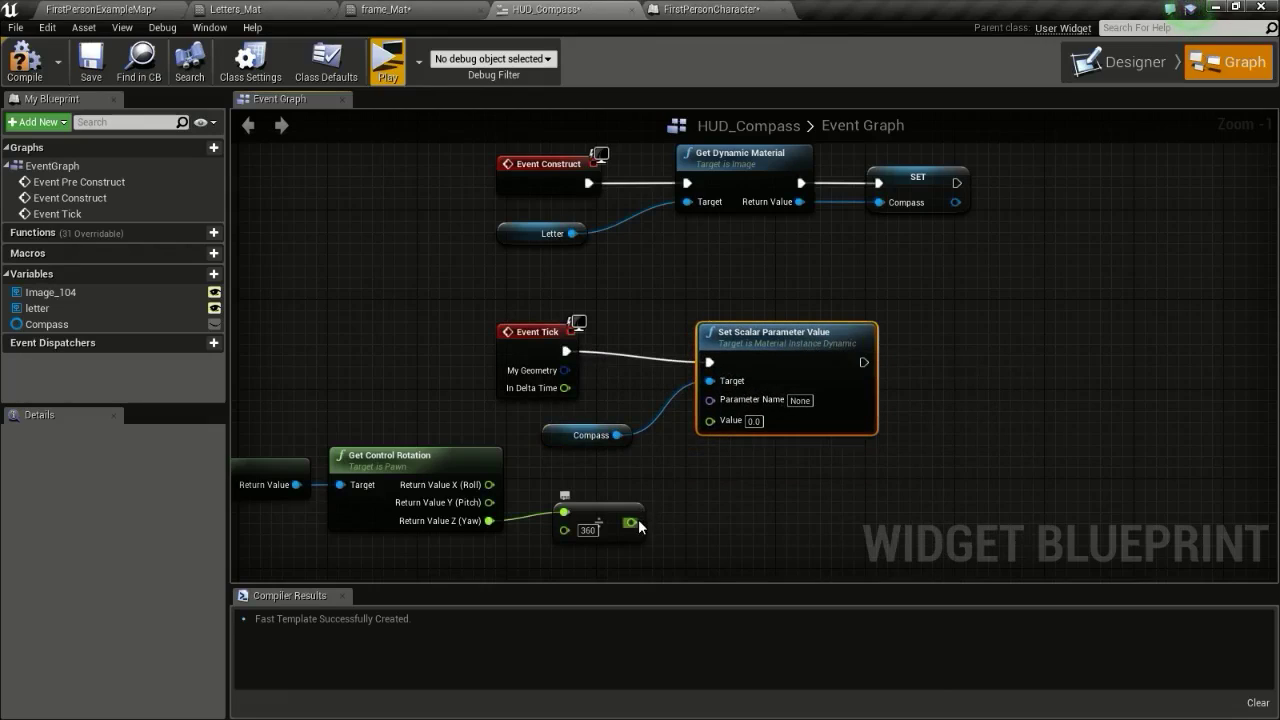
{"action": "left_click_drag", "start_coordinate": [631, 522], "coordinate": [712, 421]}
{"action": "left_click_drag", "start_coordinate": [796, 353], "coordinate": [853, 341]}
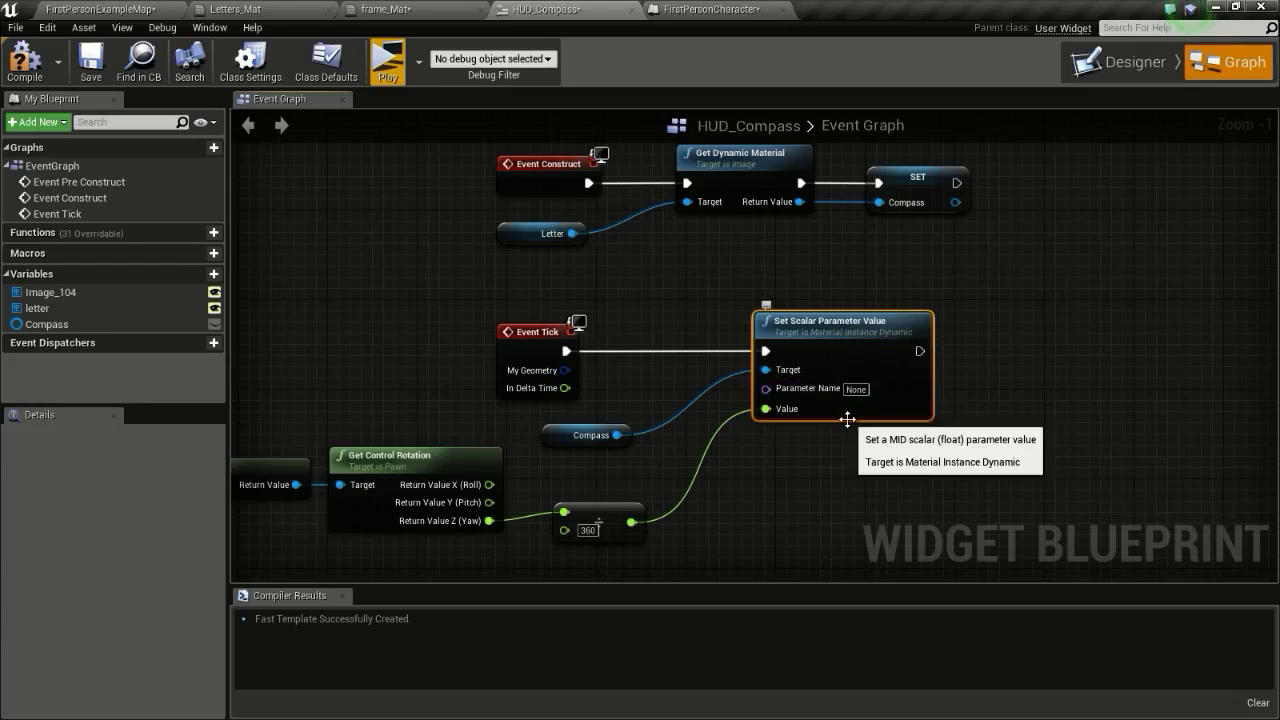
- Check the horizontal offset parameter's name in Letters_Mat and enter uoffset as the Parameter Name of HUD_Compass's Set Scalar Parameter Value node
{"action": "left_click", "coordinate": [315, 8]}
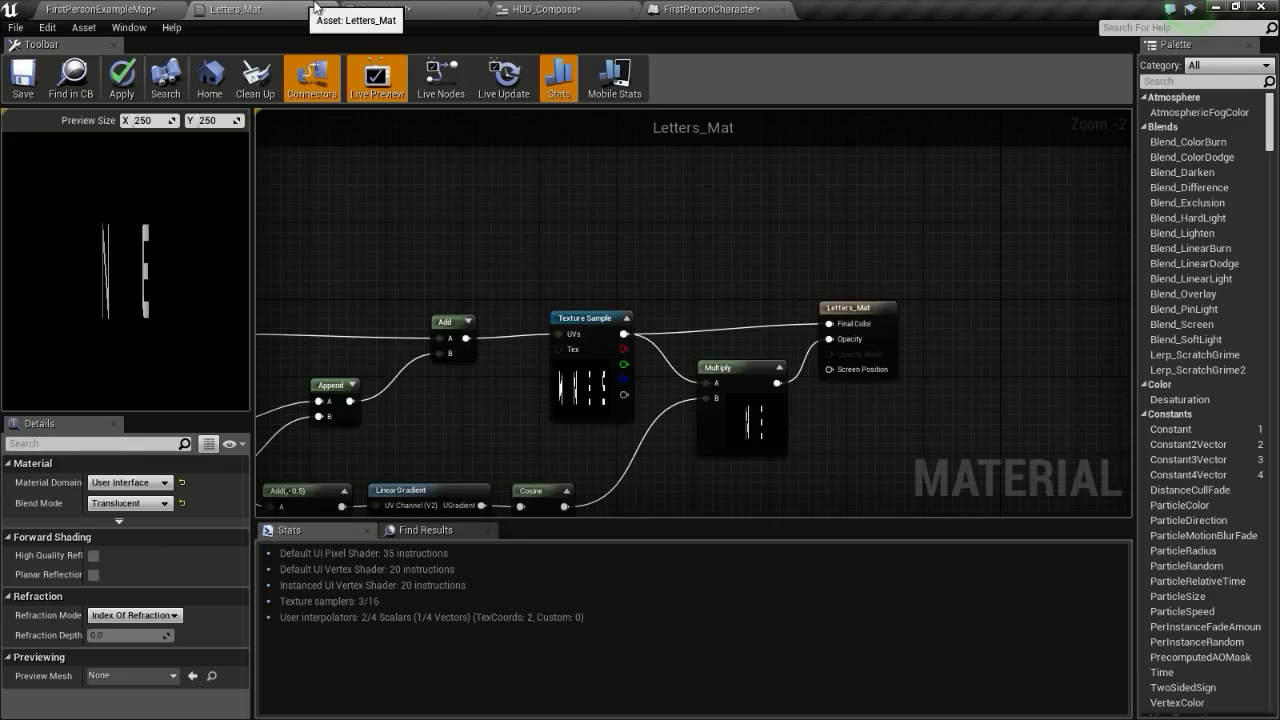
{"action": "right_click_drag", "start_coordinate": [340, 304], "coordinate": [705, 250]}
{"action": "scroll", "coordinate": [494, 348], "scroll_direction": "up", "scroll_amount": 2}
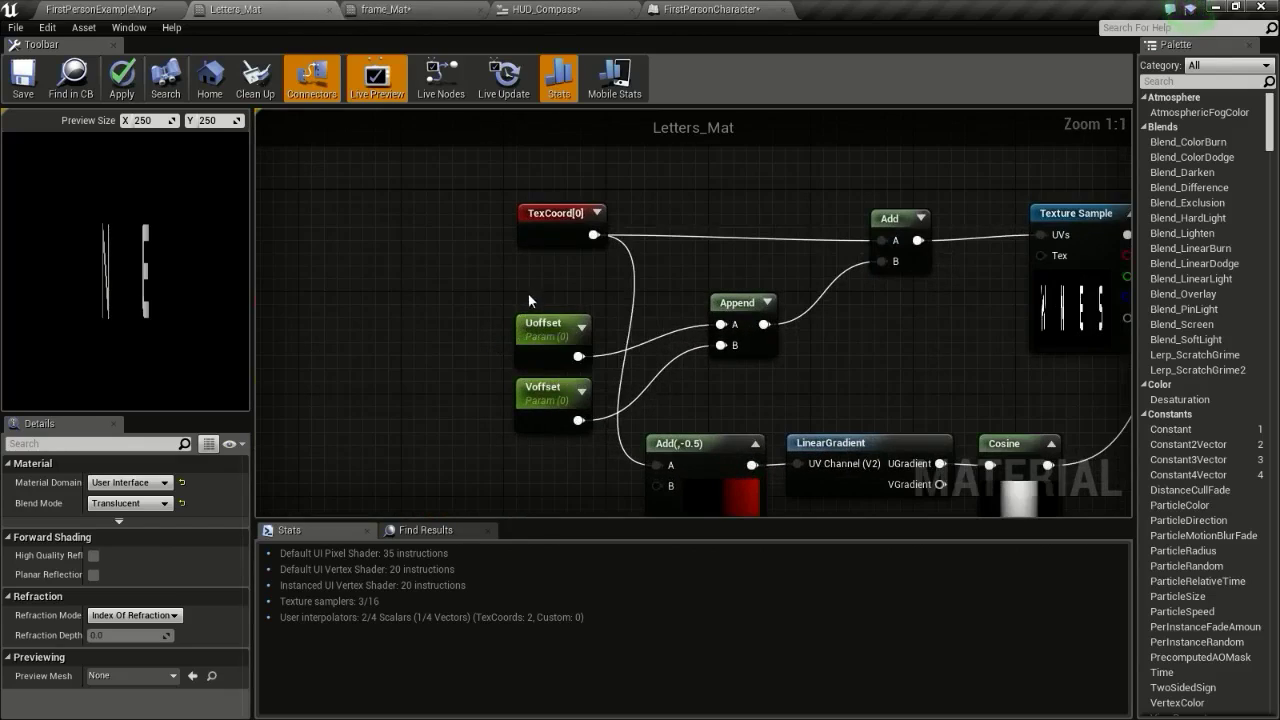
{"action": "left_click", "coordinate": [715, 9]}
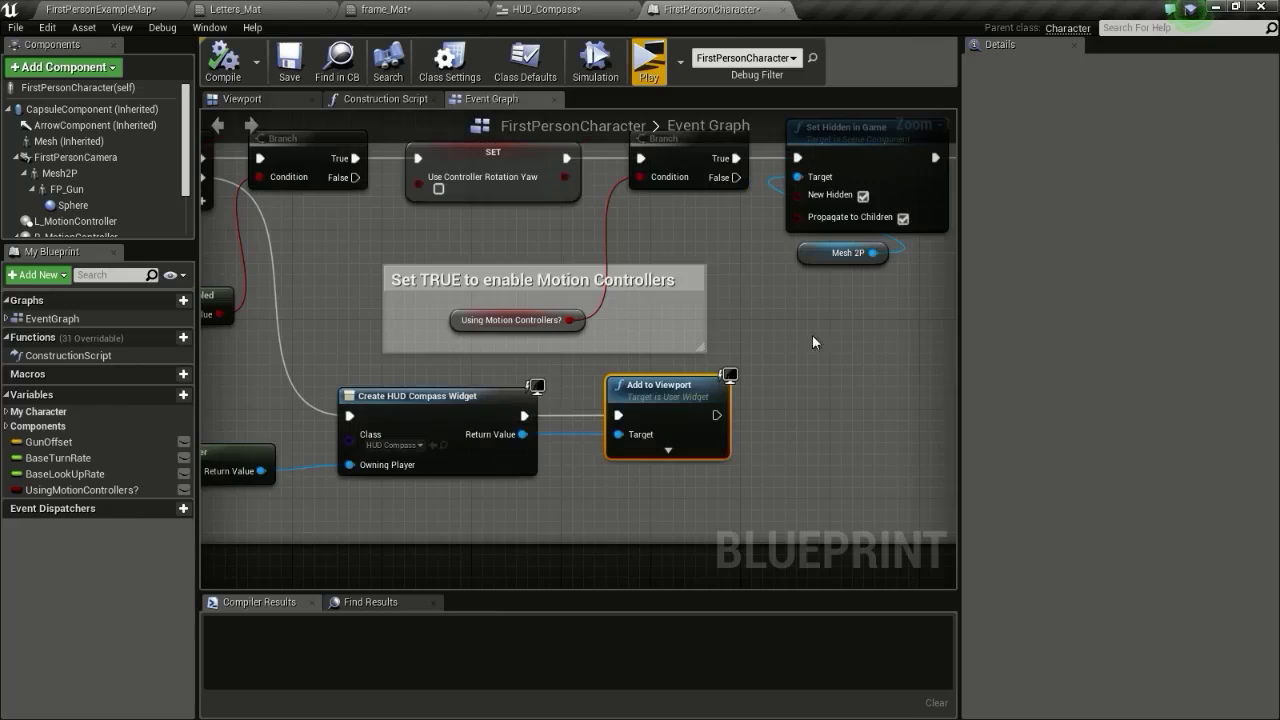
{"action": "left_click", "coordinate": [591, 8]}
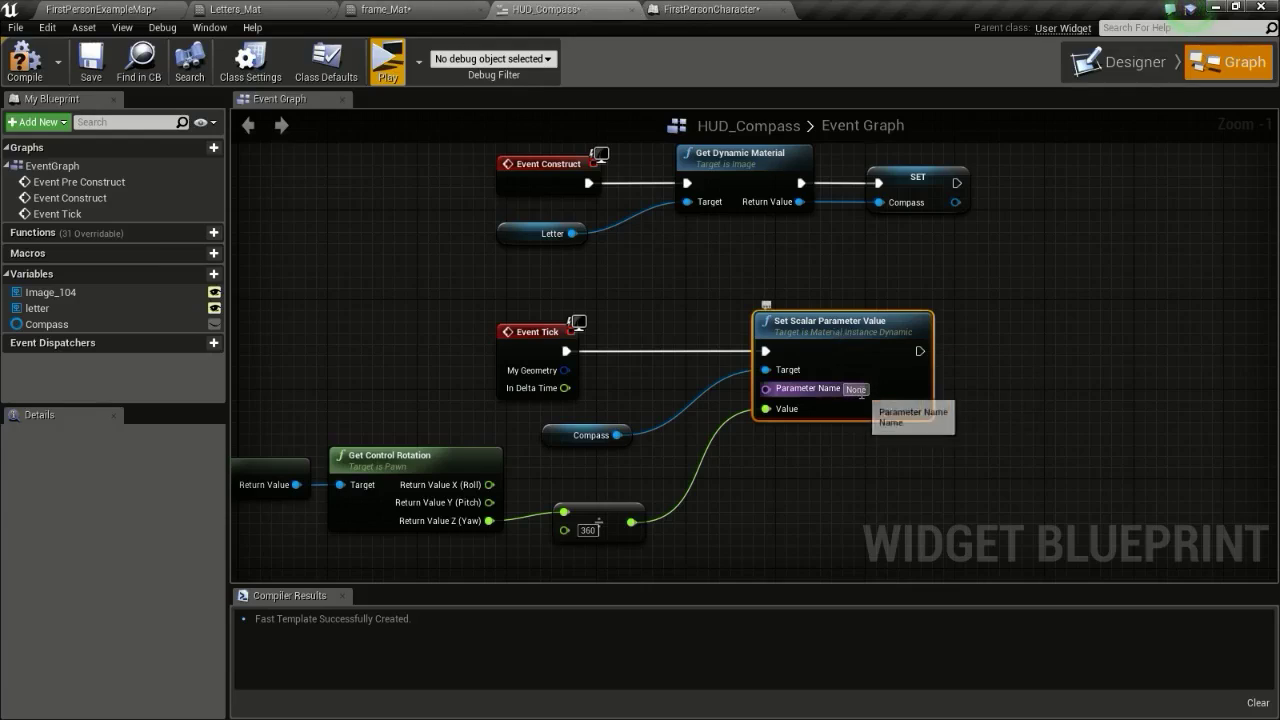
{"action": "left_click", "coordinate": [856, 389]}
{"action": "type", "text": "U"}
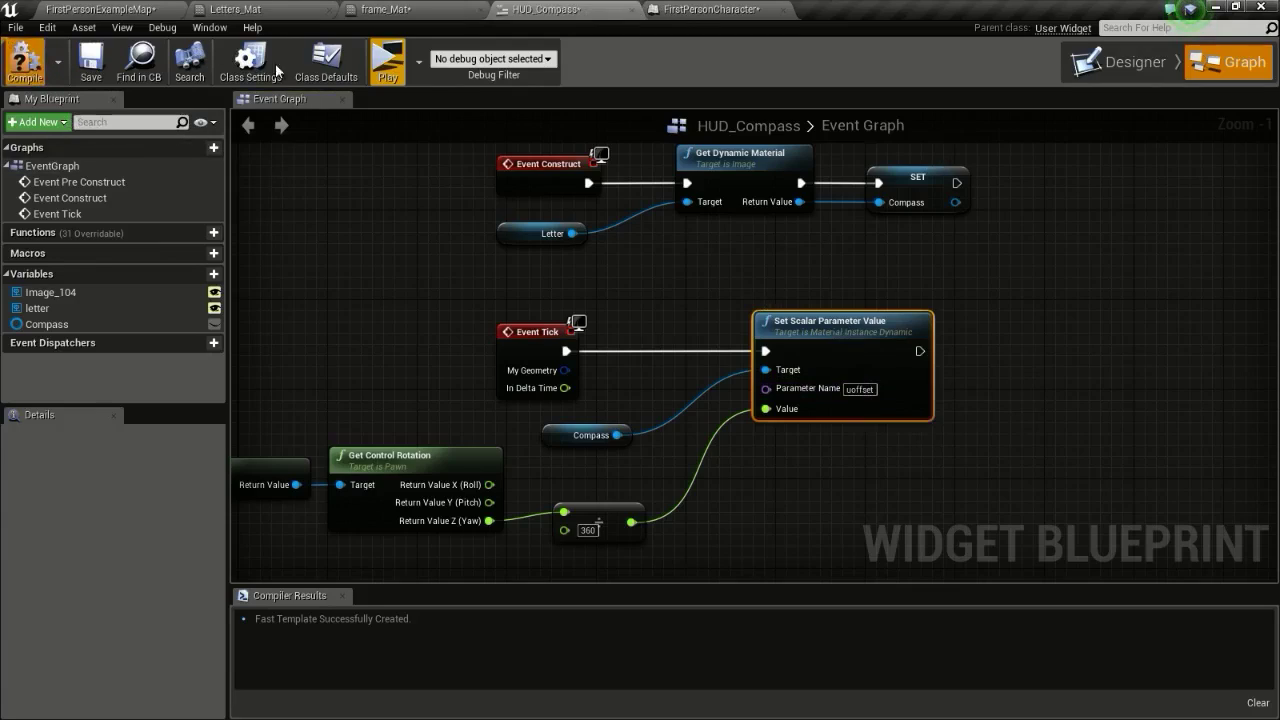
- Run the game preview to check how the compass letters move with the player's rotation, and stop it
{"action": "left_click", "coordinate": [389, 62]}
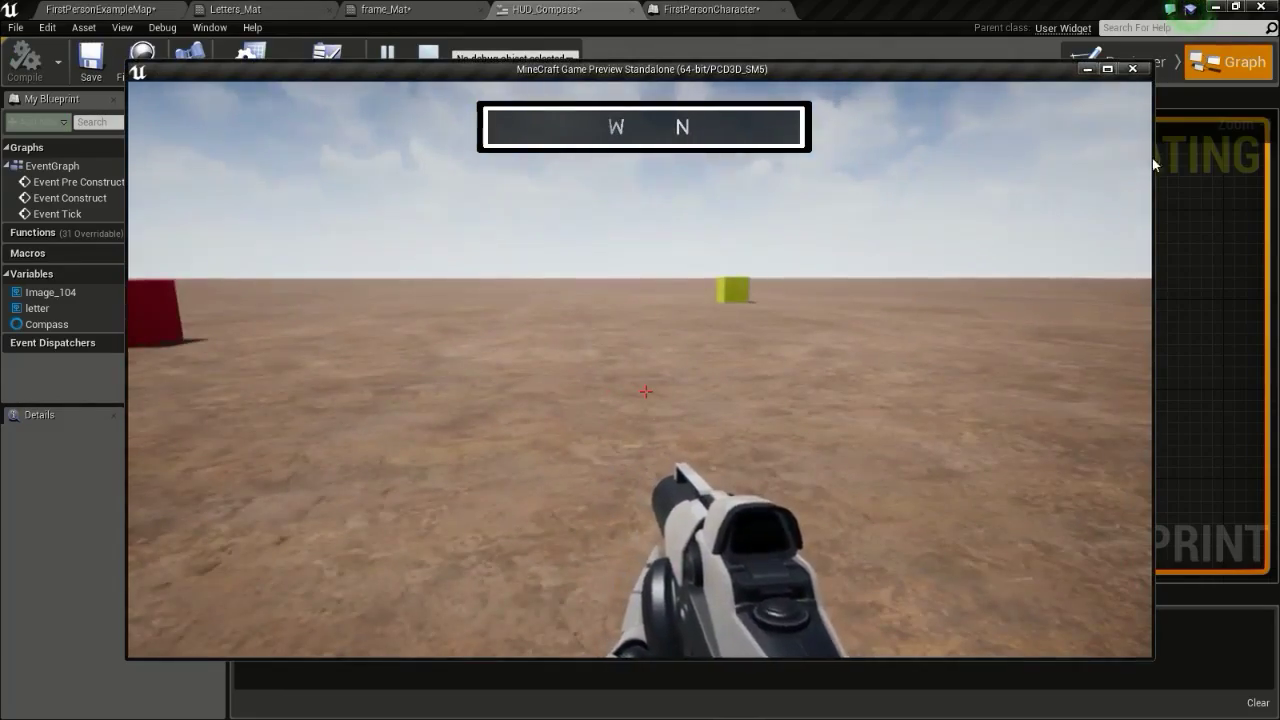
{"action": "key", "text": "Escape"}
- Enlarge the letter image in the widget designer to about 575 by 66 so it fills the compass frame
{"action": "left_click", "coordinate": [1113, 66]}
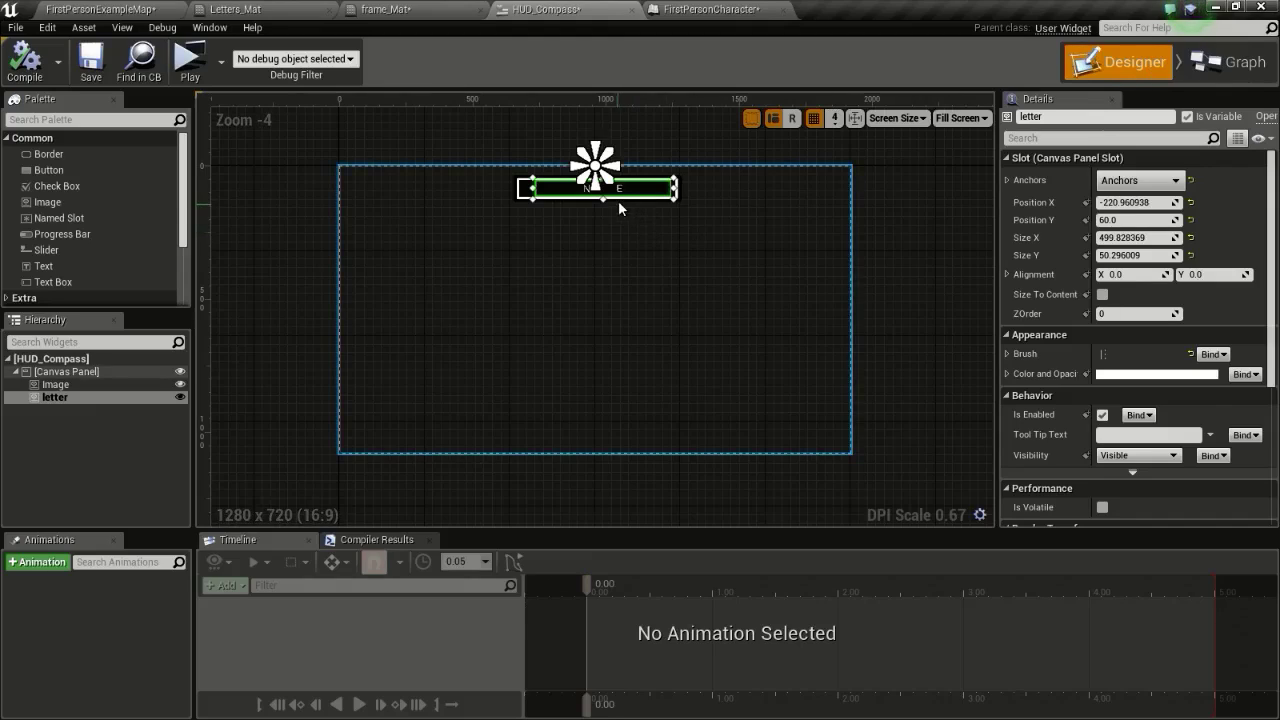
{"action": "scroll", "coordinate": [618, 200], "scroll_direction": "up", "scroll_amount": 6}
{"action": "left_click_drag", "start_coordinate": [573, 185], "coordinate": [573, 194]}
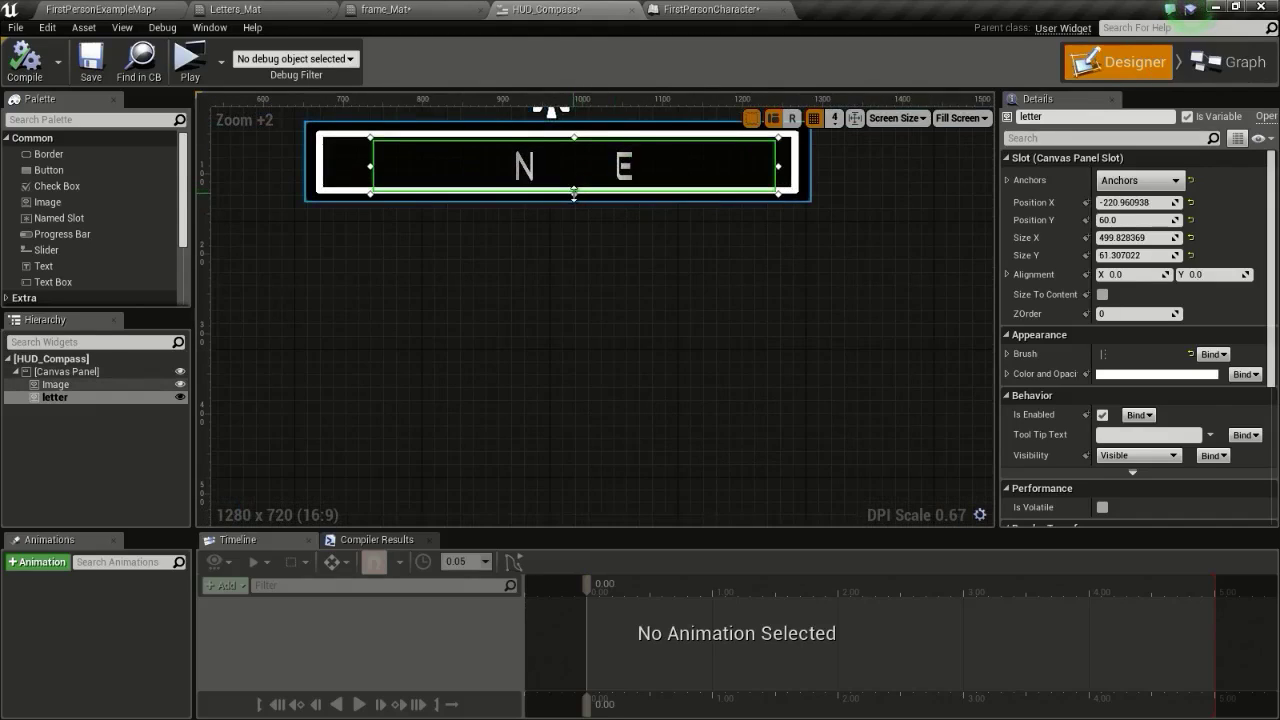
{"action": "left_click_drag", "start_coordinate": [368, 166], "coordinate": [327, 165]}
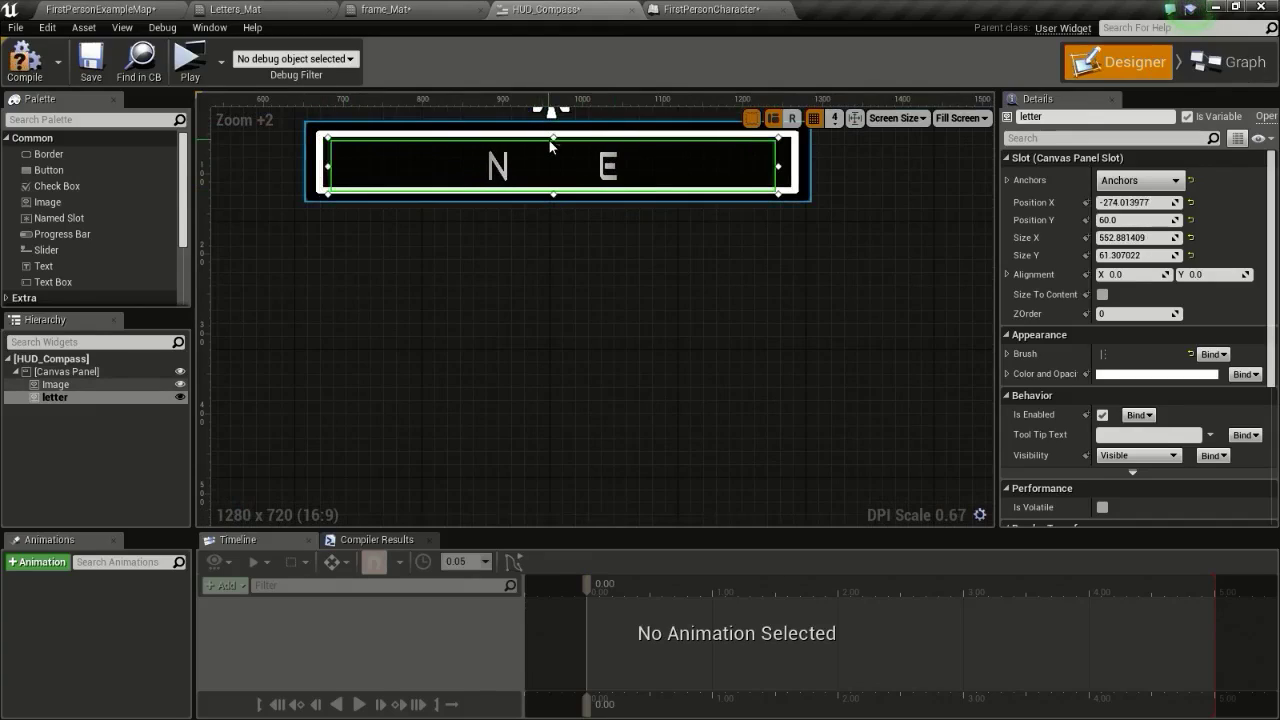
{"action": "left_click_drag", "start_coordinate": [553, 135], "coordinate": [553, 131]}
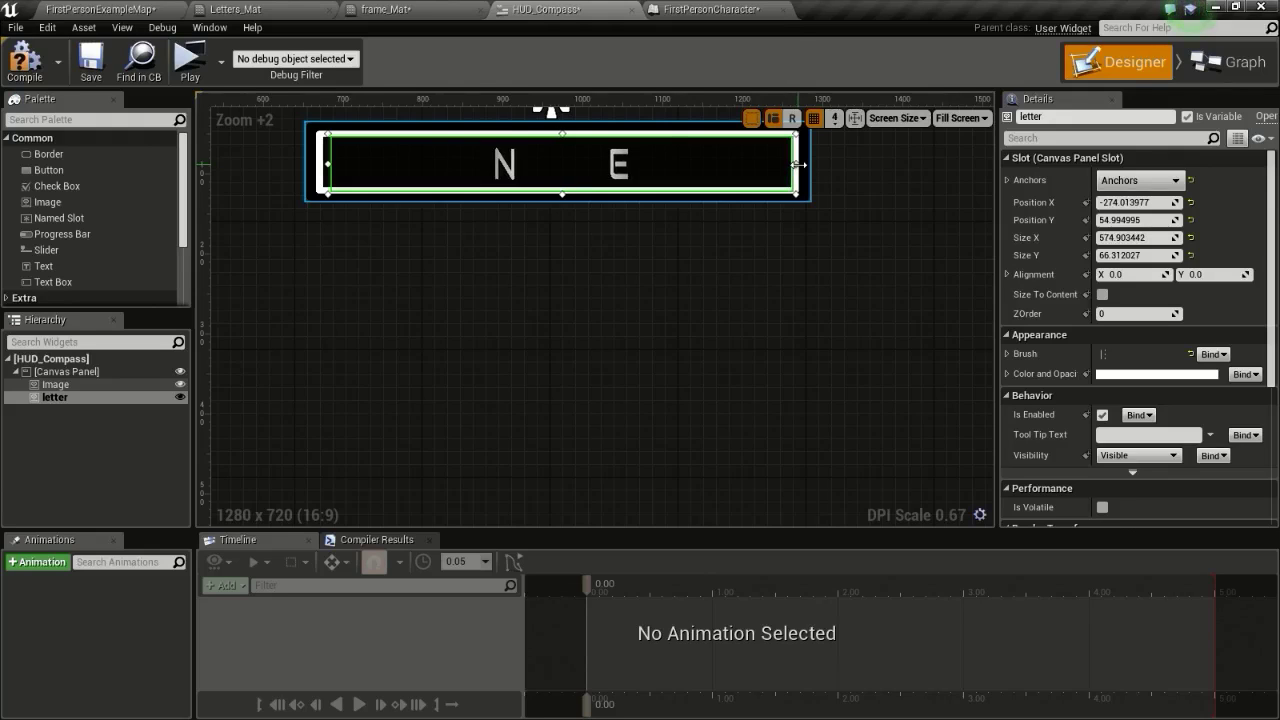
- Run the game preview to examine the resized compass letters while the player turns
{"action": "left_click", "coordinate": [190, 58]}
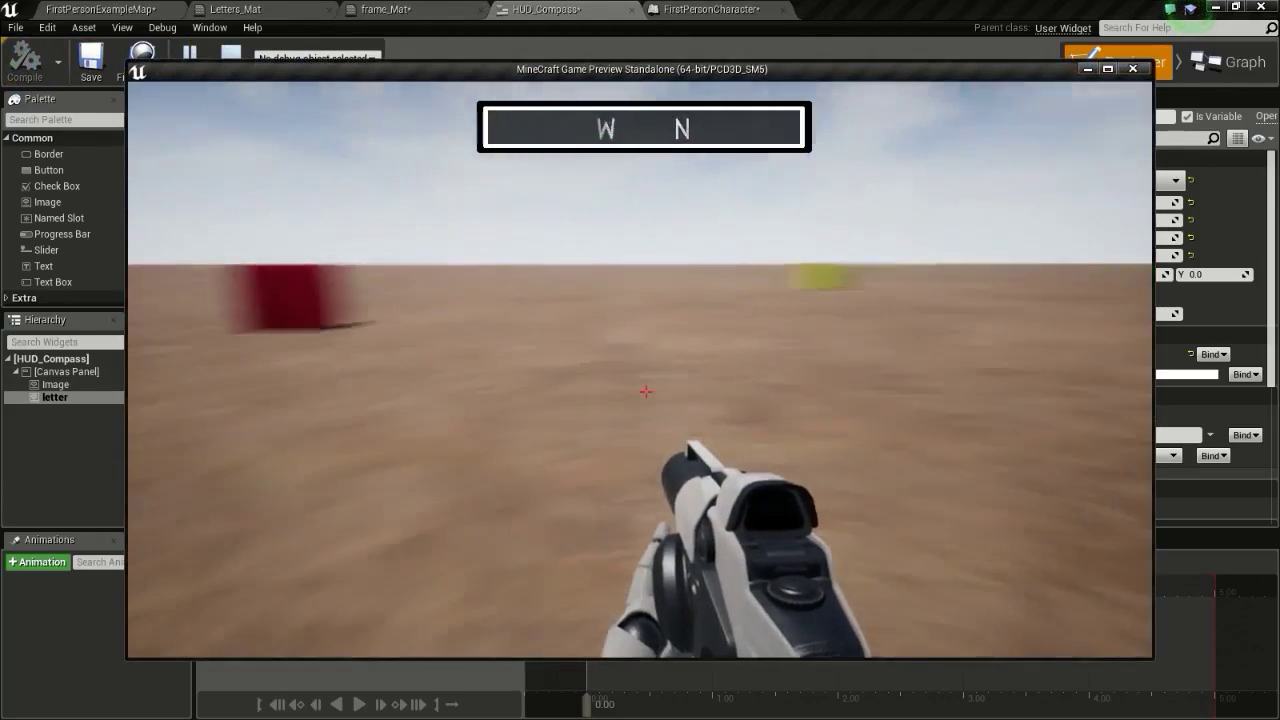